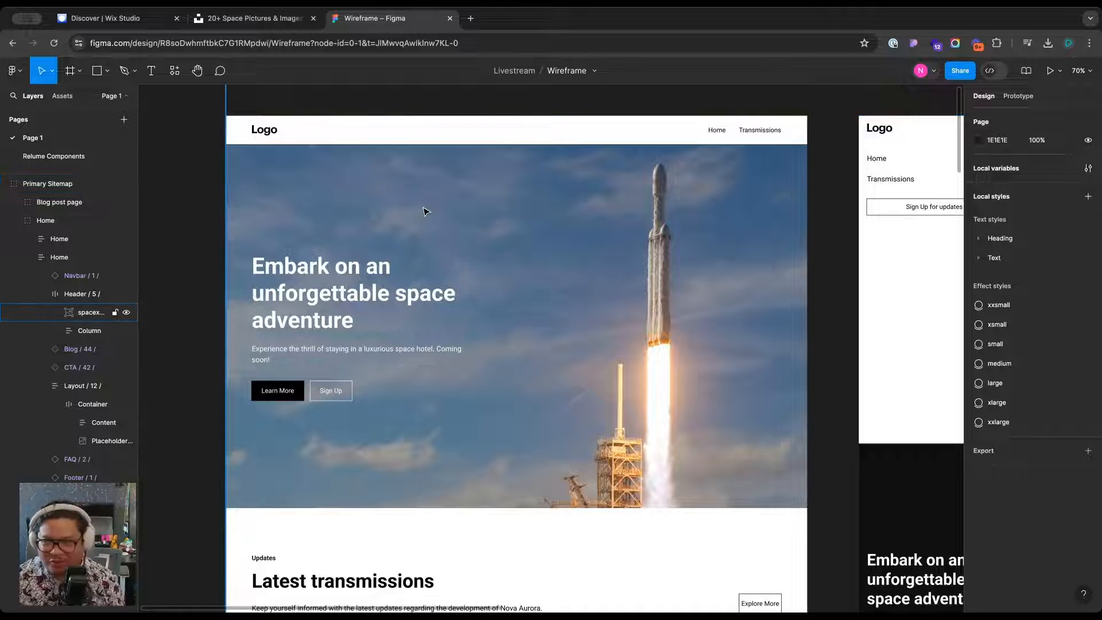
Examine the Figma wireframe's desktop and mobile layouts for the home and blog post pages, from header to footer
scroll(421, 214, "down", 5)
scroll(716, 161, "right", 5)
scroll(715, 161, "down", 2)
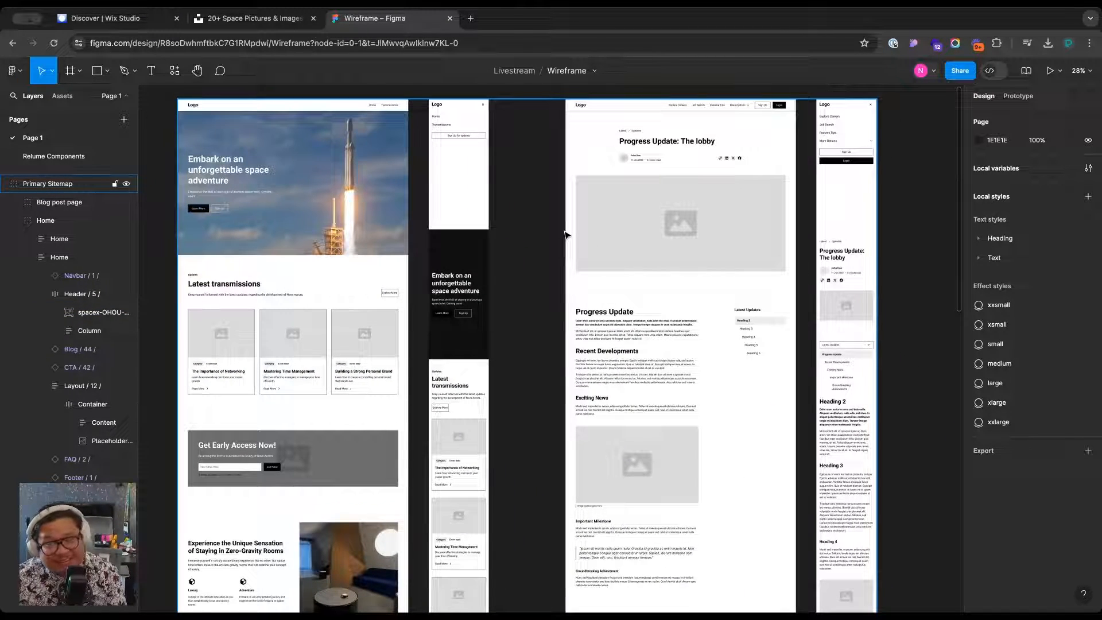
scroll(522, 275, "down", 5)
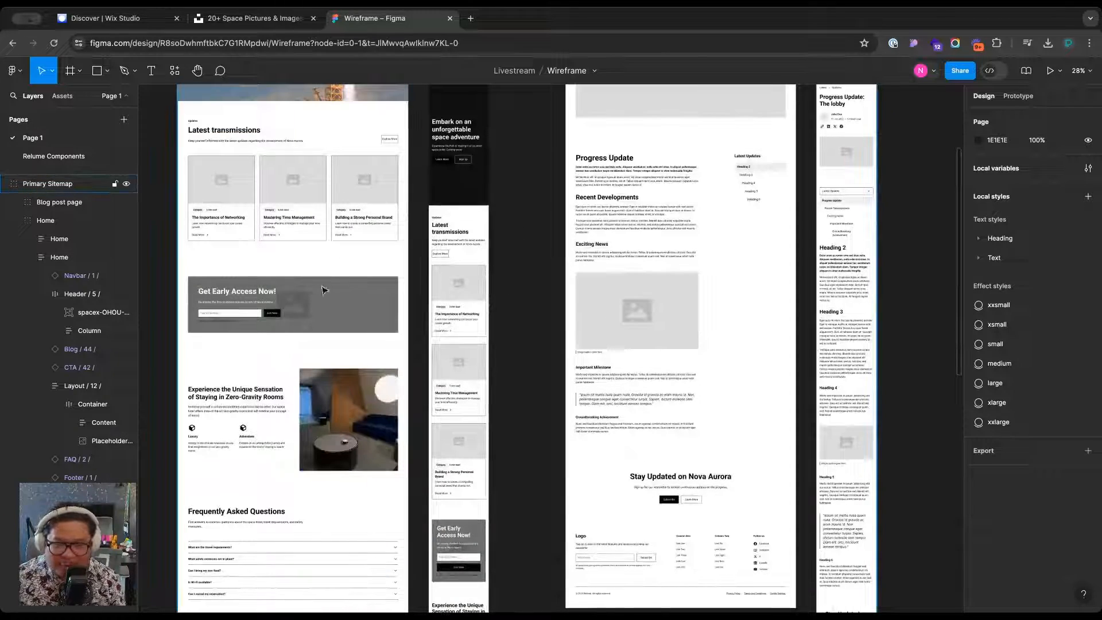
scroll(323, 290, "down", 12)
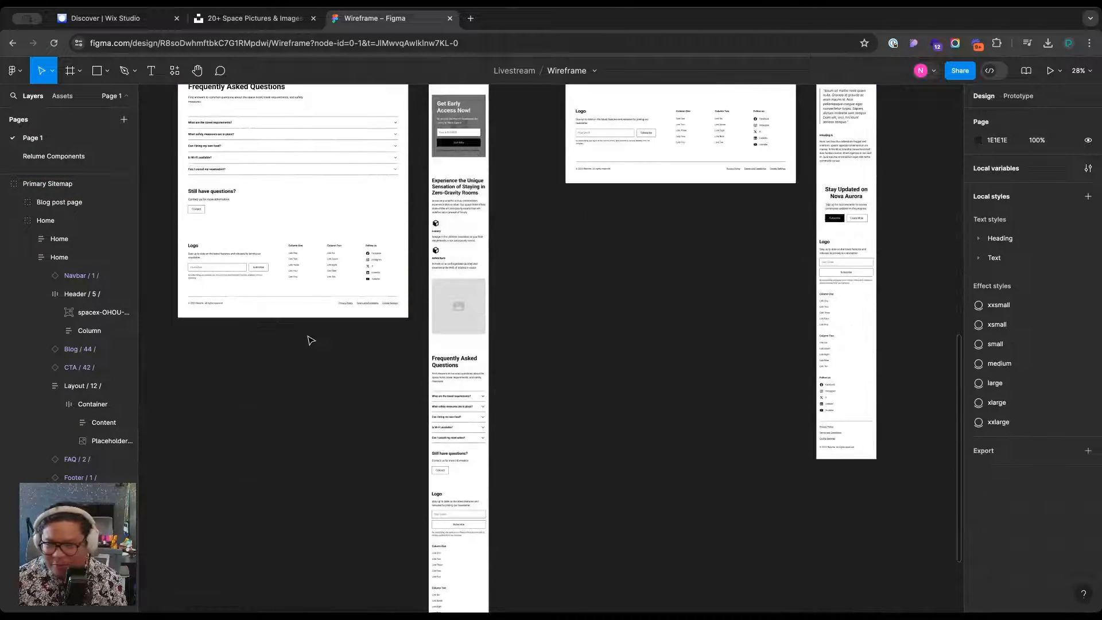
scroll(322, 335, "down", 6)
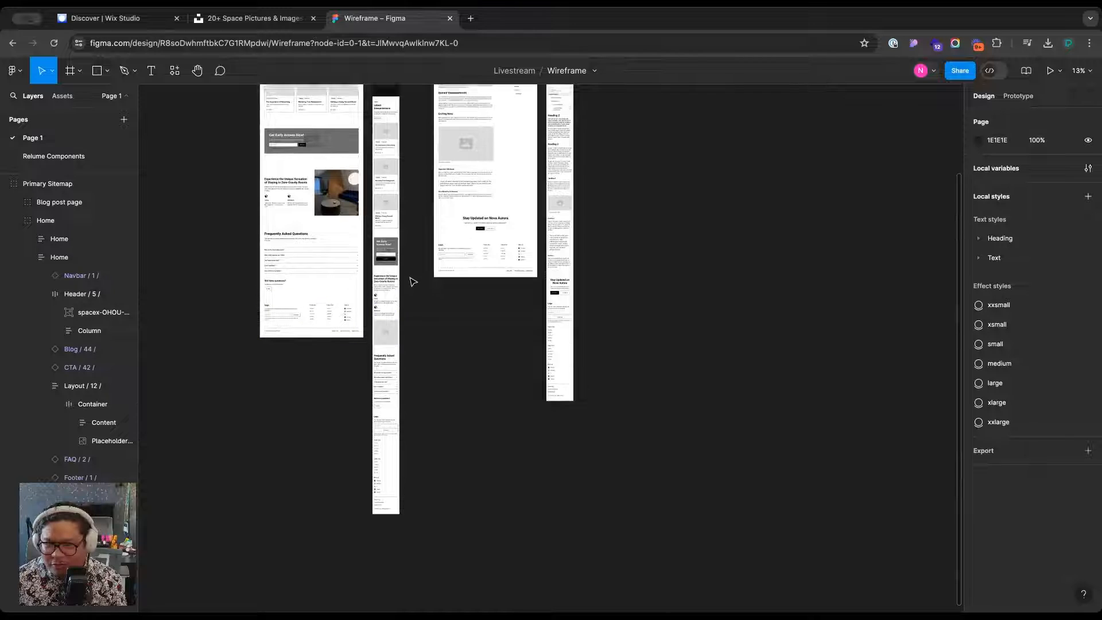
scroll(412, 281, "up", 5)
scroll(327, 172, "up", 8)
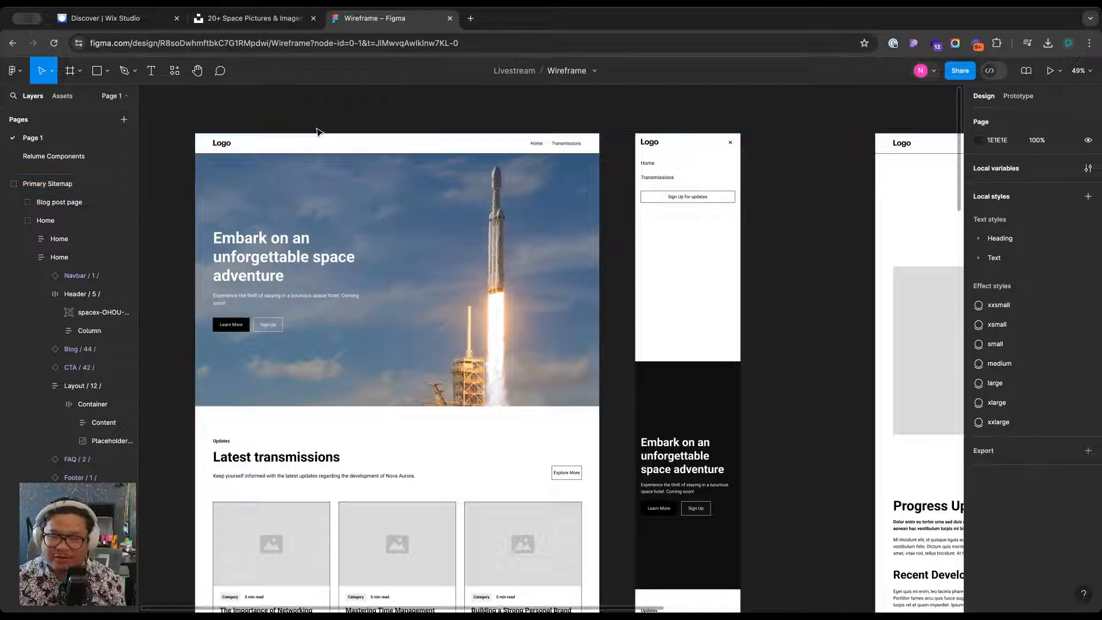
Switch to Wix Studio and create a new site starting from a blank canvas
left_click(117, 23)
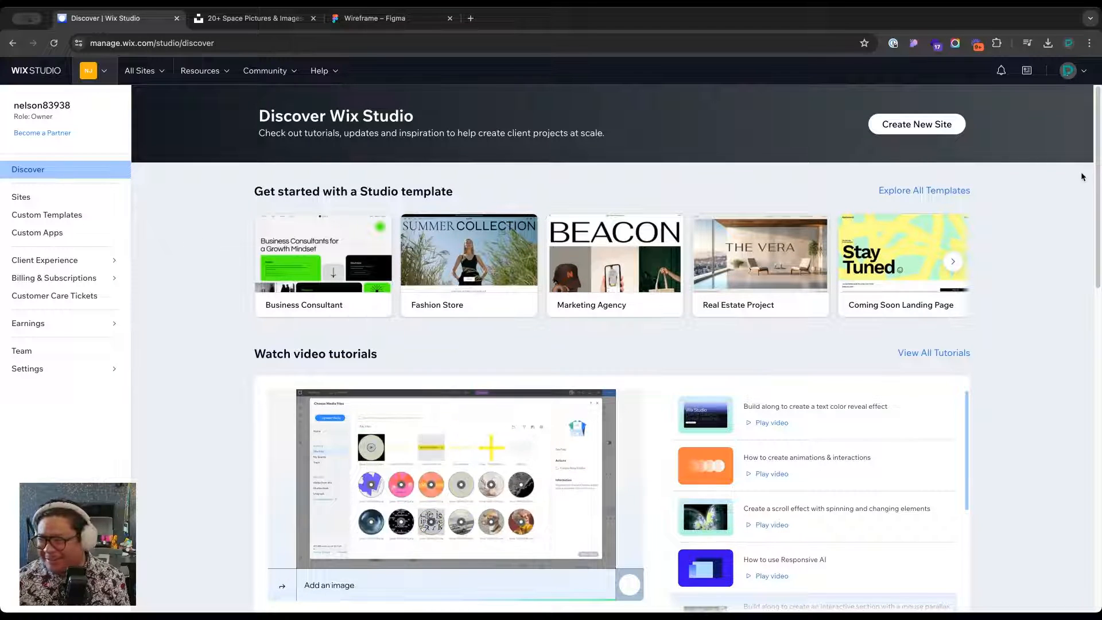
left_click(923, 124)
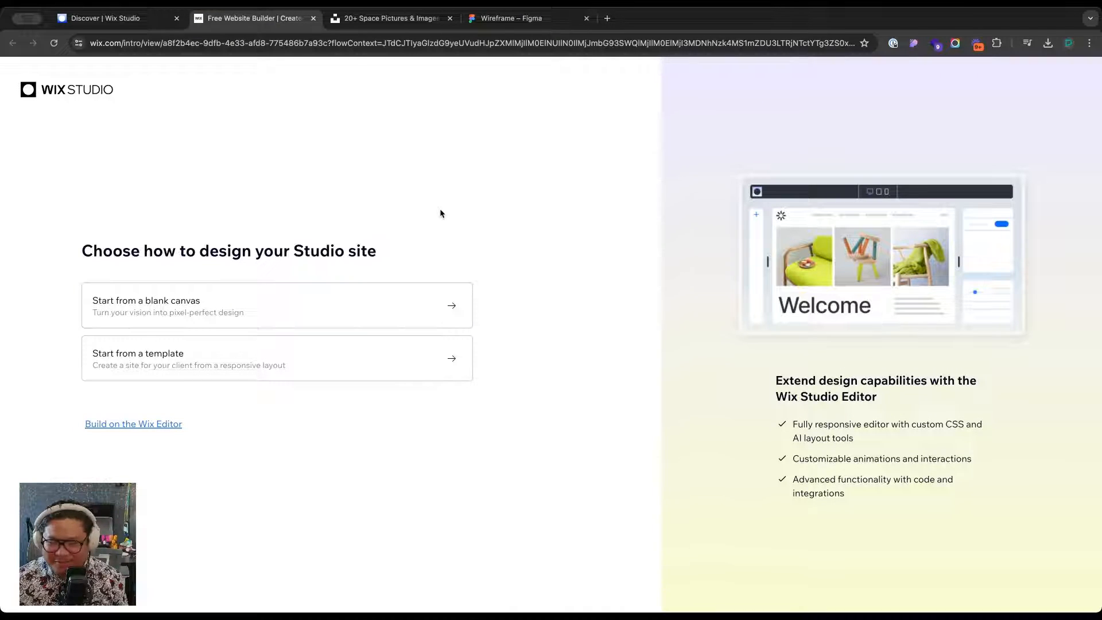
left_click(149, 317)
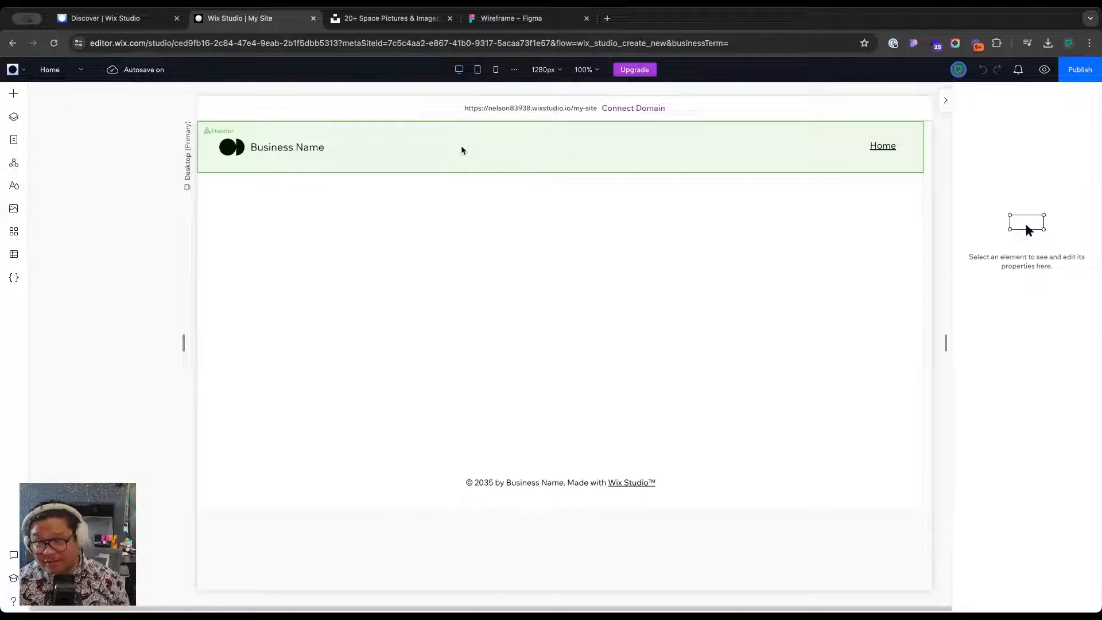
Compare the blank site's header with the logo and navigation links in the Figma wireframe's navbar, and return to the Wix Studio editor
left_click(462, 150)
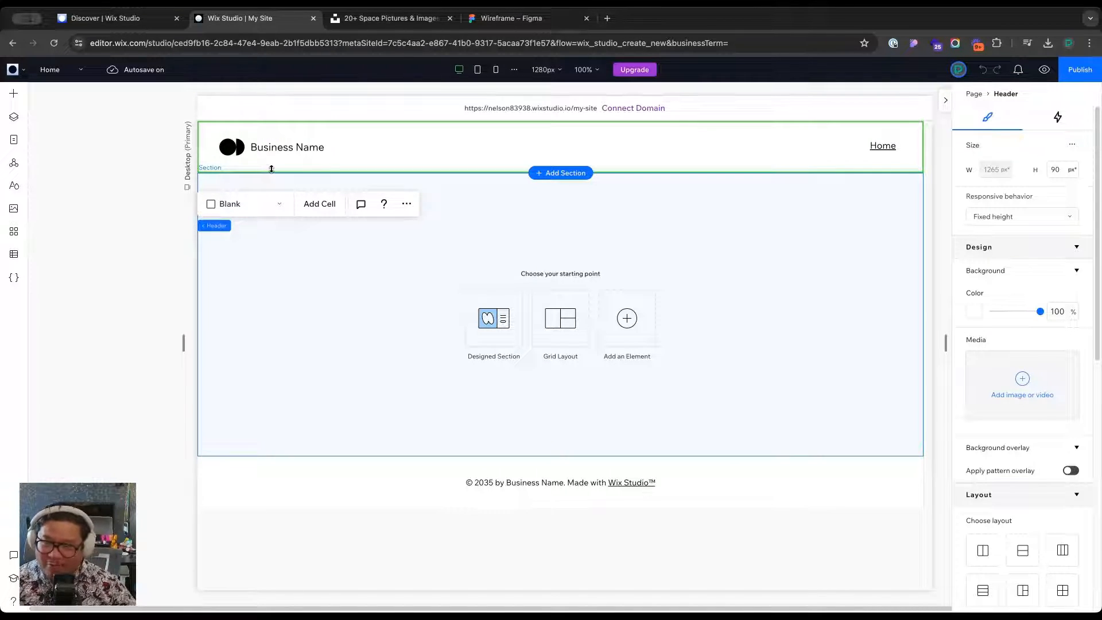
left_click_drag(509, 28, 373, 27)
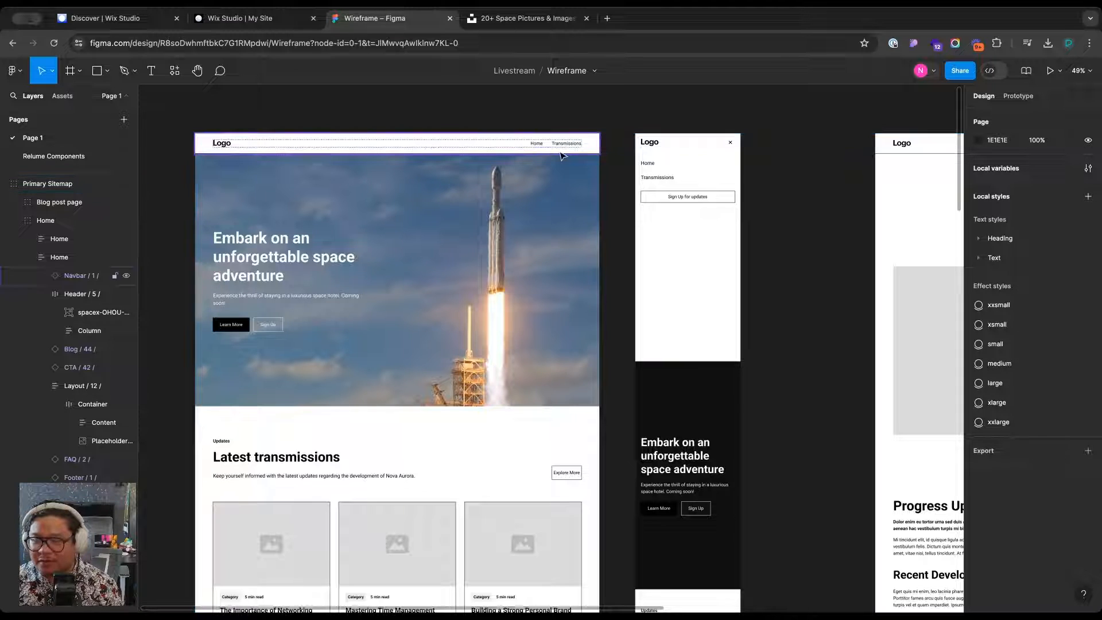
scroll(539, 154, "up", 3)
left_click_drag(317, 112, 352, 124)
scroll(228, 131, "up", 5)
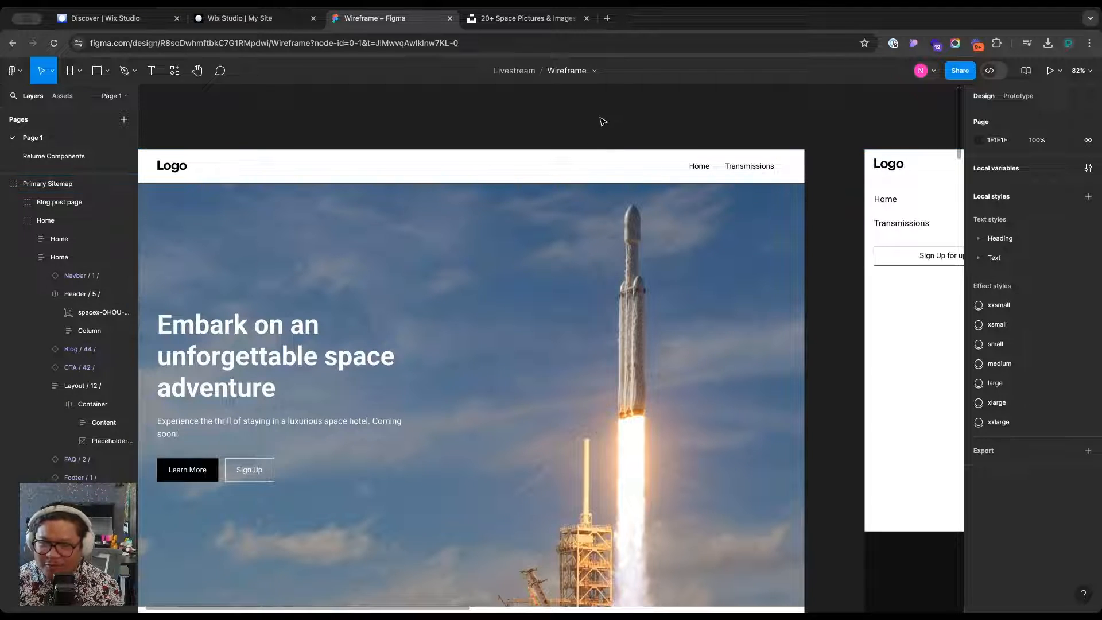
left_click(253, 18)
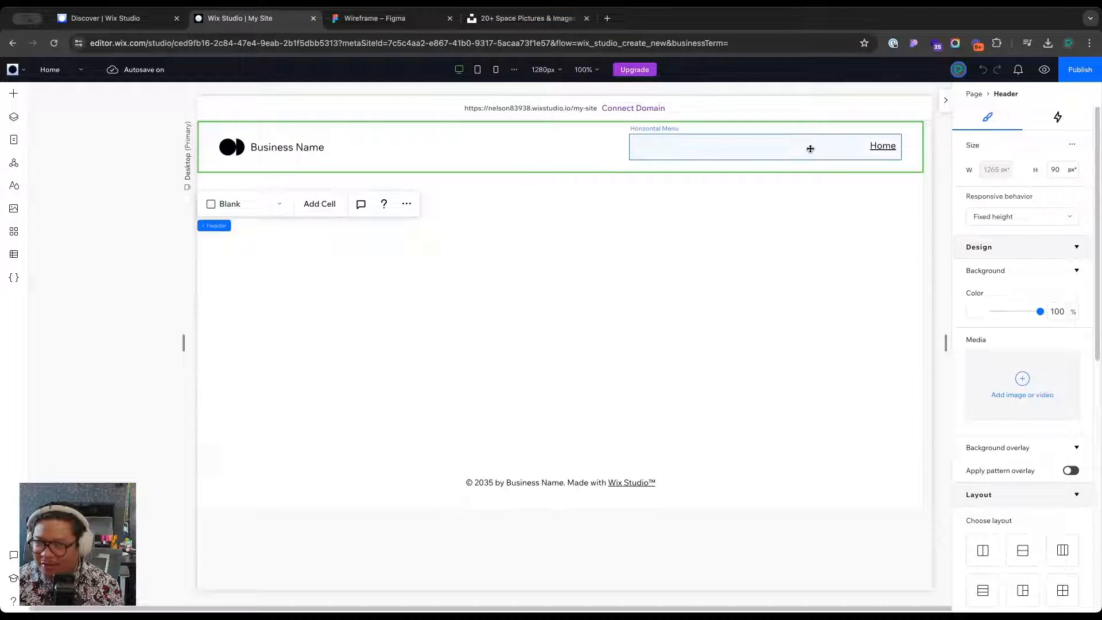
Examine the header's horizontal menu items and the item types that can be added, including main pages, without adding any
left_click(860, 154)
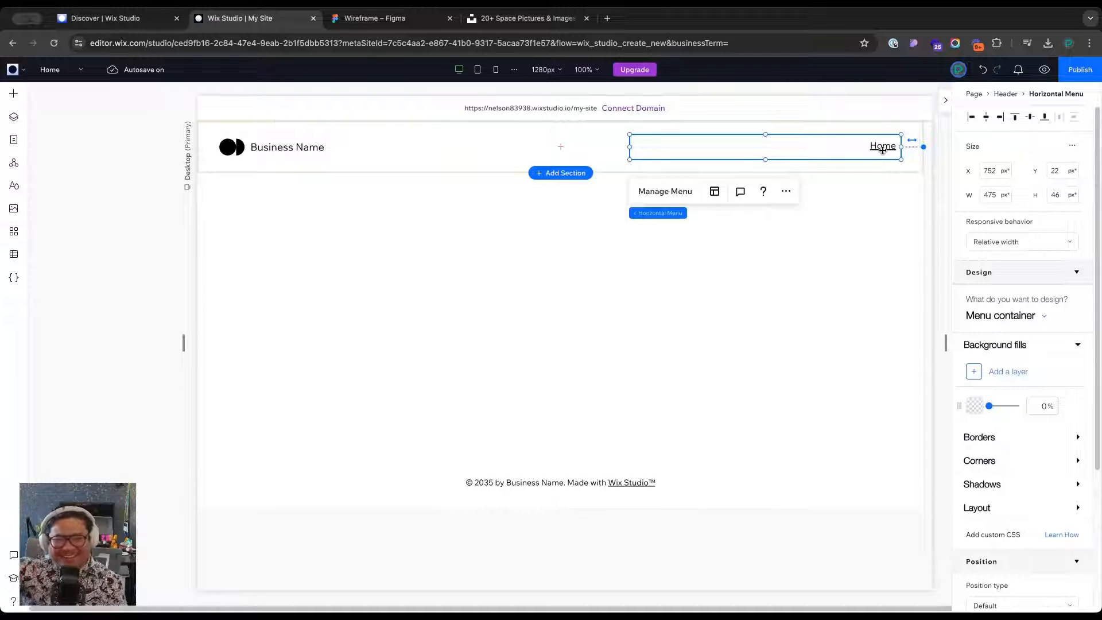
double_click(836, 145)
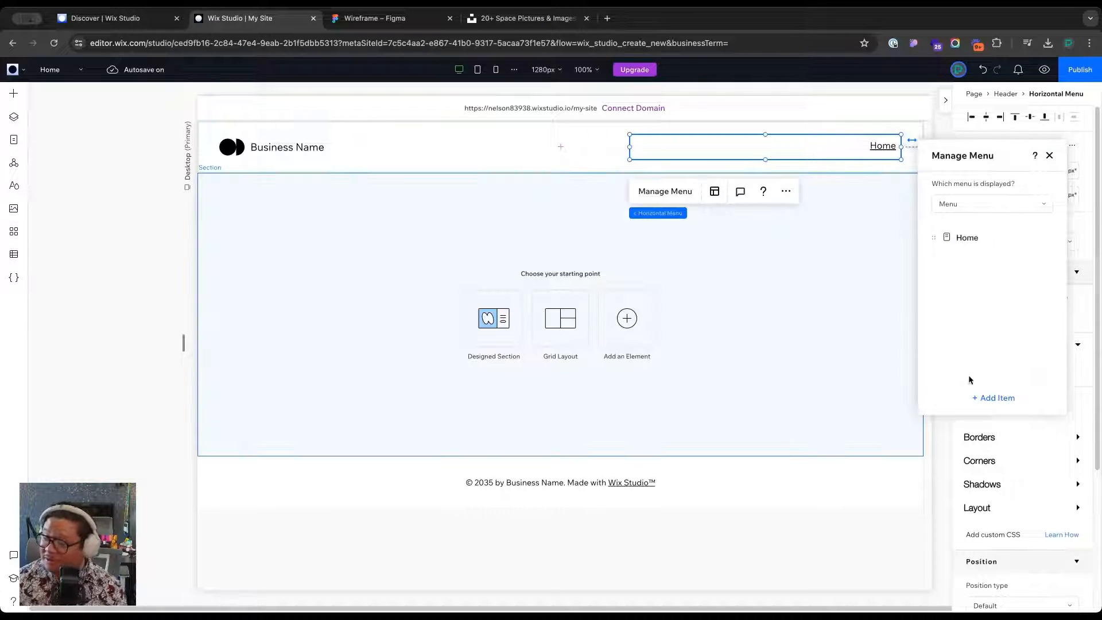
left_click(988, 400)
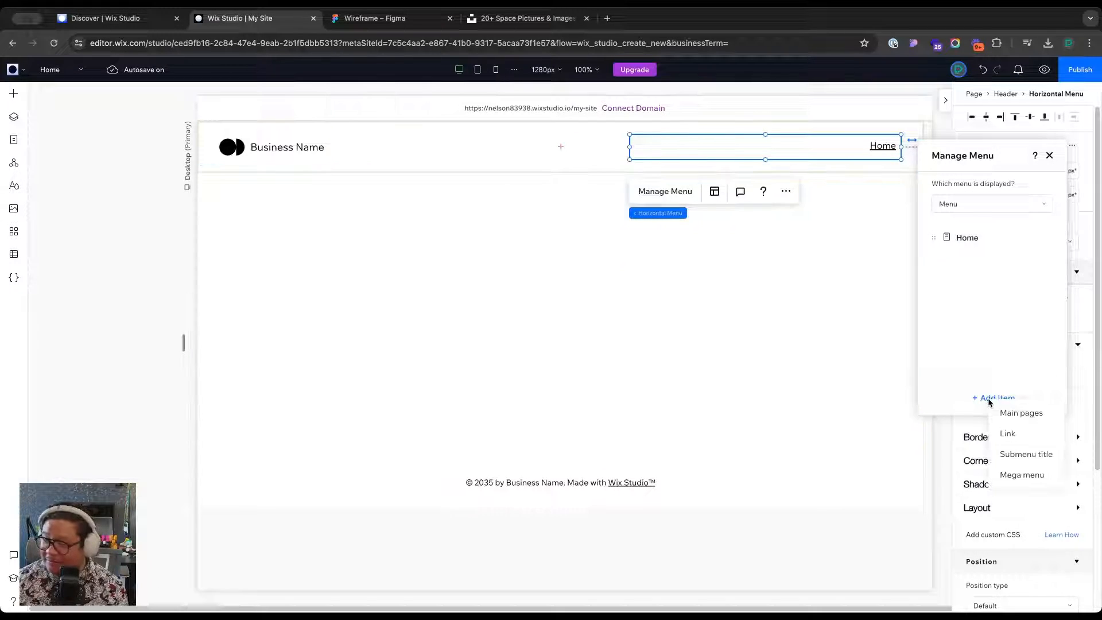
left_click(1024, 421)
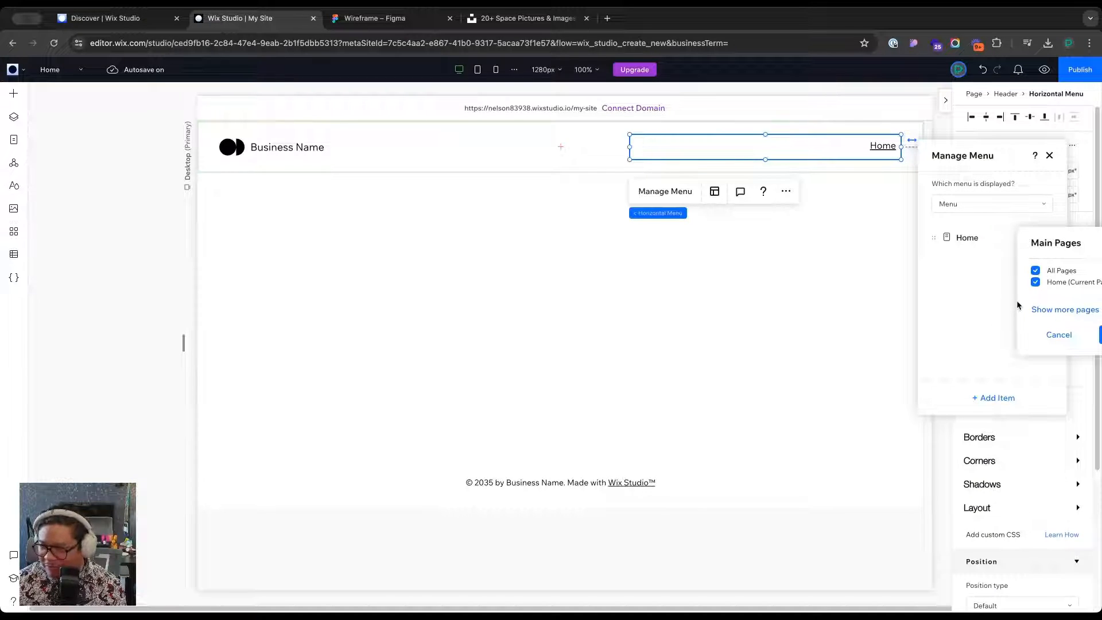
left_click(1057, 335)
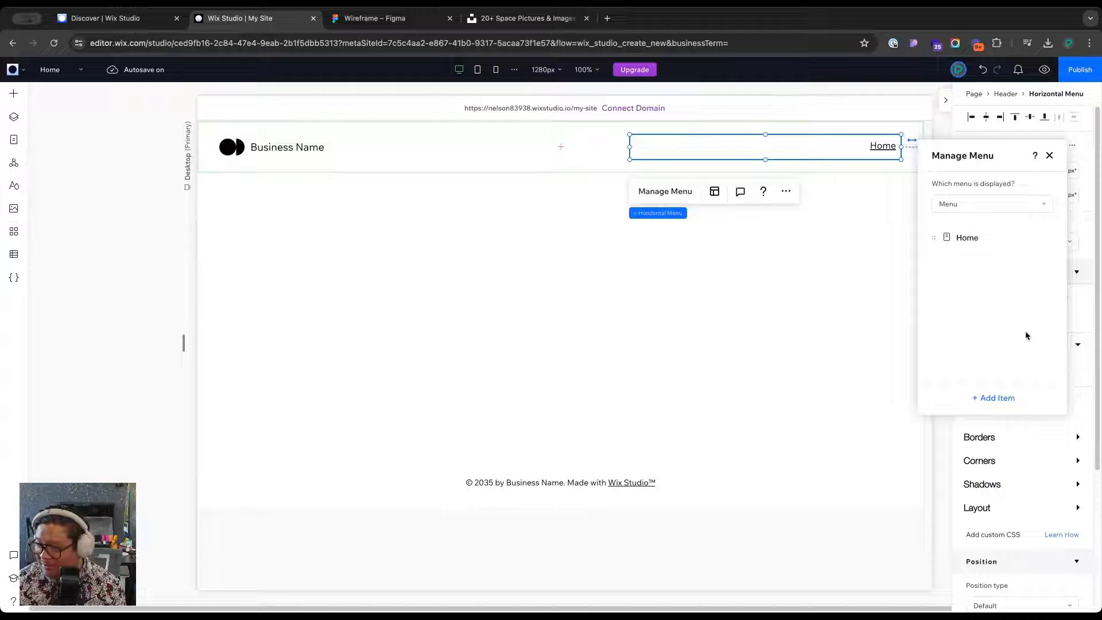
left_click(991, 398)
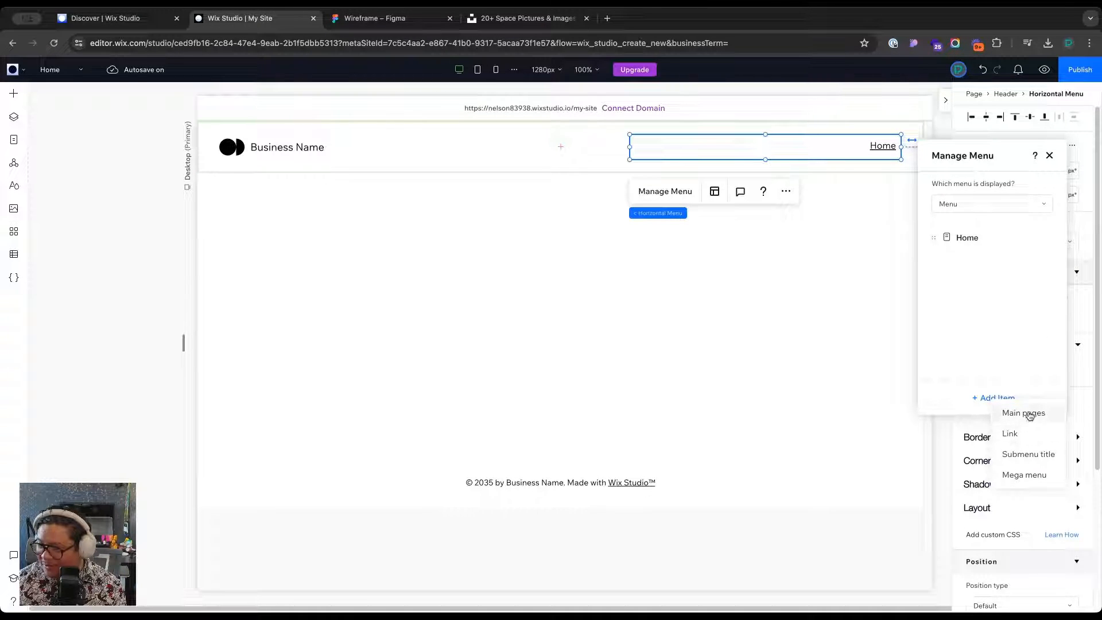
left_click(1001, 346)
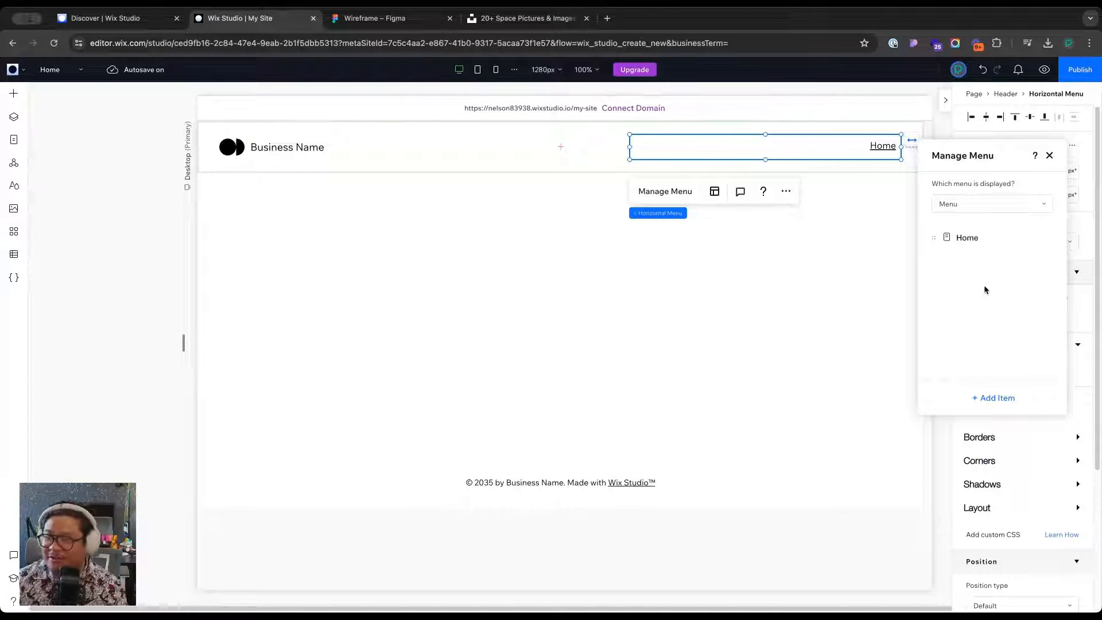
left_click(1049, 157)
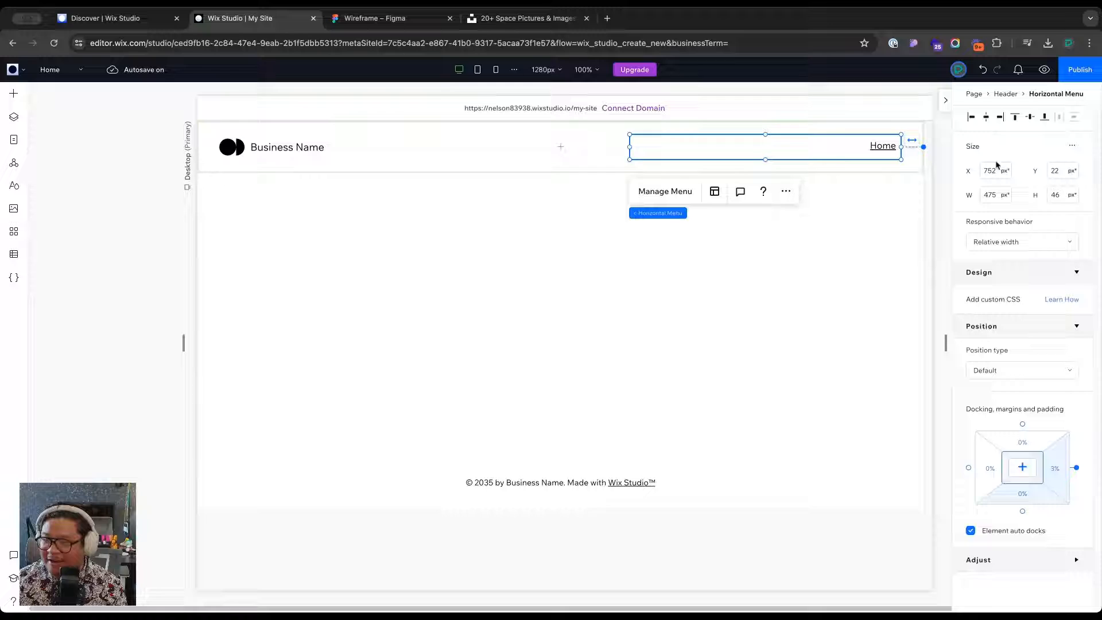
Test opening and closing the hamburger menu in a preview at the tablet breakpoint, and return to the desktop editor
left_click(531, 140)
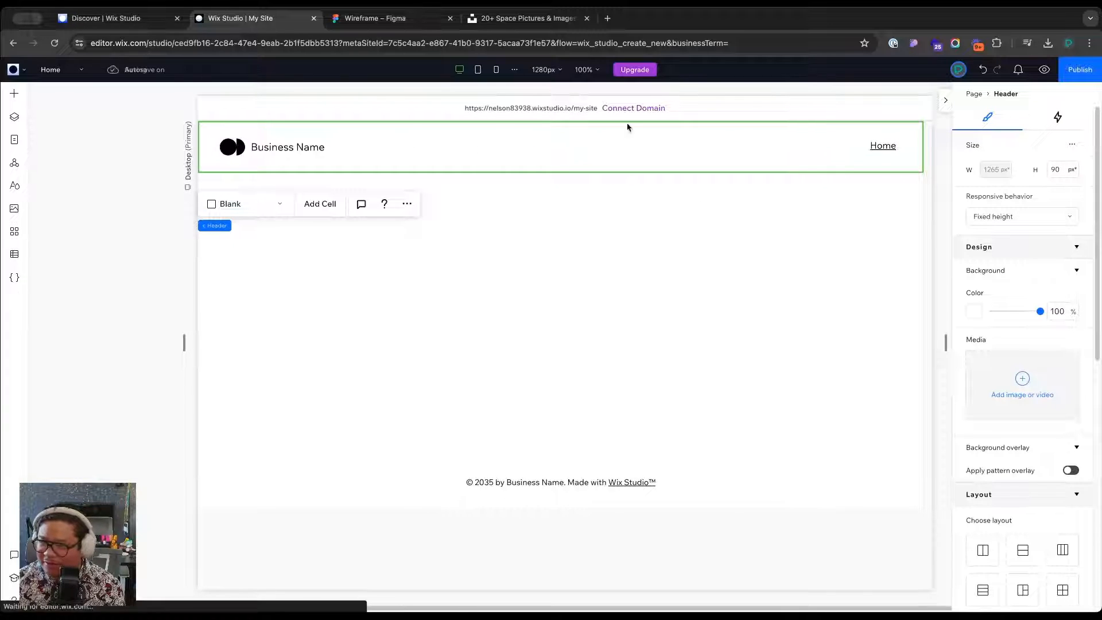
left_click(477, 69)
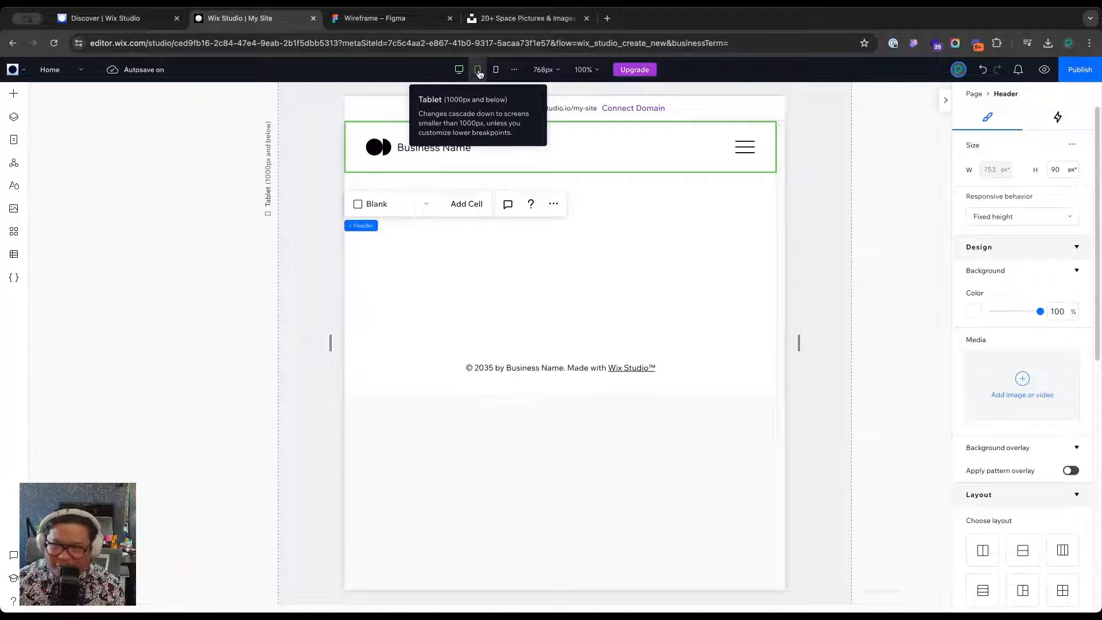
left_click(1044, 71)
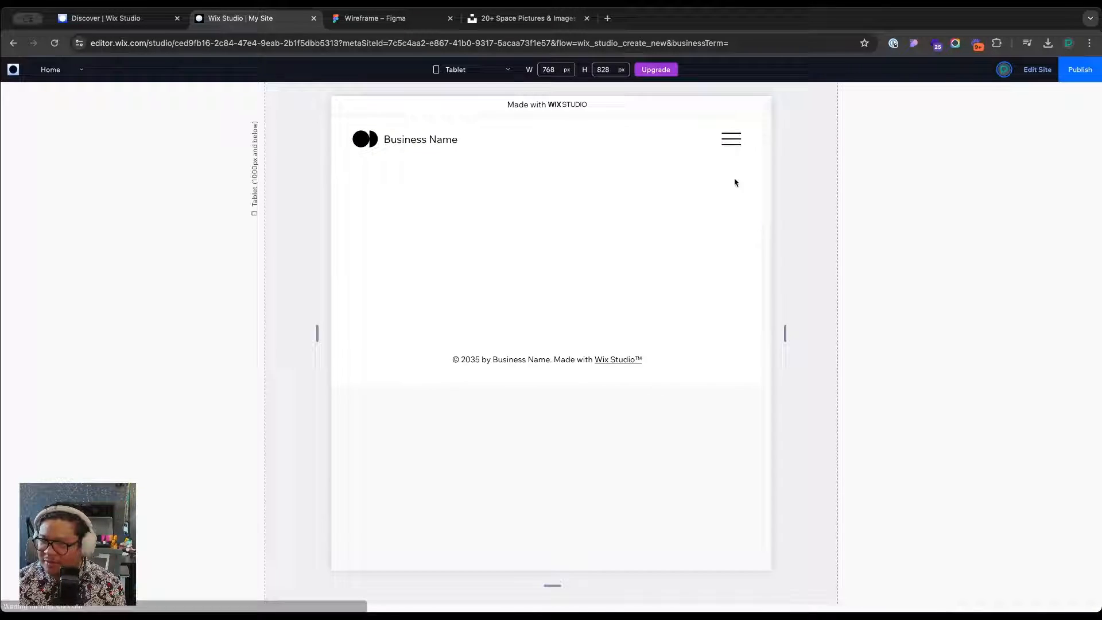
left_click(730, 139)
left_click(729, 141)
left_click(728, 141)
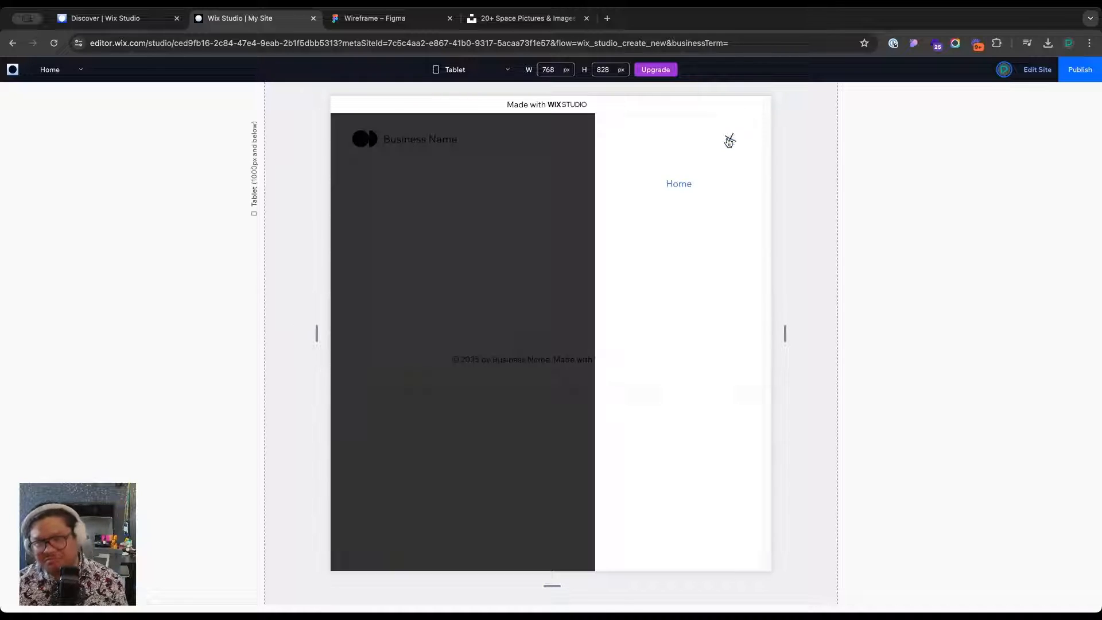
left_click(729, 140)
left_click(729, 140)
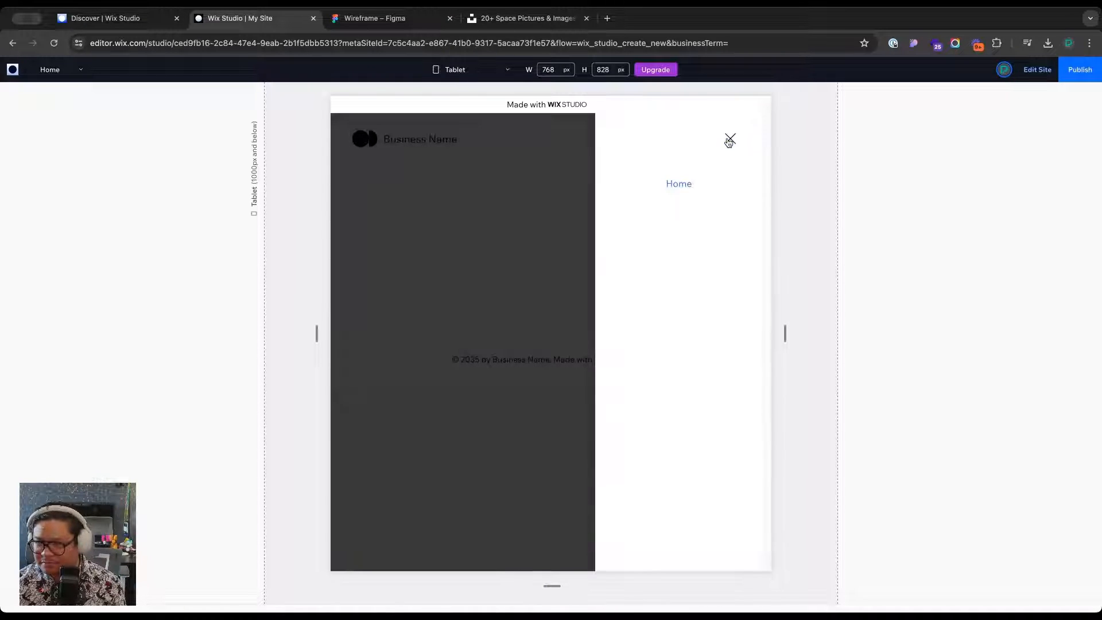
left_click(729, 141)
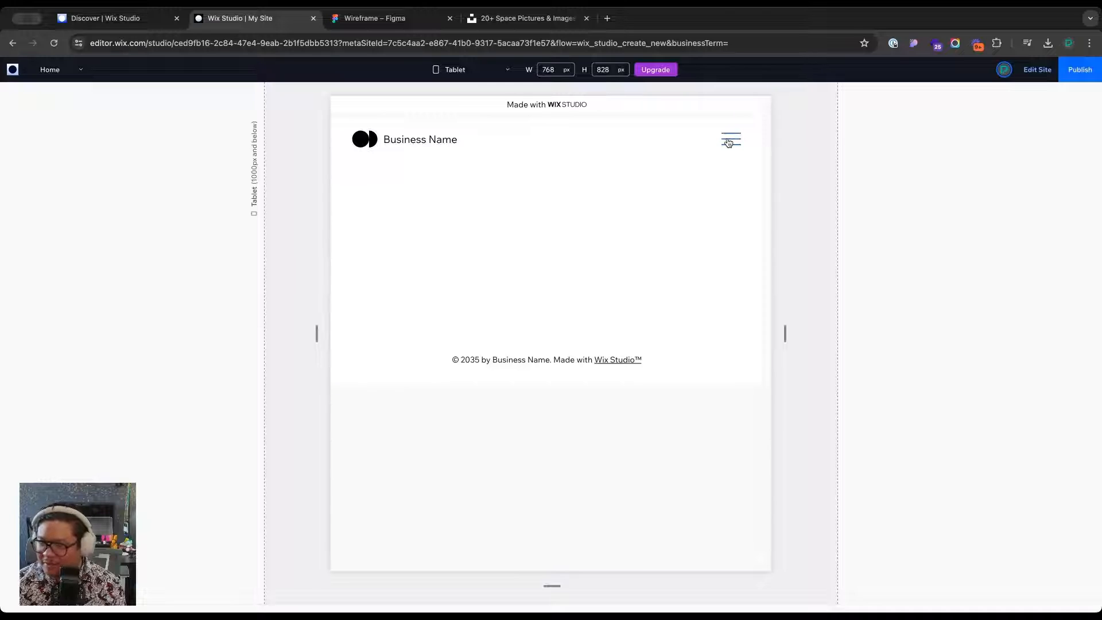
left_click(728, 142)
left_click(728, 142)
left_click(728, 142)
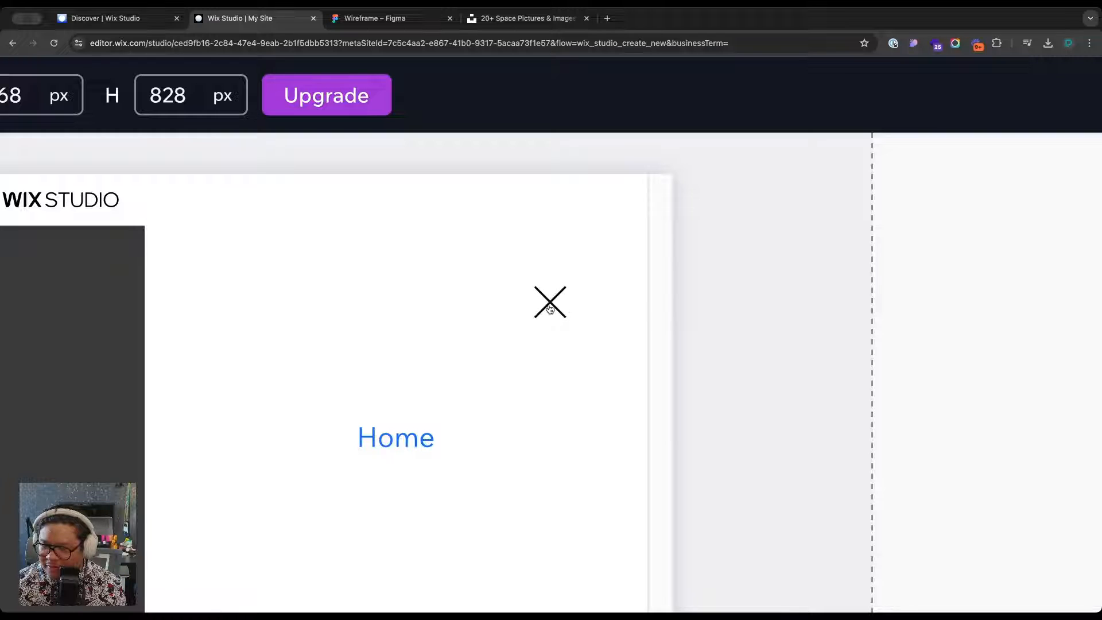
left_click(552, 305)
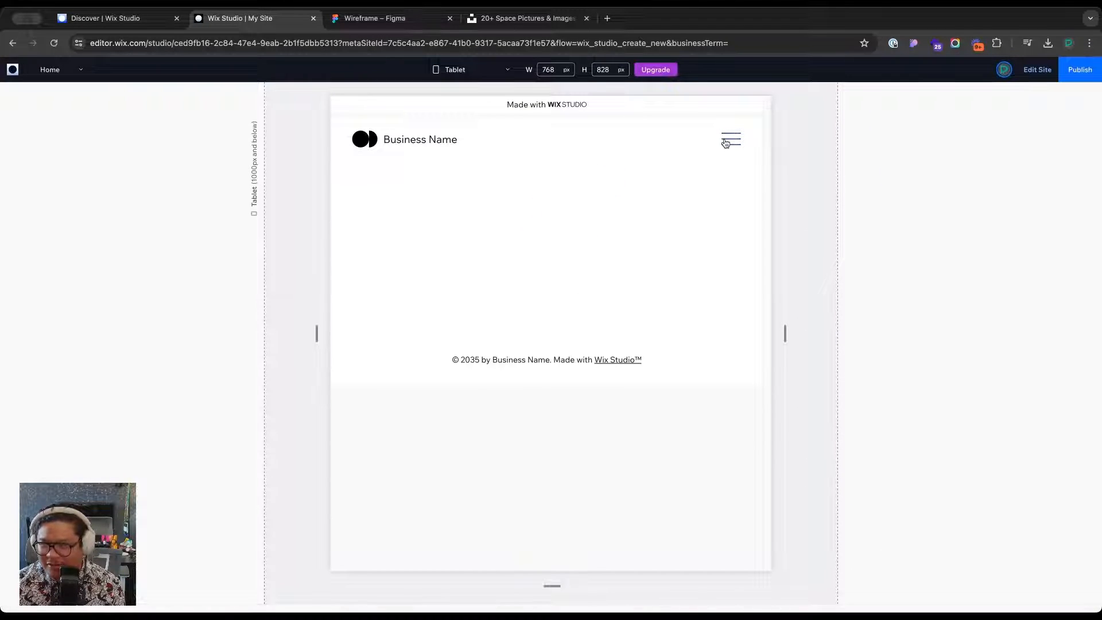
left_click(1037, 70)
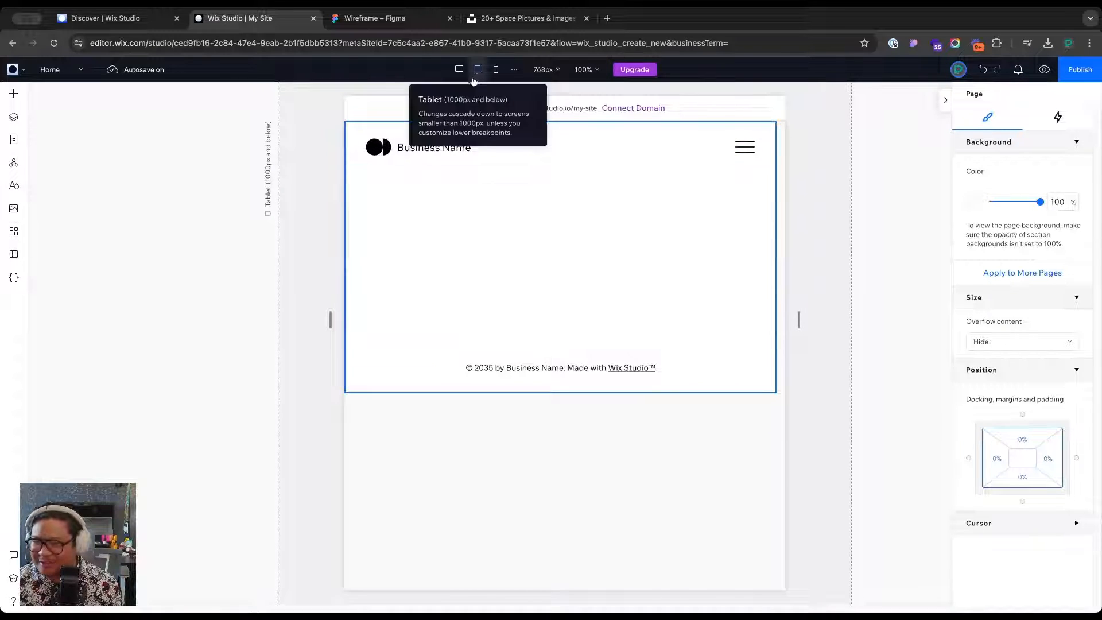
left_click(459, 69)
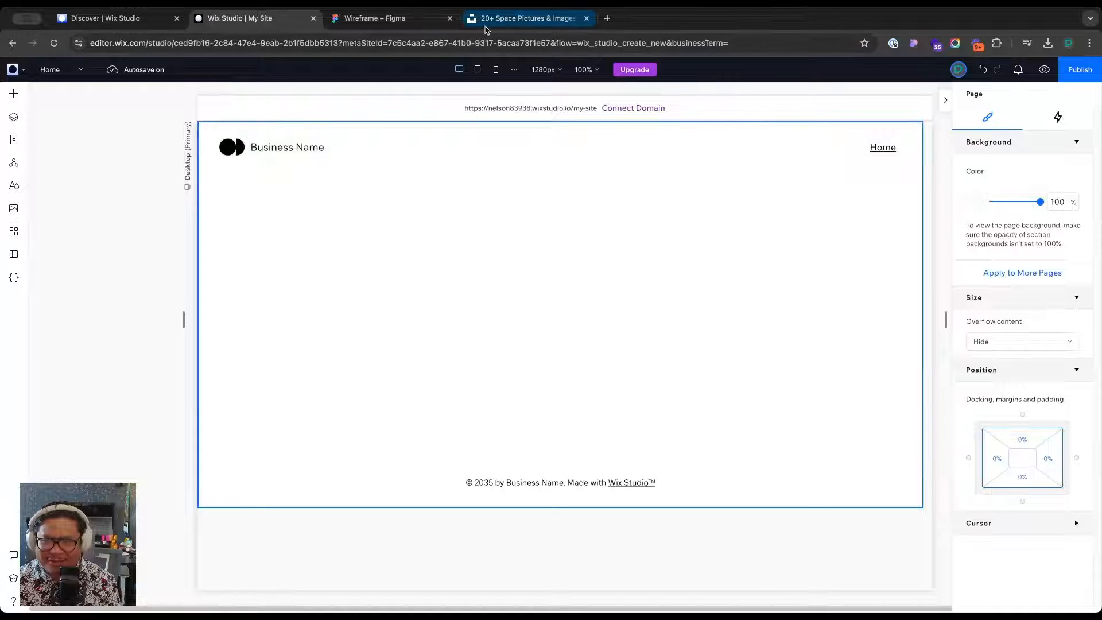
Switch to the Figma wireframe and examine the home page hero's heading, paragraph, two buttons and rocket background image
left_click(374, 18)
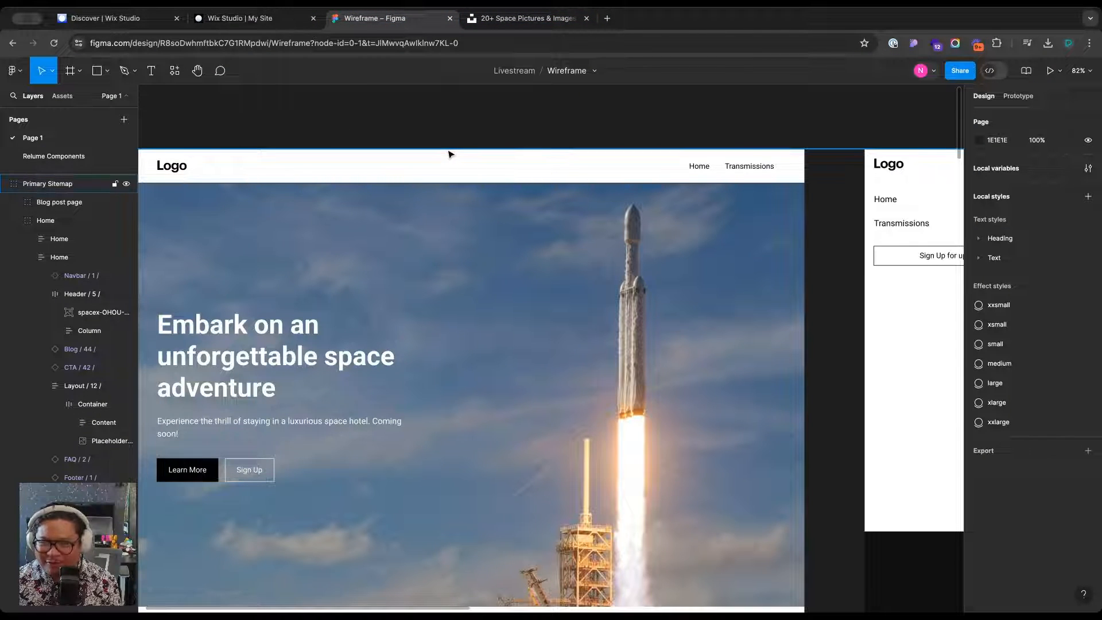
scroll(449, 154, "down", 1)
scroll(450, 154, "left", 4)
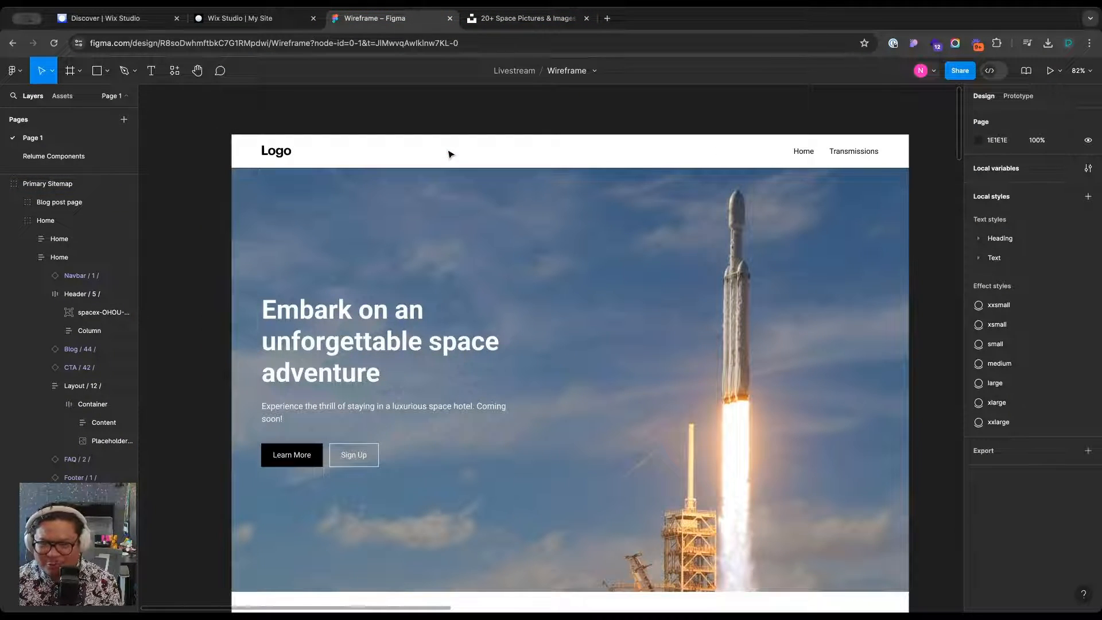
scroll(449, 154, "down", 4)
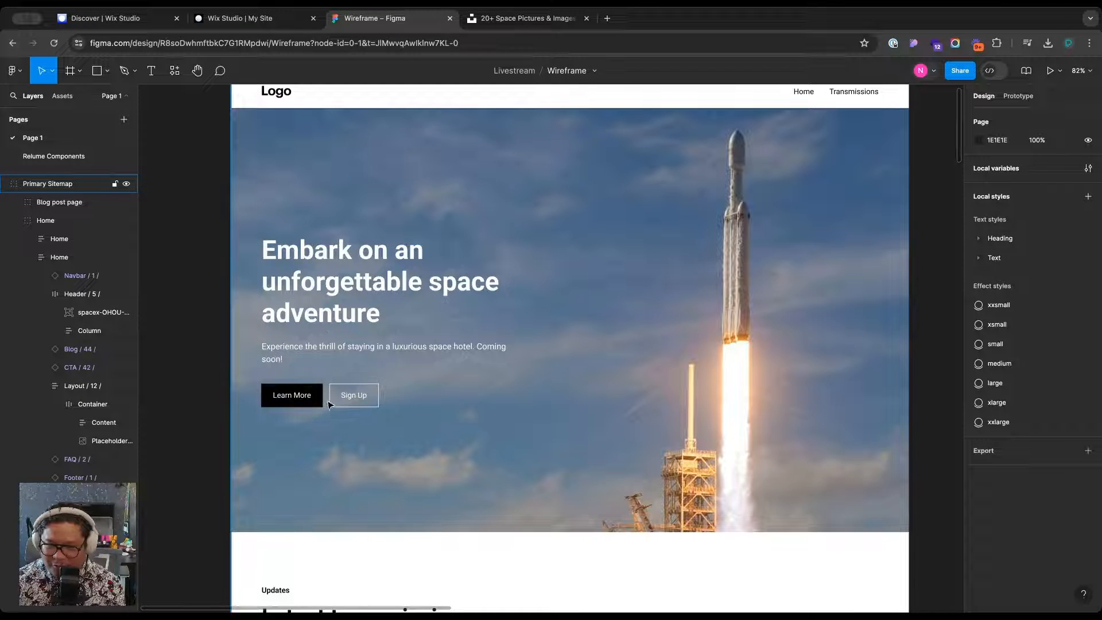
scroll(299, 408, "up", 5)
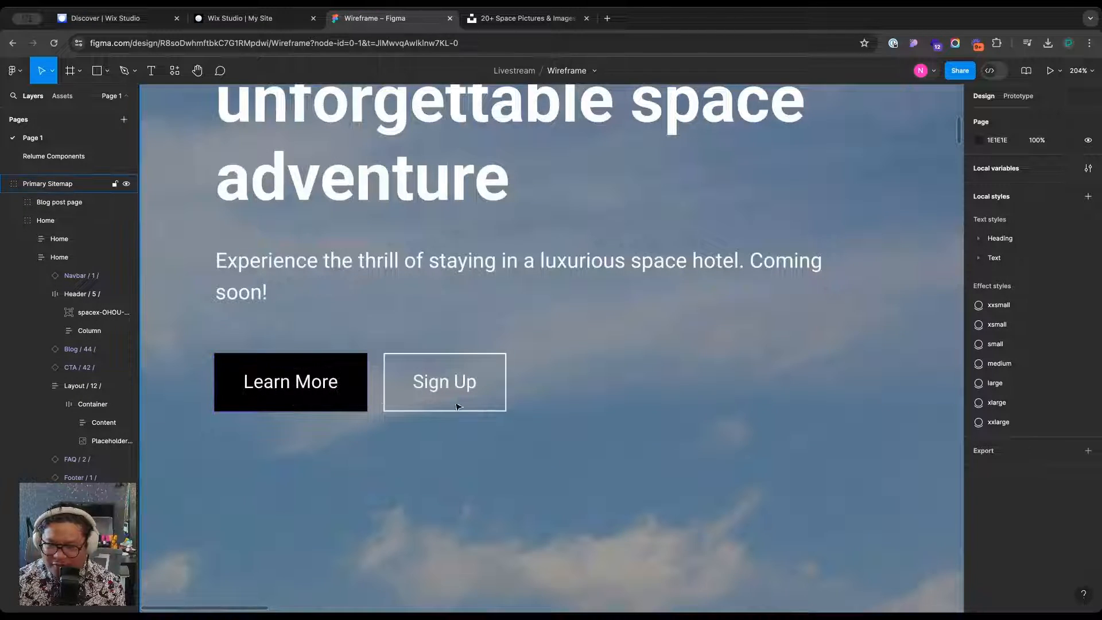
scroll(381, 397, "down", 5)
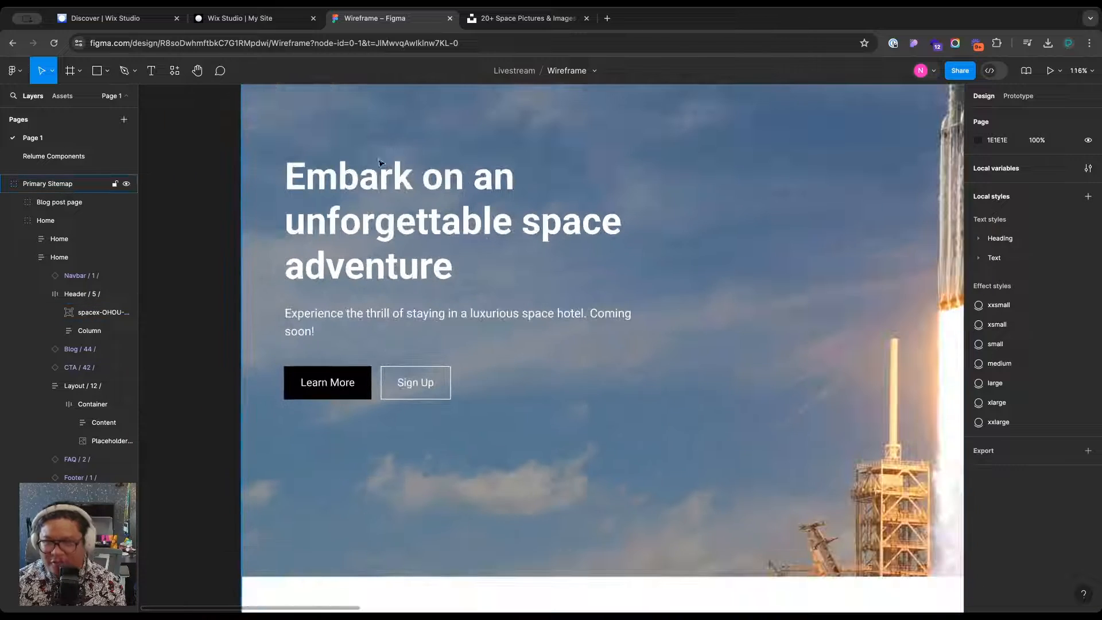
Switch to the Wix Studio editor and fill the blank section with the Welcome design titled "Changing the Way the World Does Business"
left_click(271, 22)
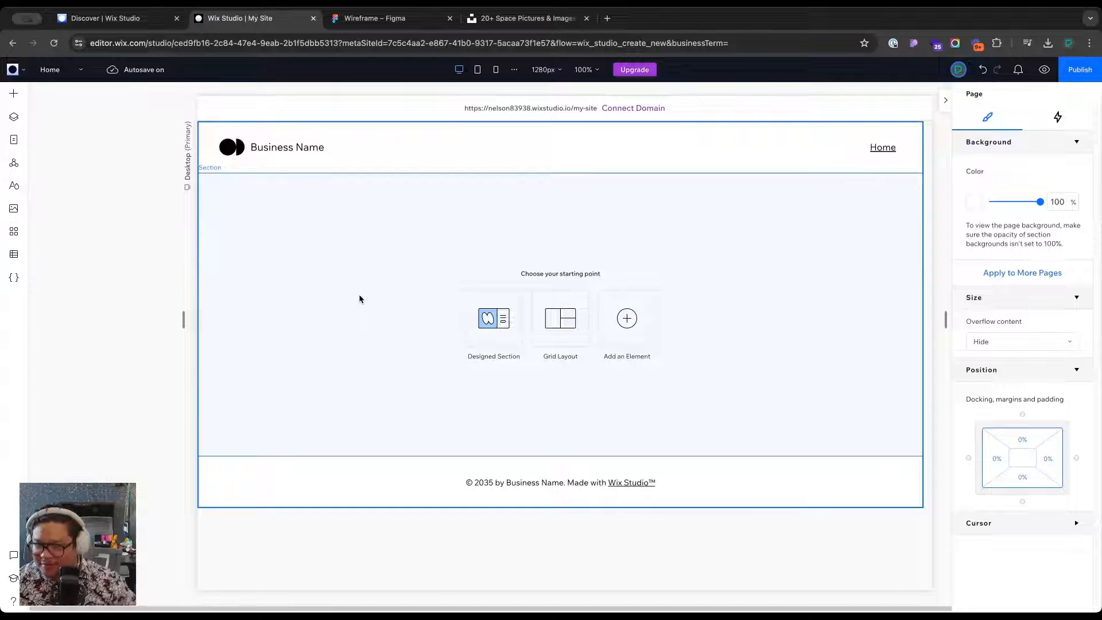
left_click(497, 333)
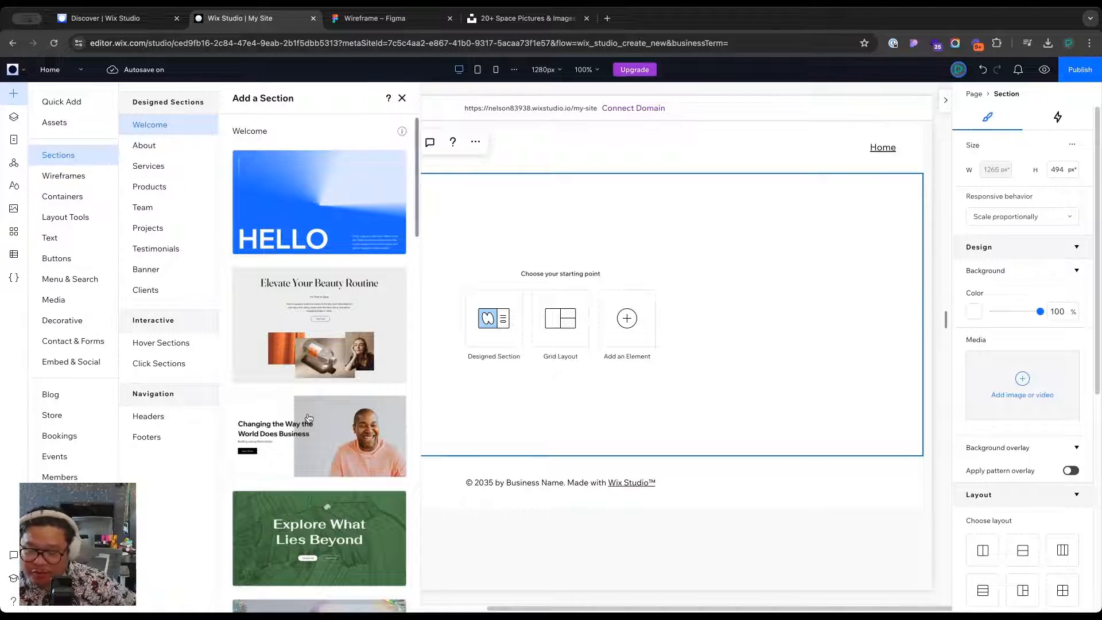
scroll(296, 444, "down", 10)
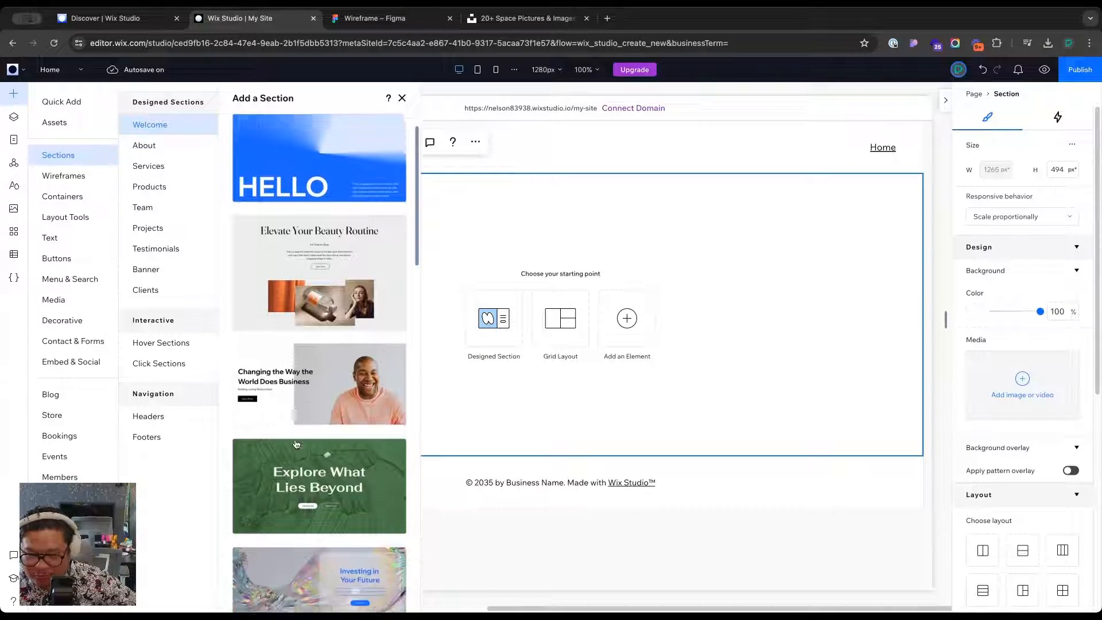
scroll(296, 443, "up", 5)
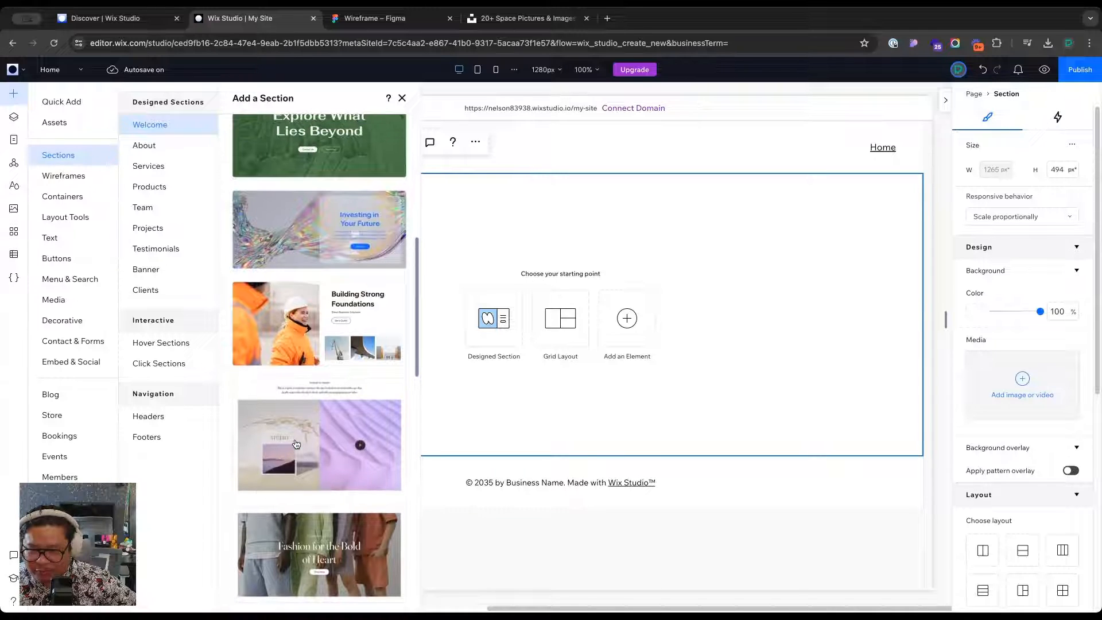
scroll(296, 444, "up", 3)
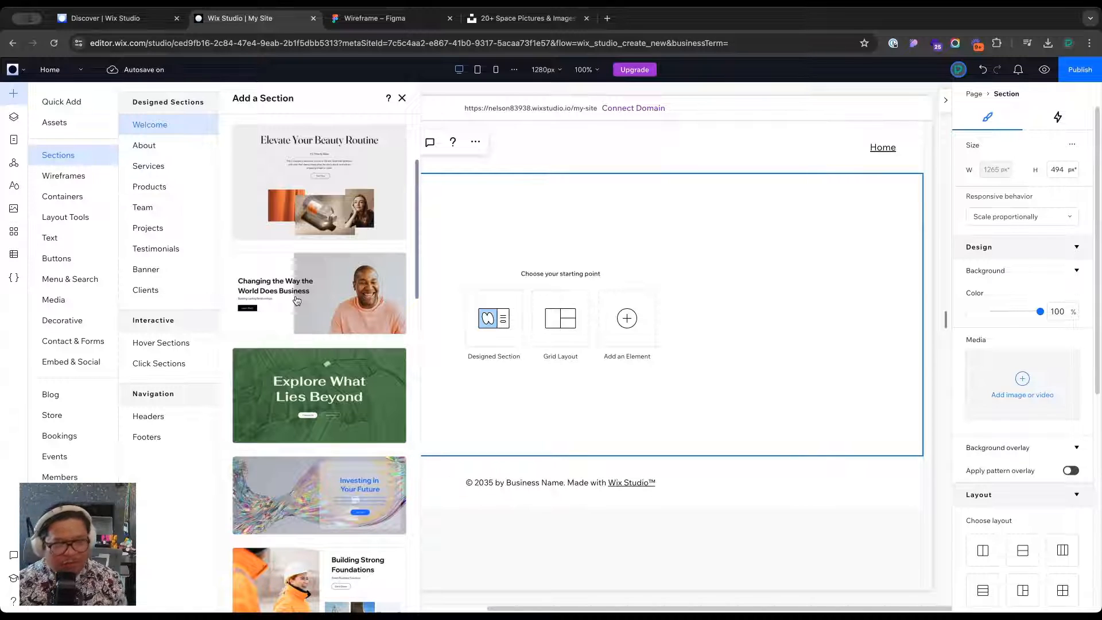
left_click(297, 300)
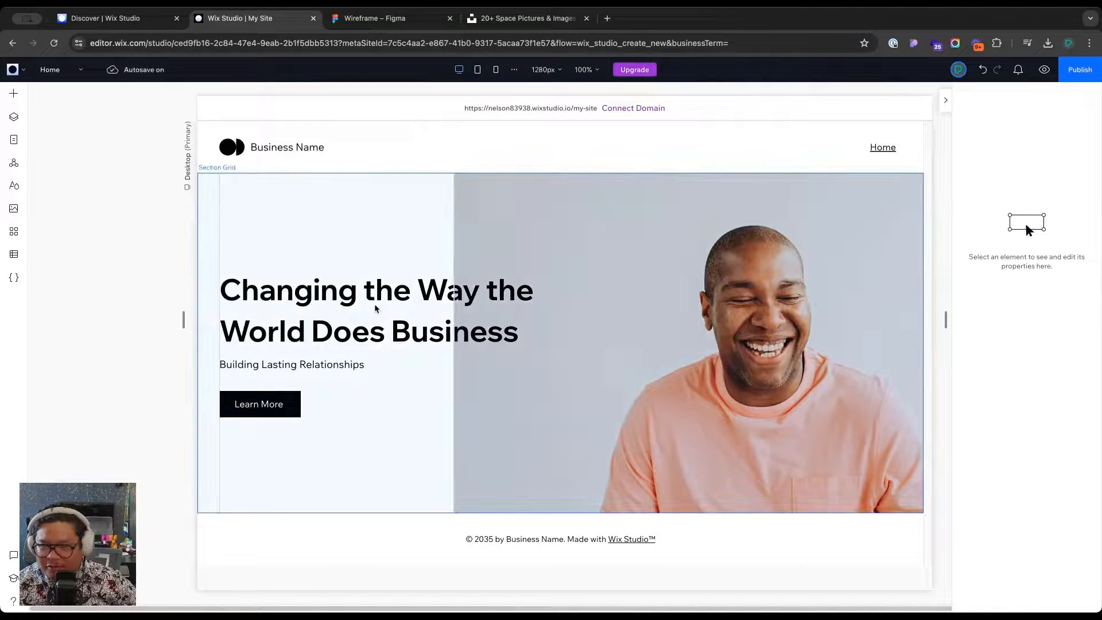
Examine the structure of the new hero section's grid by selecting each of its two cells
left_click(495, 351)
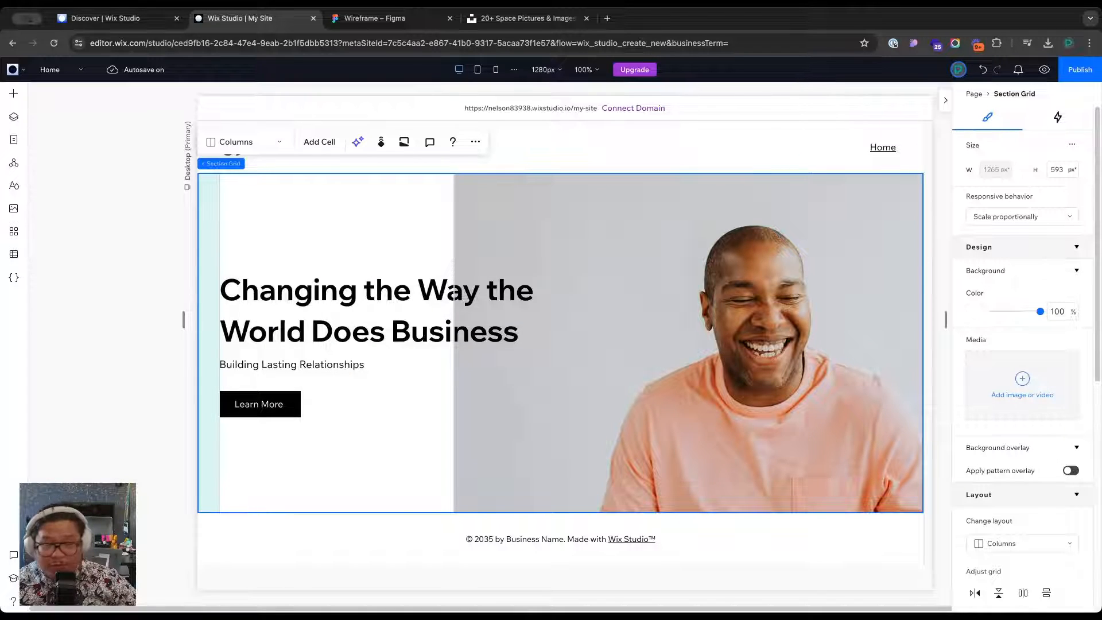
left_click(509, 229)
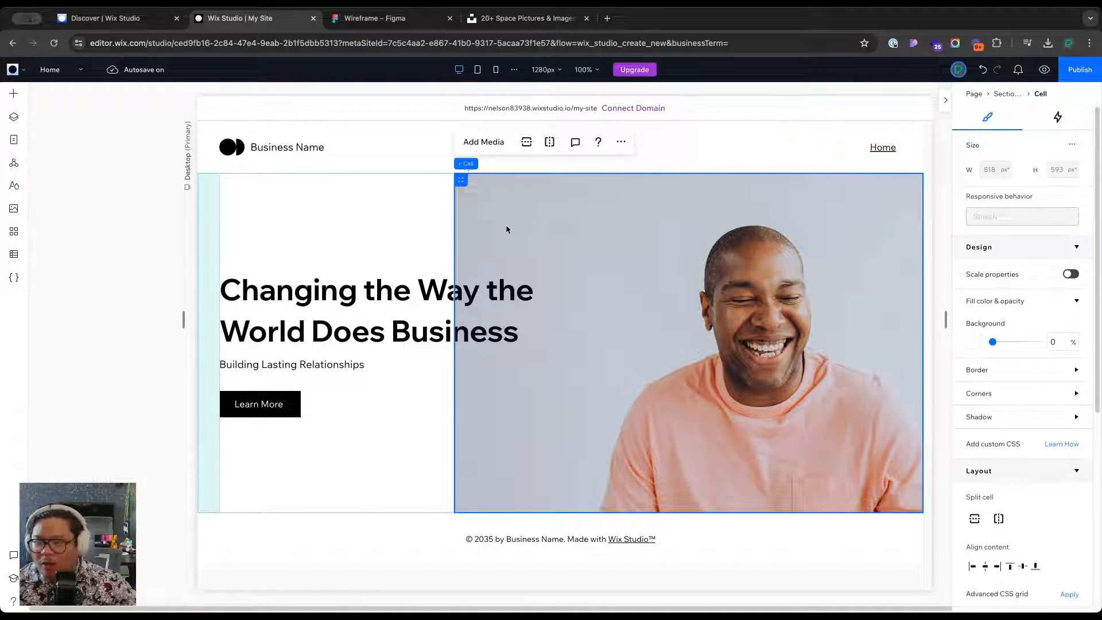
left_click(330, 219)
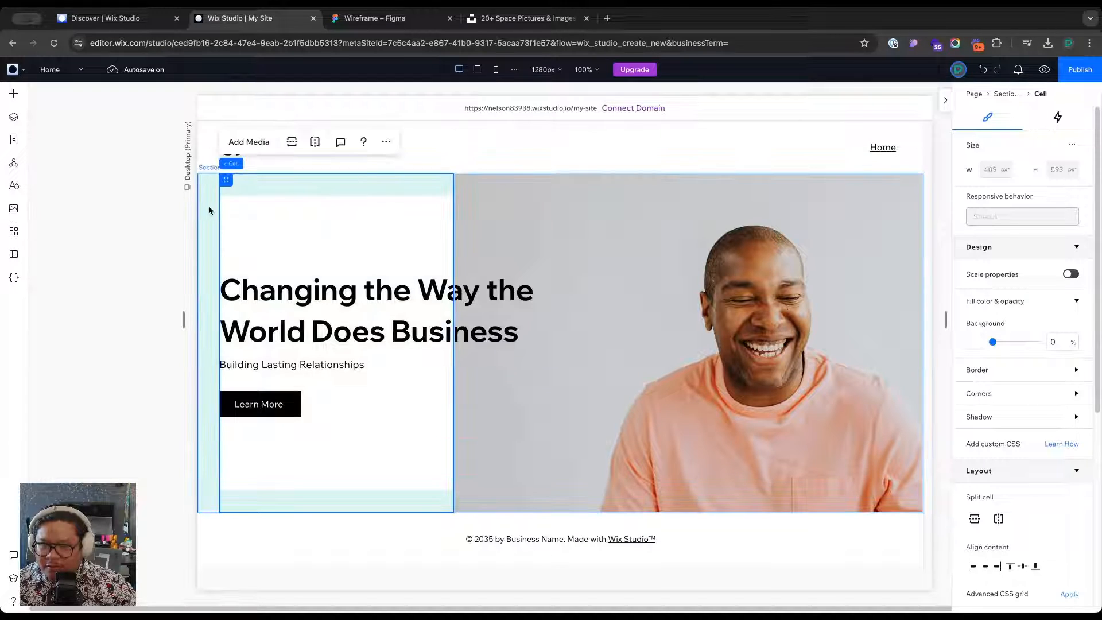
left_click(209, 210)
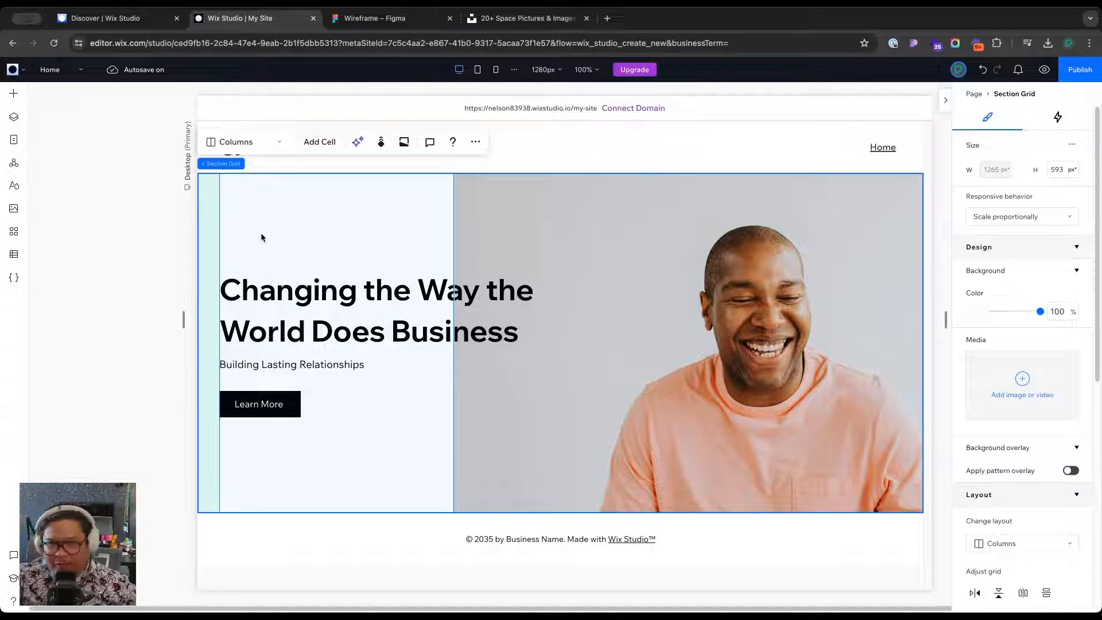
Copy the hero heading "Embark on an unforgettable space adventure" from the Figma wireframe into the Wix Studio section's heading
left_click(375, 18)
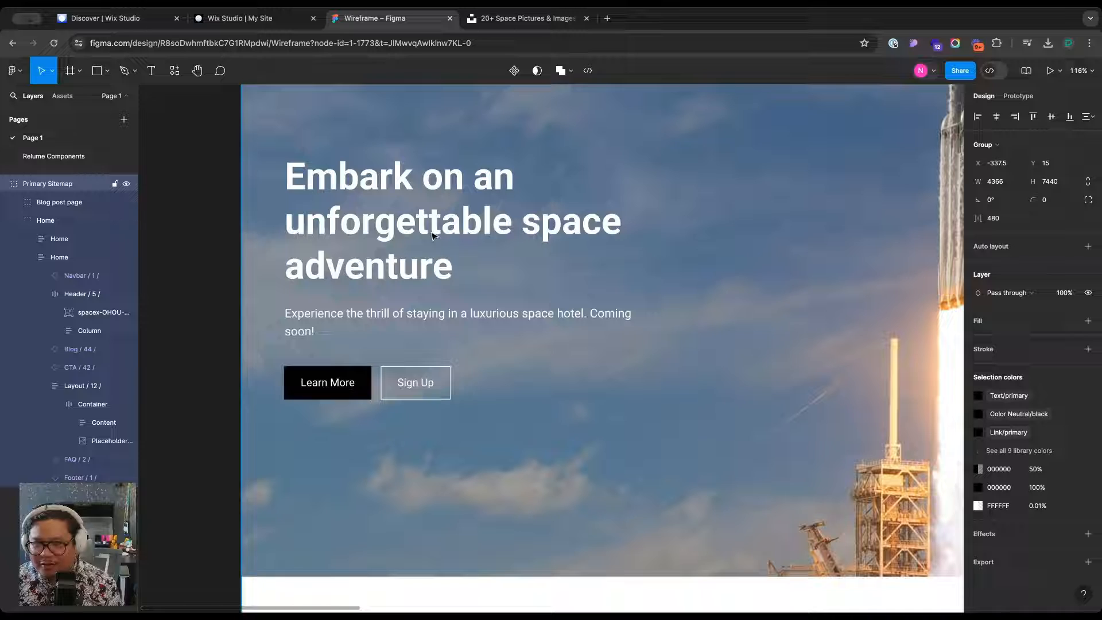
left_click(422, 221, "super")
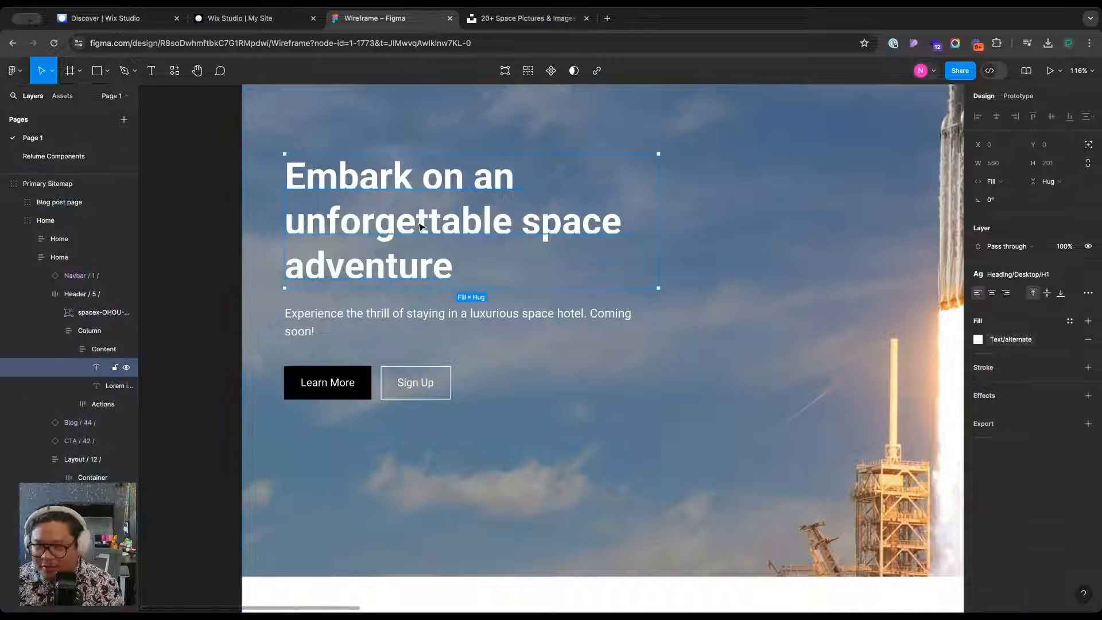
double_click(561, 240)
key("super+c")
left_click(231, 12)
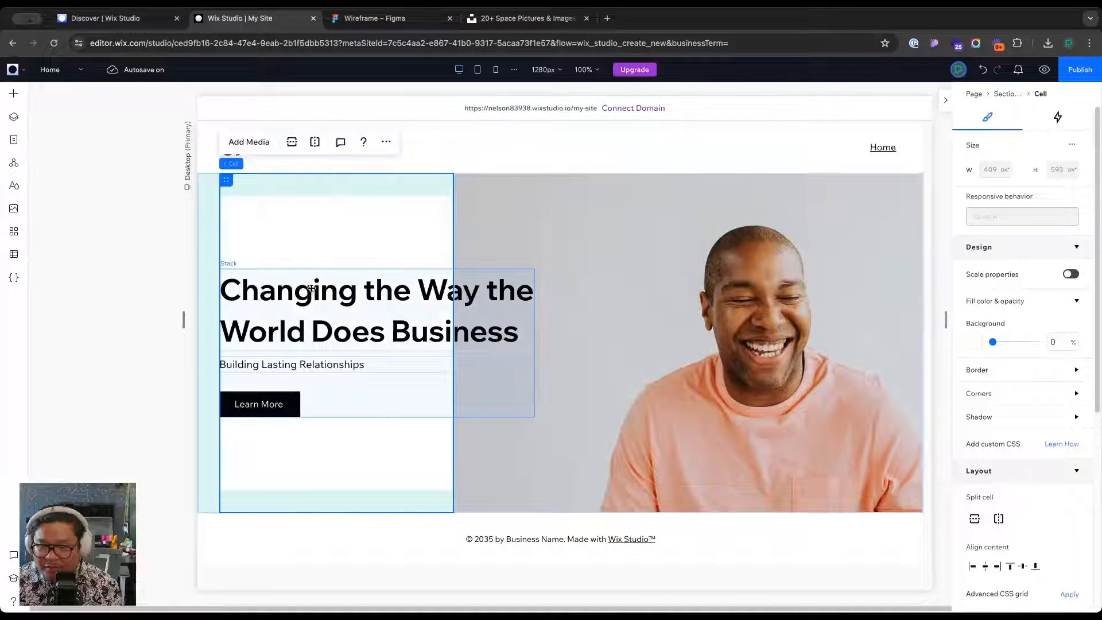
left_click(333, 291)
key("super+v")
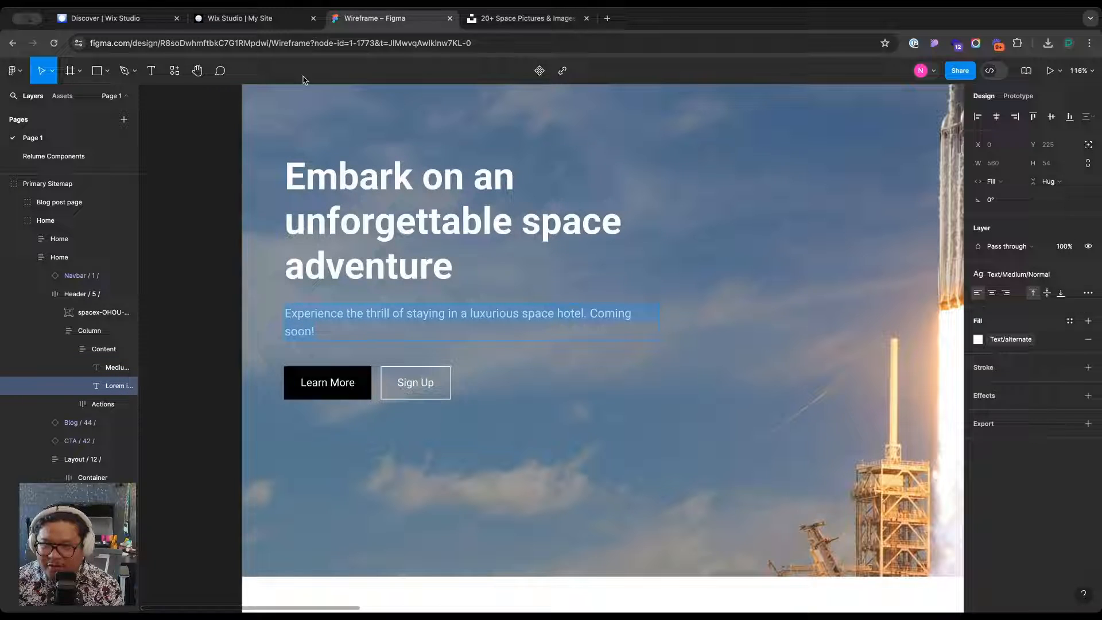
Replace the Wix Studio hero's paragraph with "Experience the thrill of staying in a luxurious space hotel. Coming soon!"
left_click(266, 24)
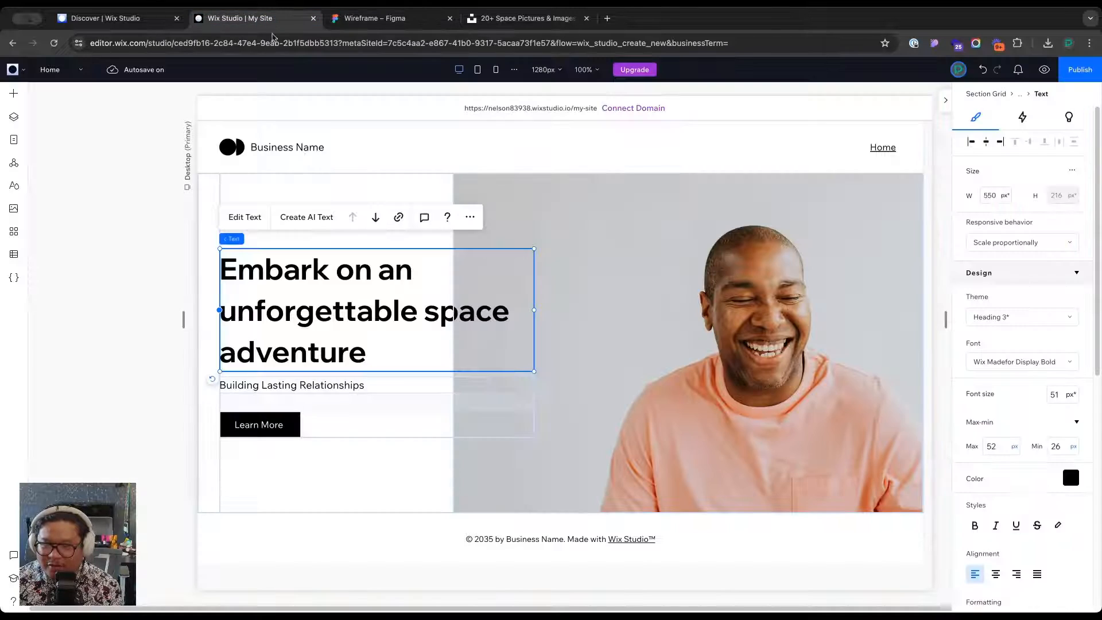
left_click(292, 391)
type("Experience the thrill of staying in a luxurious space hotel. Coming soon!")
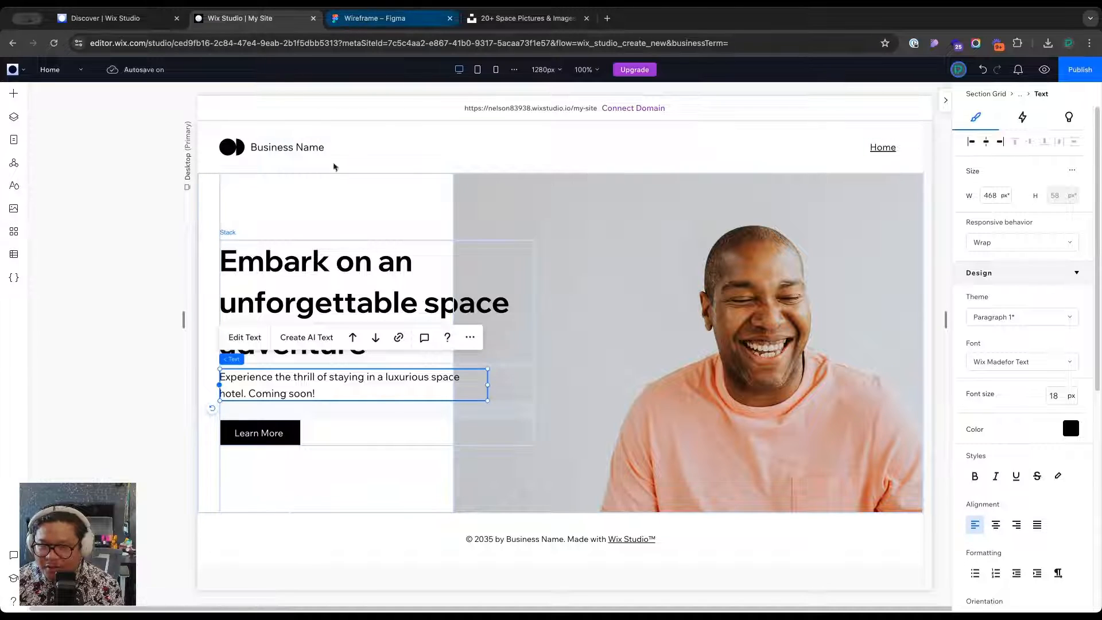
Duplicate the Learn More button inside the vertical stack and delete the copy
left_click(291, 430)
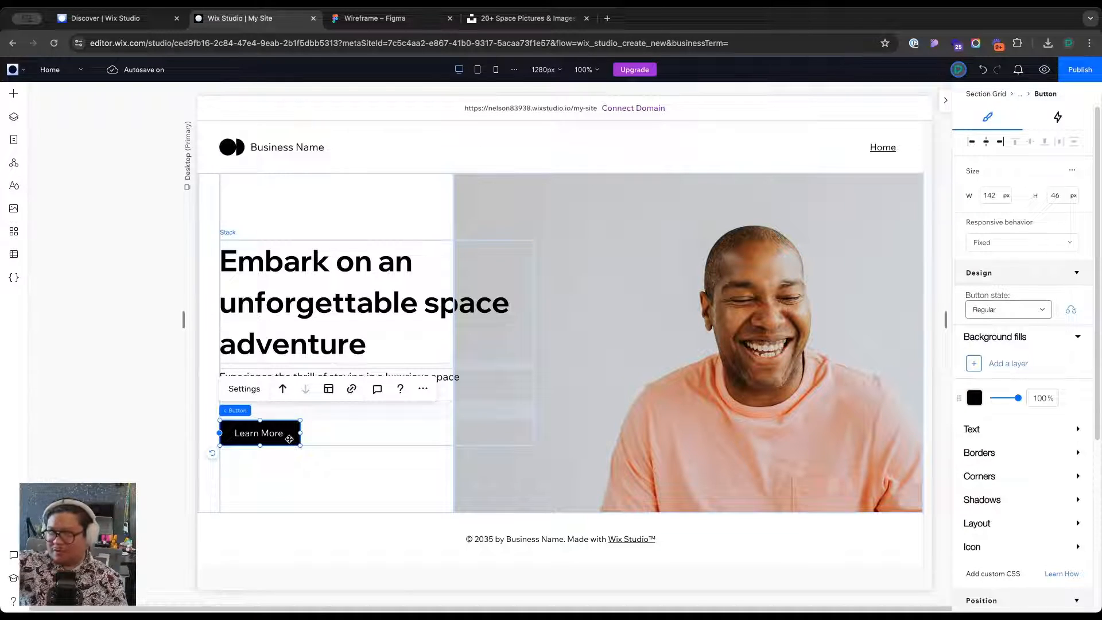
key("super+d")
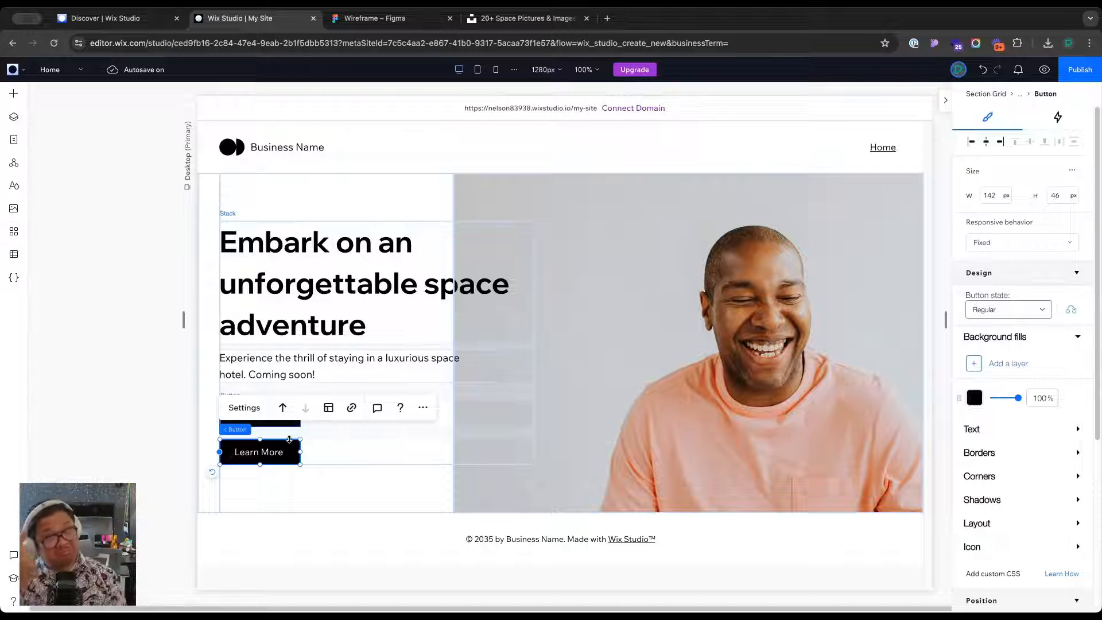
left_click(346, 444)
left_click(259, 423)
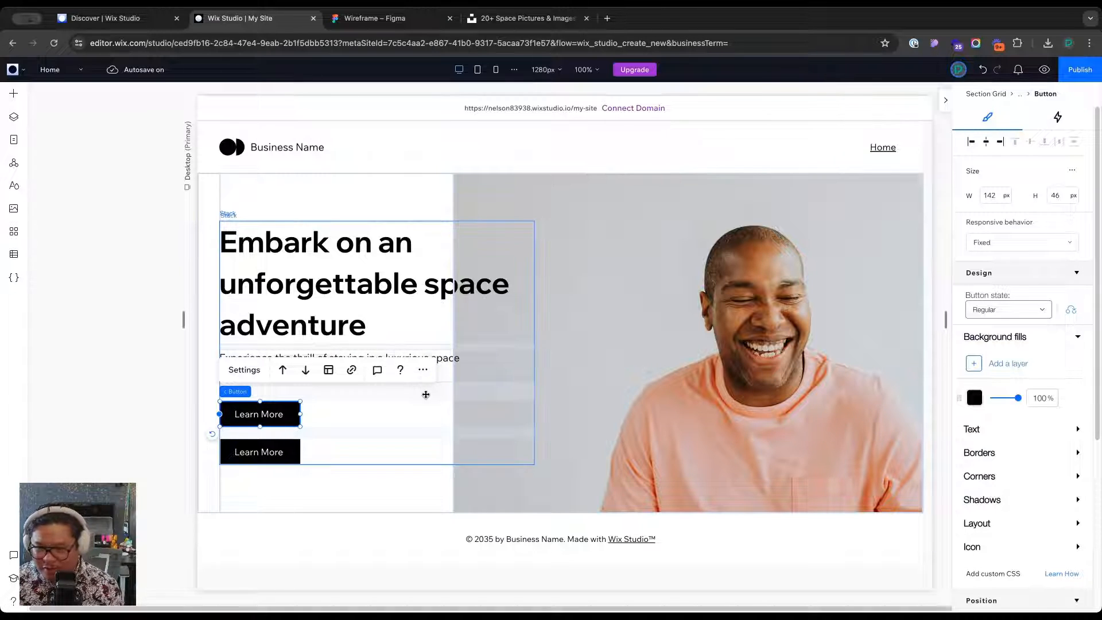
left_click(244, 453)
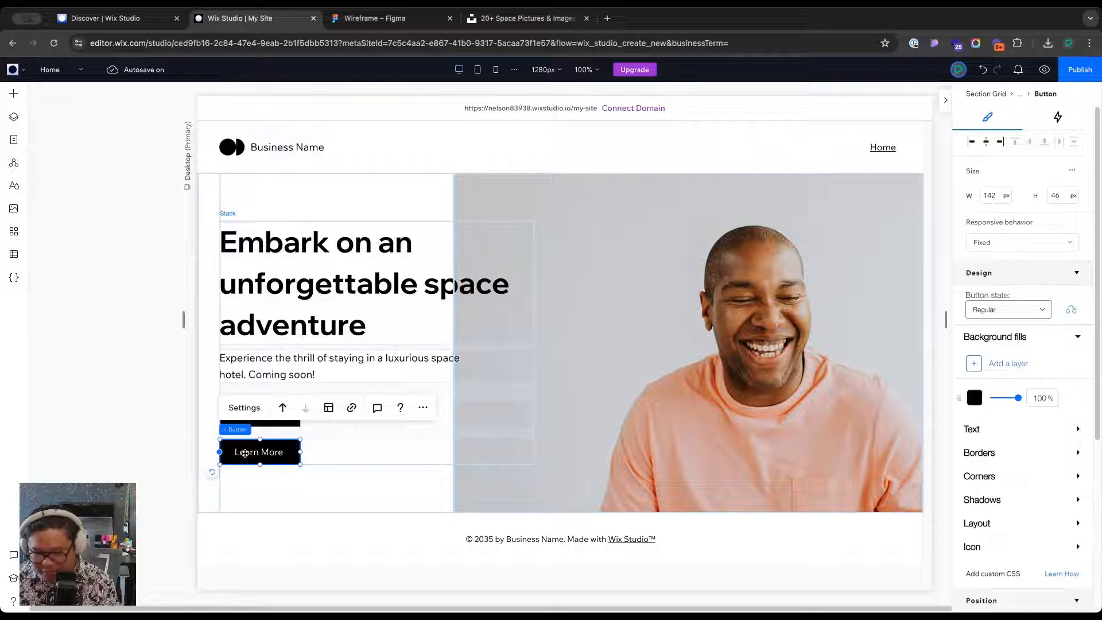
key("Delete")
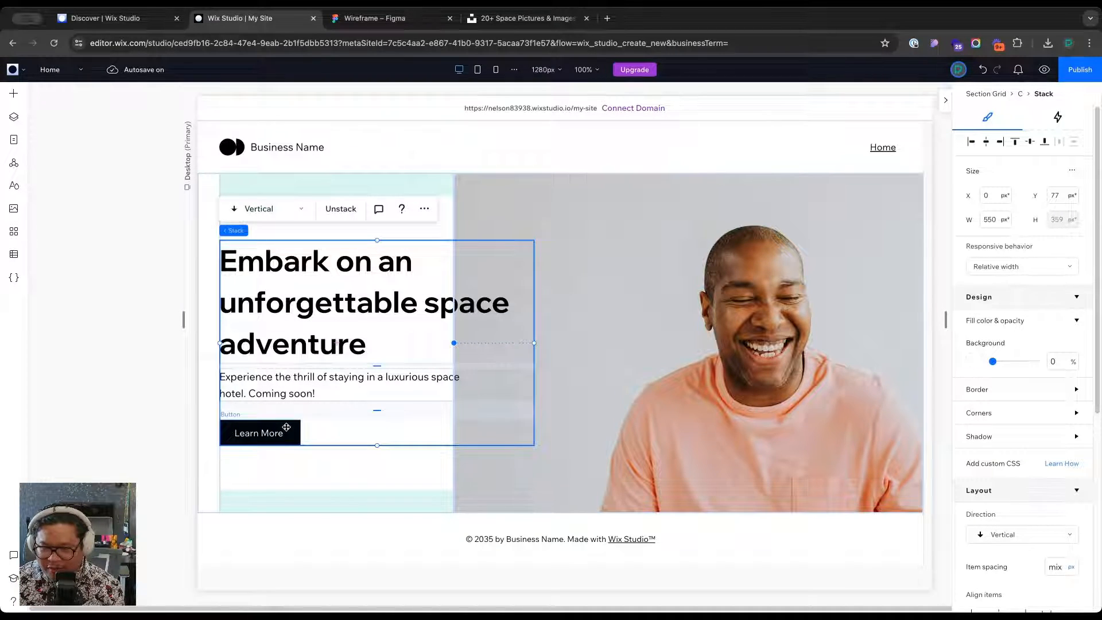
Examine the layer hierarchy of the hero's first cell, including its stack, heading and paragraph
left_click(13, 96)
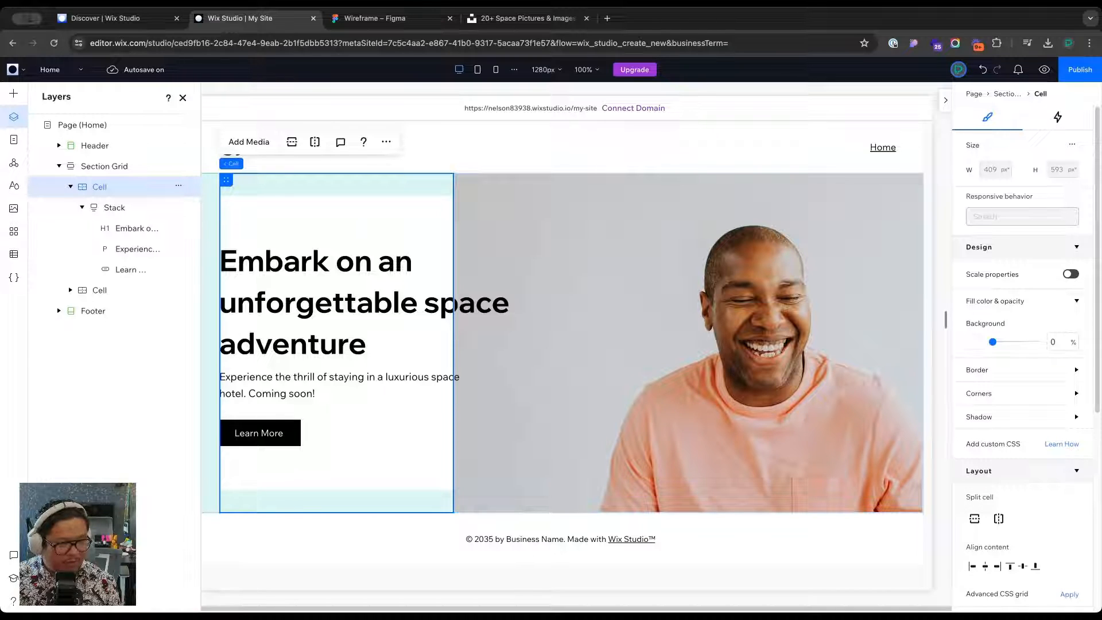
left_click(279, 259)
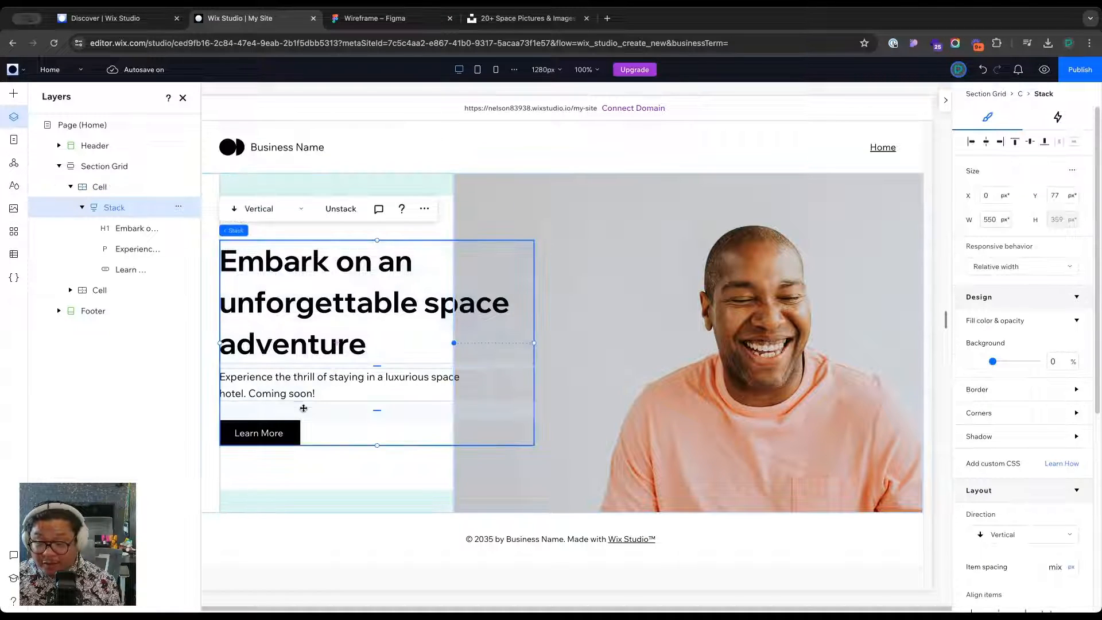
left_click(293, 386)
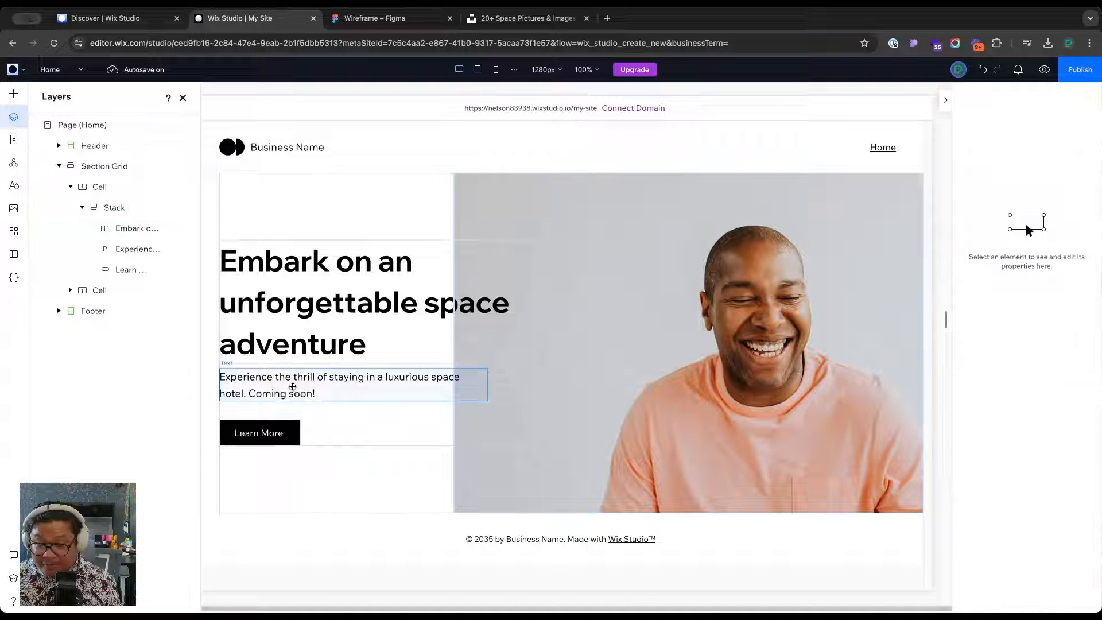
left_click(298, 313)
left_click(333, 315)
left_click(334, 316)
left_click(309, 385)
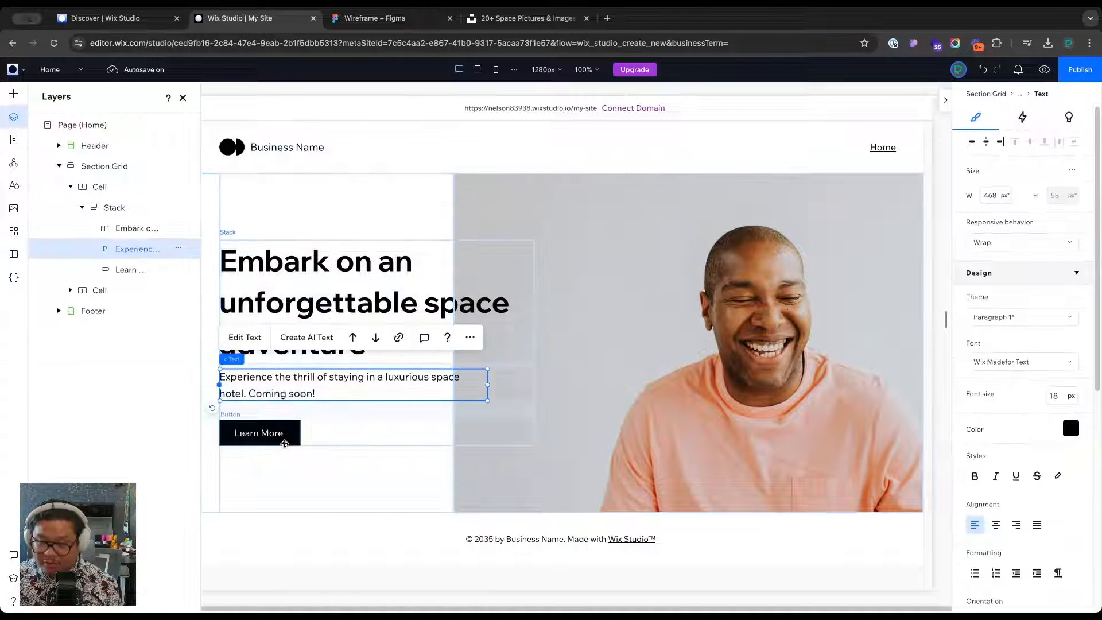
Duplicate the Learn More button and group both buttons in a nested stack with Horizontal direction
left_click(286, 438)
key("super+d")
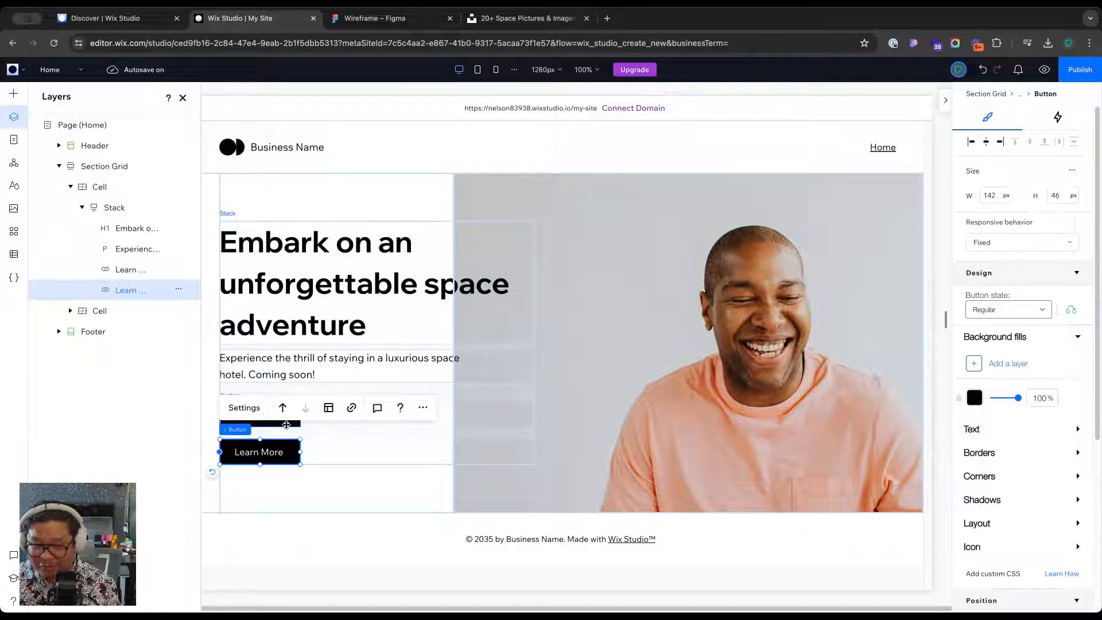
left_click(287, 424, "shift")
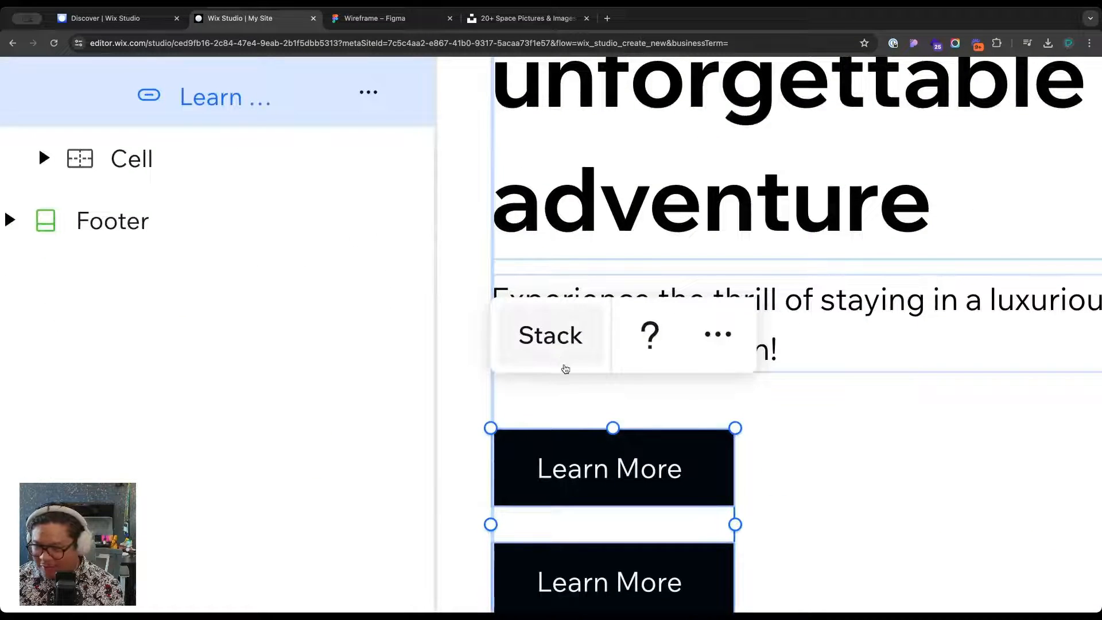
left_click(554, 324)
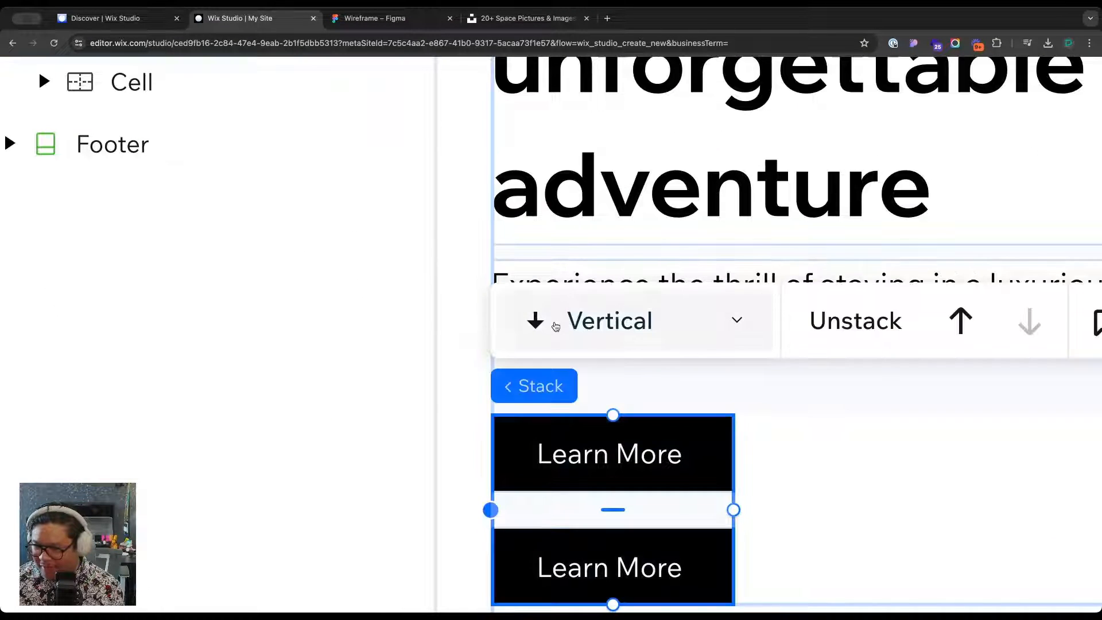
left_click(555, 326)
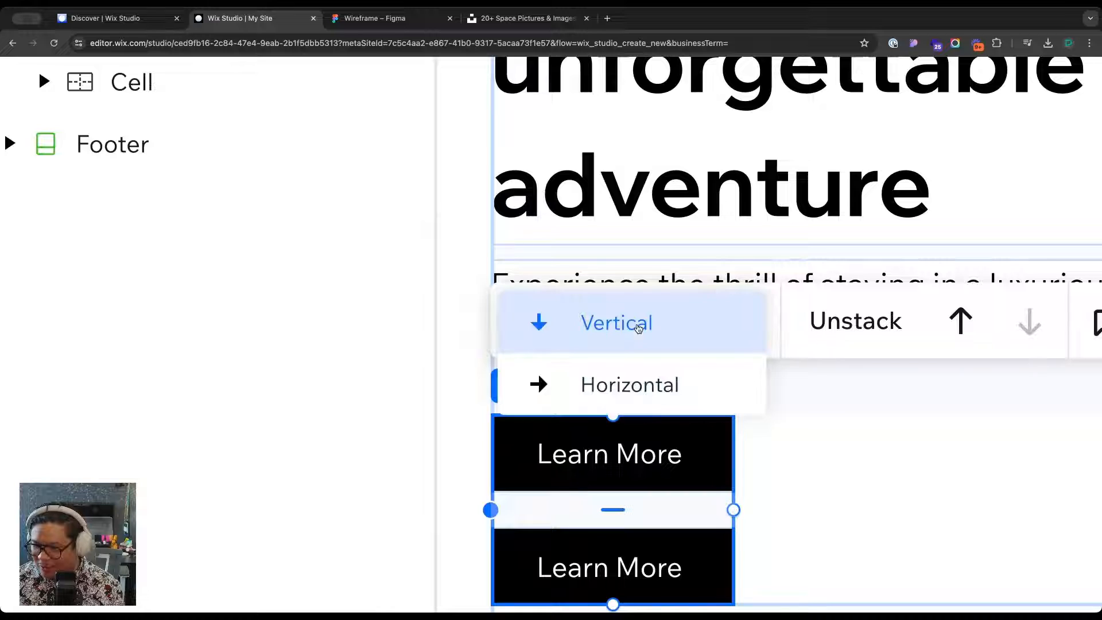
left_click(643, 388)
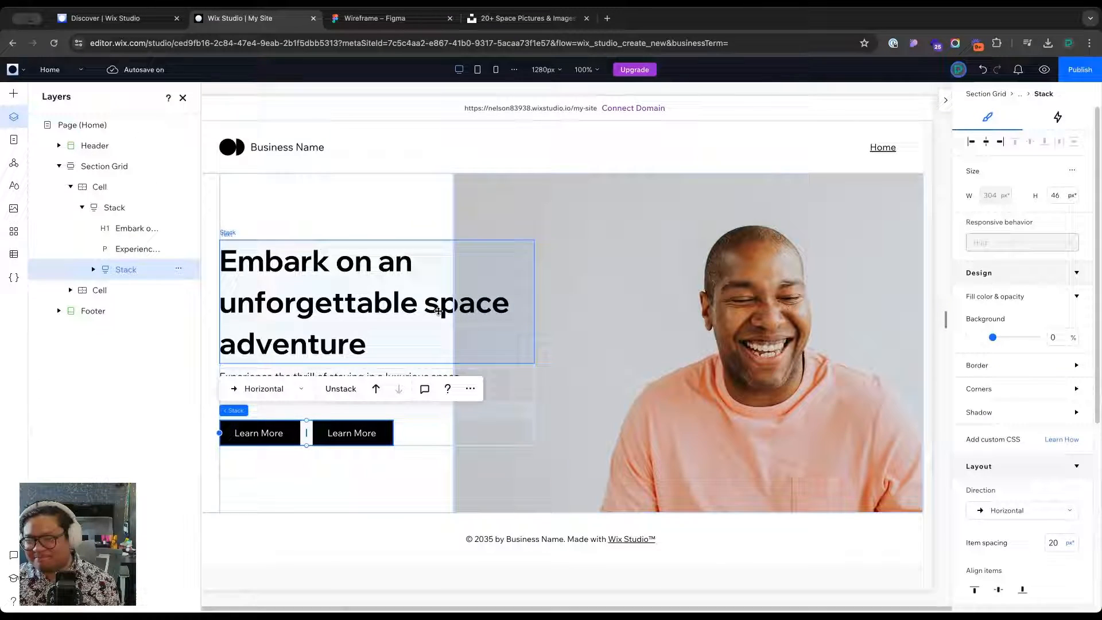
Check the hero's button labels in the Figma wireframe and change the second Learn More button's text to "Sign Up" in Wix Studio
left_click(1097, 122)
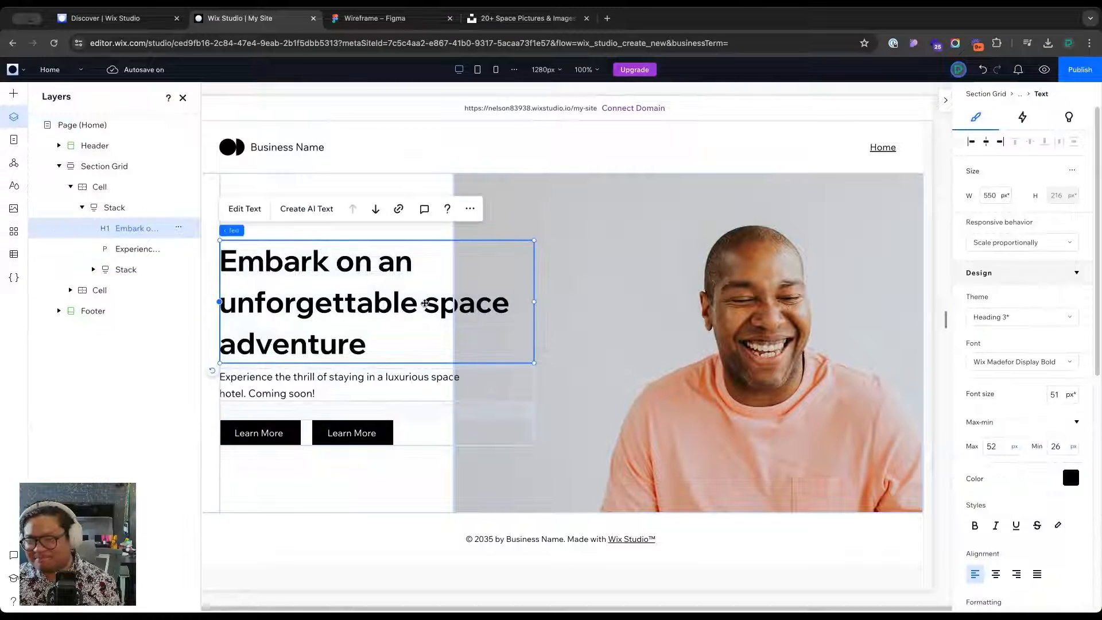
left_click(350, 435)
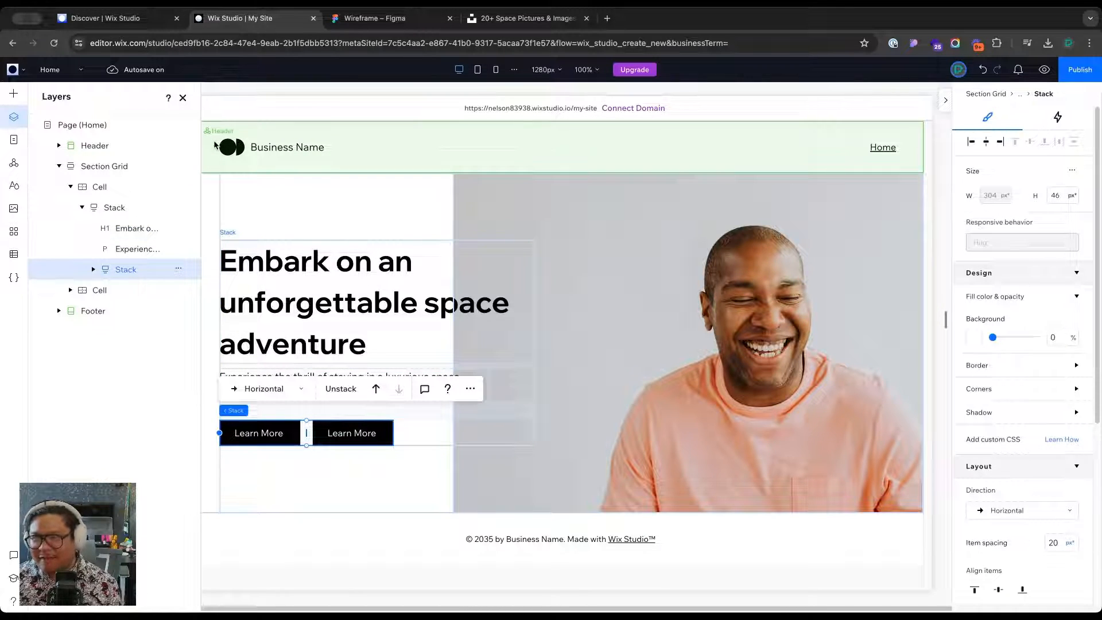
left_click(374, 18)
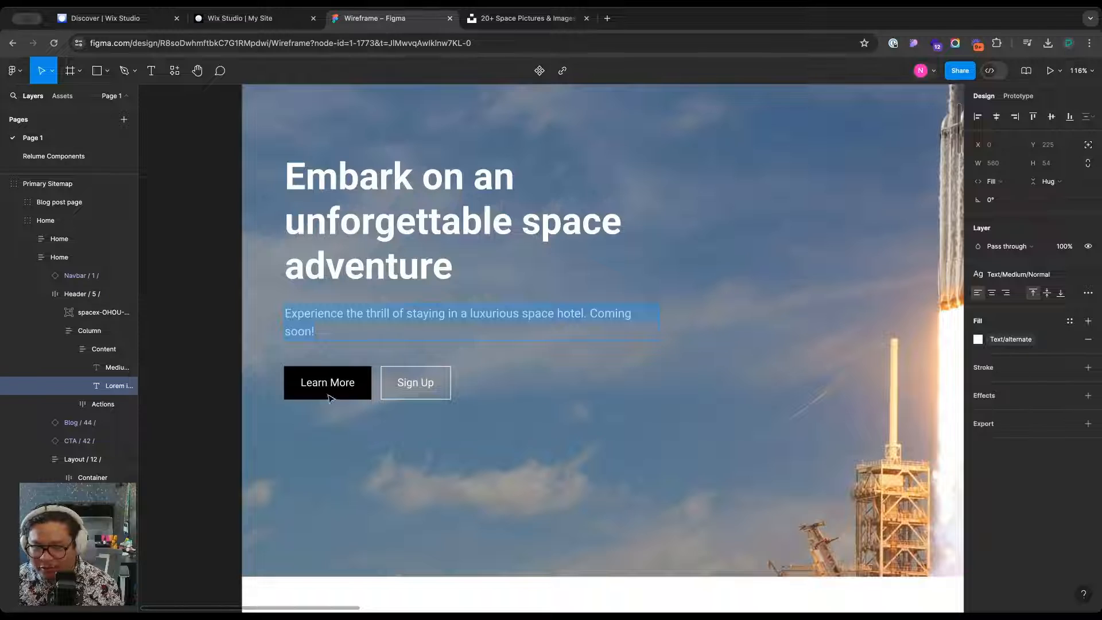
left_click(252, 17)
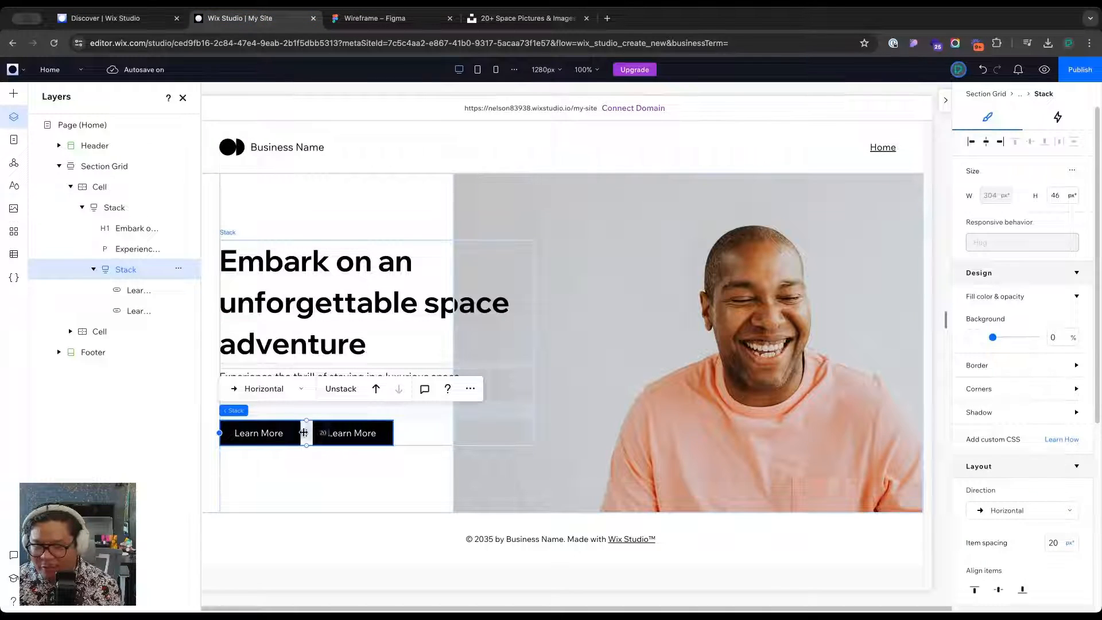
left_click(347, 433)
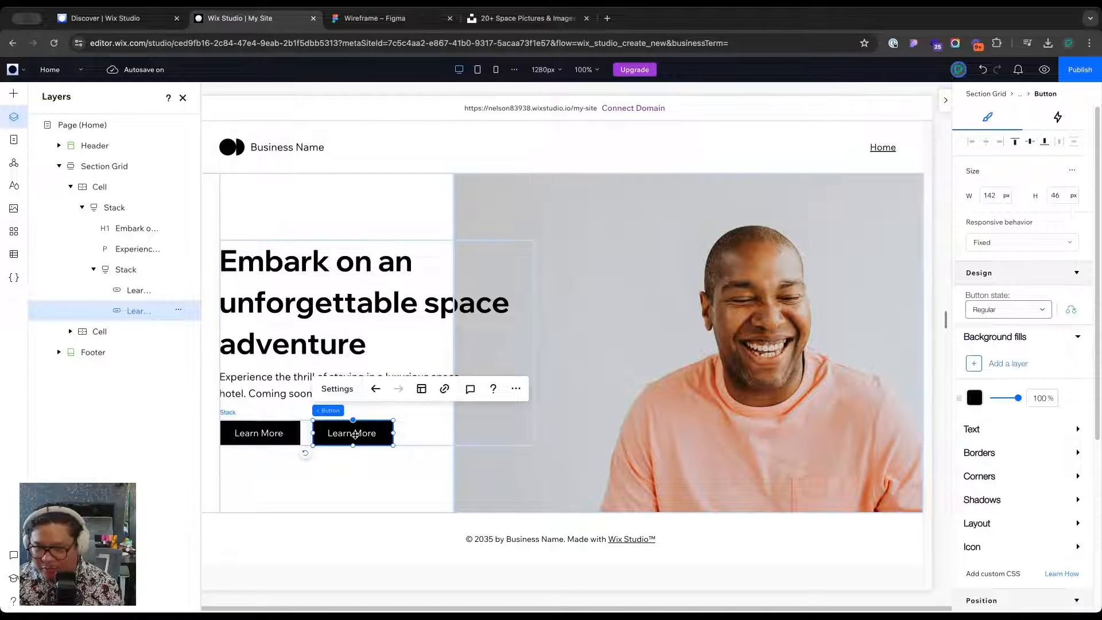
double_click(356, 435)
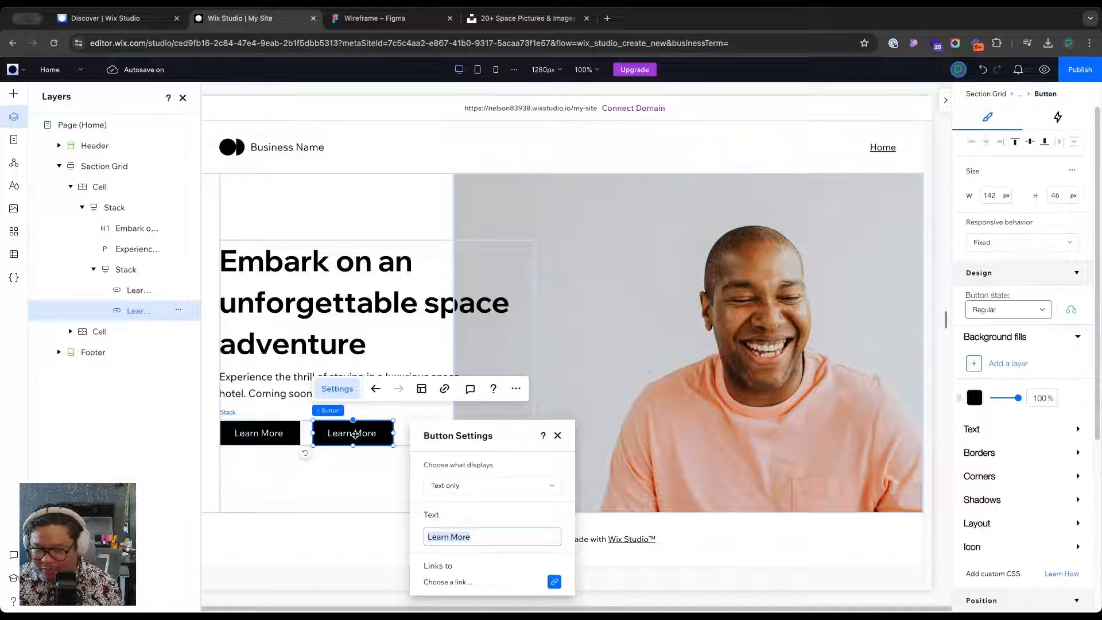
type("Sign Up")
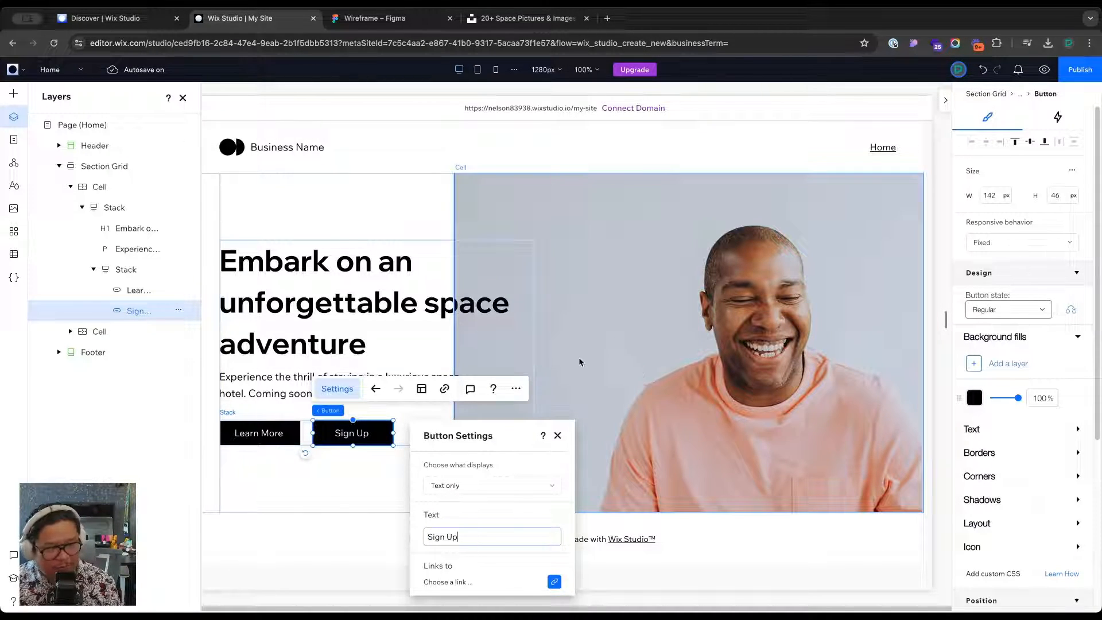
left_click(557, 435)
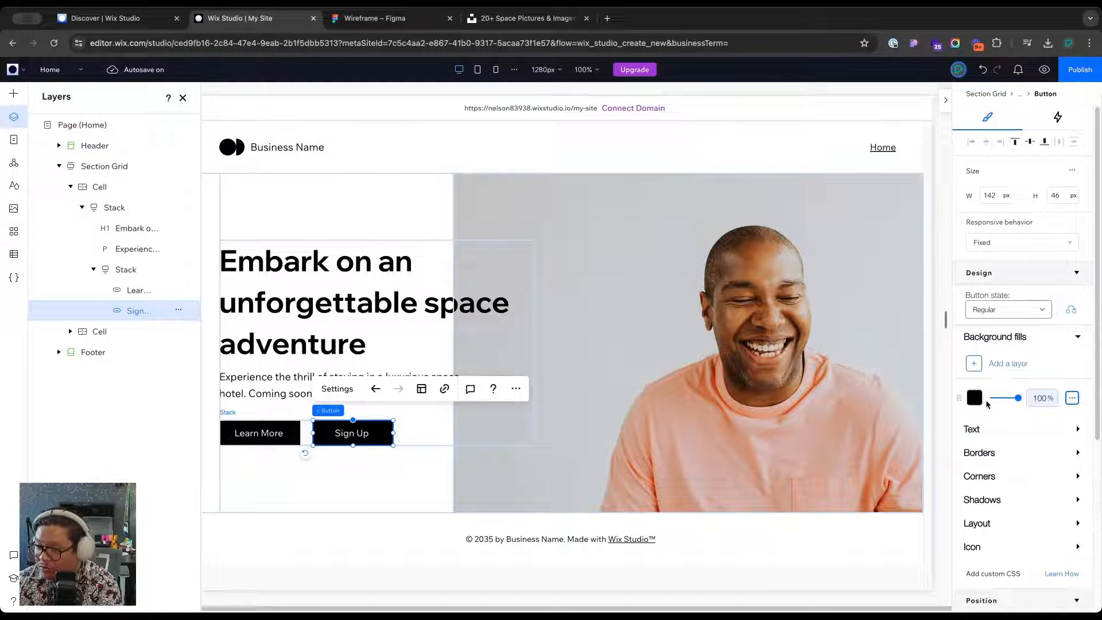
Lower the Sign Up button's background fill opacity to 4% and set its text color to black
left_click(1071, 398)
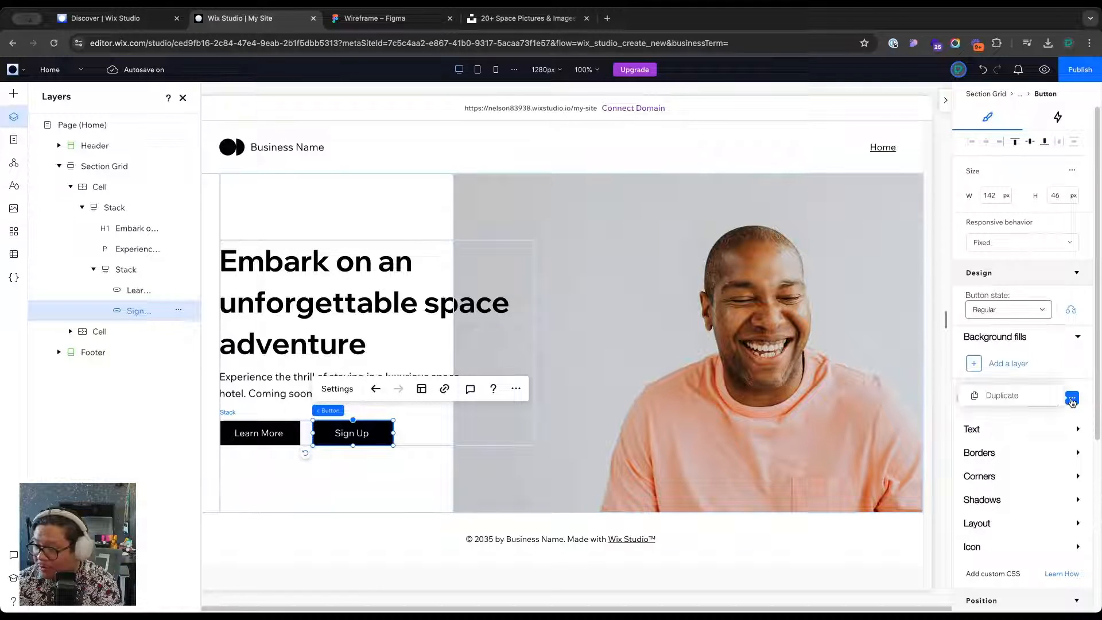
left_click(1089, 390)
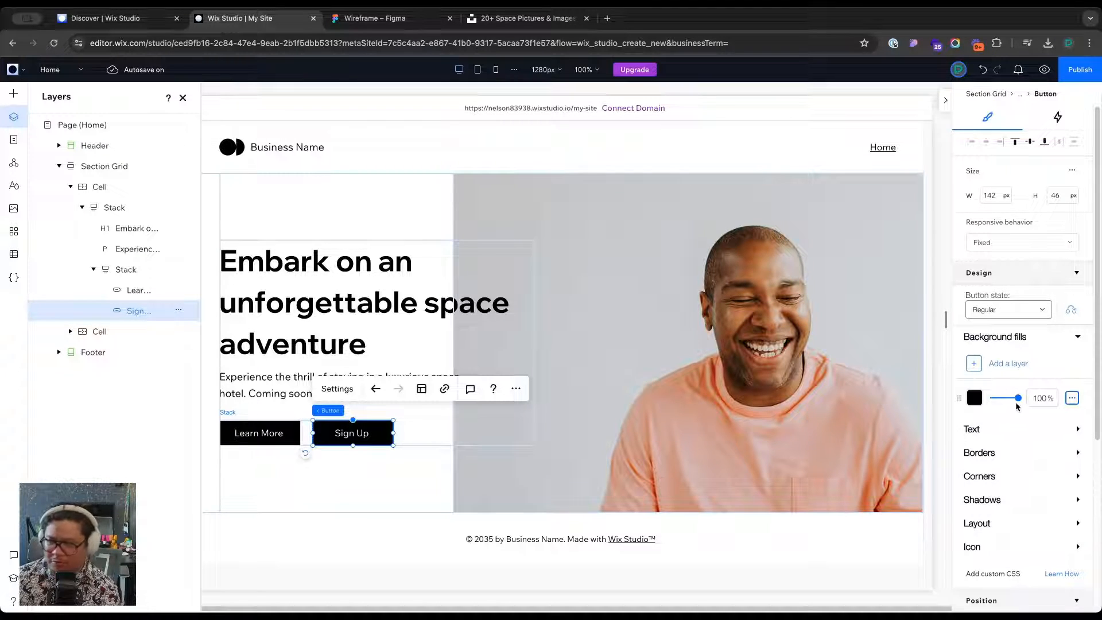
left_click_drag(1017, 400, 878, 390)
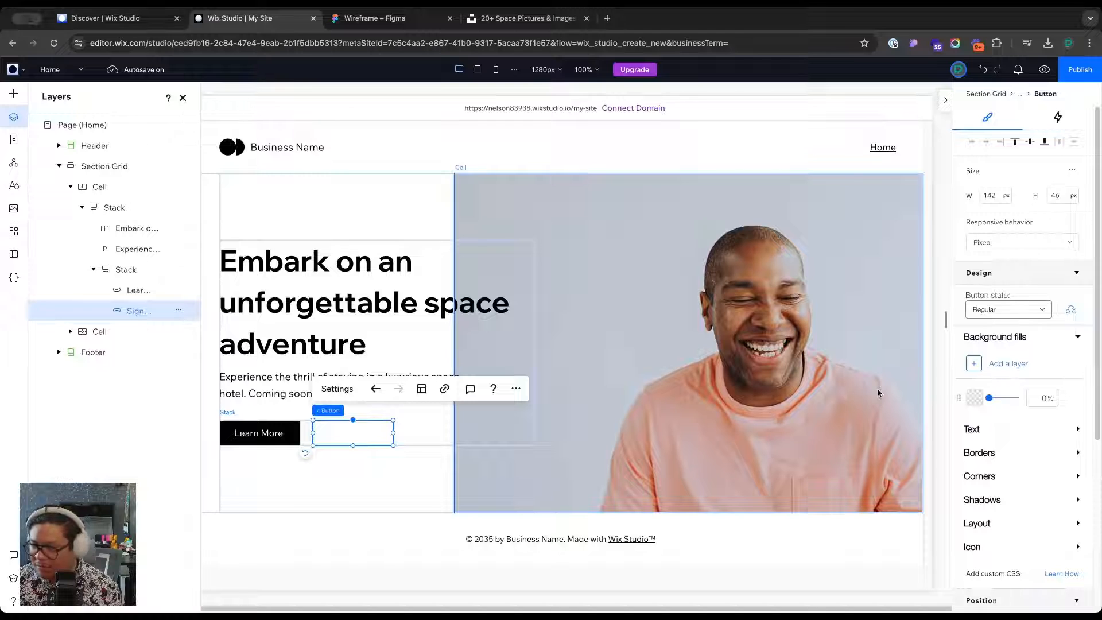
left_click(996, 431)
scroll(1029, 516, "down", 3)
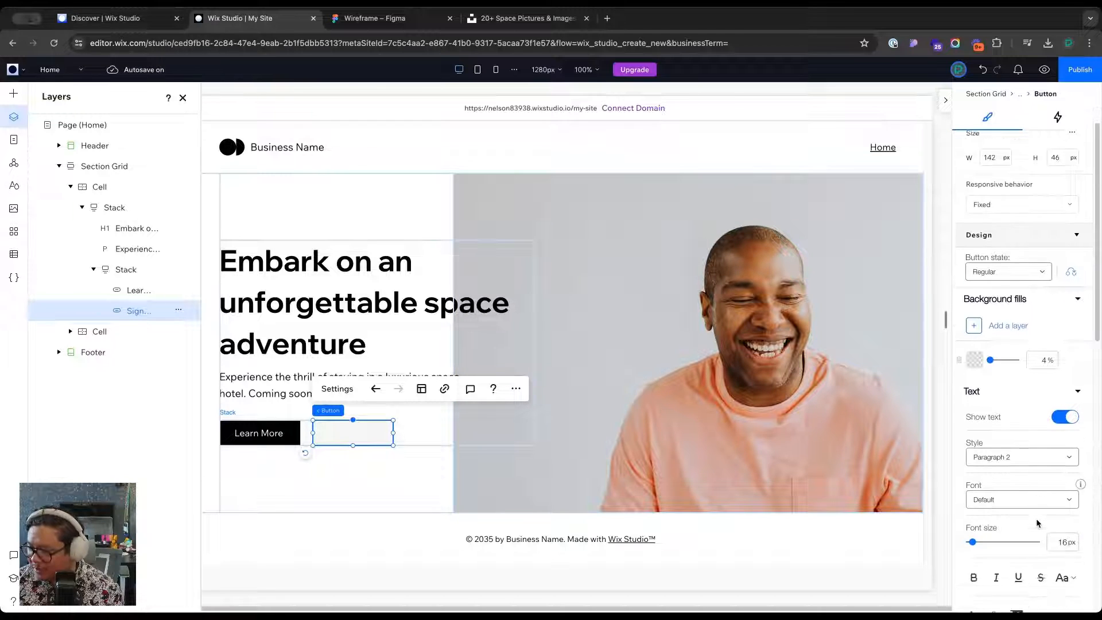
scroll(1027, 526, "down", 1)
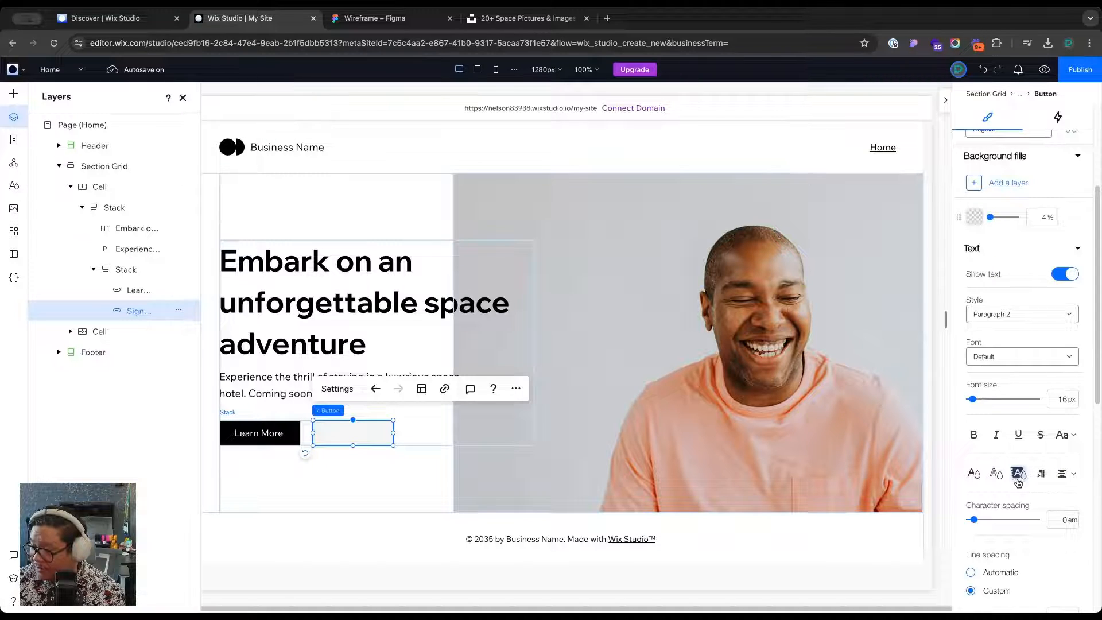
left_click(973, 474)
left_click(1077, 440)
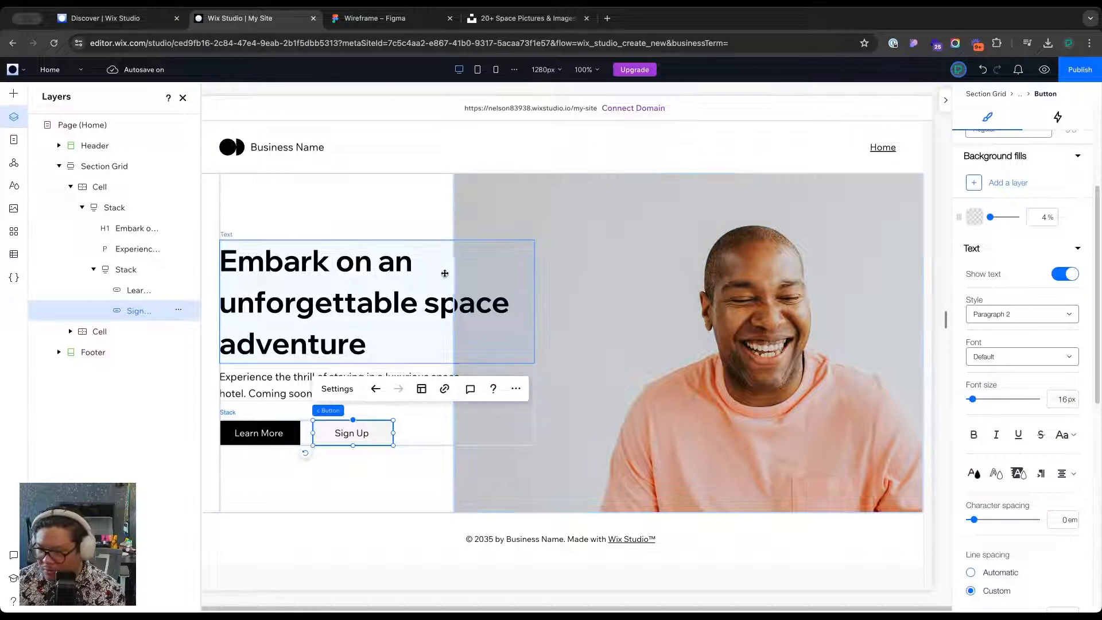
Make the Sign Up button's background fill fully transparent at 0% opacity
left_click(445, 273)
left_click(359, 432)
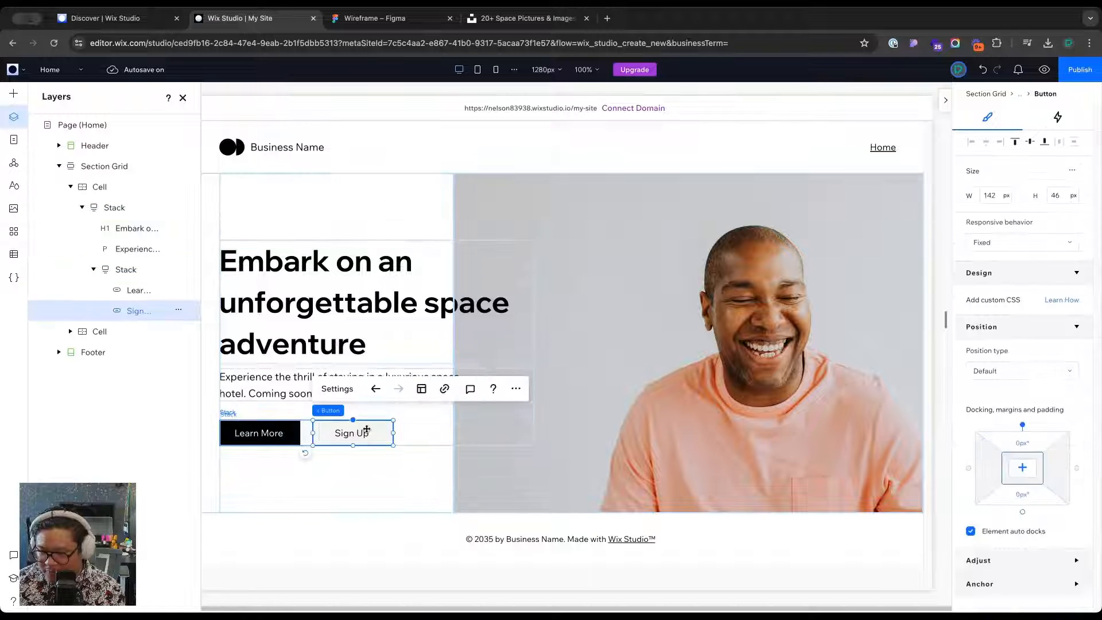
left_click_drag(989, 398, 985, 398)
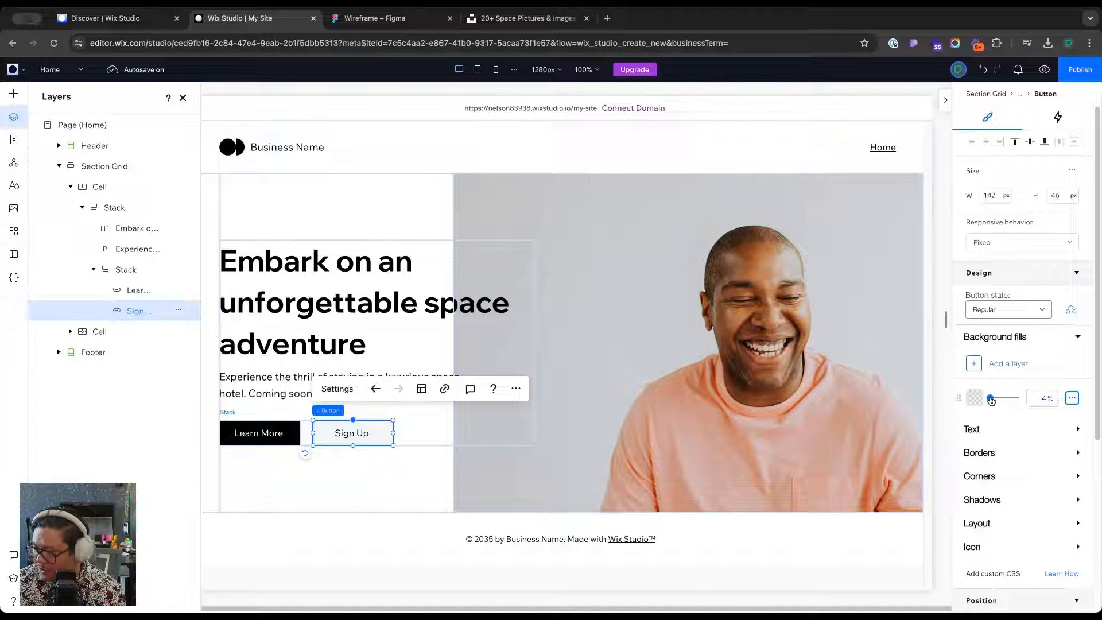
Set the Sign Up button's border width to 1 px on all four sides
left_click(979, 452)
scroll(1029, 531, "down", 3)
left_click(996, 406)
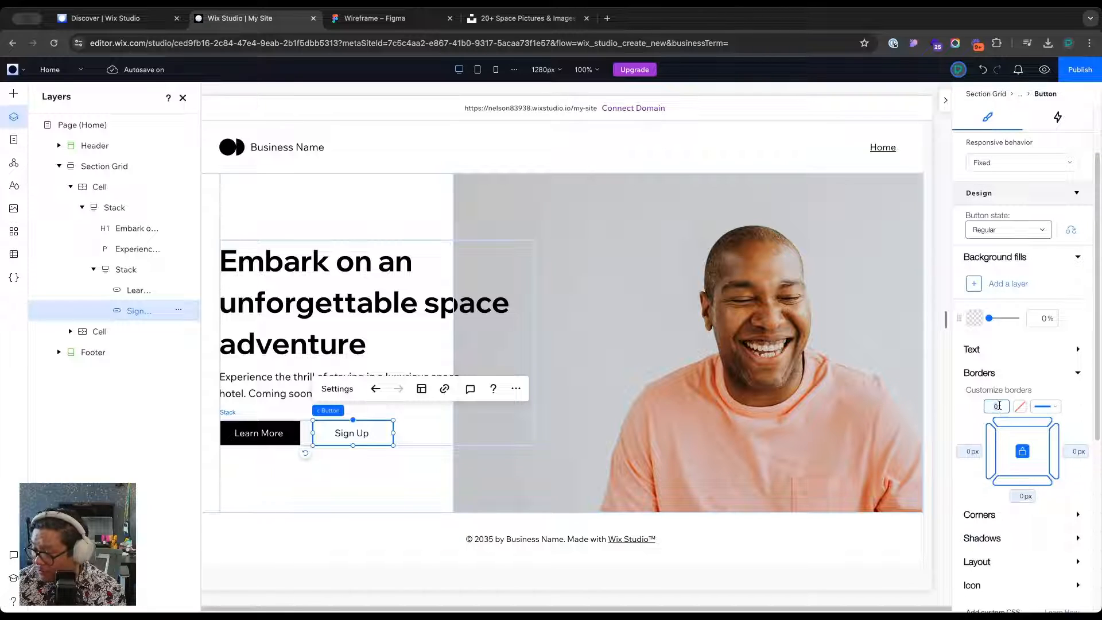
type("1")
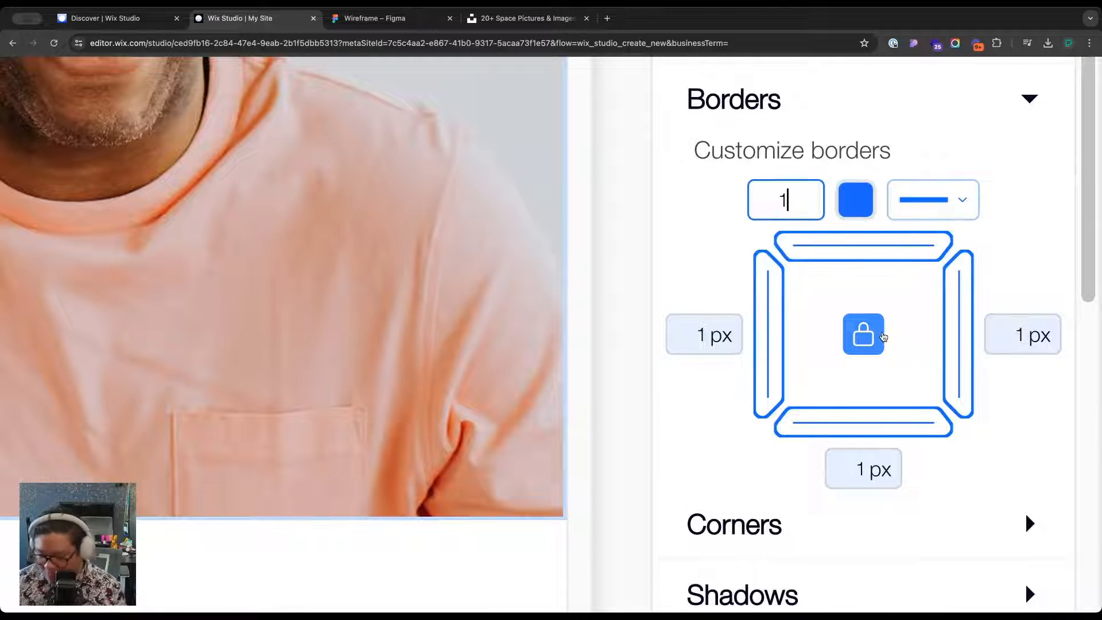
key("BackSpace")
type("2")
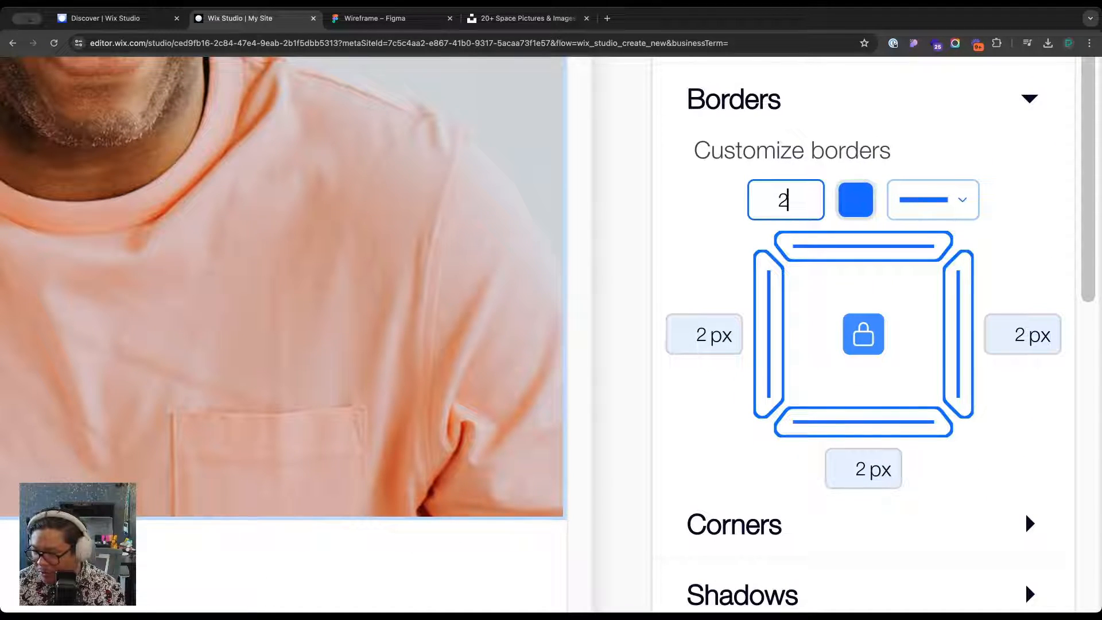
key("BackSpace")
type("3")
key("BackSpace")
type("1")
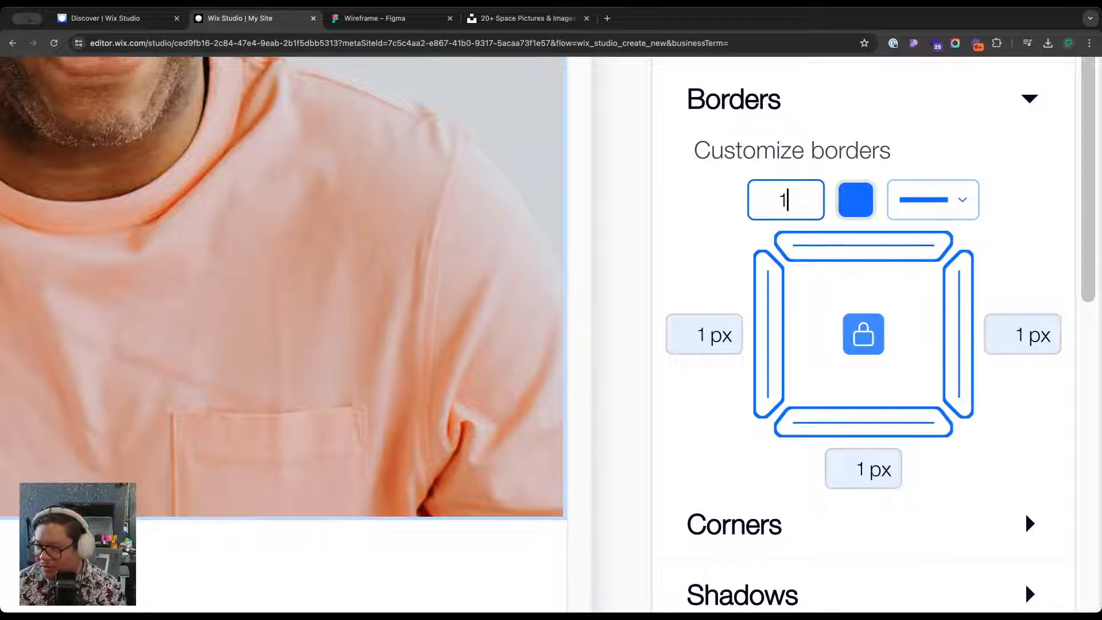
Change the Sign Up button's border color to the black theme color
left_click(856, 200)
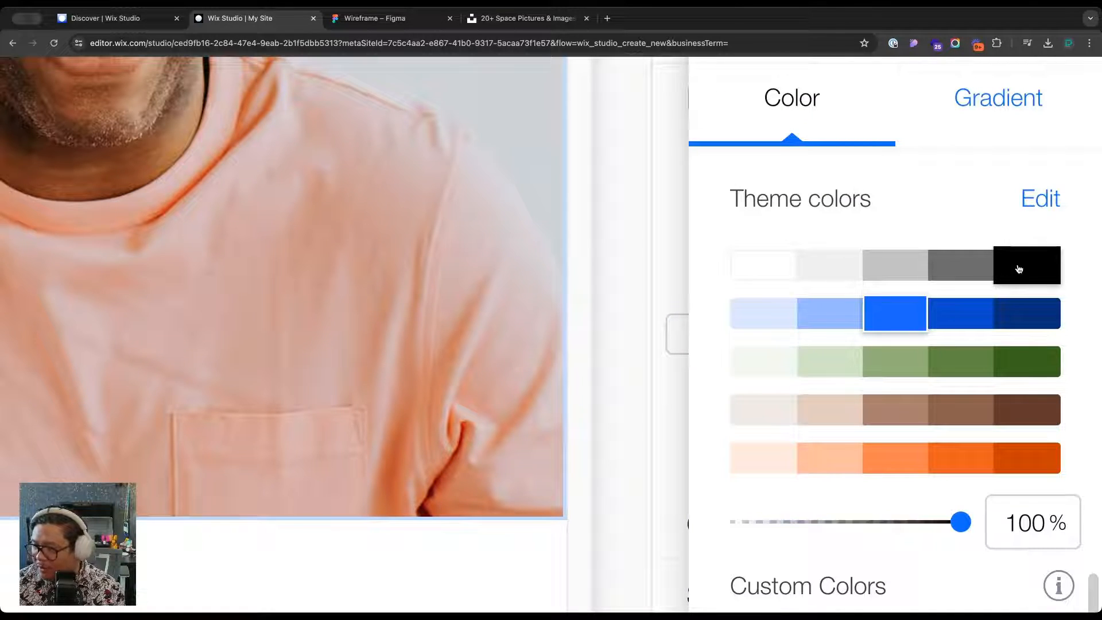
scroll(1018, 268, "down", 10)
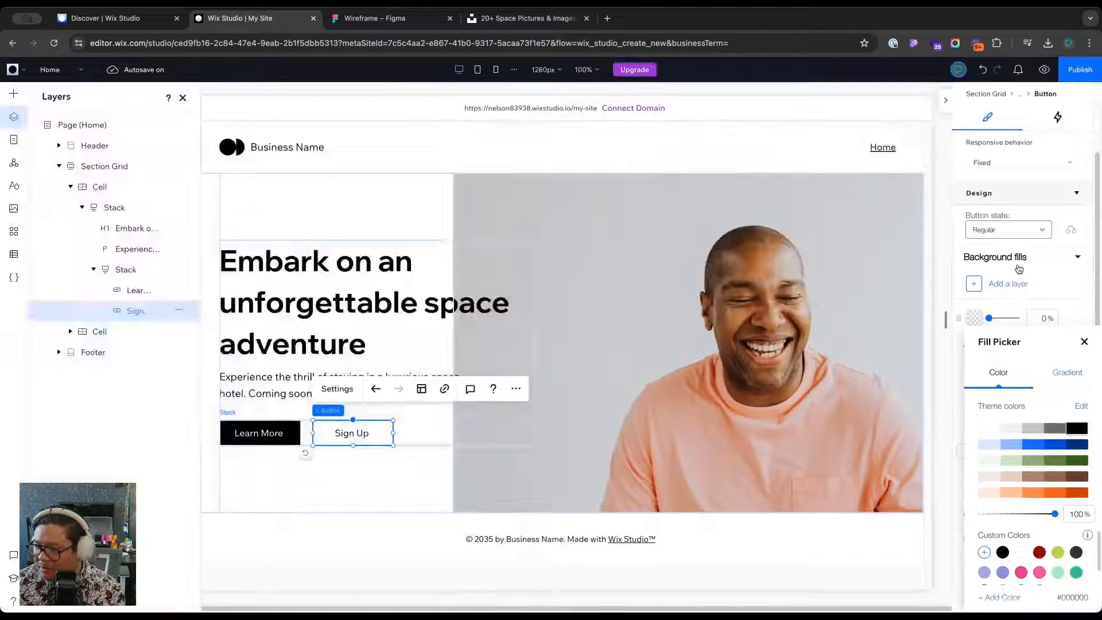
left_click(424, 211)
Delete the image of the smiling man from the hero's second cell
left_click(653, 246)
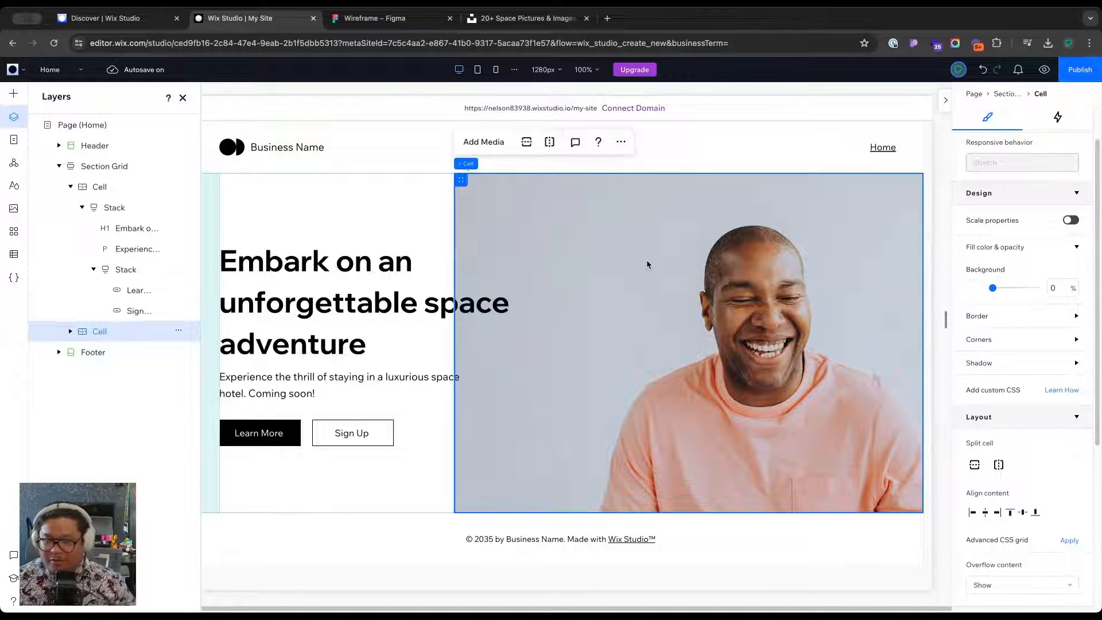
left_click(646, 259)
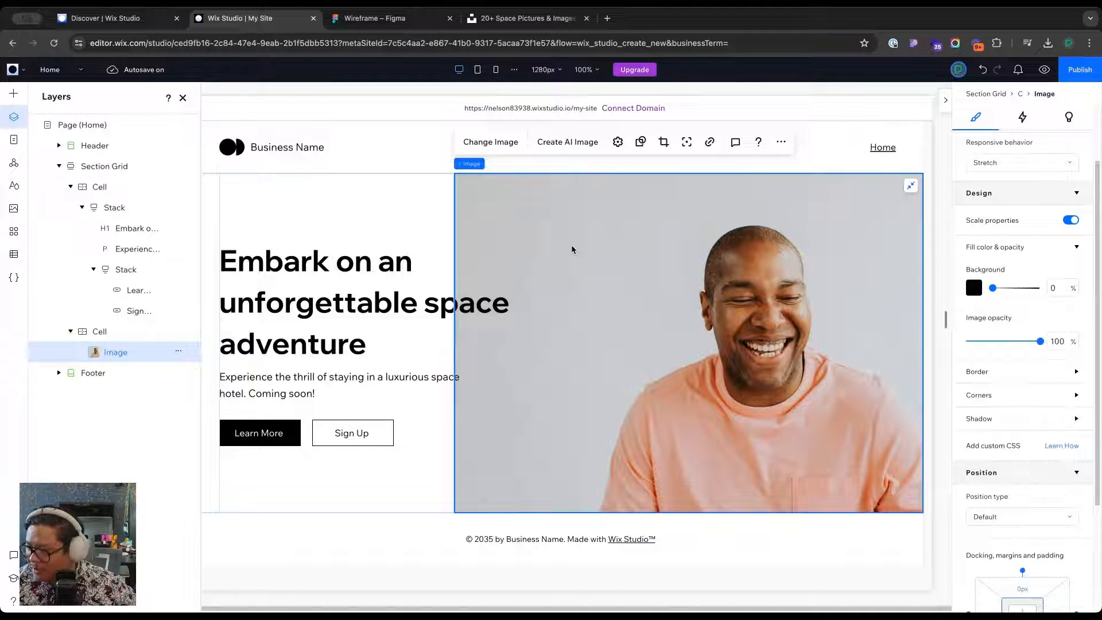
scroll(1031, 238, "down", 1)
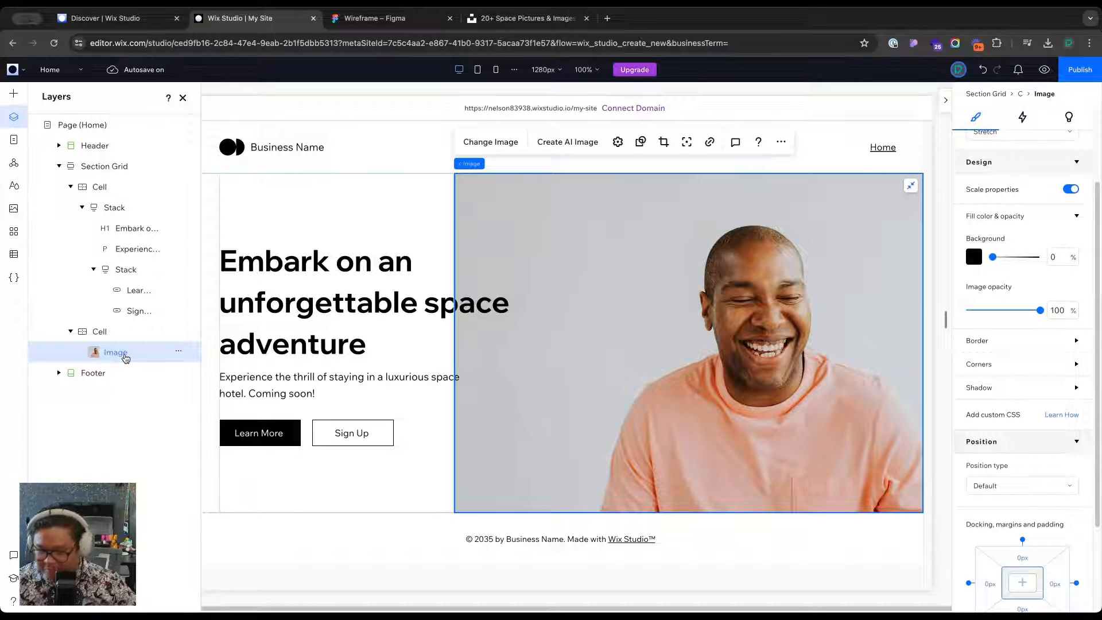
key("Delete")
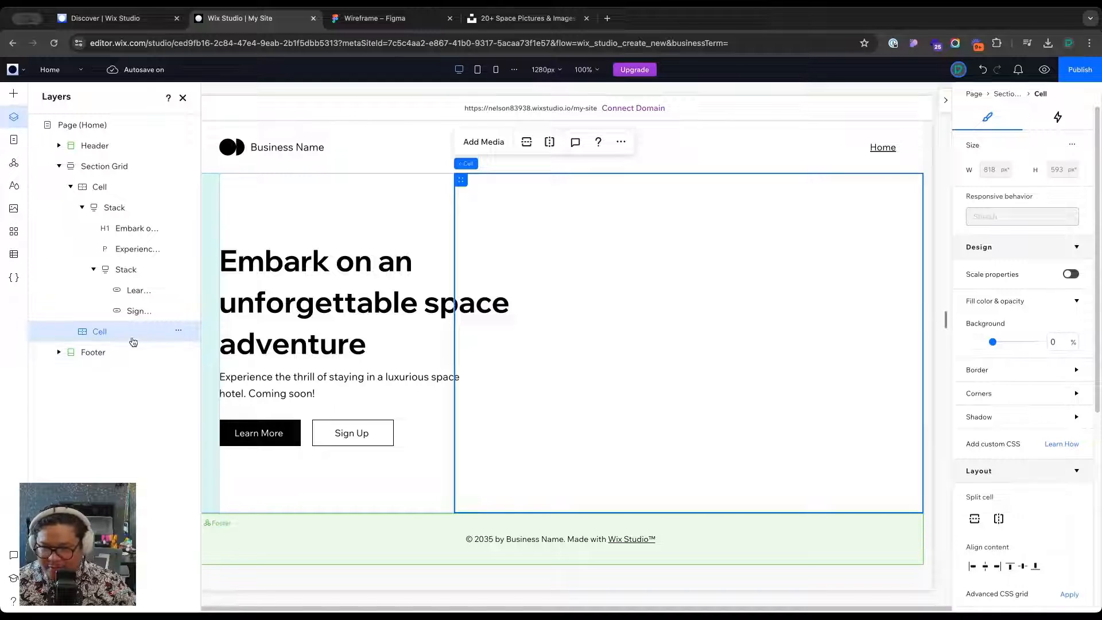
Upload spacex-OHOU-5UVIYQ-unsplash.jpg from the recent downloads and apply it as the Section Grid's background image
left_click(110, 168)
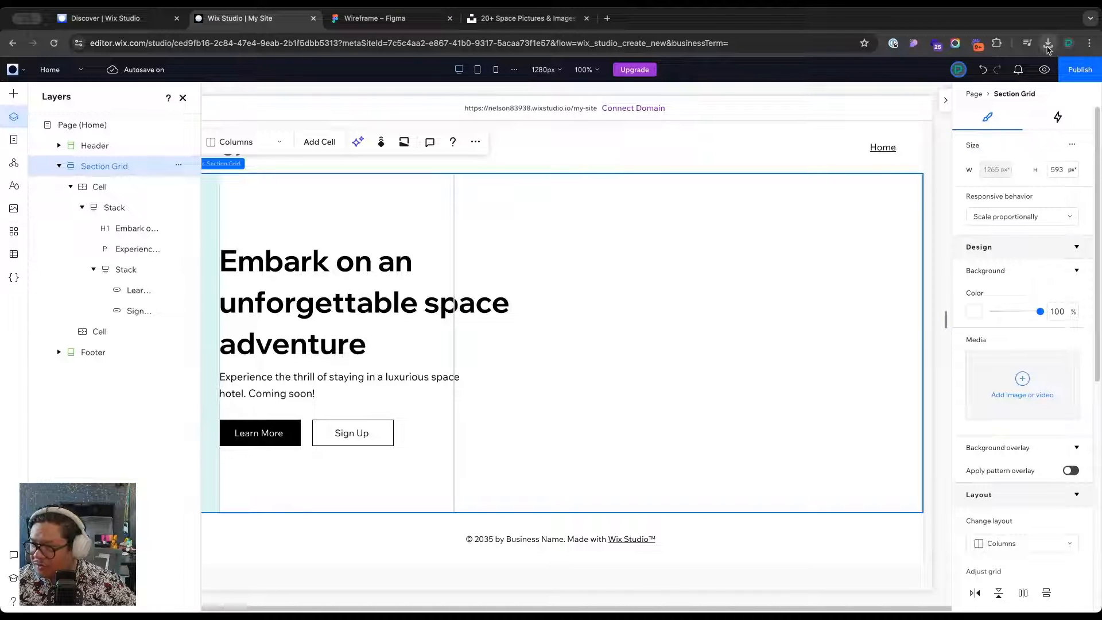
left_click(1047, 44)
left_click_drag(987, 133, 1021, 379)
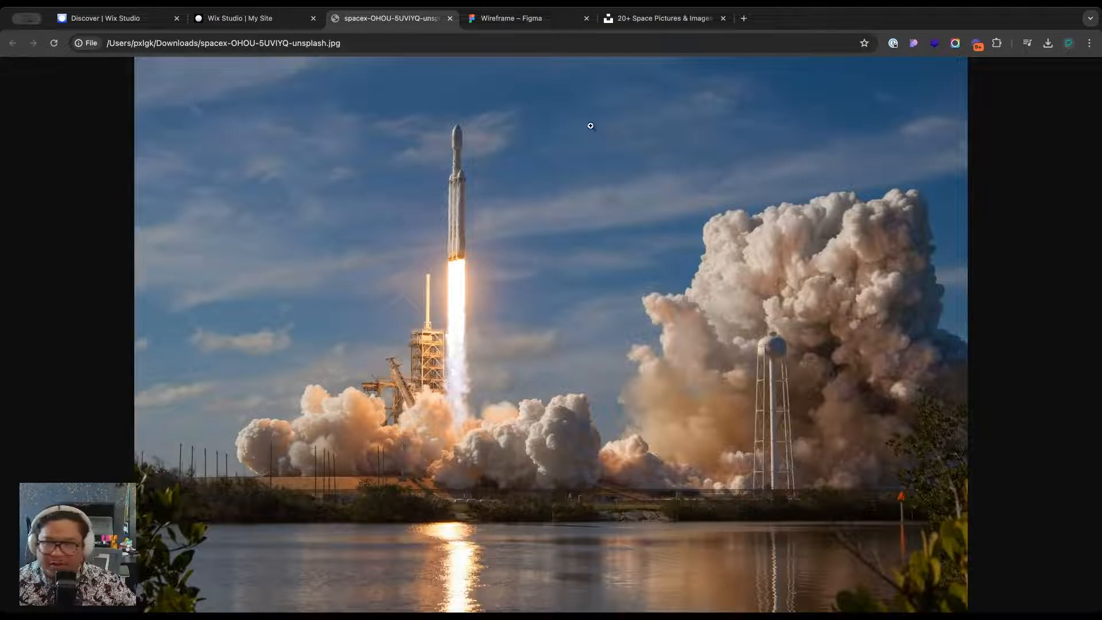
left_click(450, 19)
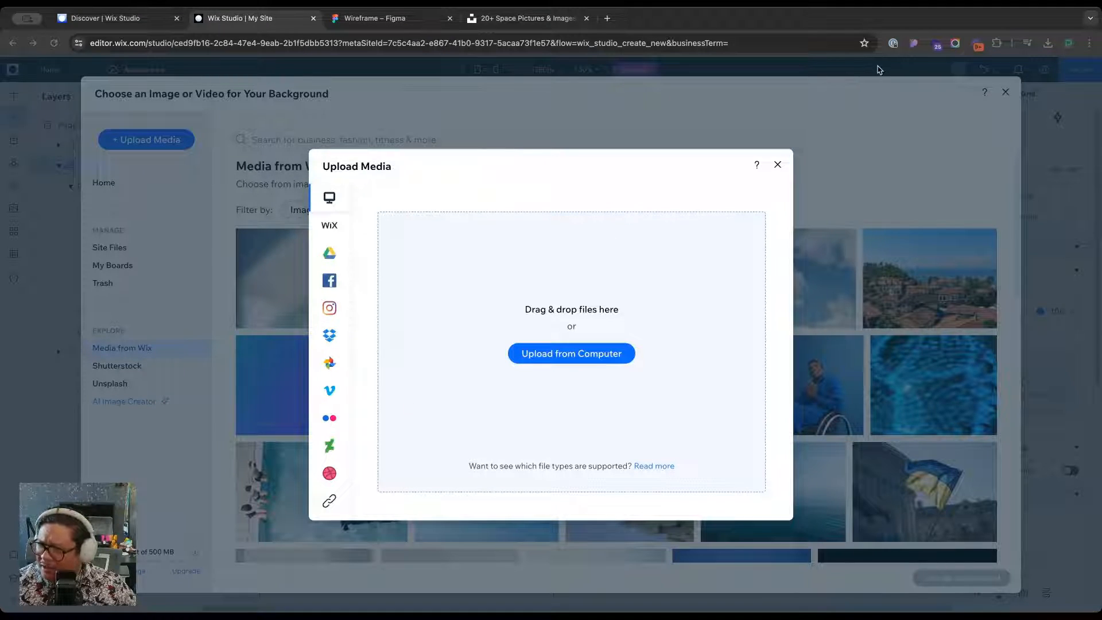
left_click(1047, 43)
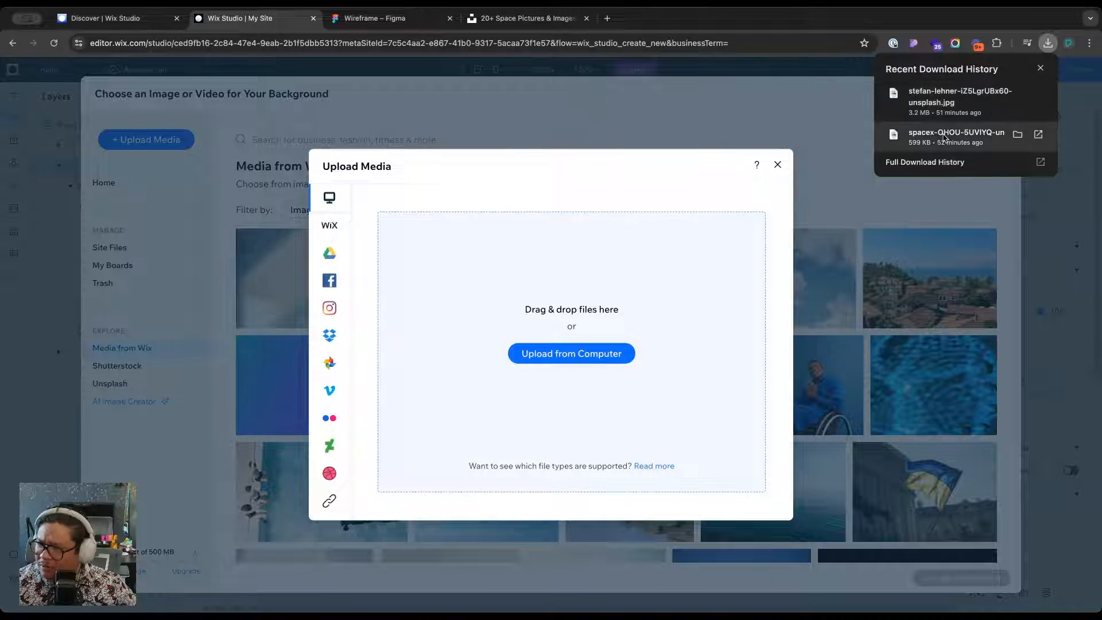
left_click_drag(948, 138, 551, 339)
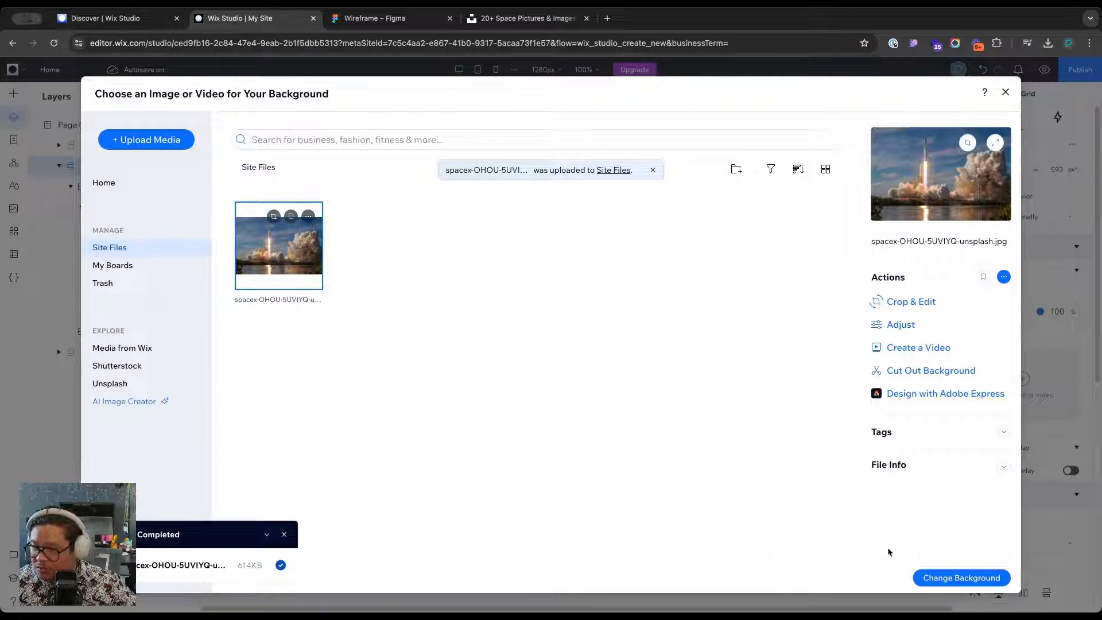
left_click(957, 577)
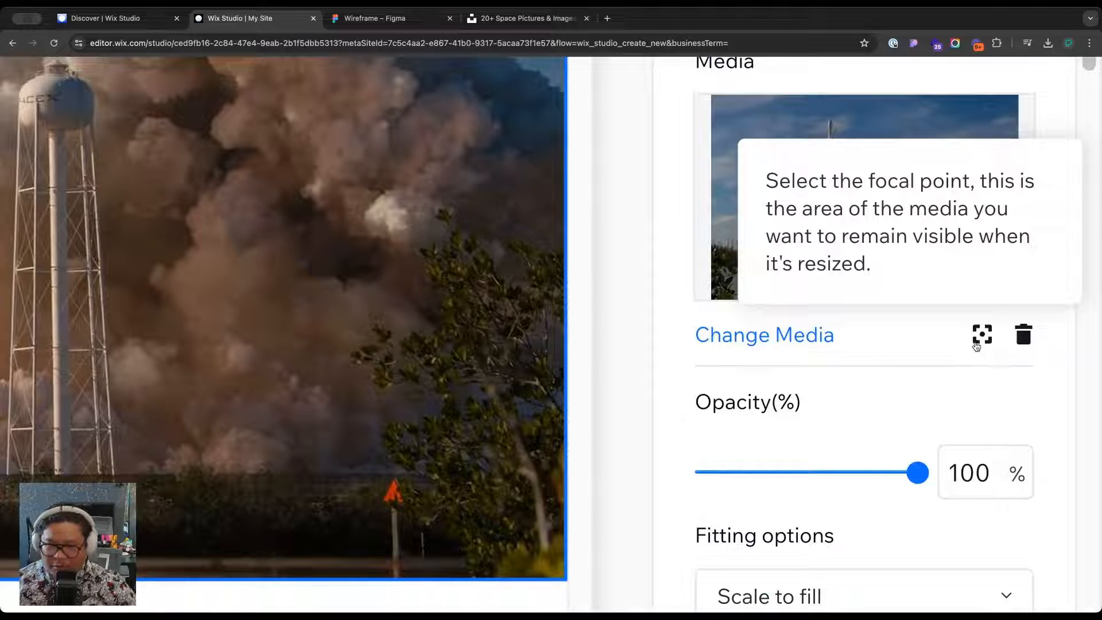
Set the background image's focal point on the rocket in the Section Grid
left_click(980, 337)
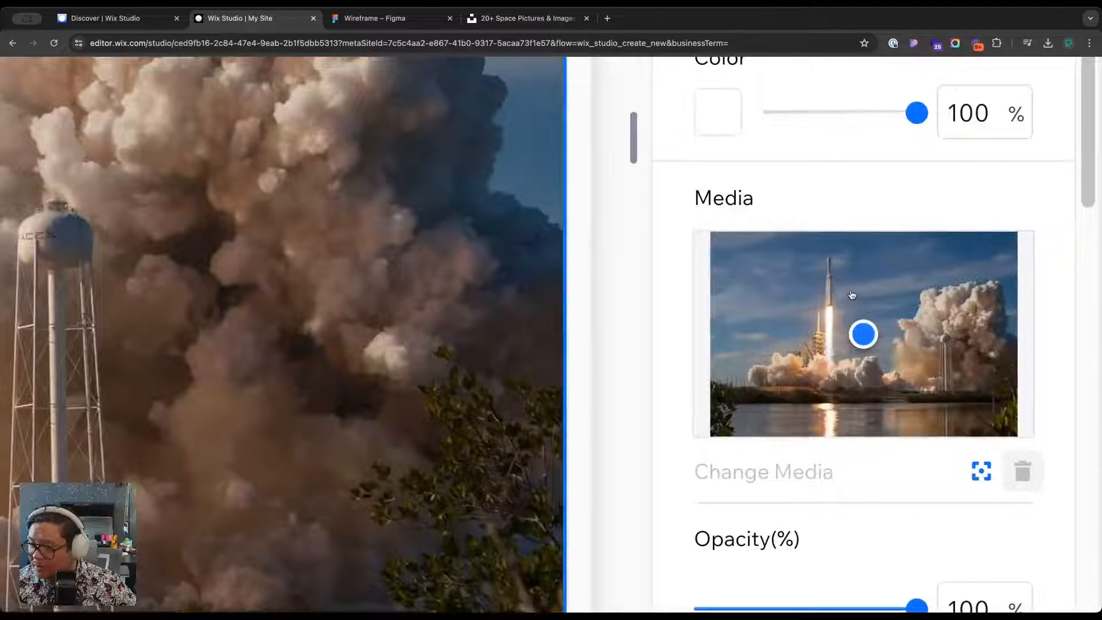
left_click(772, 298)
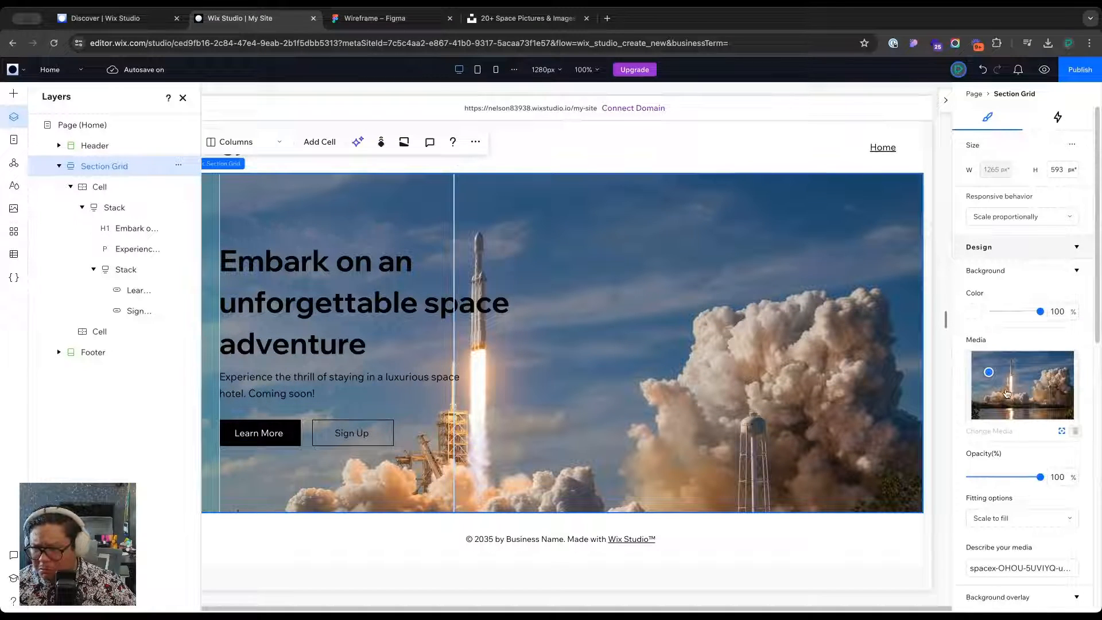
left_click(1007, 382)
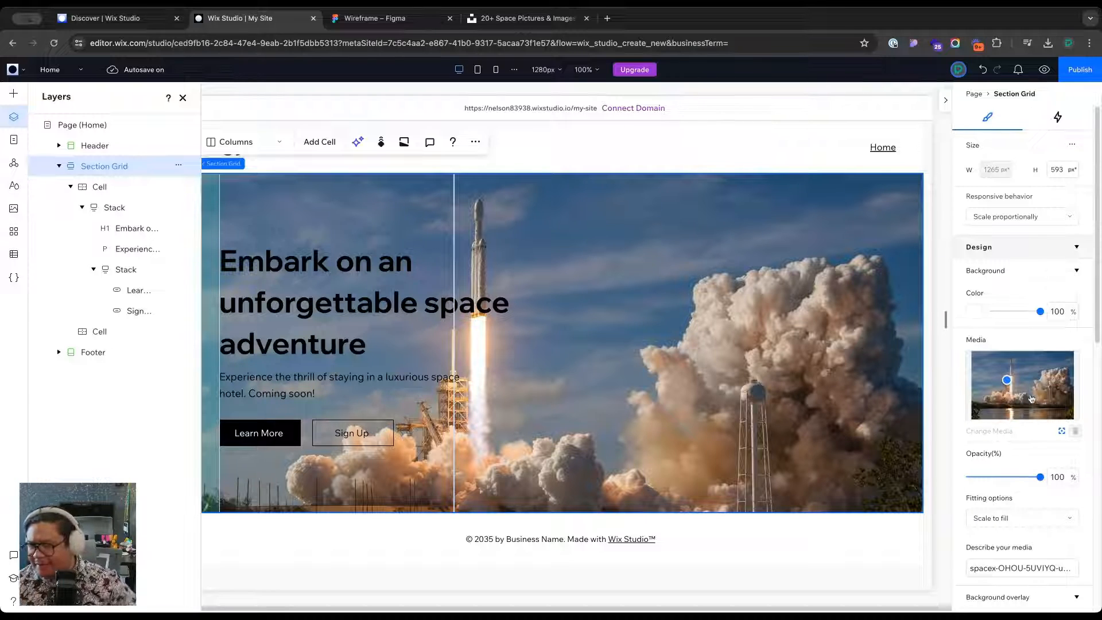
Set the Section Grid background image's fitting to Original size and reposition its focal point to the upper left of the rocket
left_click(1008, 519)
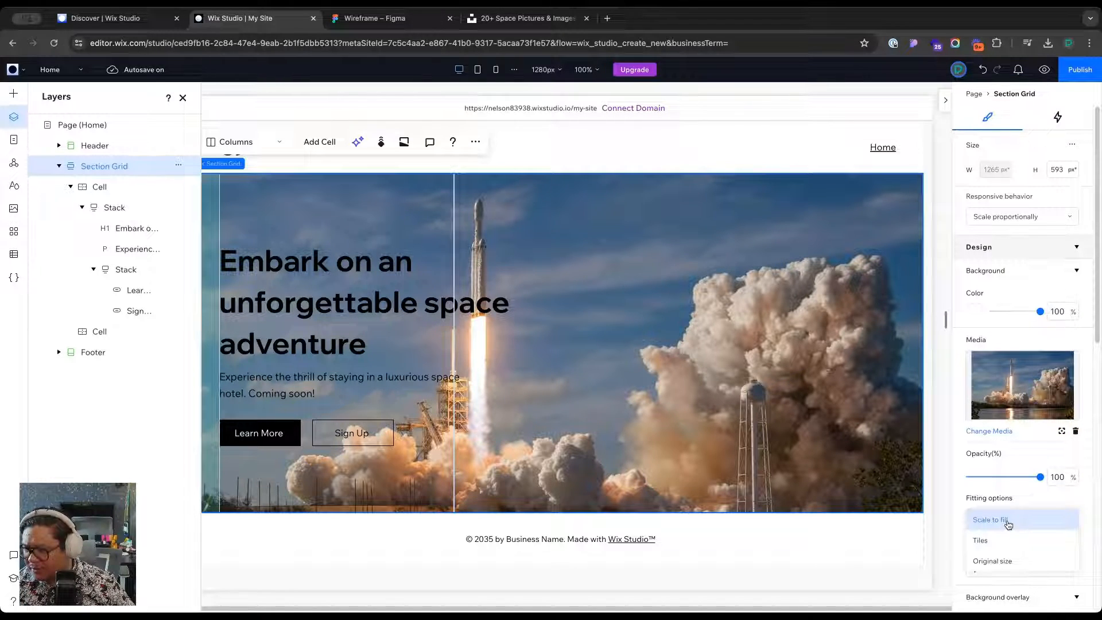
left_click(994, 561)
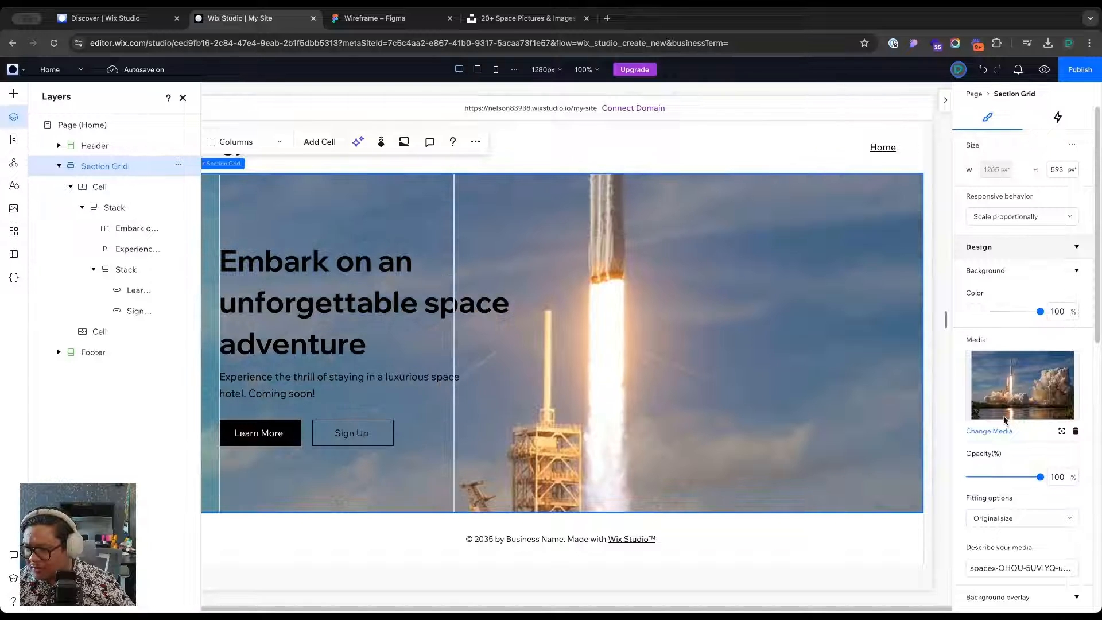
left_click(1061, 430)
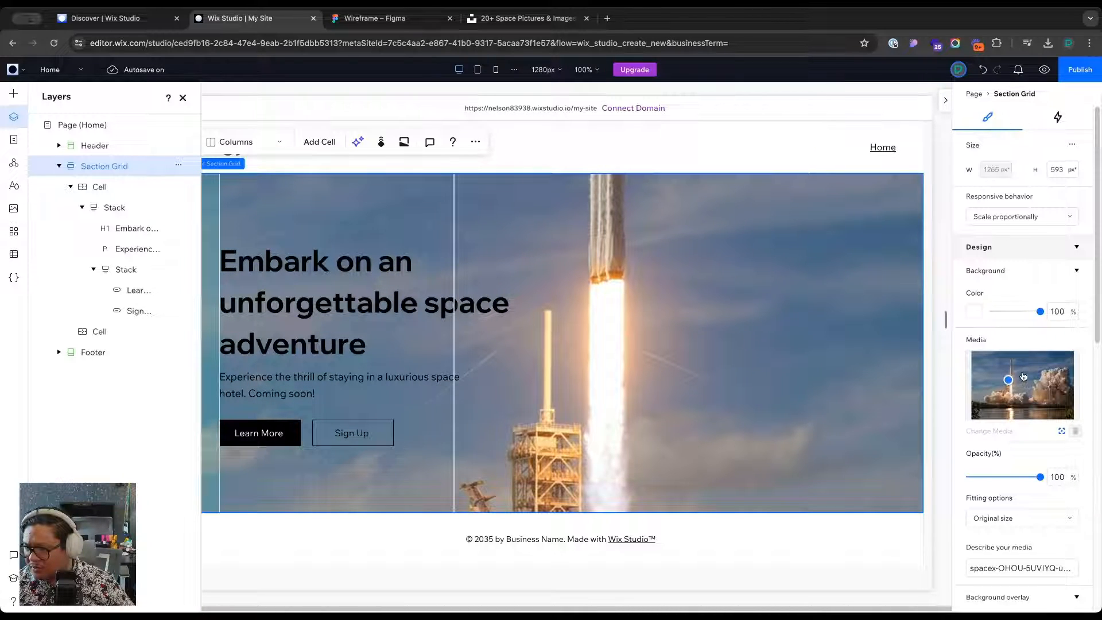
left_click(988, 370)
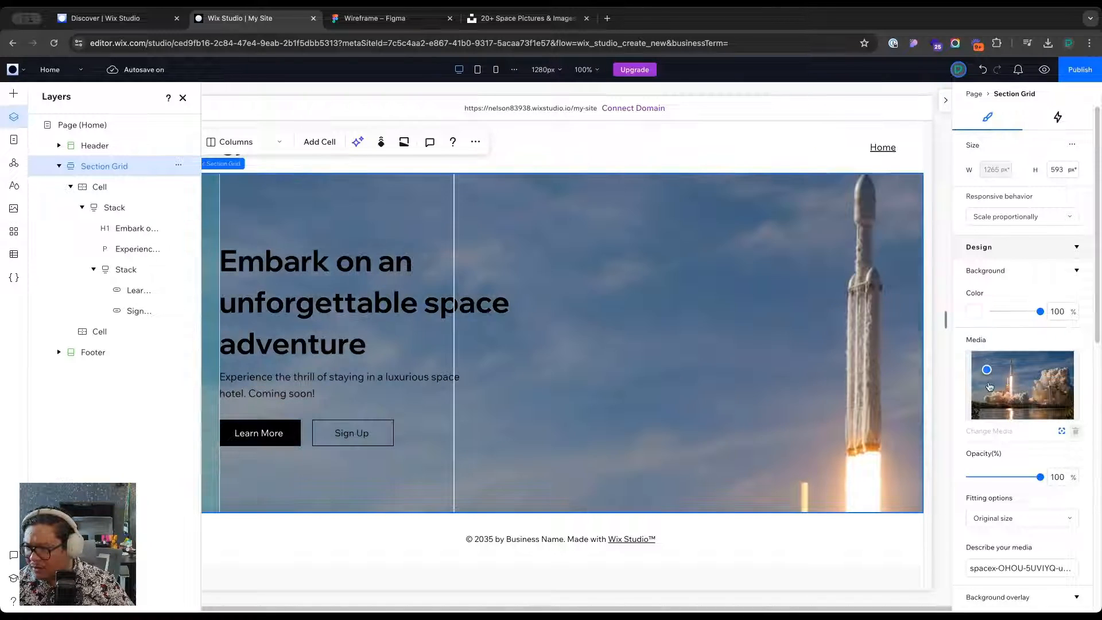
left_click(987, 379)
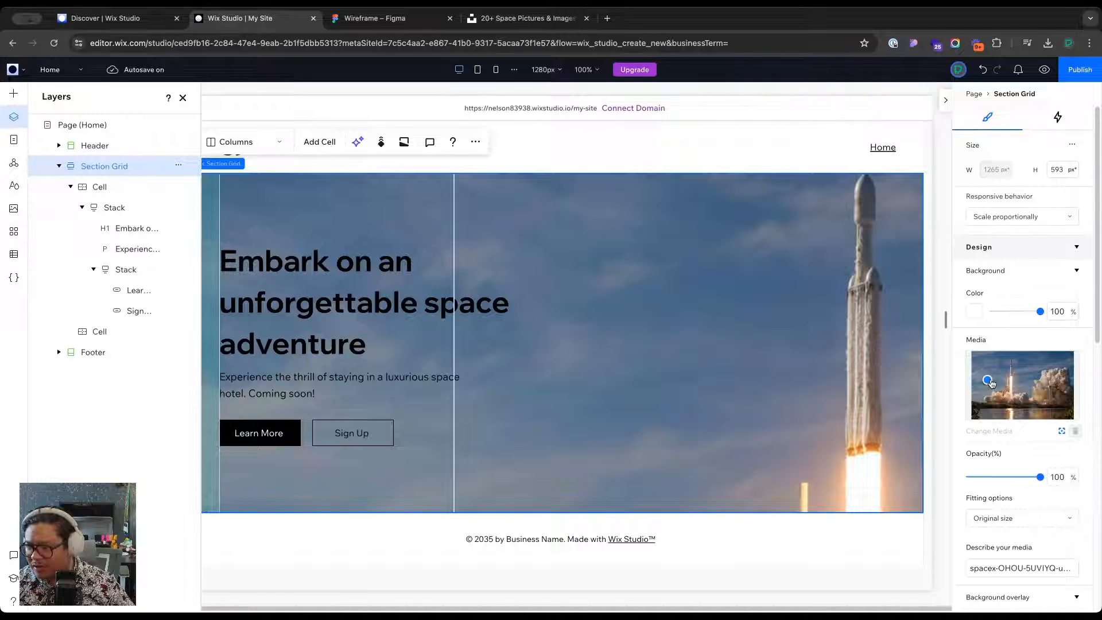
left_click(994, 370)
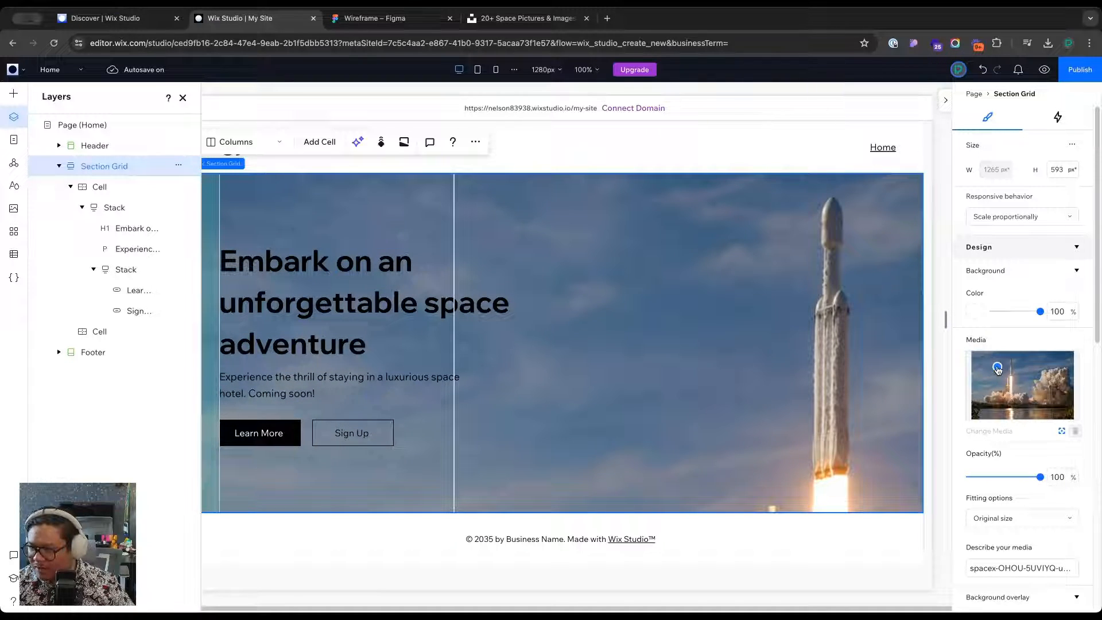
left_click(995, 367)
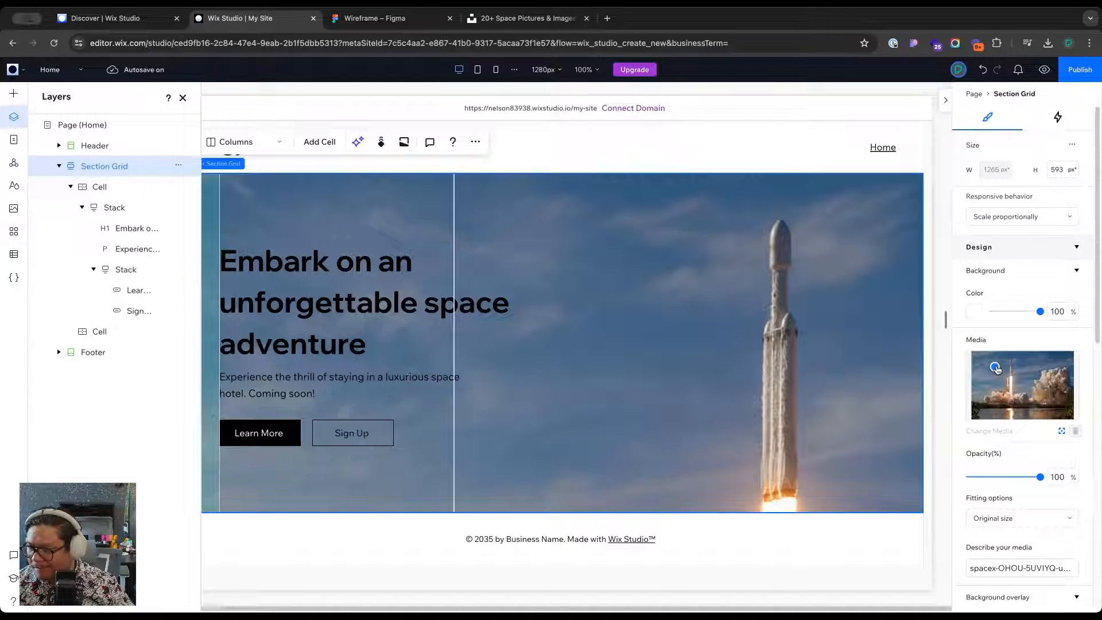
left_click(135, 187)
left_click(138, 204)
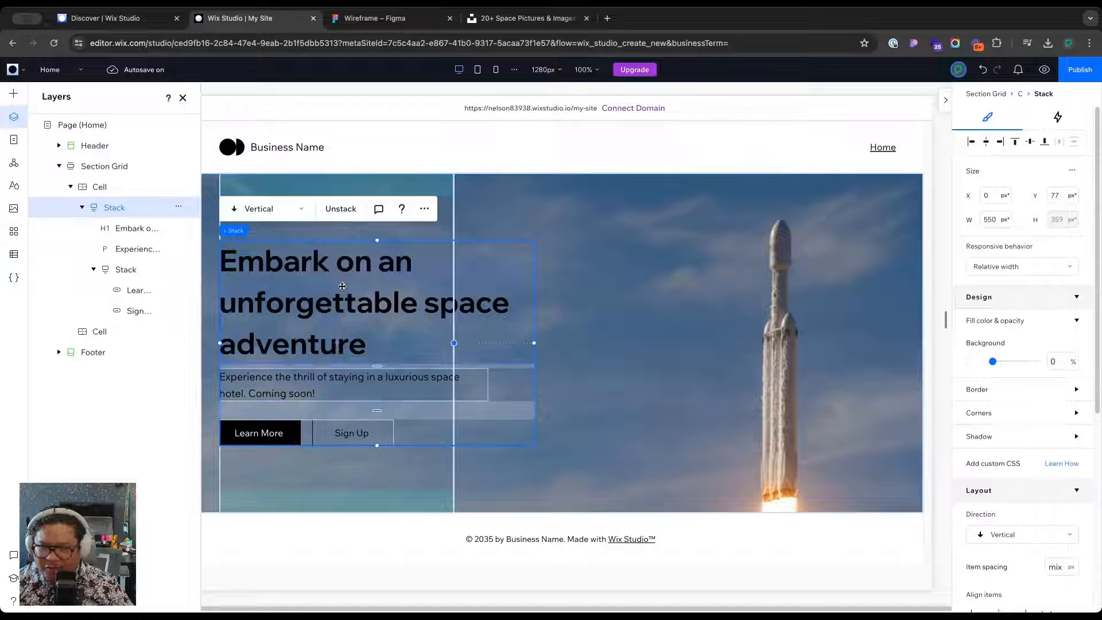
left_click(119, 187)
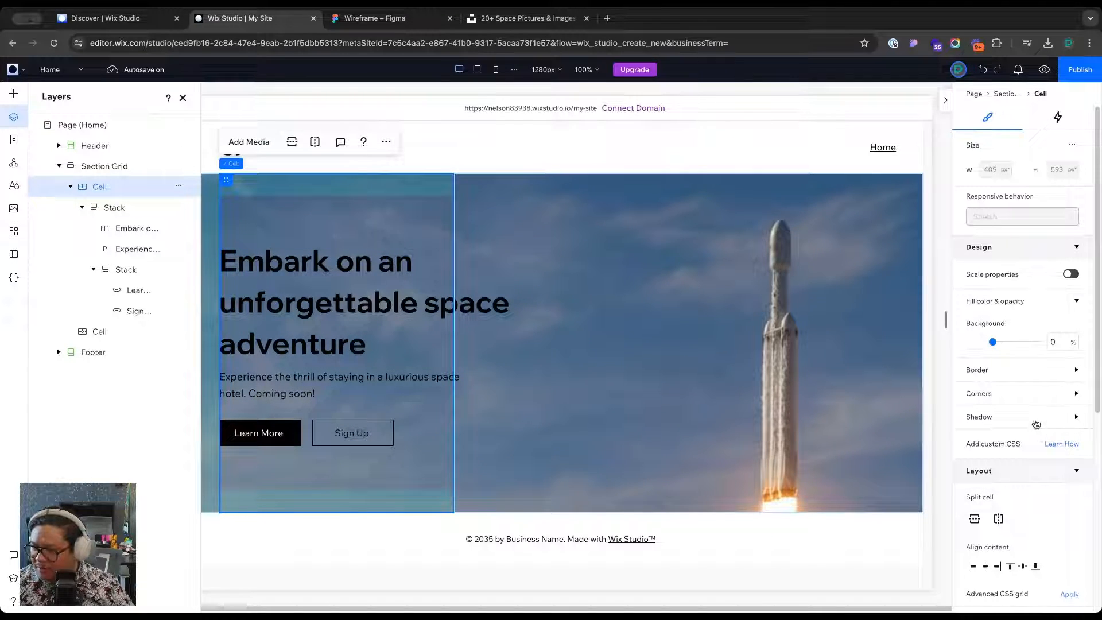
scroll(1035, 423, "down", 1)
scroll(1035, 424, "down", 4)
Change the hero's Sign Up button text color to the white theme color
left_click(329, 430)
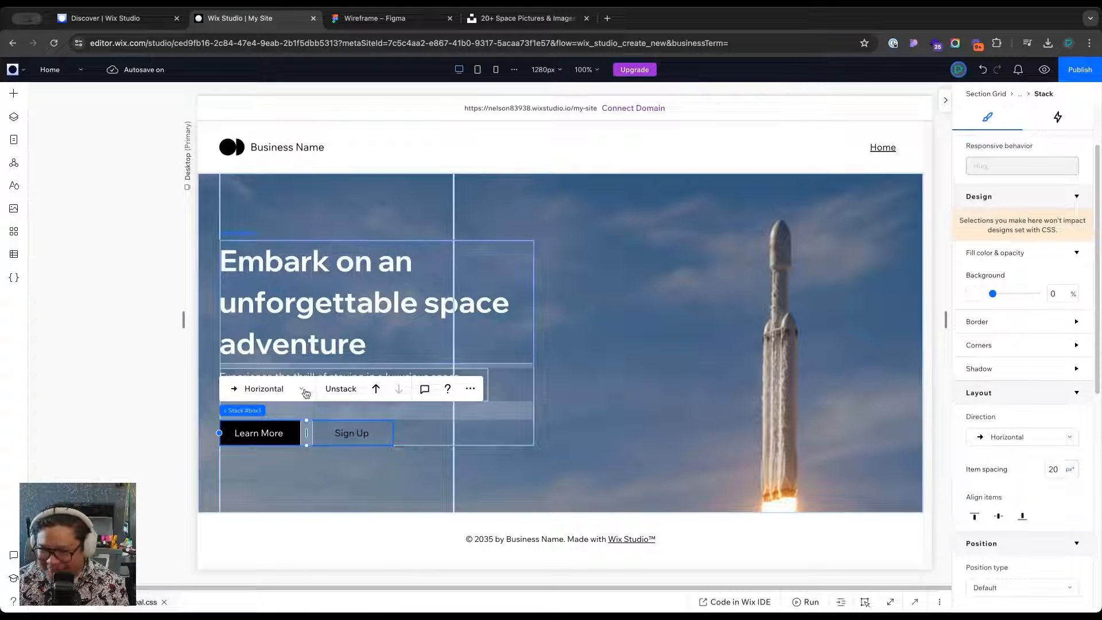
double_click(328, 431)
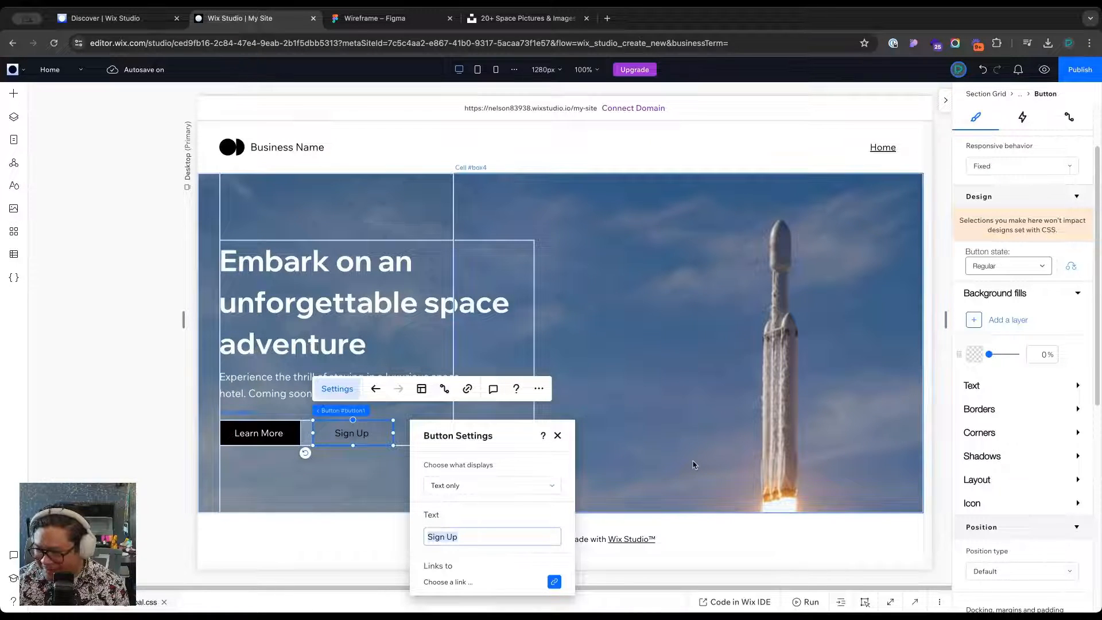
scroll(1008, 384, "down", 1)
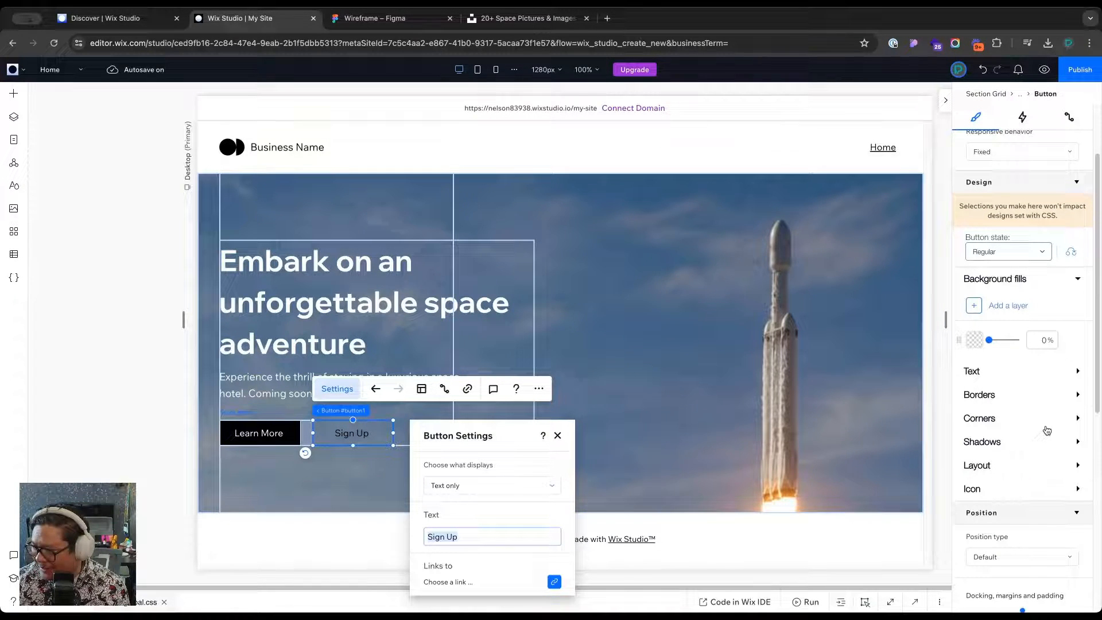
left_click(997, 374)
scroll(1016, 511, "down", 1)
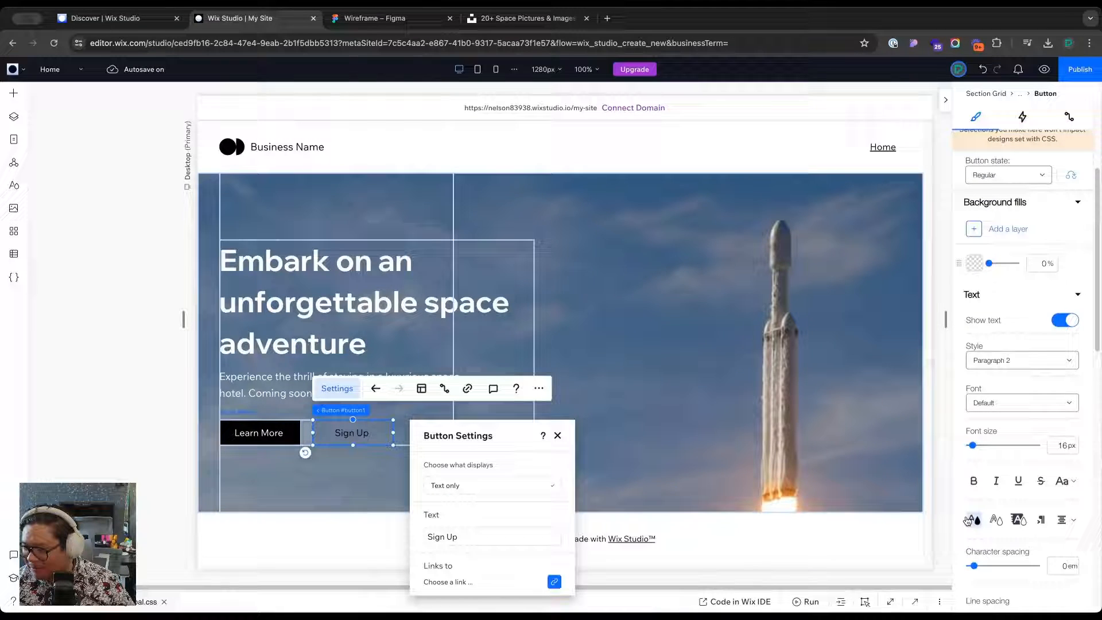
left_click(737, 351)
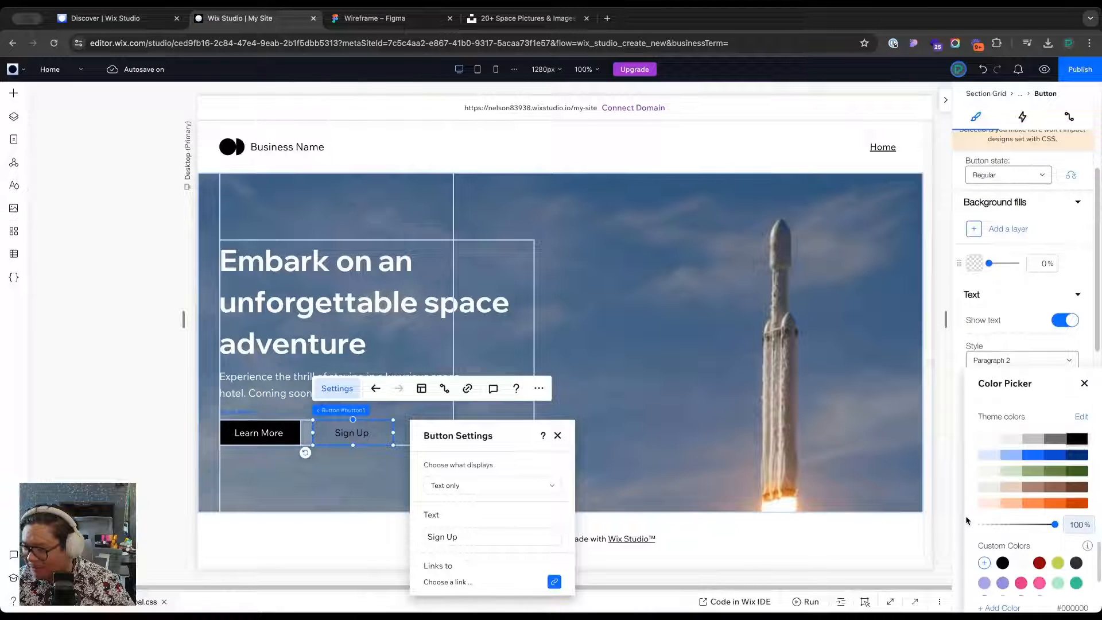
left_click(1011, 347)
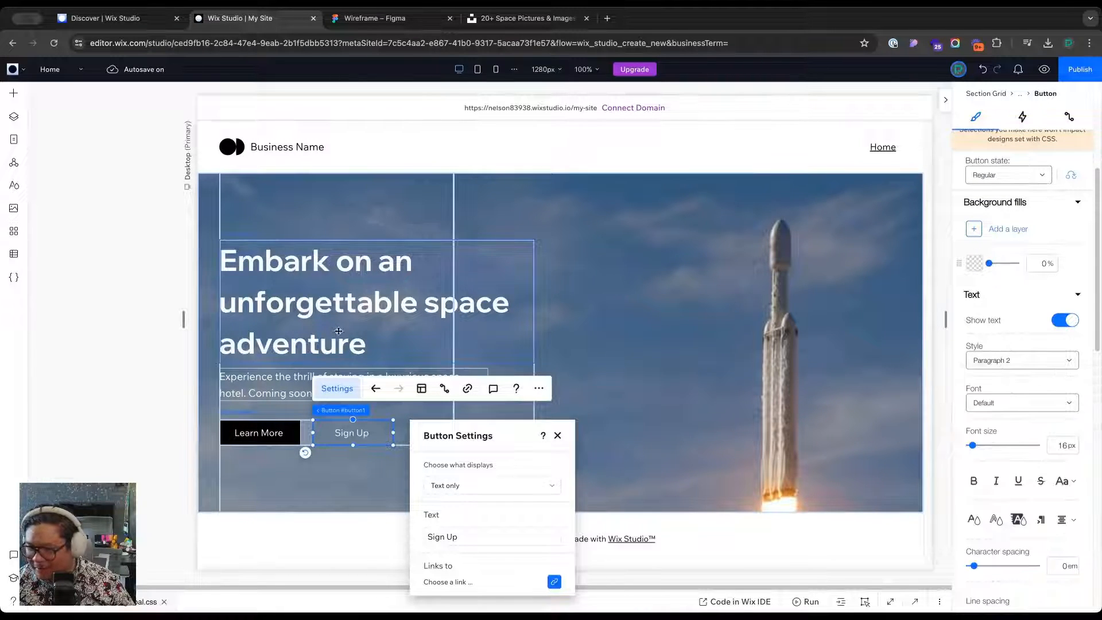
Review the text formatting settings of the hero heading and the Sign Up button
left_click(368, 317)
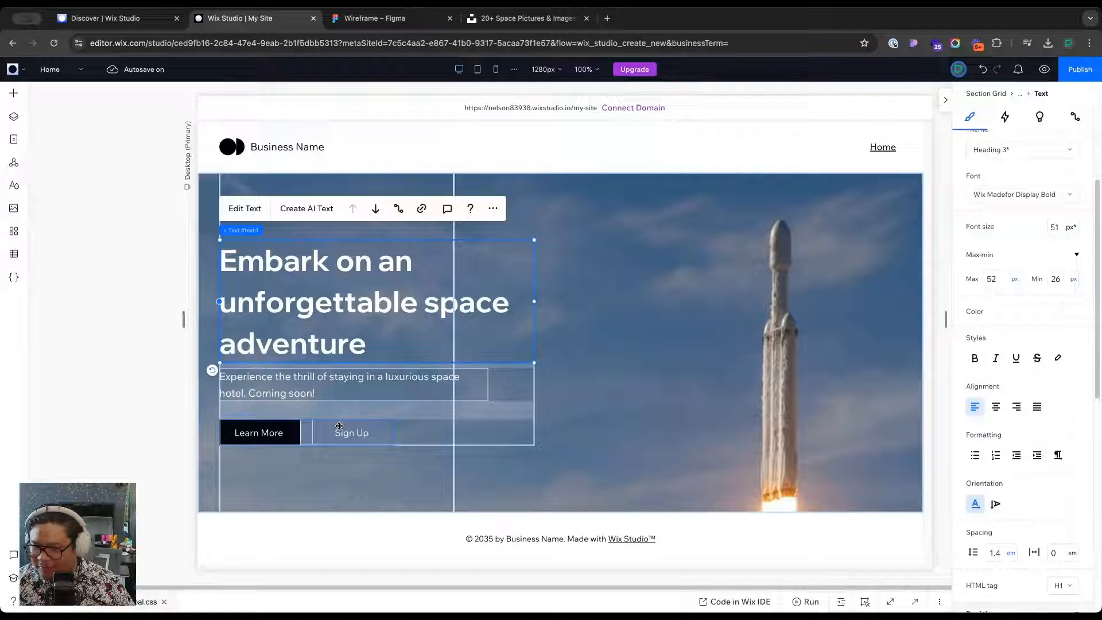
left_click(340, 428)
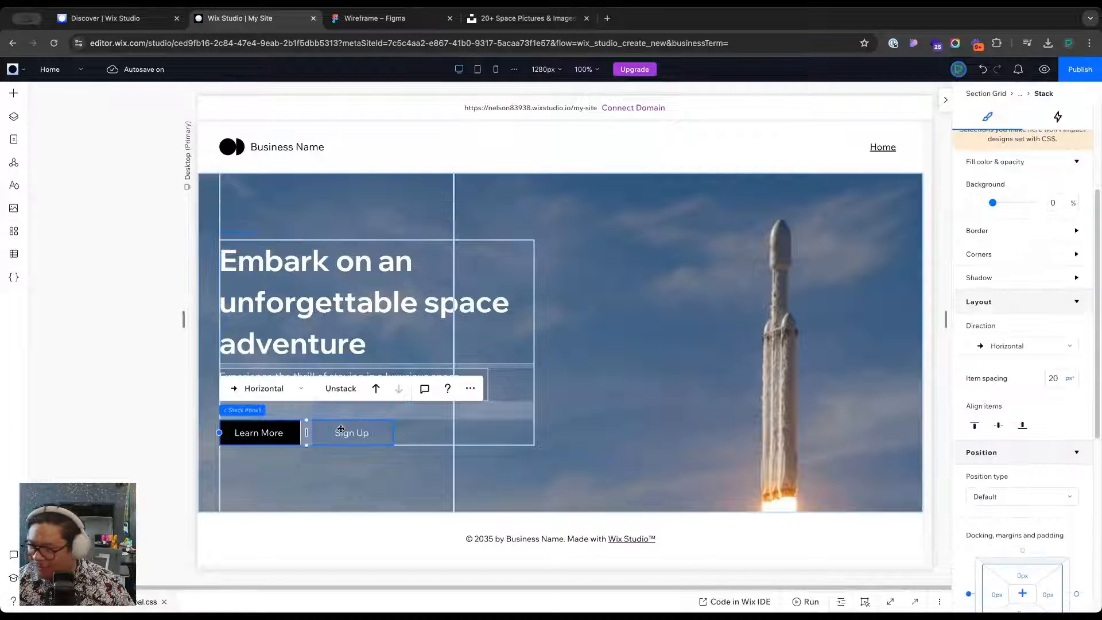
double_click(341, 429)
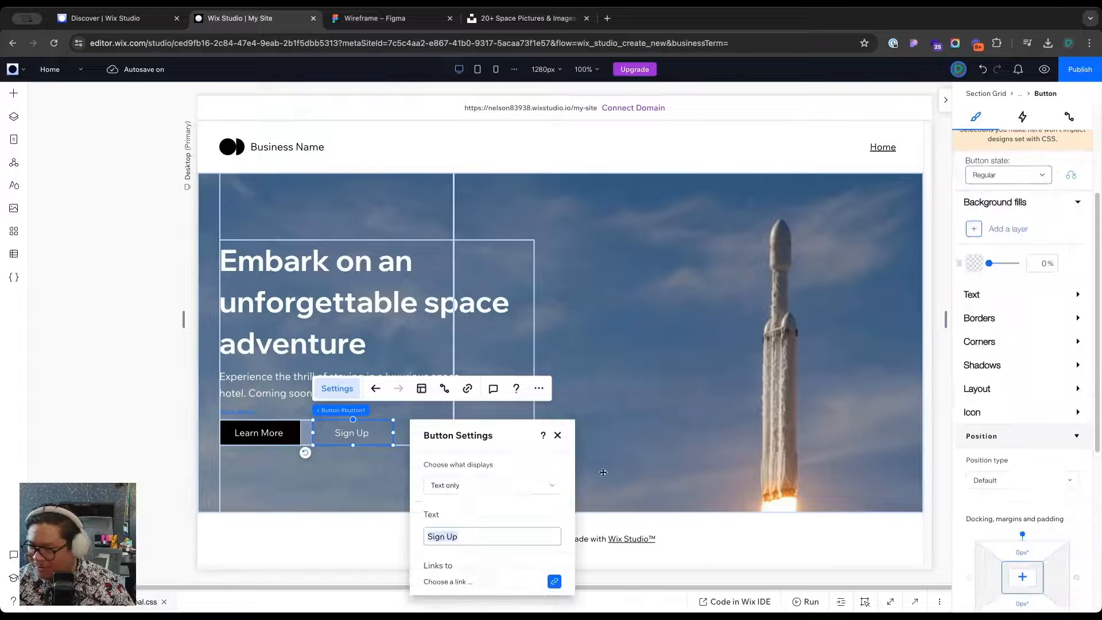
left_click(973, 295)
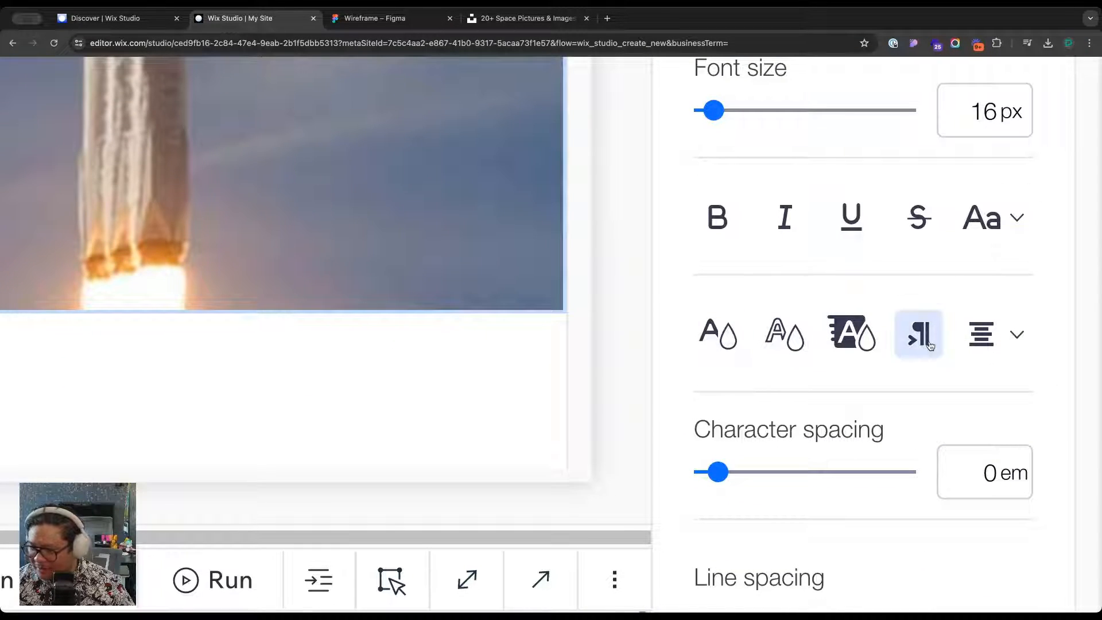
scroll(852, 340, "down", 5)
left_click(476, 310)
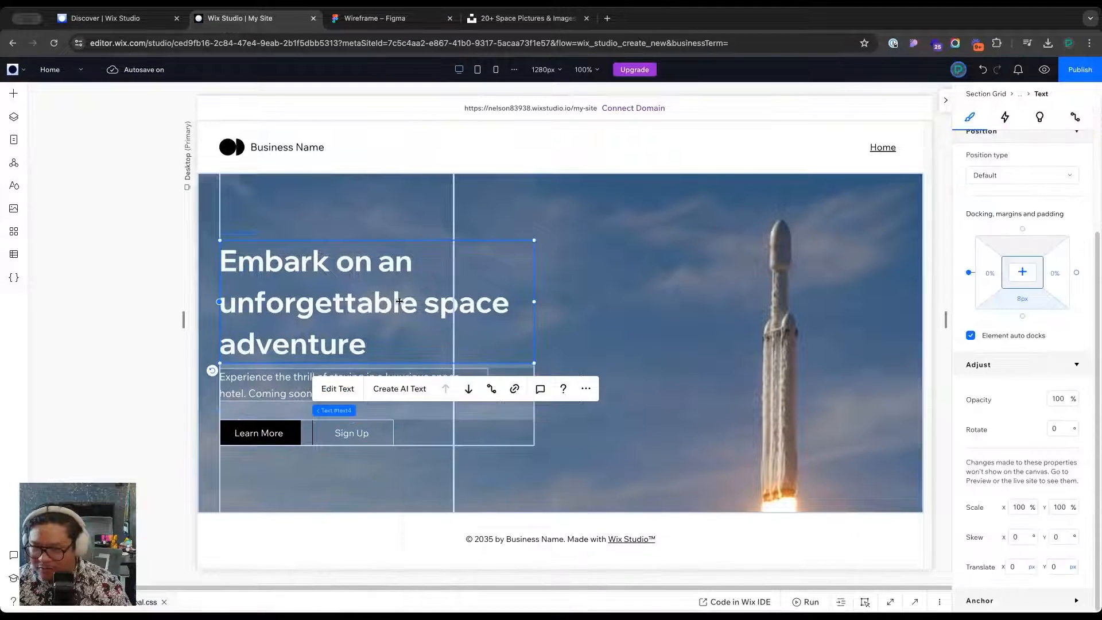
left_click(626, 240)
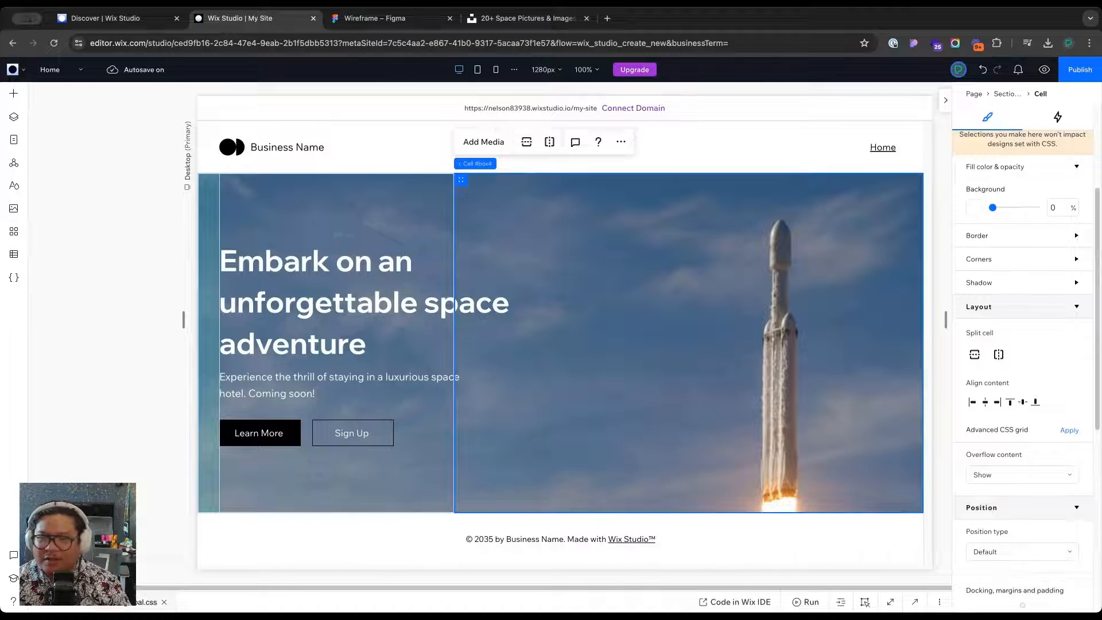
Consult the Latest transmissions section of the Figma wireframe and add the Blog app to the Wix Studio site
left_click(380, 17)
scroll(384, 388, "down", 10)
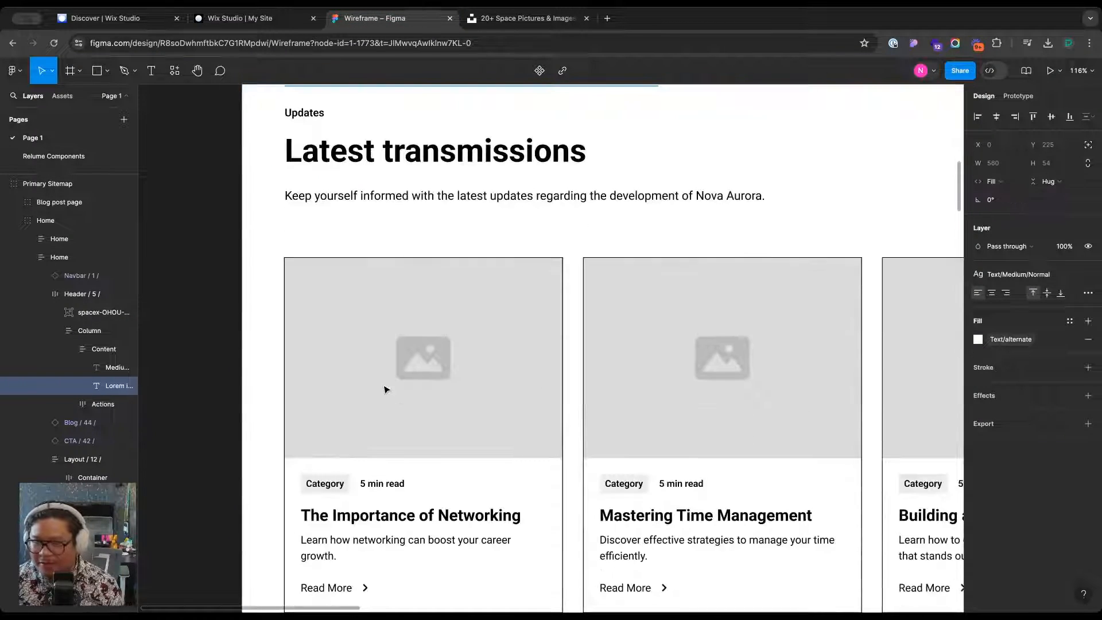
scroll(477, 327, "down", 5)
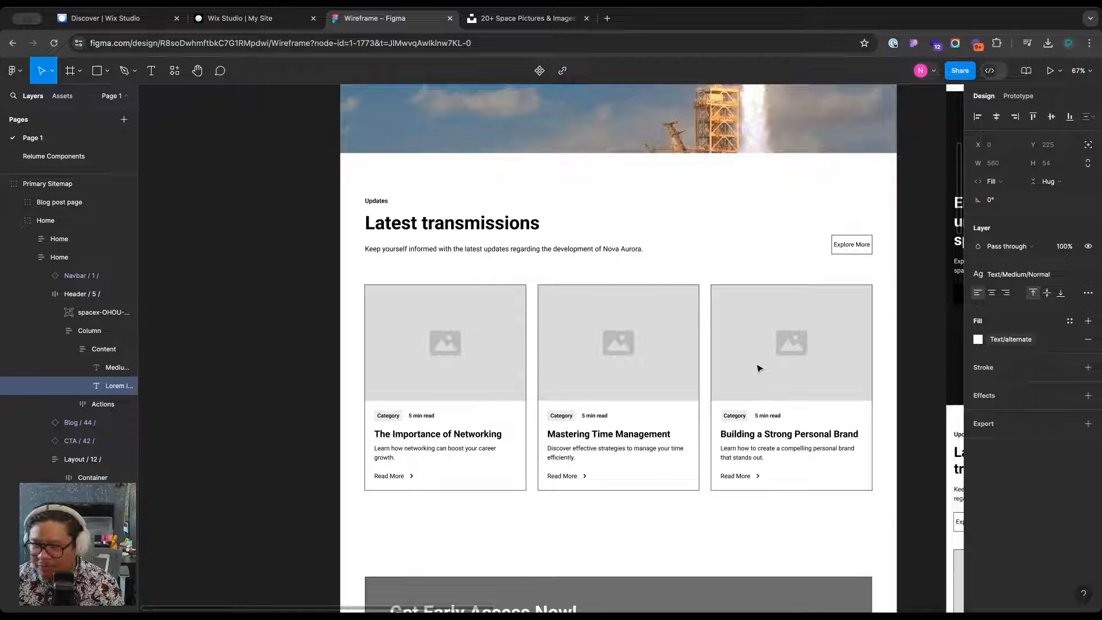
left_click(241, 18)
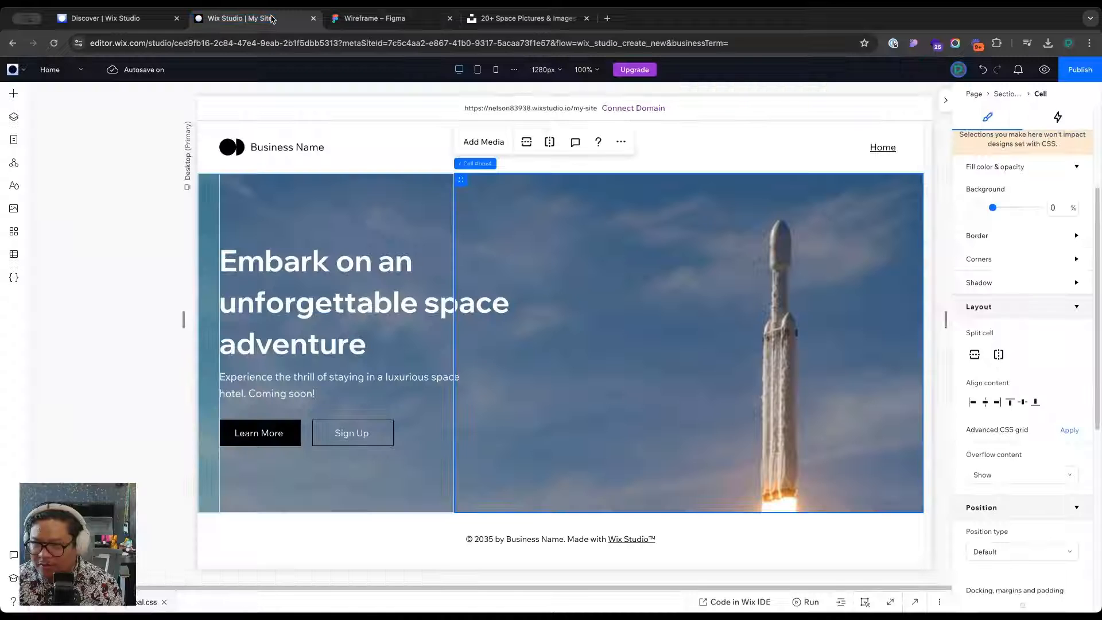
left_click(127, 213)
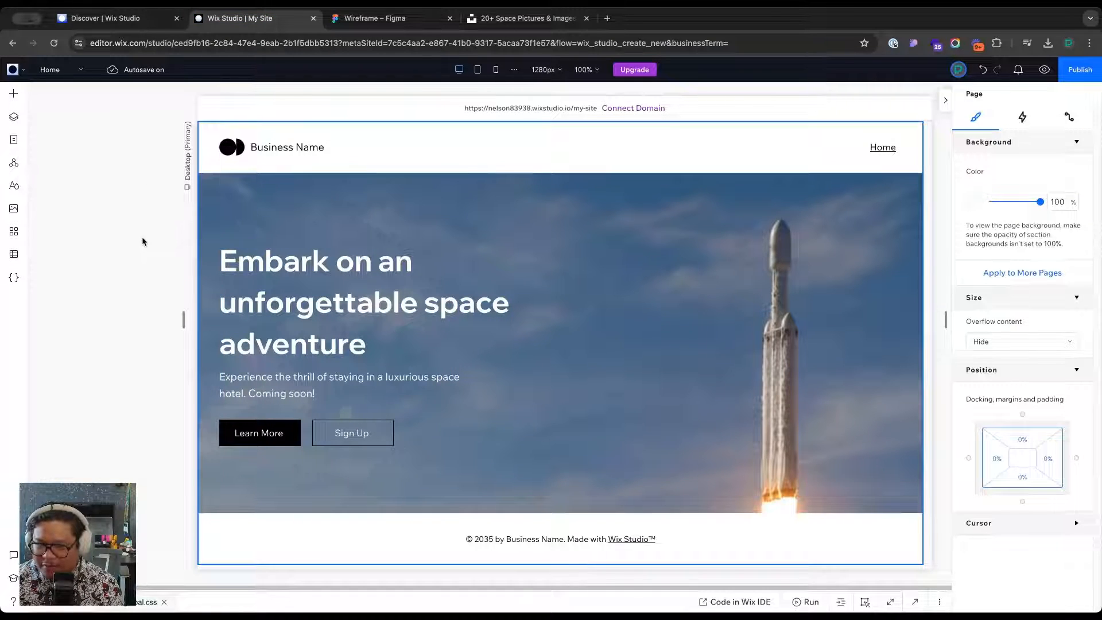
left_click(14, 94)
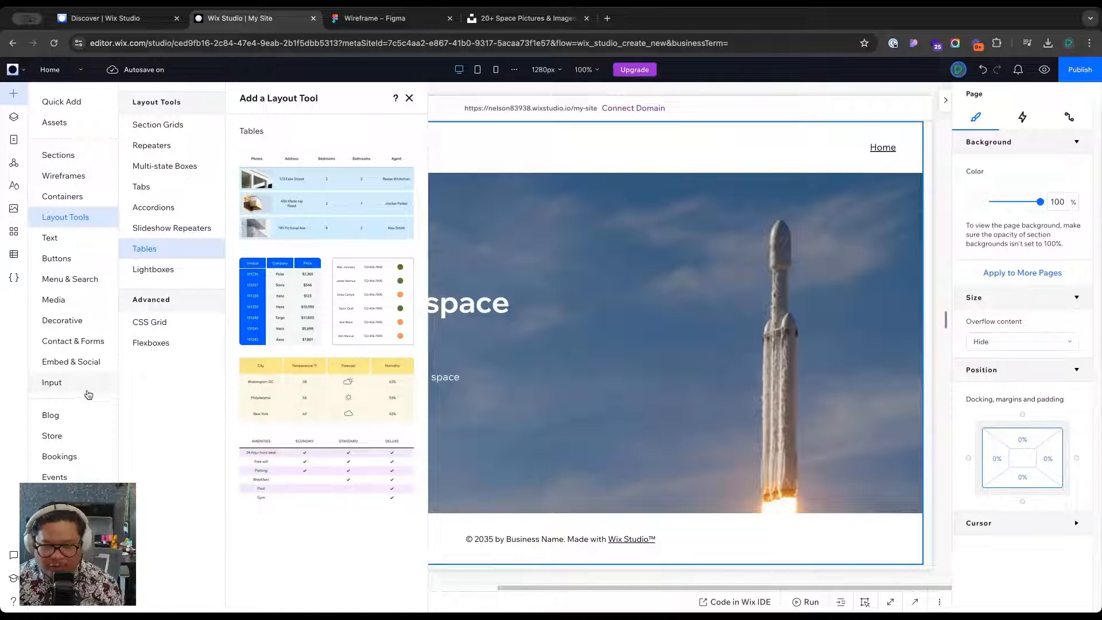
left_click(51, 415)
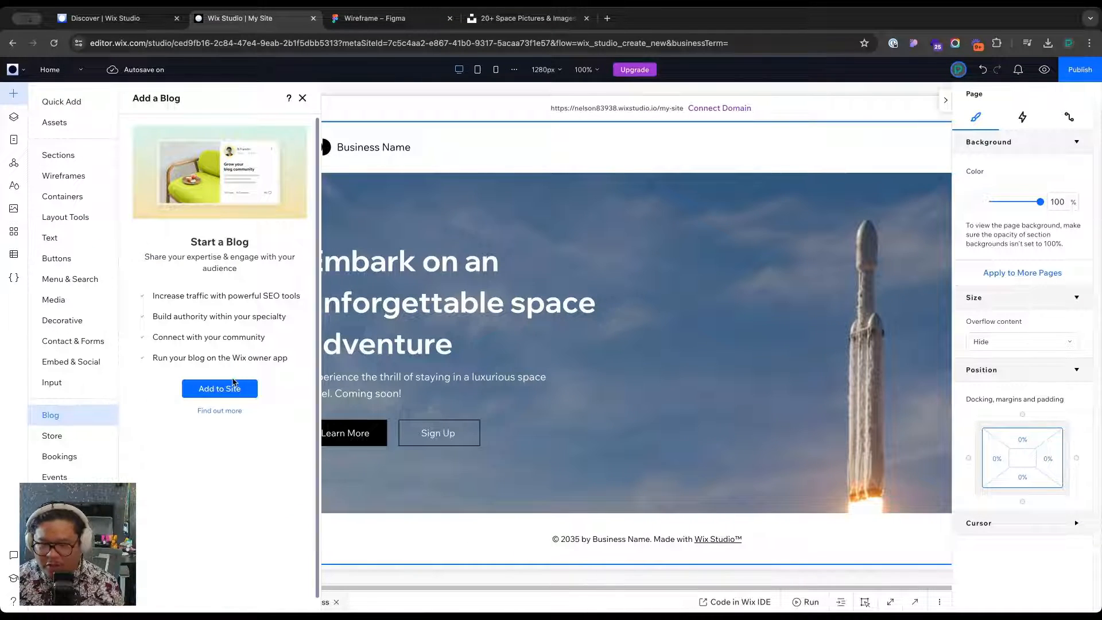
left_click(219, 388)
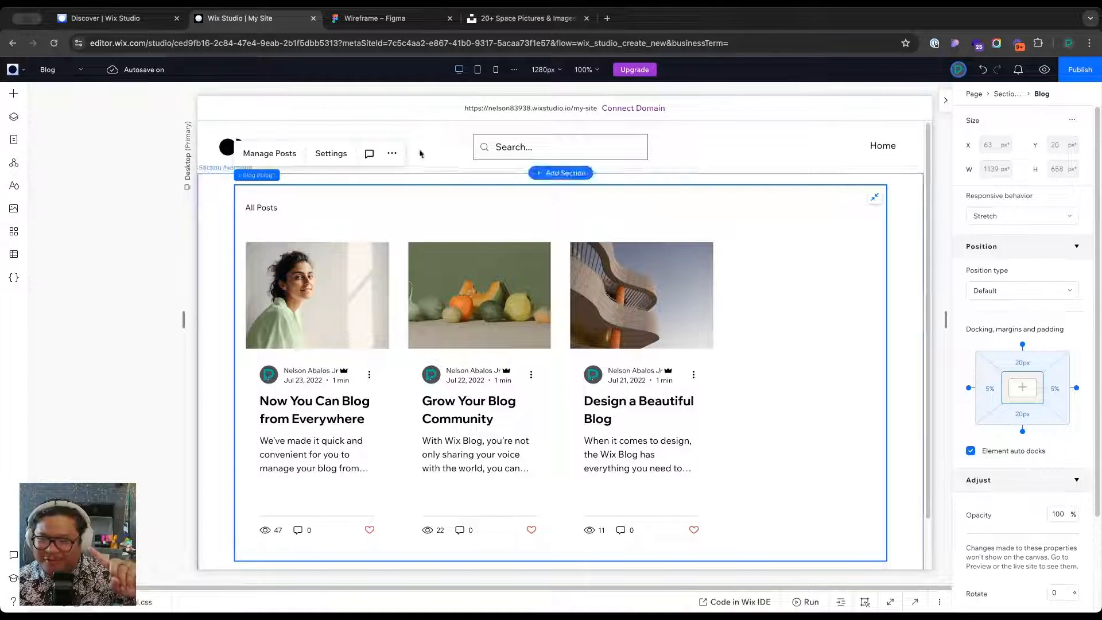
Compare the new blog with the Figma wireframe's Latest transmissions section and return to the Home page in Wix Studio
left_click(376, 23)
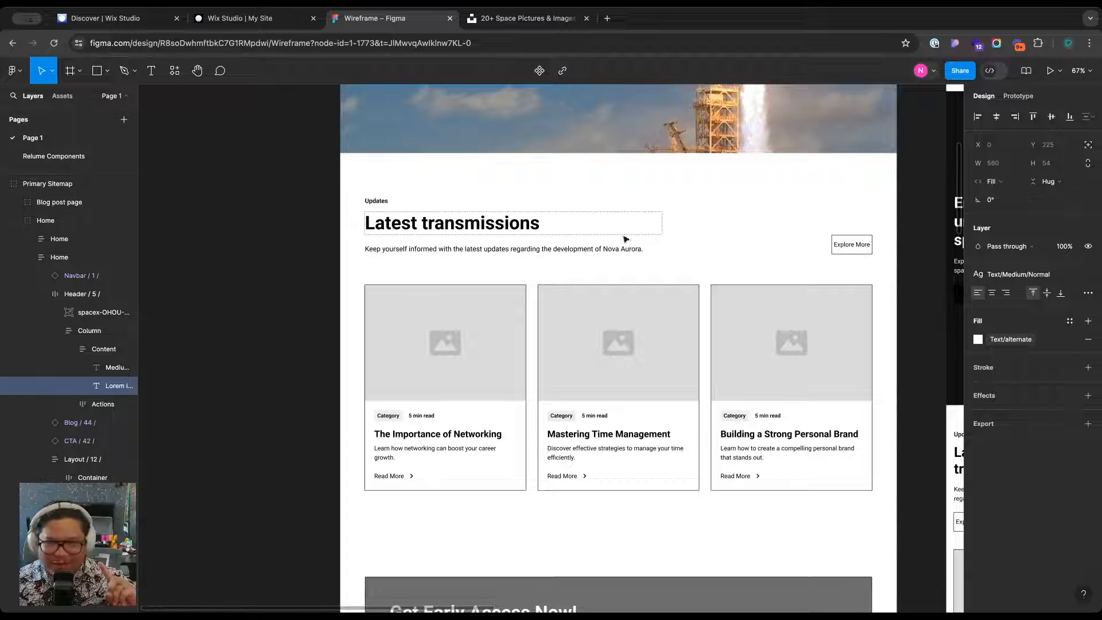
left_click(214, 18)
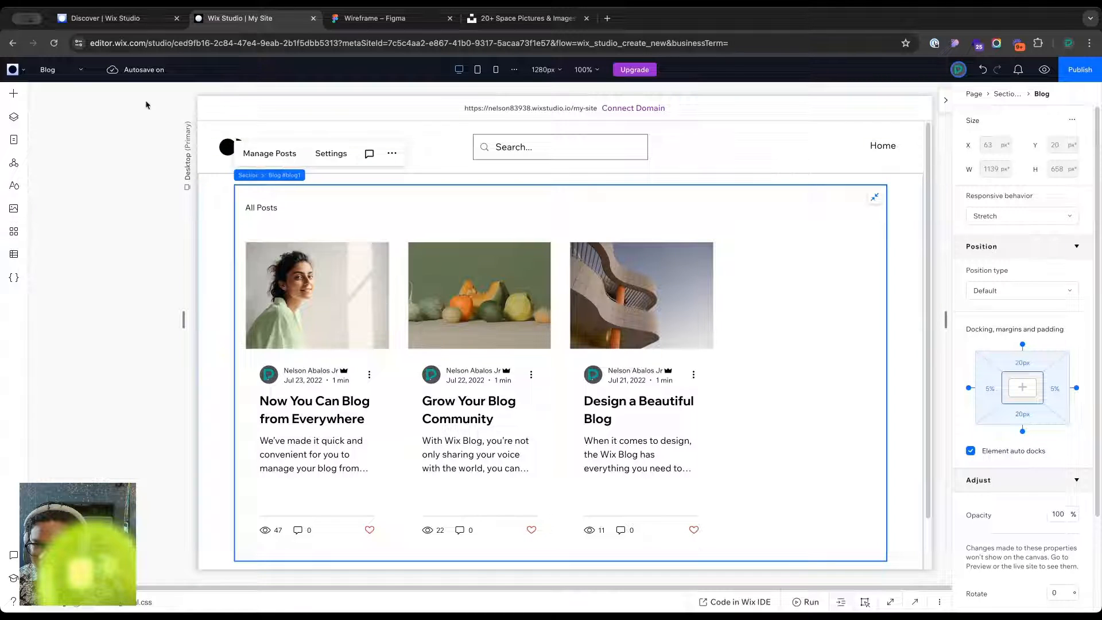
scroll(66, 82, "up", 5)
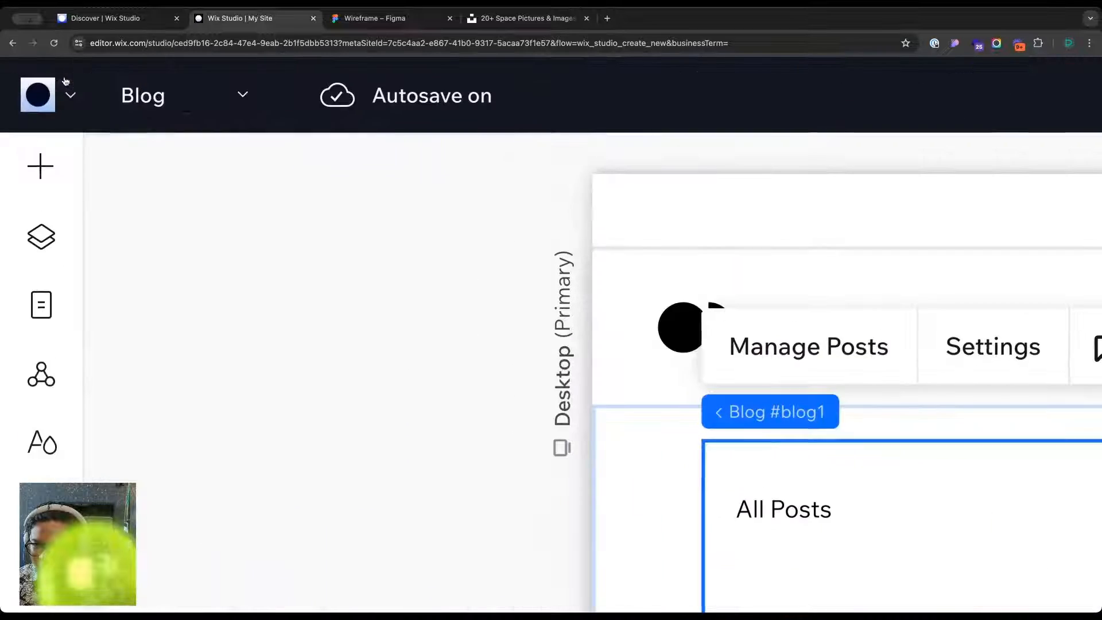
left_click(167, 113)
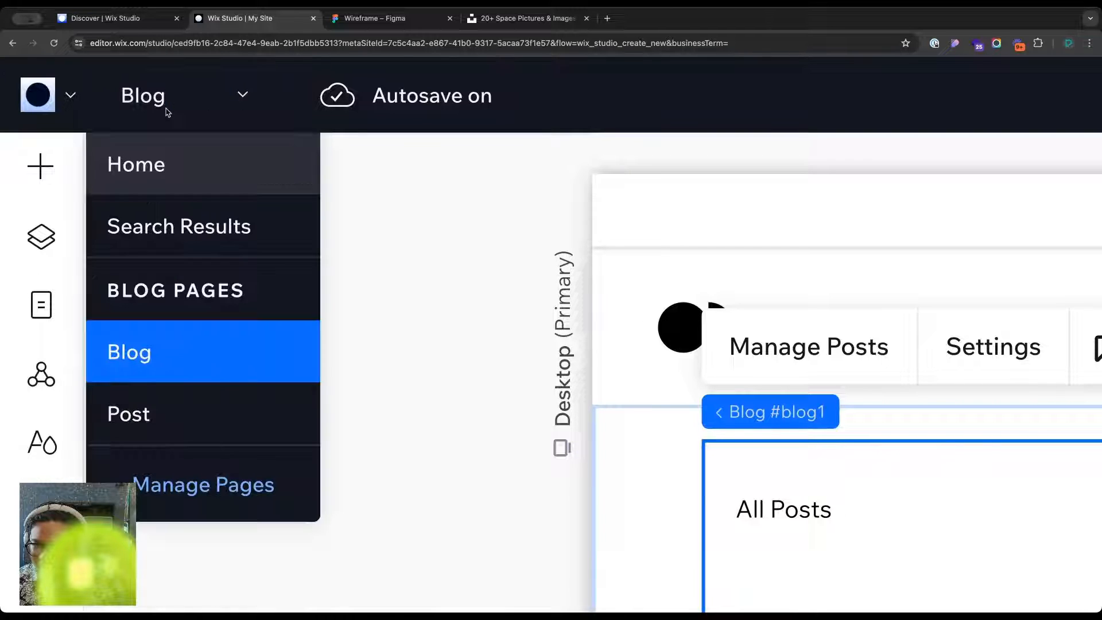
left_click(180, 172)
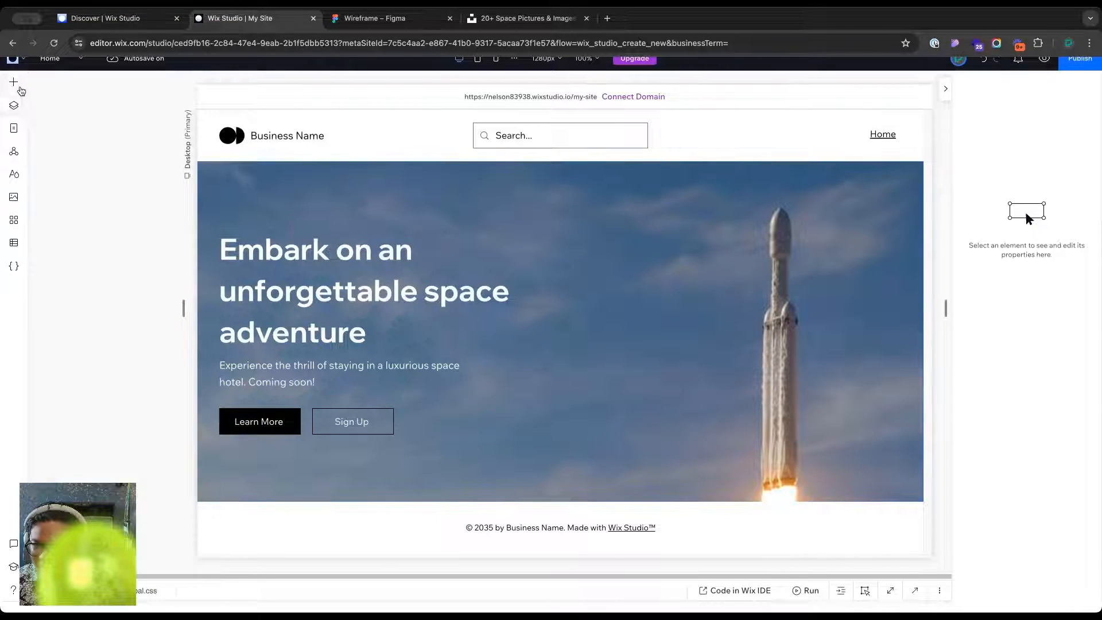
Review the site's page list and the blog elements available for the Home page, including the large post list layouts
left_click(14, 105)
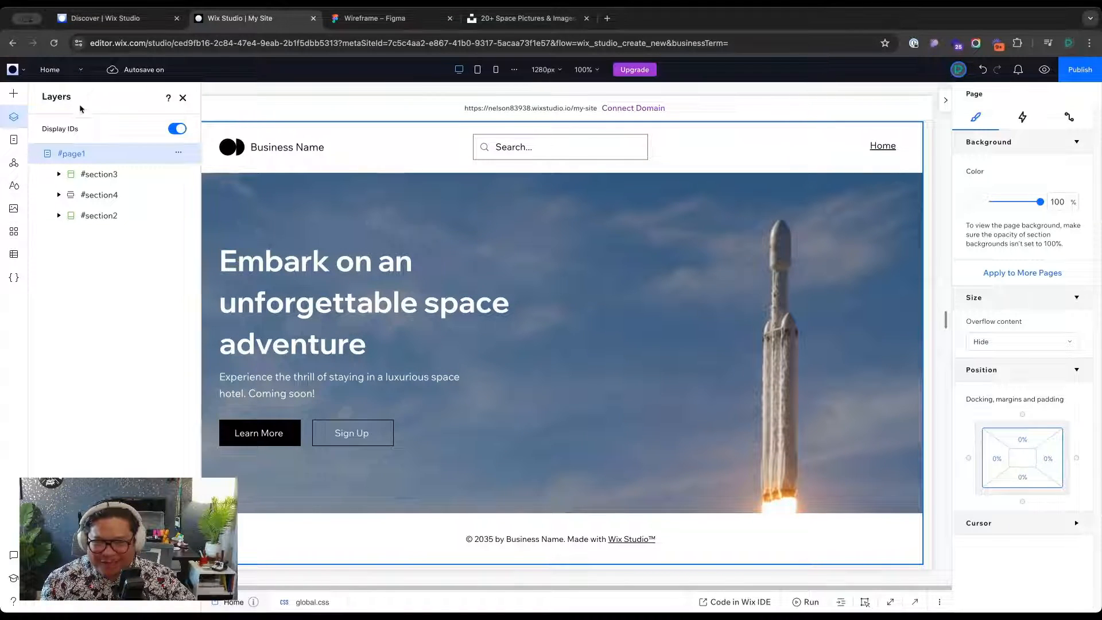
left_click(80, 71)
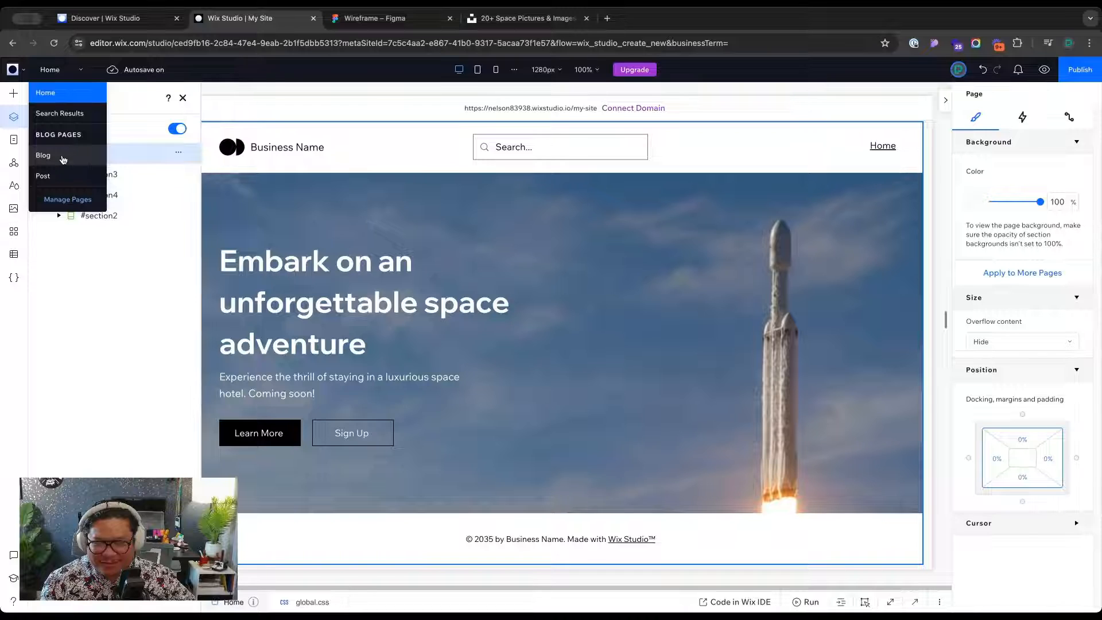
left_click(158, 223)
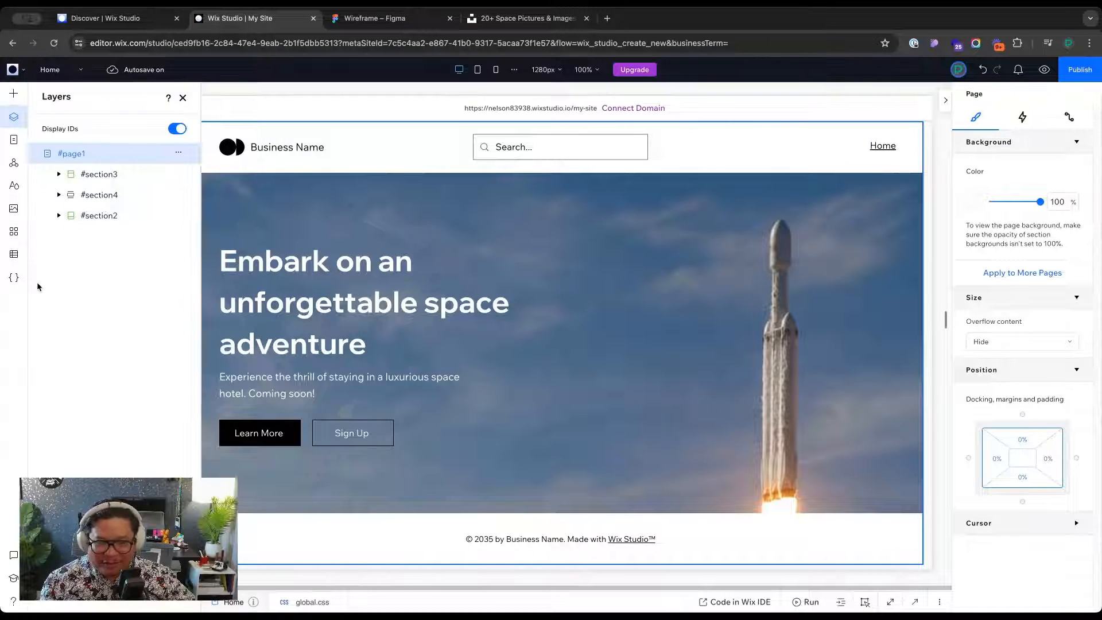
left_click(13, 93)
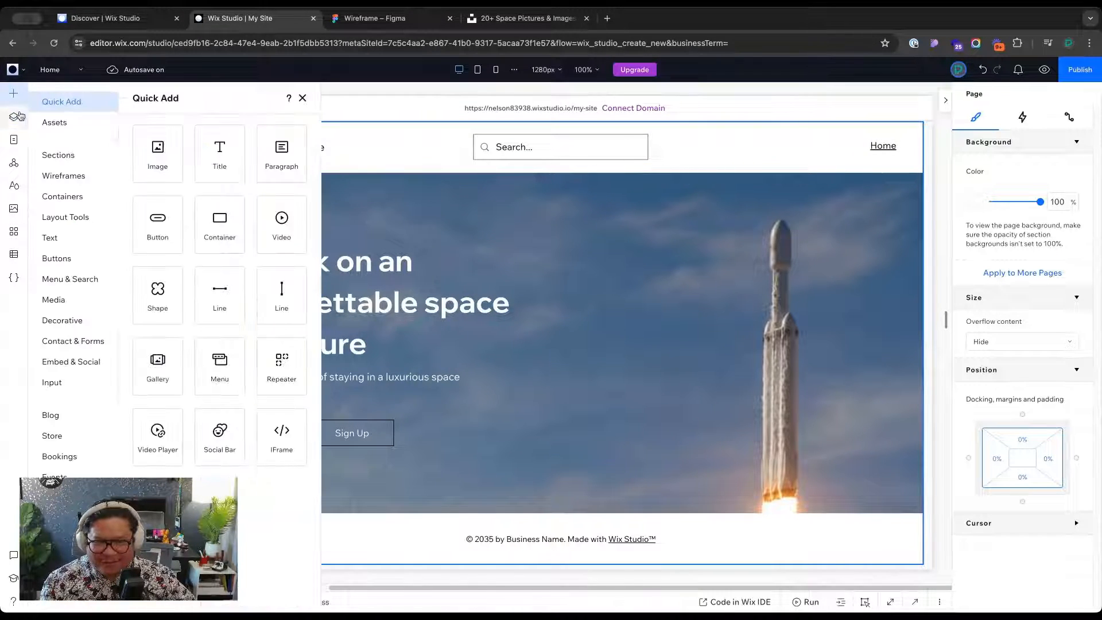
left_click(80, 424)
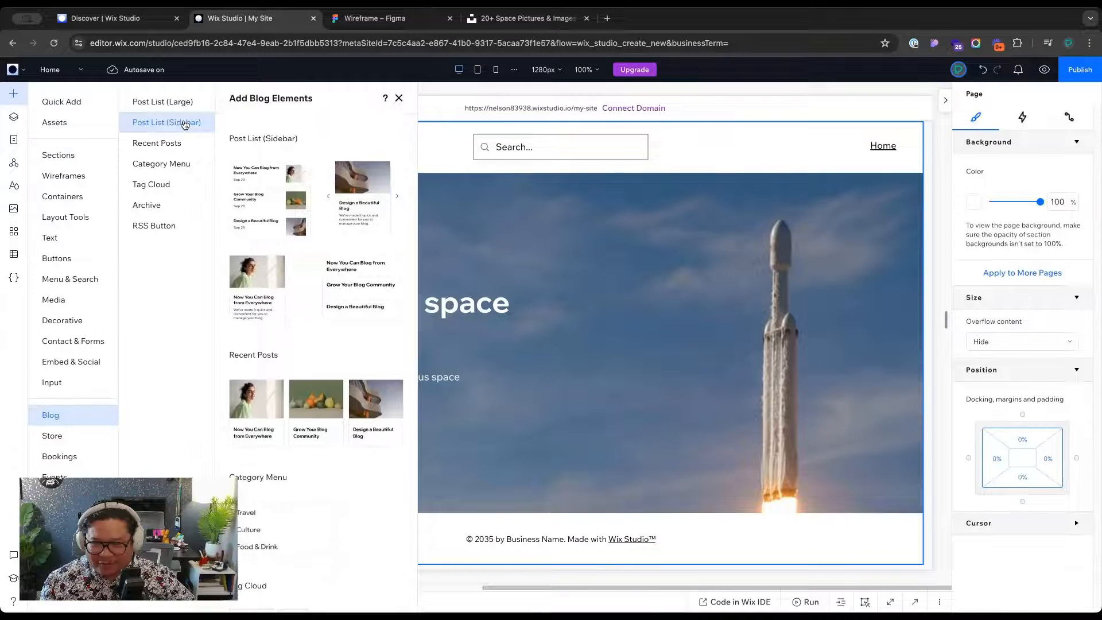
left_click(174, 103)
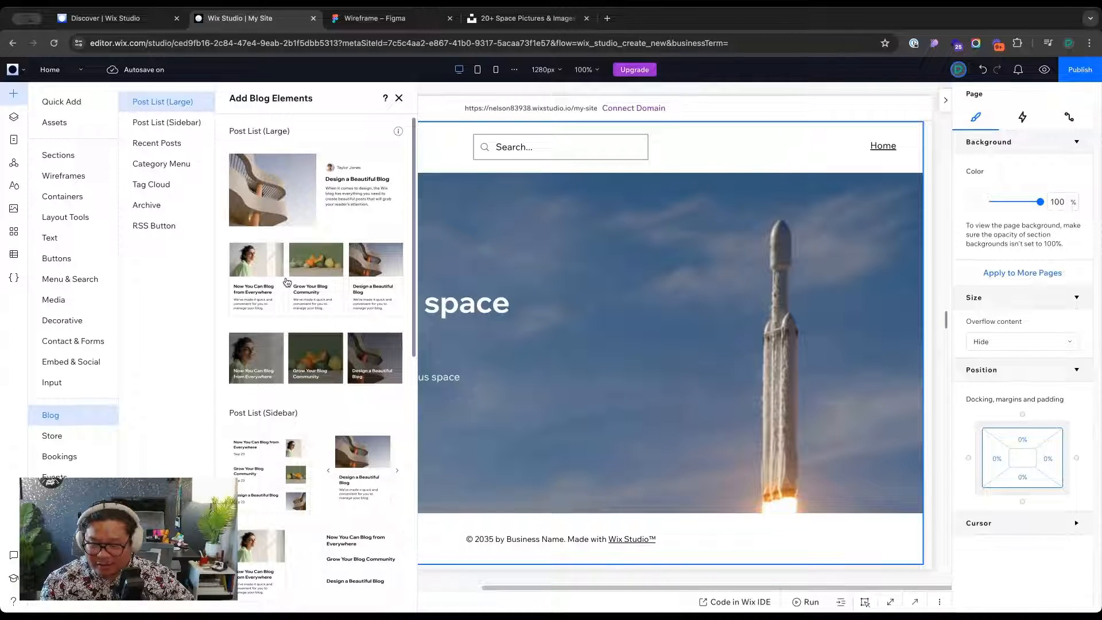
scroll(292, 344, "down", 15)
scroll(297, 390, "up", 15)
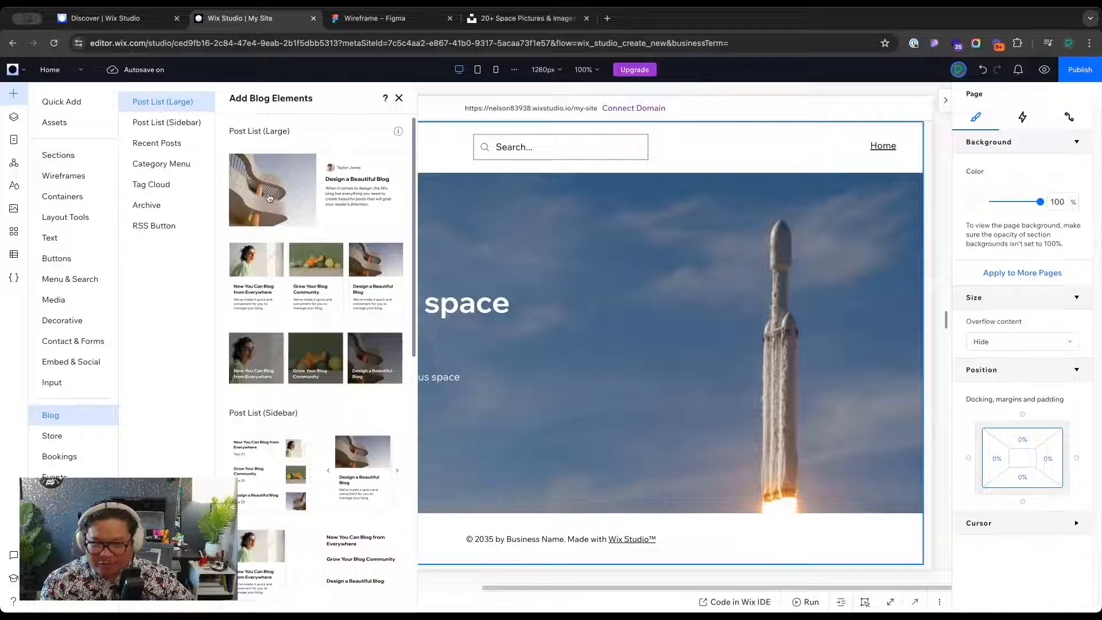
key("Escape")
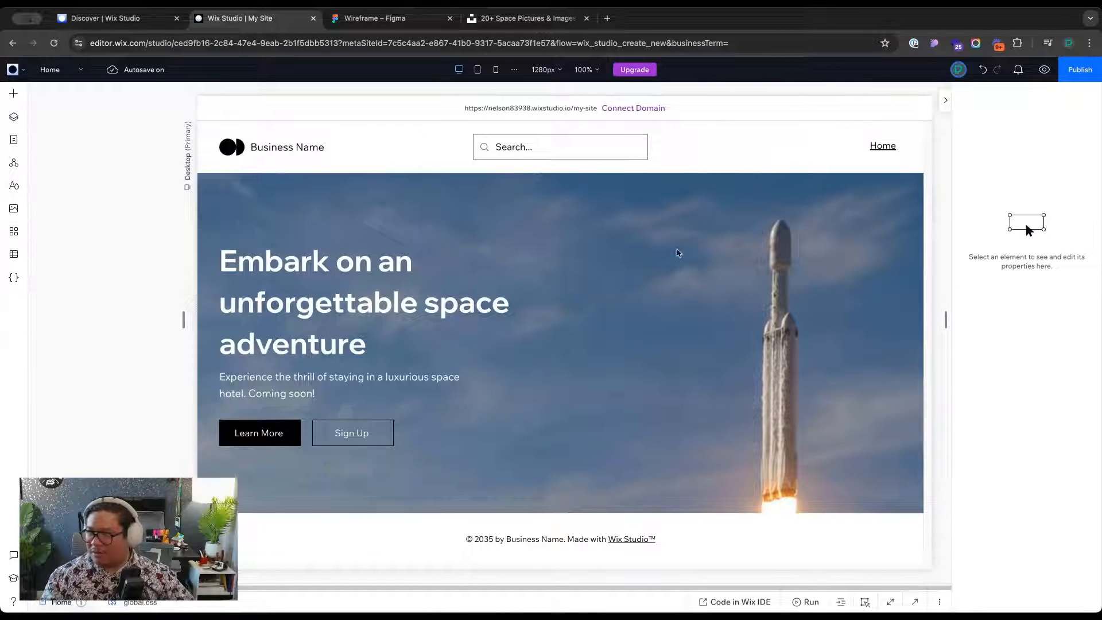
Try adding a blog post list to the Home page and delete the widget from the hero's first cell
left_click(14, 116)
left_click(113, 199)
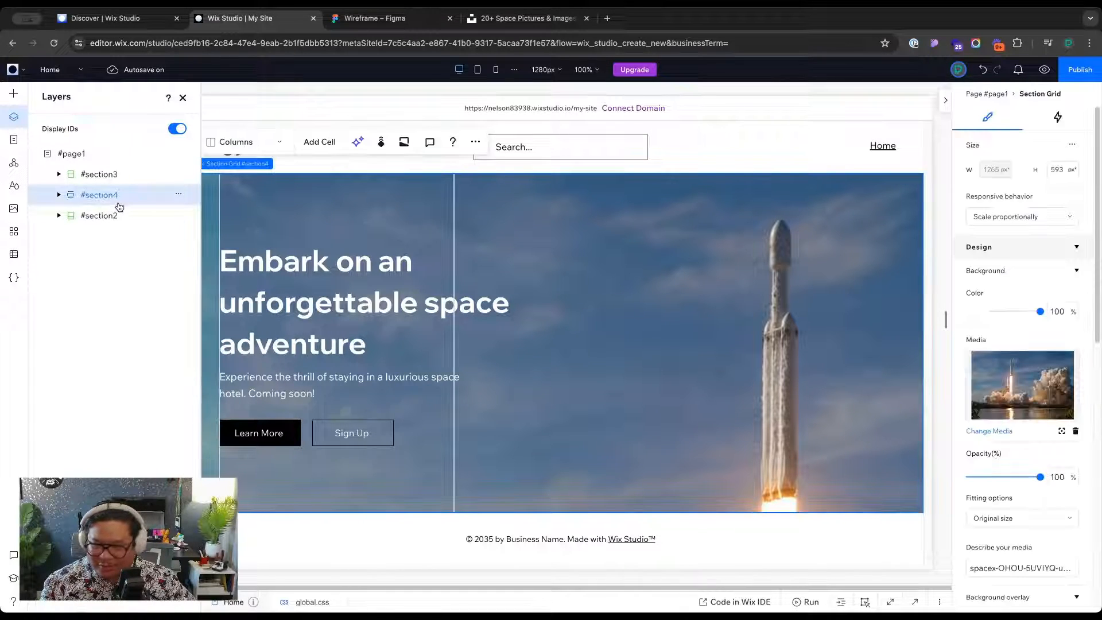
left_click(95, 153)
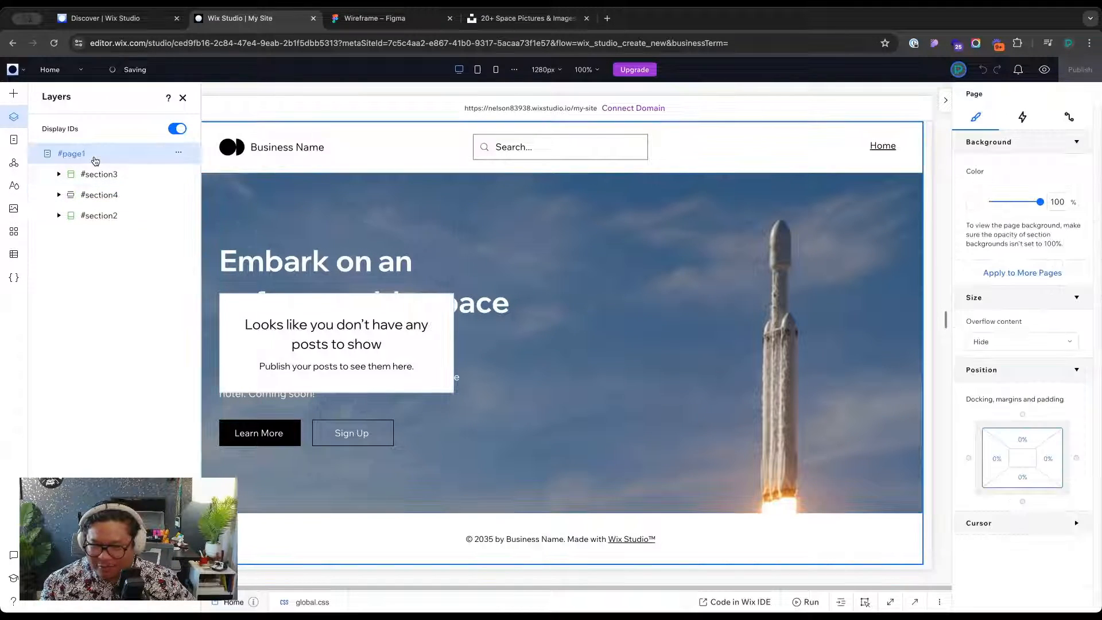
left_click(315, 366)
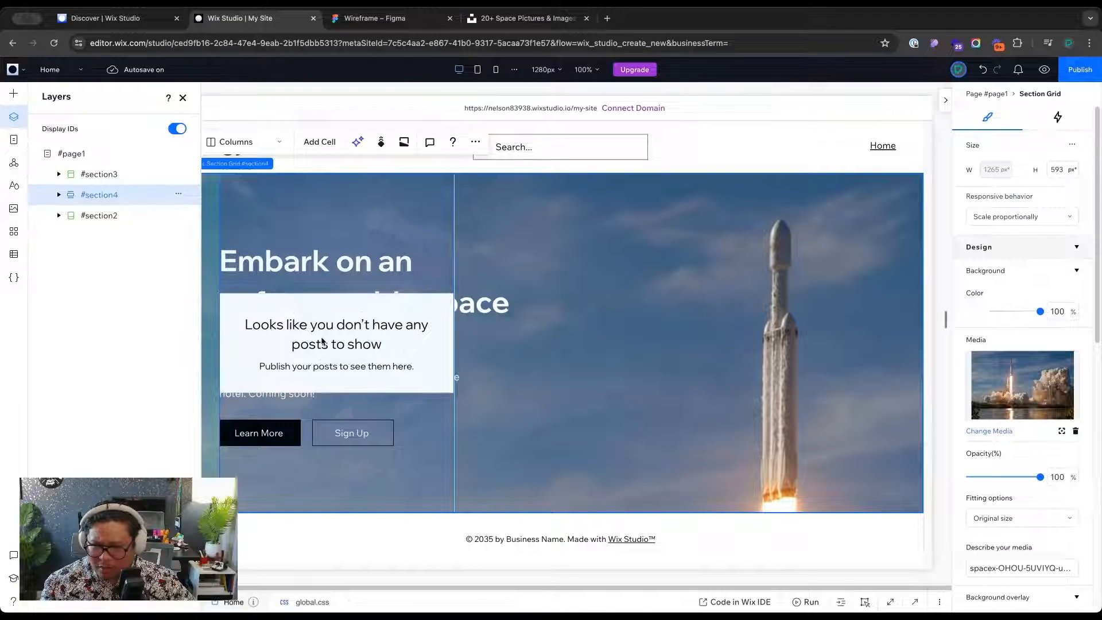
left_click(322, 341)
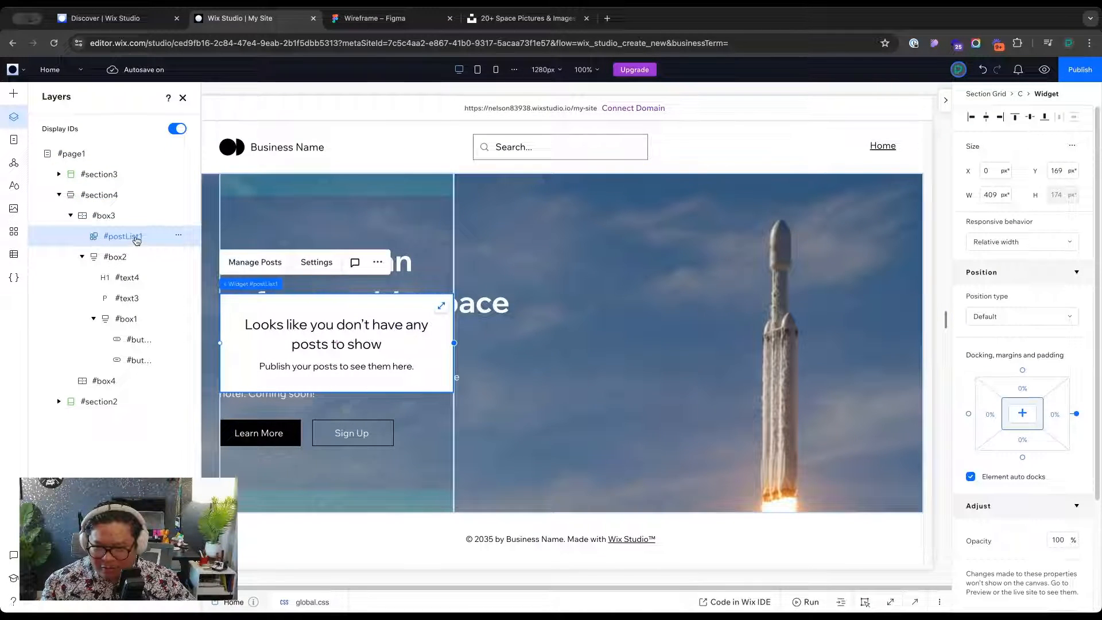
key("Delete")
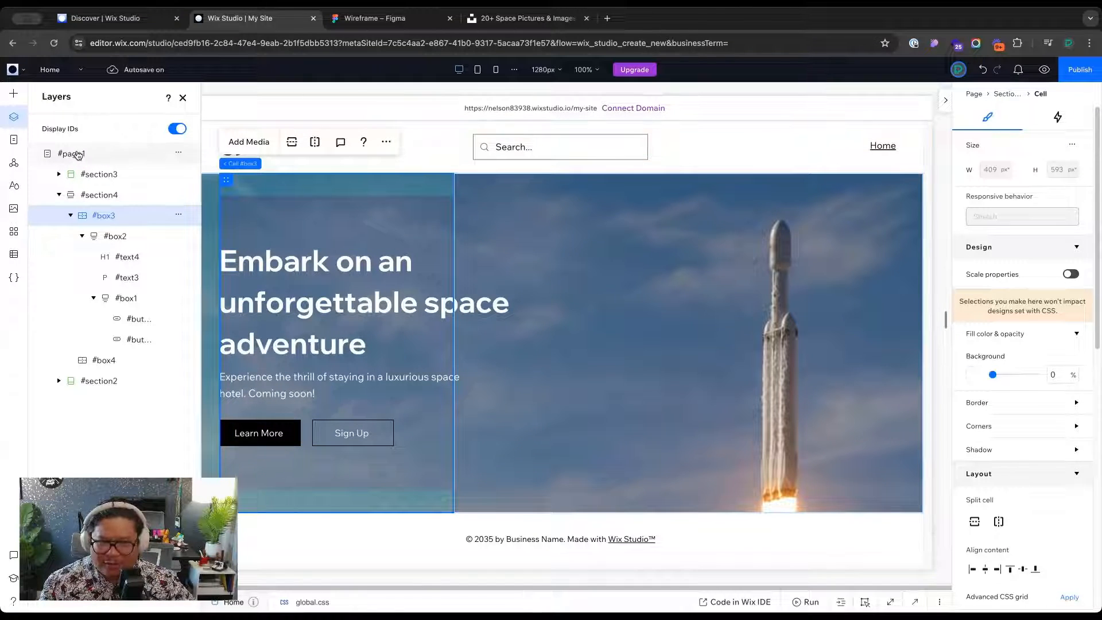
Try placing the post list in a container inside the hero, and undo both the container and the post list
left_click(78, 154)
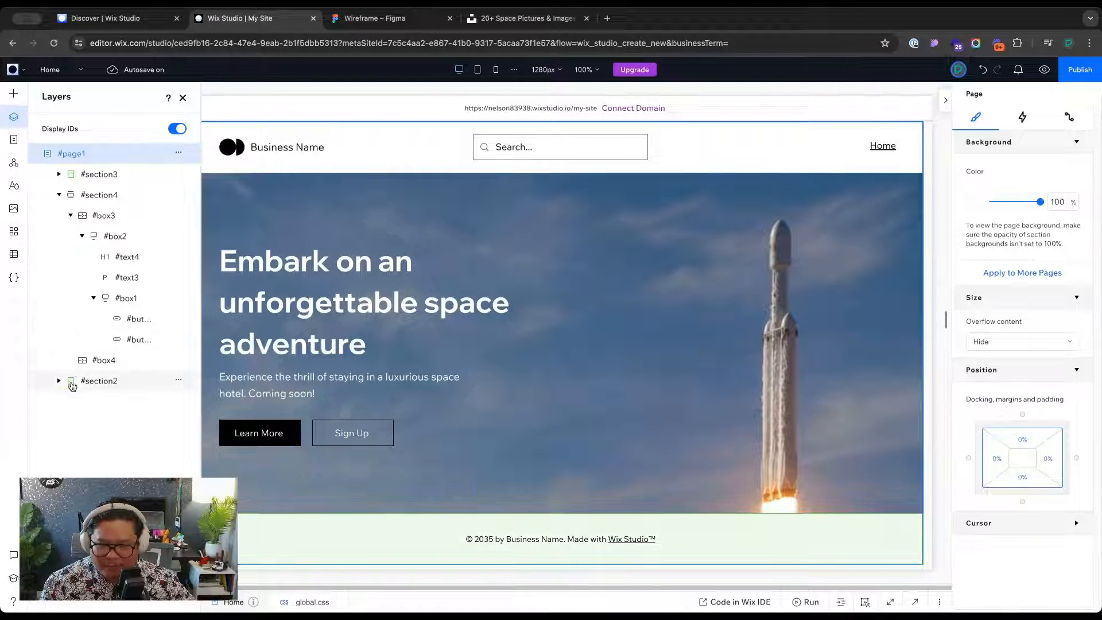
left_click(85, 383)
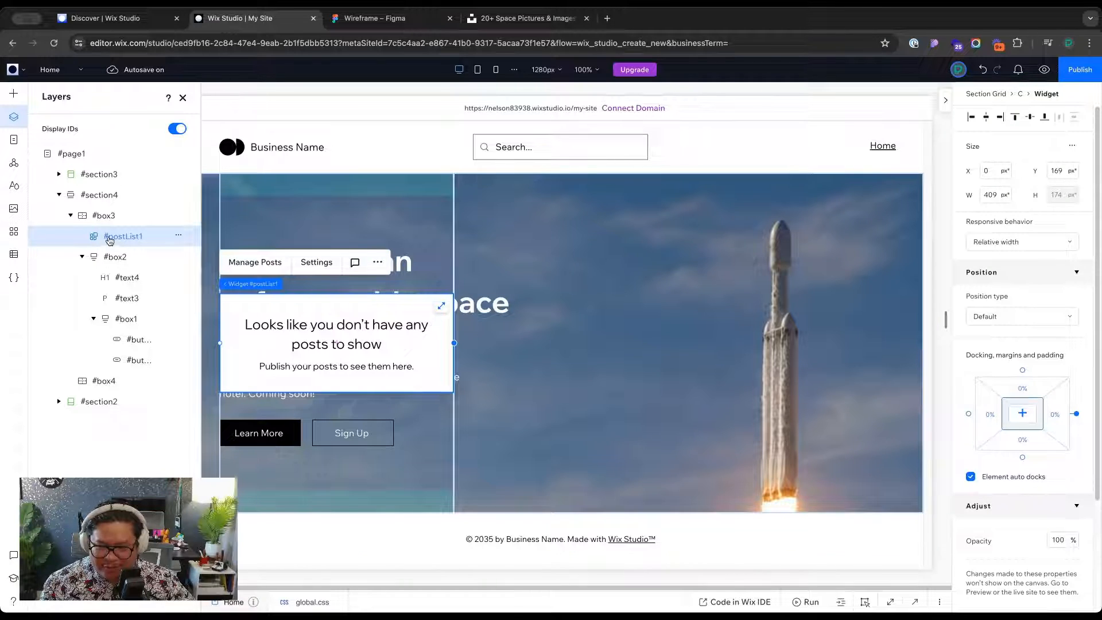
left_click_drag(109, 240, 173, 249)
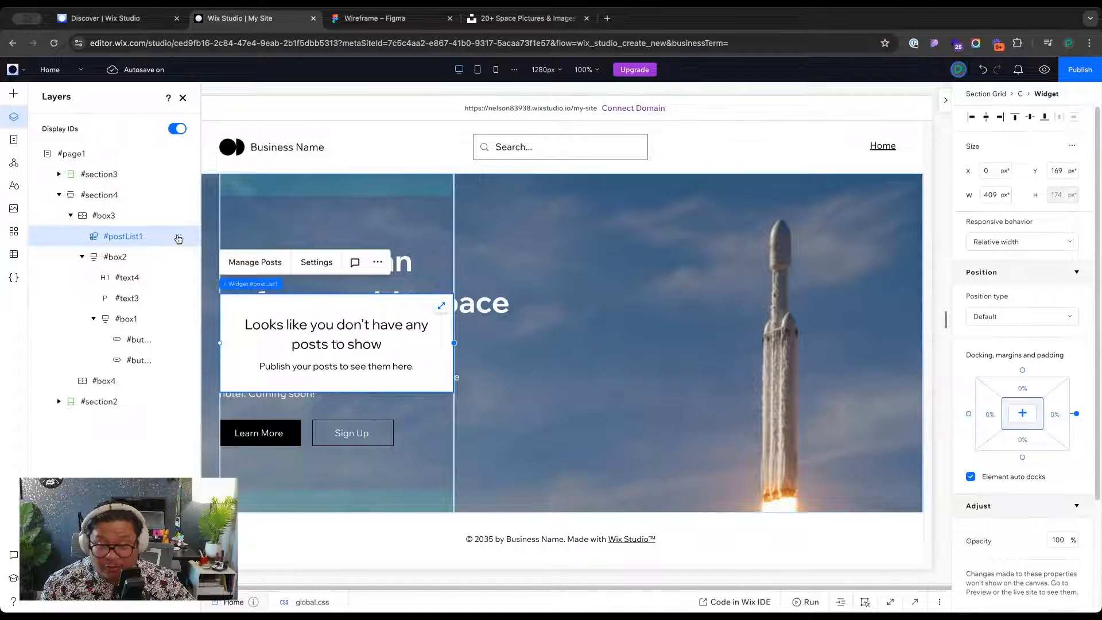
left_click(181, 237)
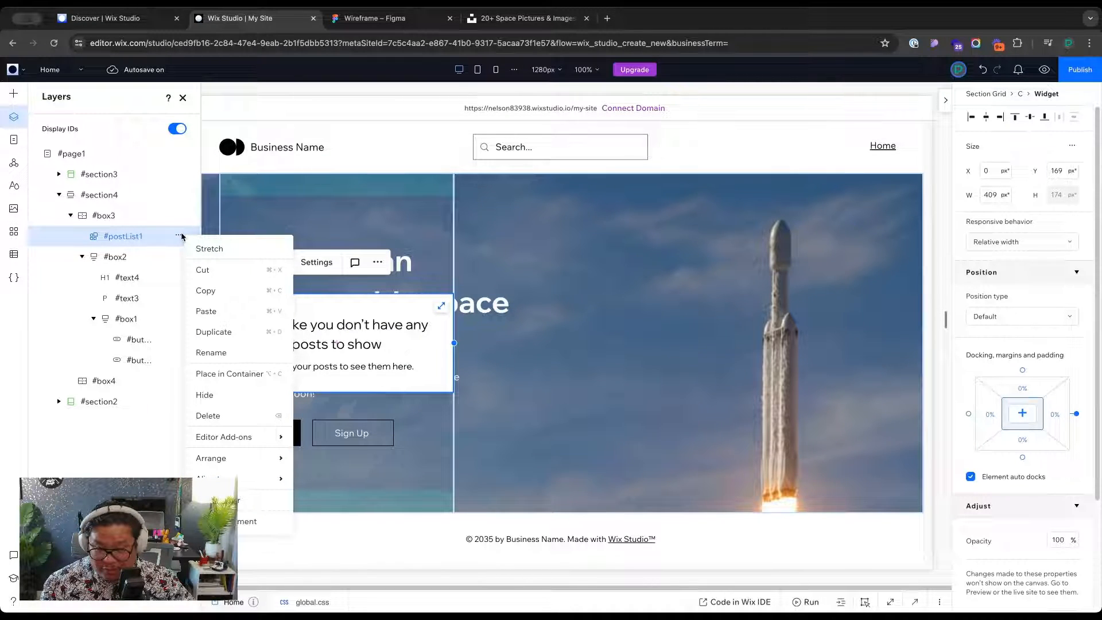
left_click(229, 374)
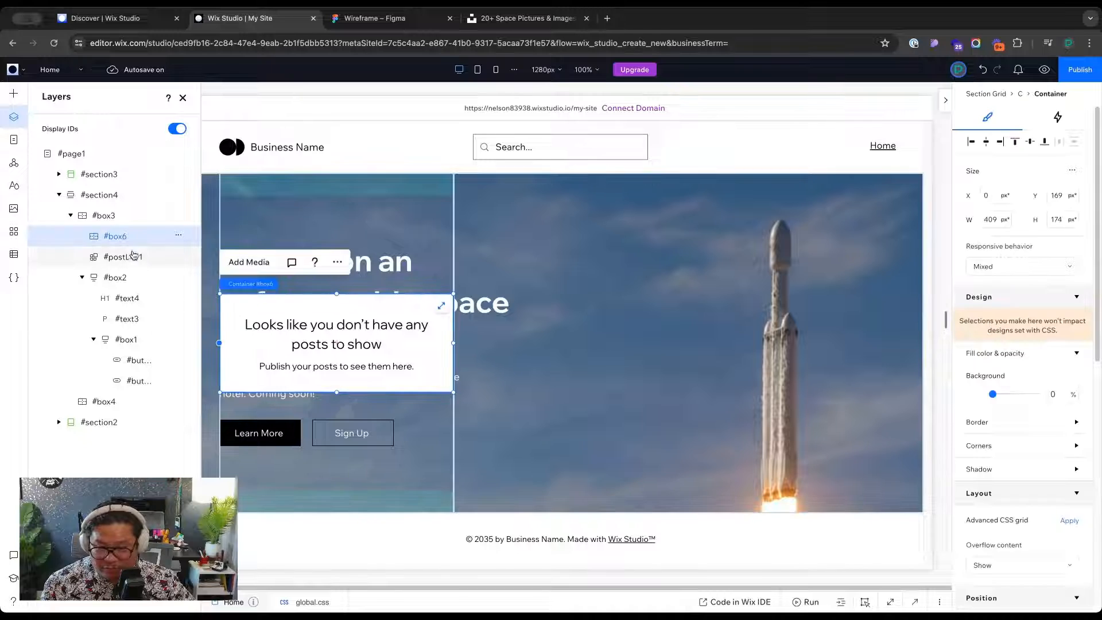
key("ctrl+z")
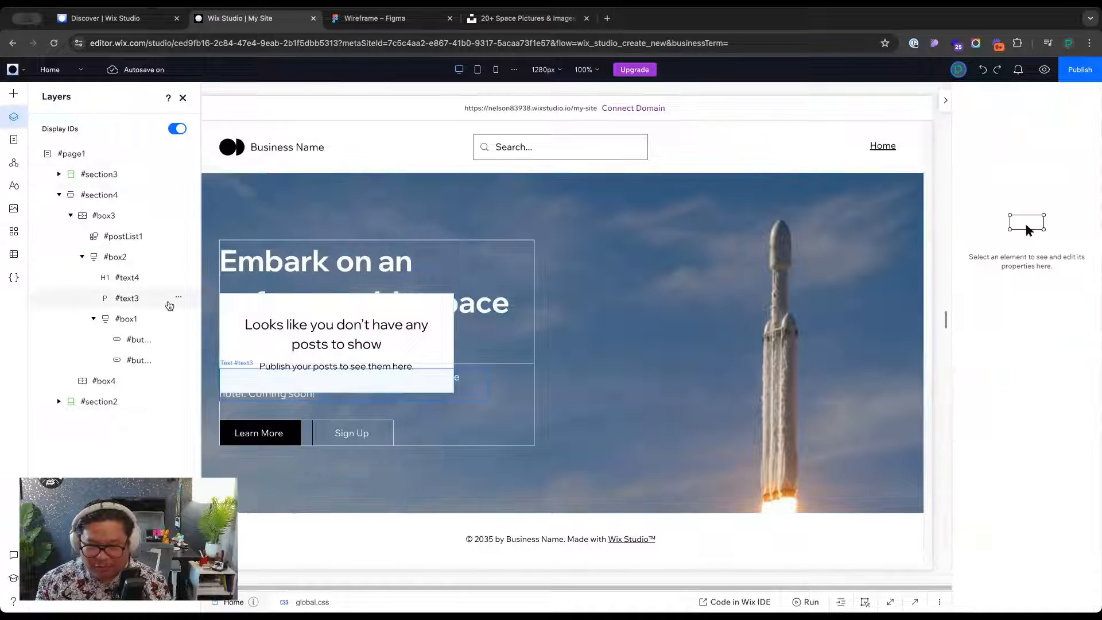
key("ctrl+z")
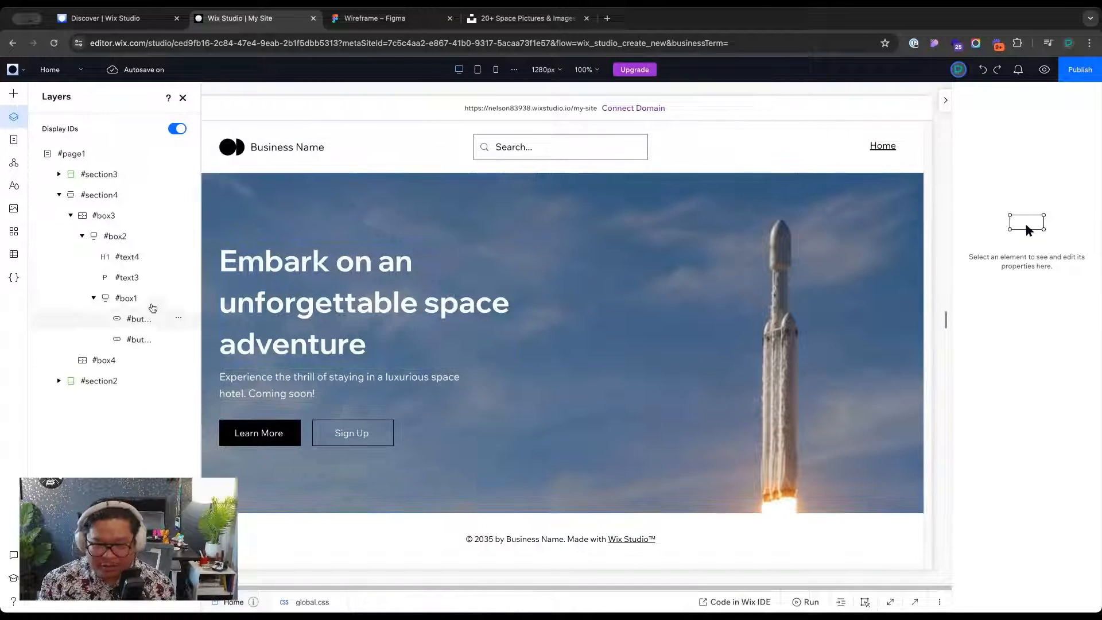
Examine the quick-add elements, designed sections, page options and section grids for a way to add a new section
left_click(173, 153)
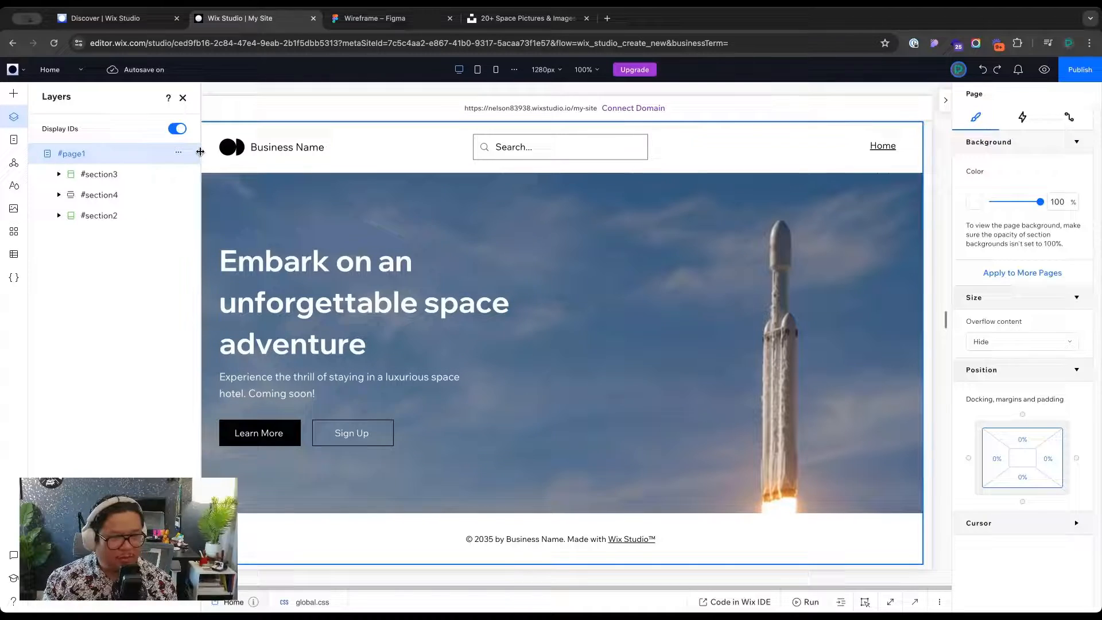
left_click(15, 97)
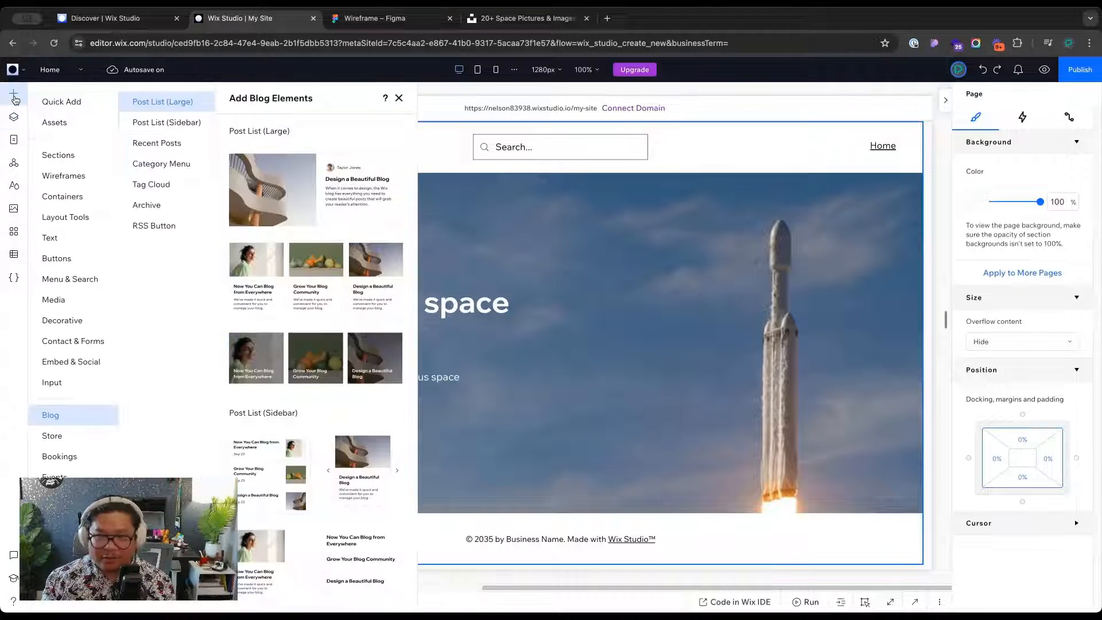
left_click(62, 102)
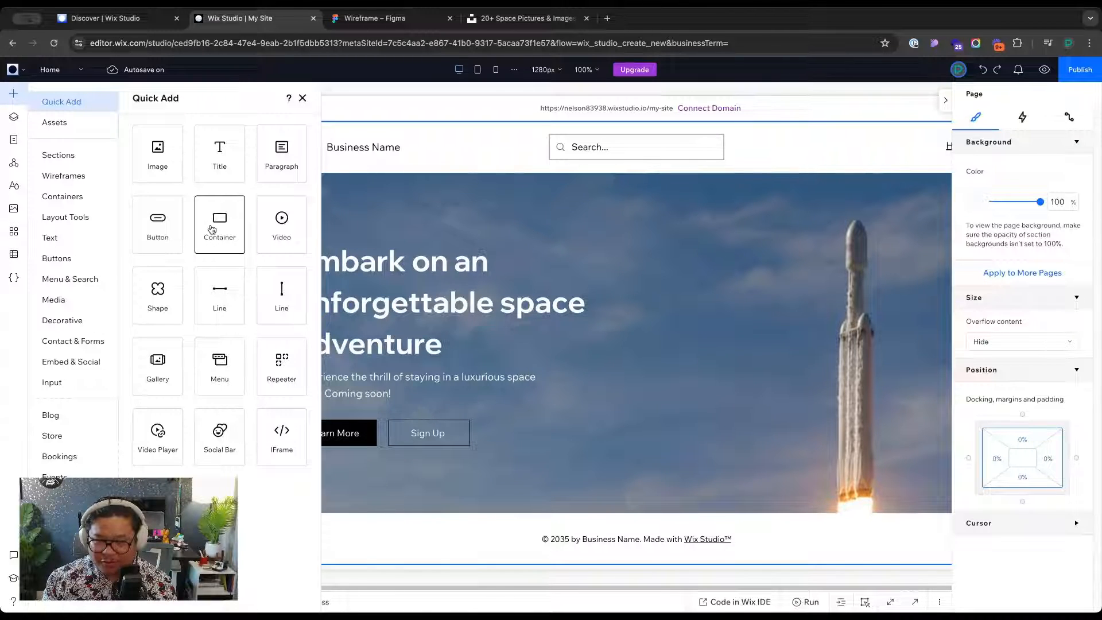
left_click(93, 156)
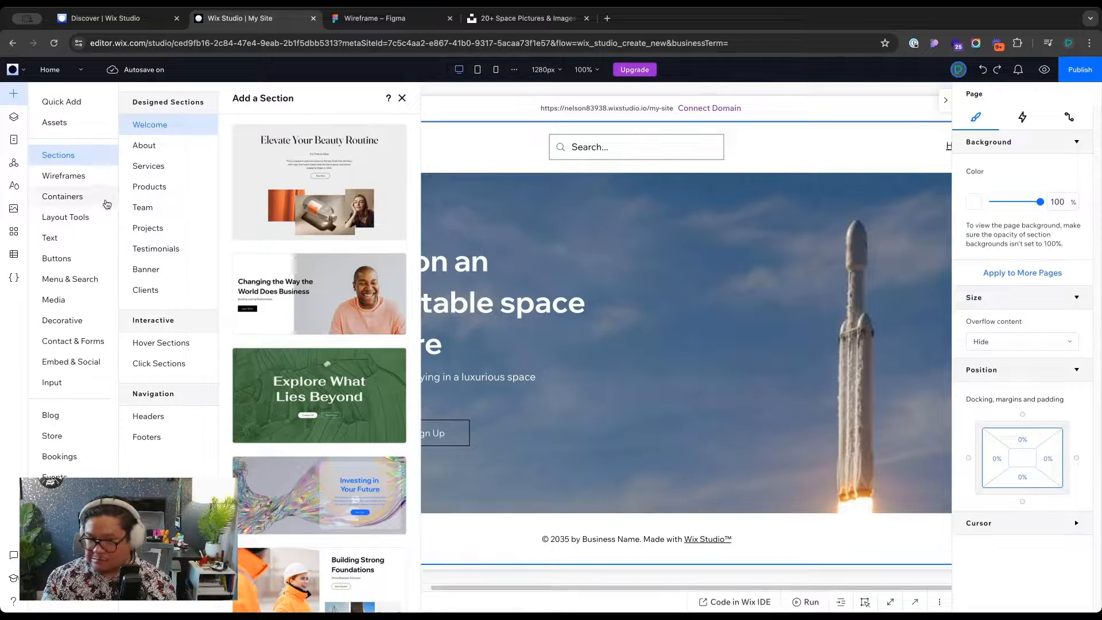
left_click(14, 119)
left_click(49, 155)
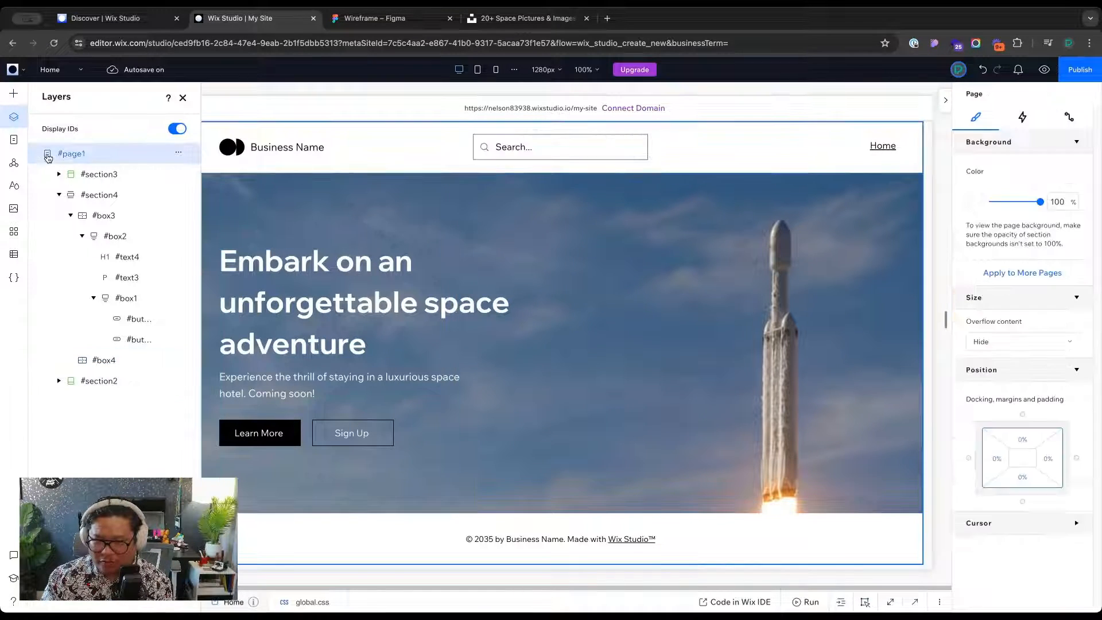
right_click(50, 156)
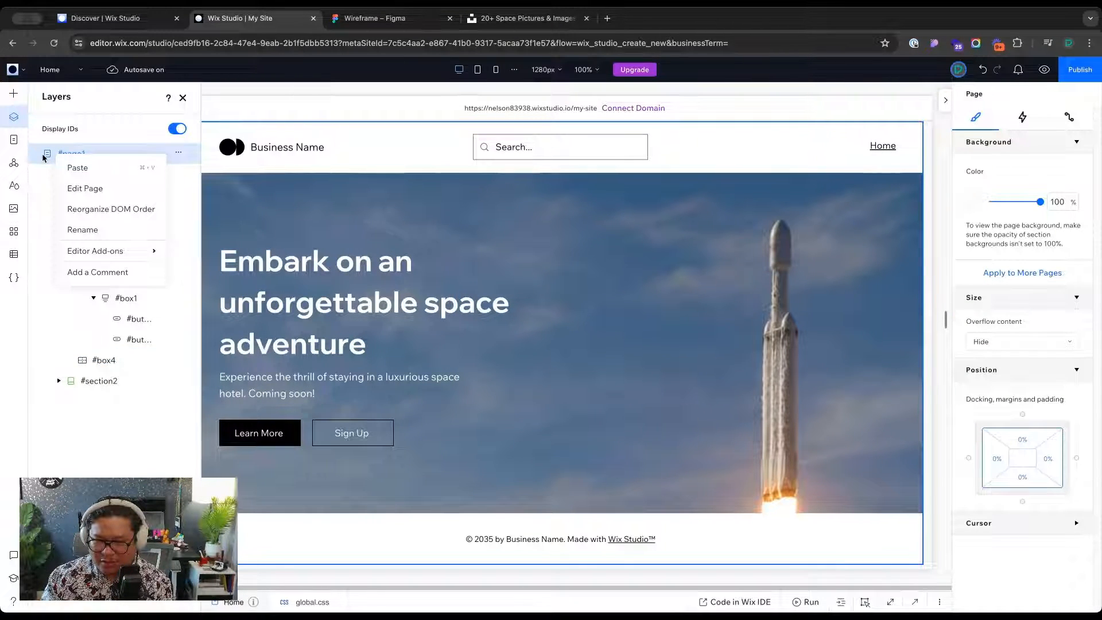
left_click(43, 154)
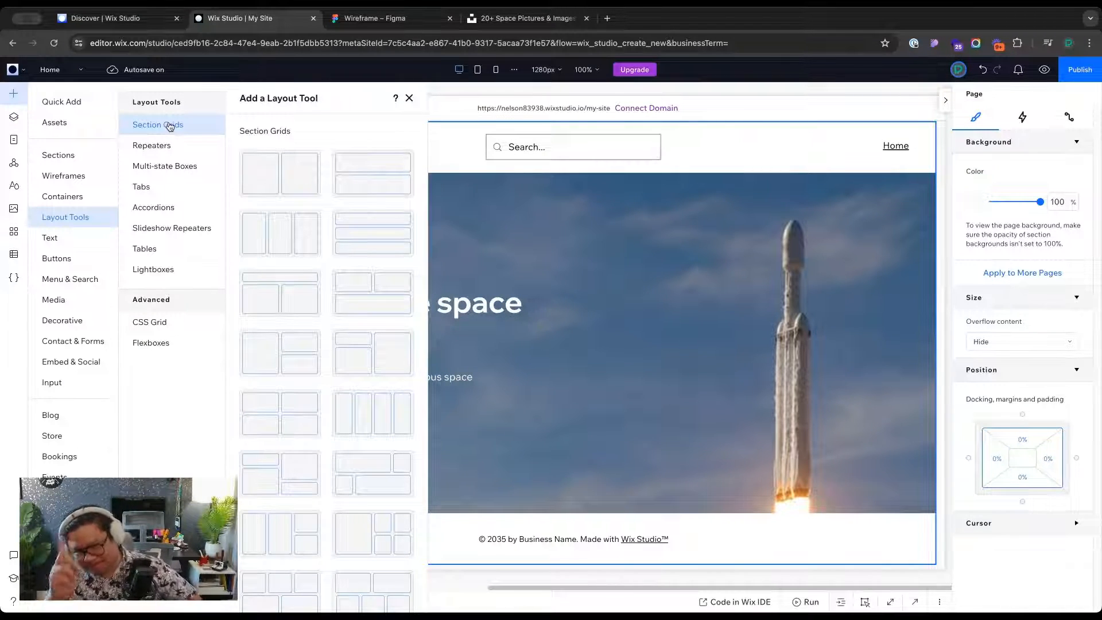
Add a blank section to the Home page between the hero and the footer
left_click(580, 291)
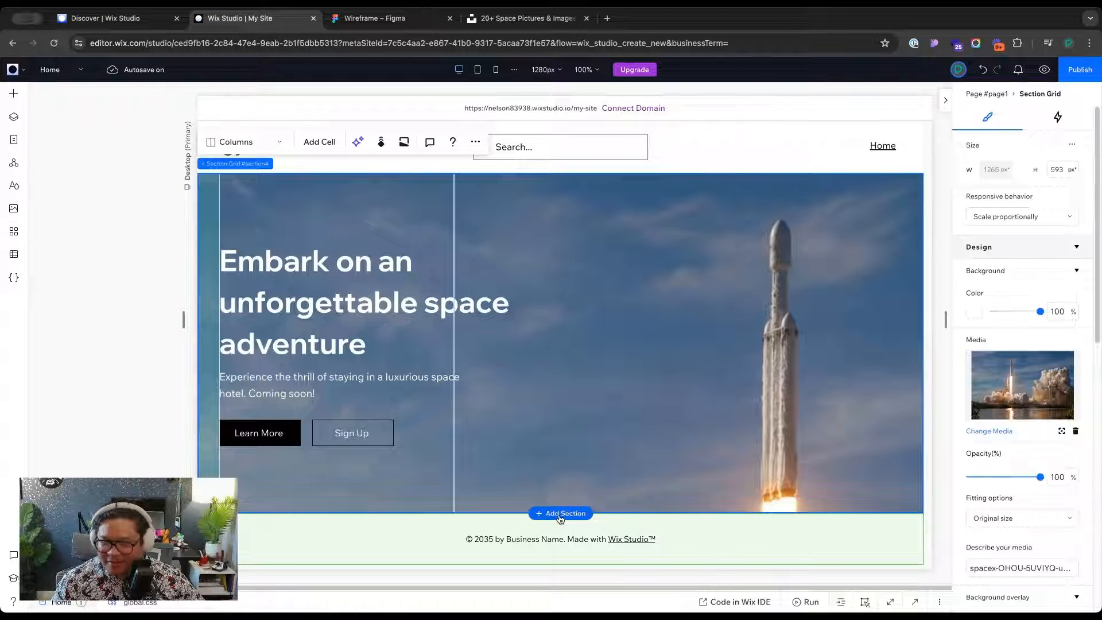
scroll(561, 518, "up", 5)
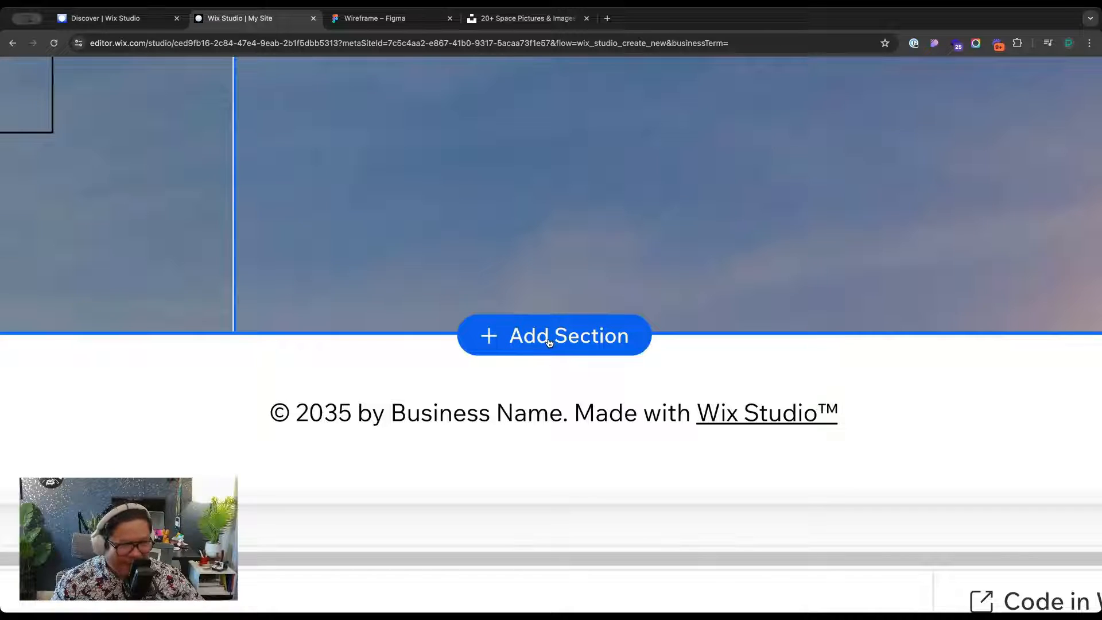
scroll(548, 343, "down", 5)
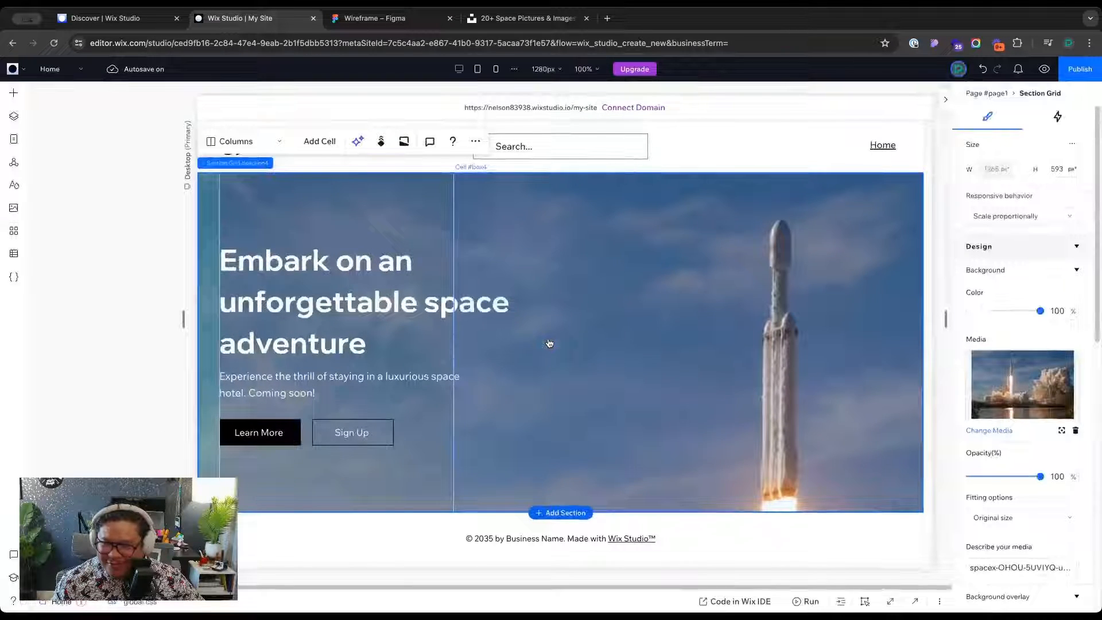
left_click(561, 516)
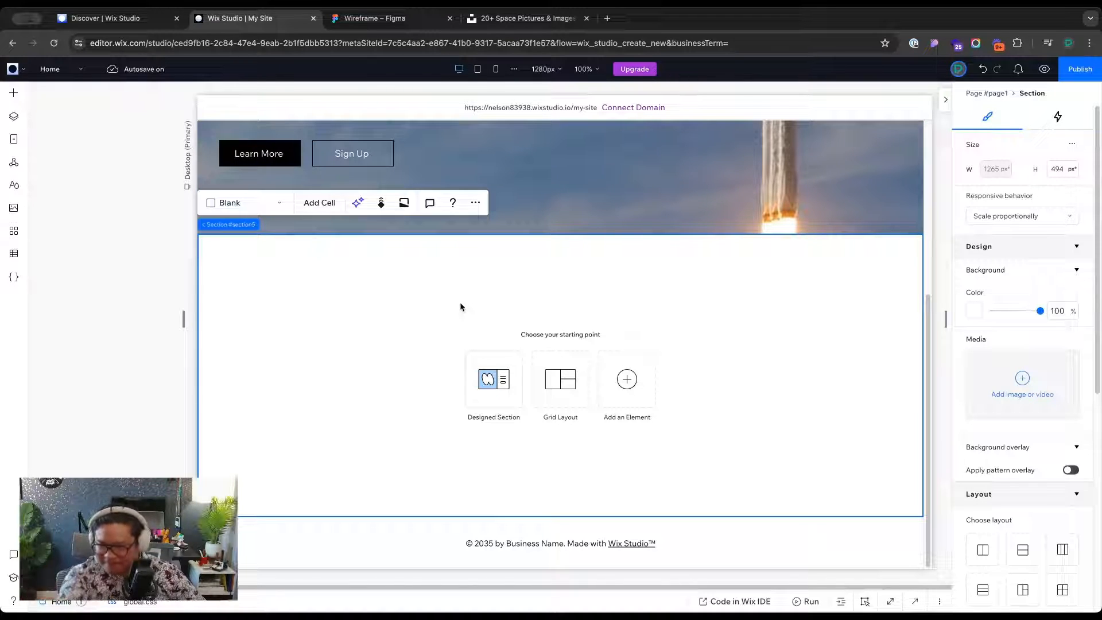
Insert a blog post list into the new blank section below the hero
left_click(507, 381)
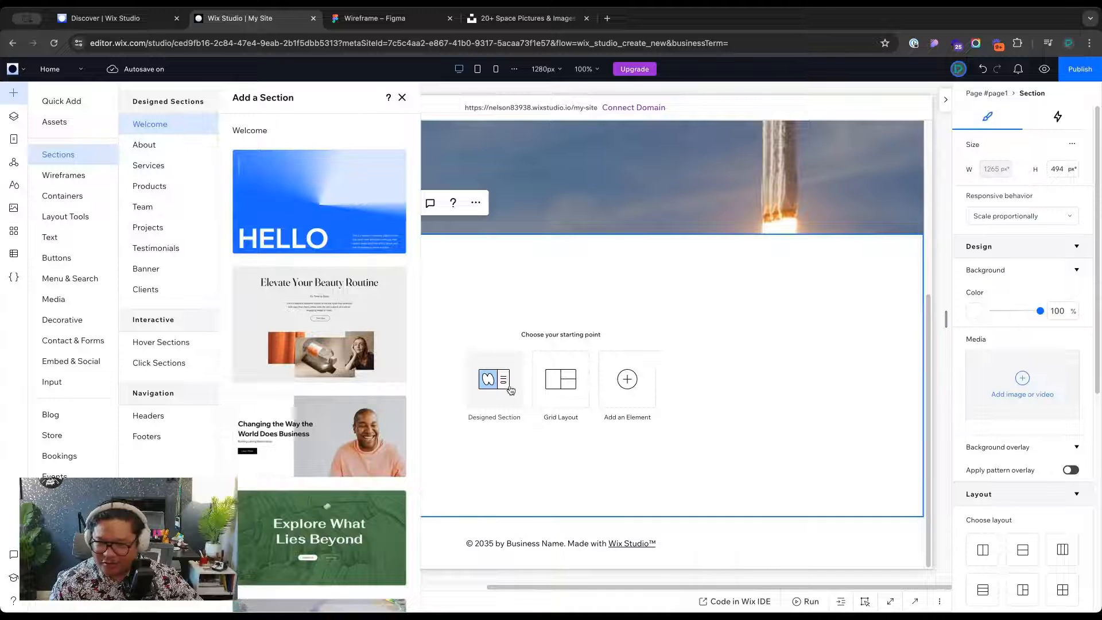
left_click(70, 423)
left_click(293, 281)
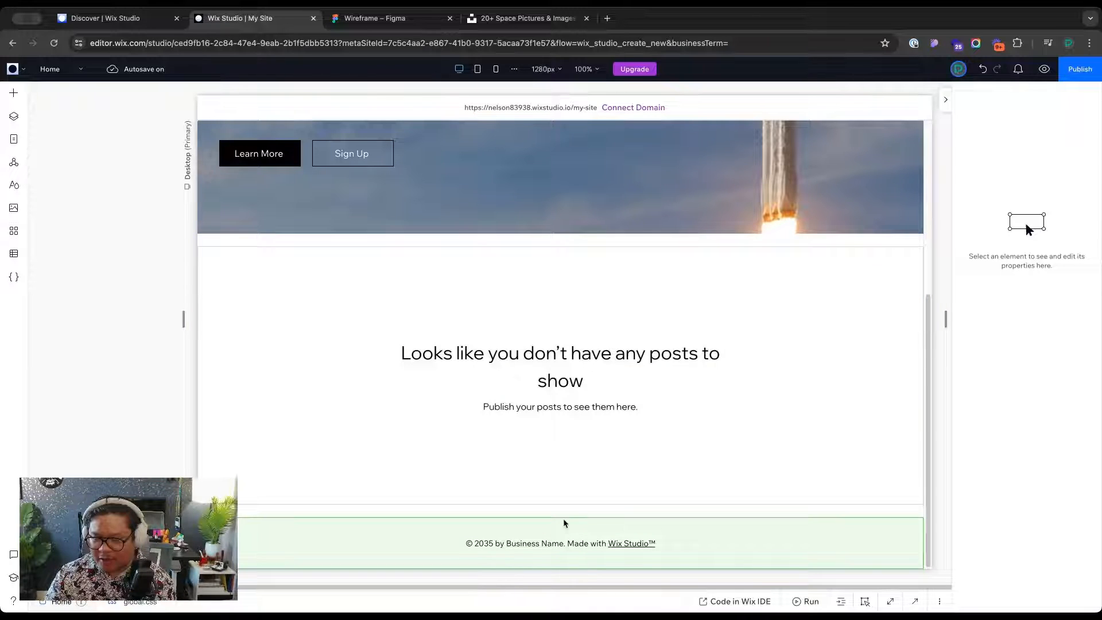
left_click(563, 495)
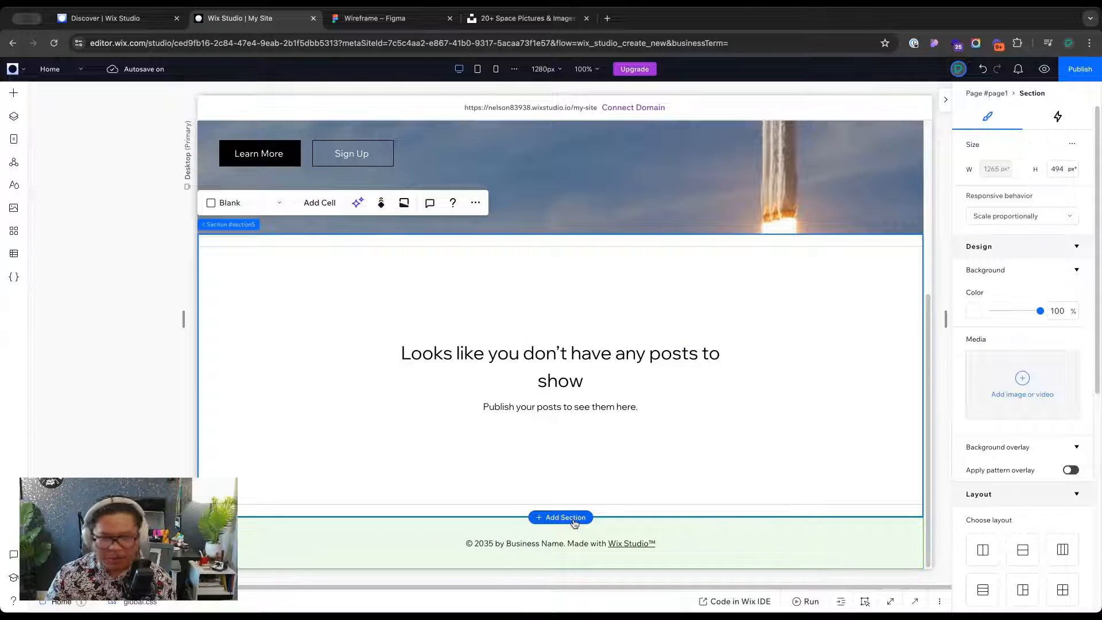
scroll(574, 523, "up", 5)
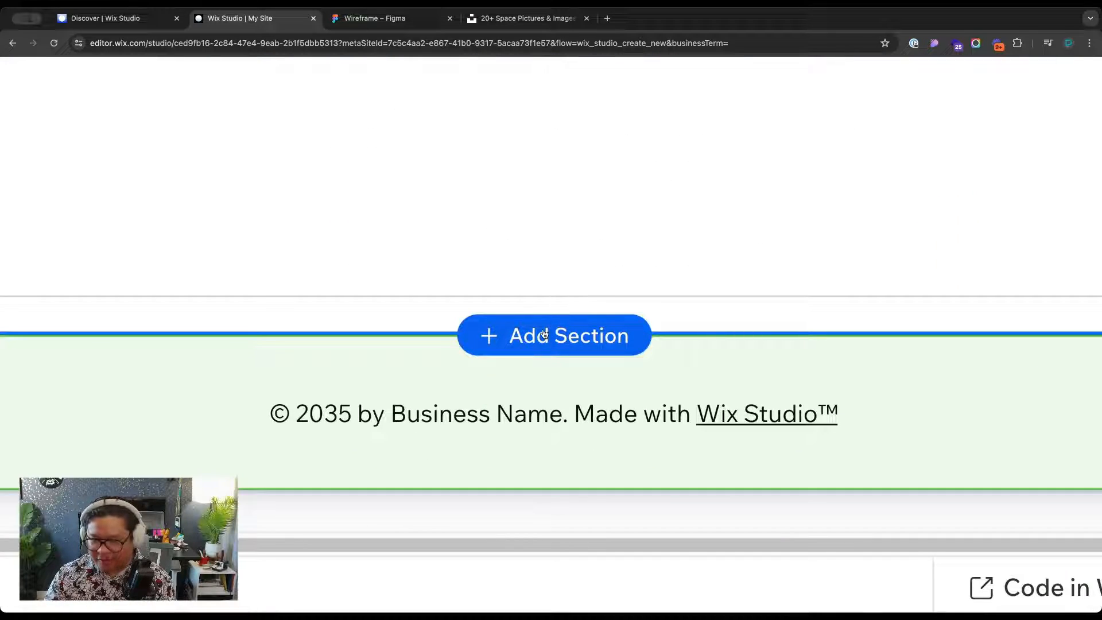
scroll(544, 333, "down", 5)
From the post list's post manager, create the AI-written post "Reserving a Hotel Room in Space: Your Ultimate Guide", save it and publish it
left_click(500, 366)
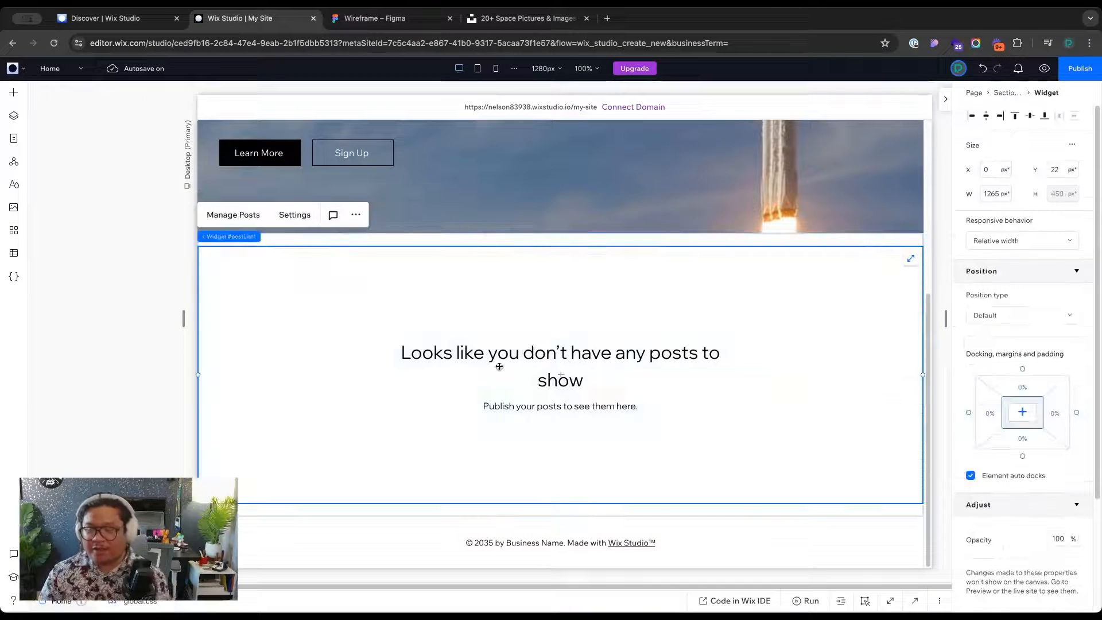
left_click(251, 218)
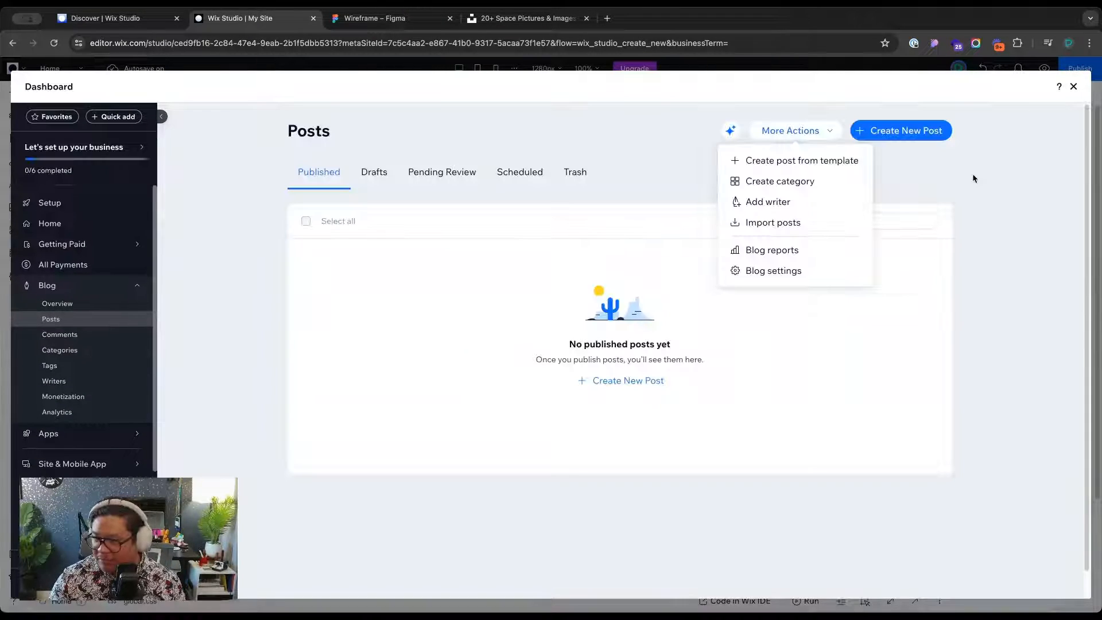
left_click(973, 179)
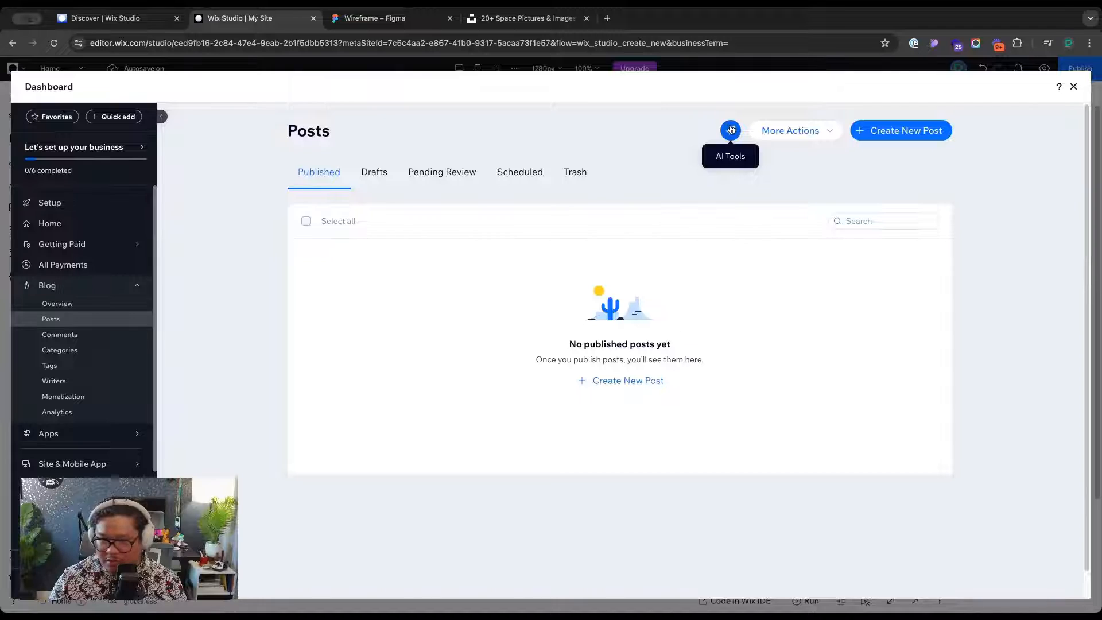
left_click(730, 130)
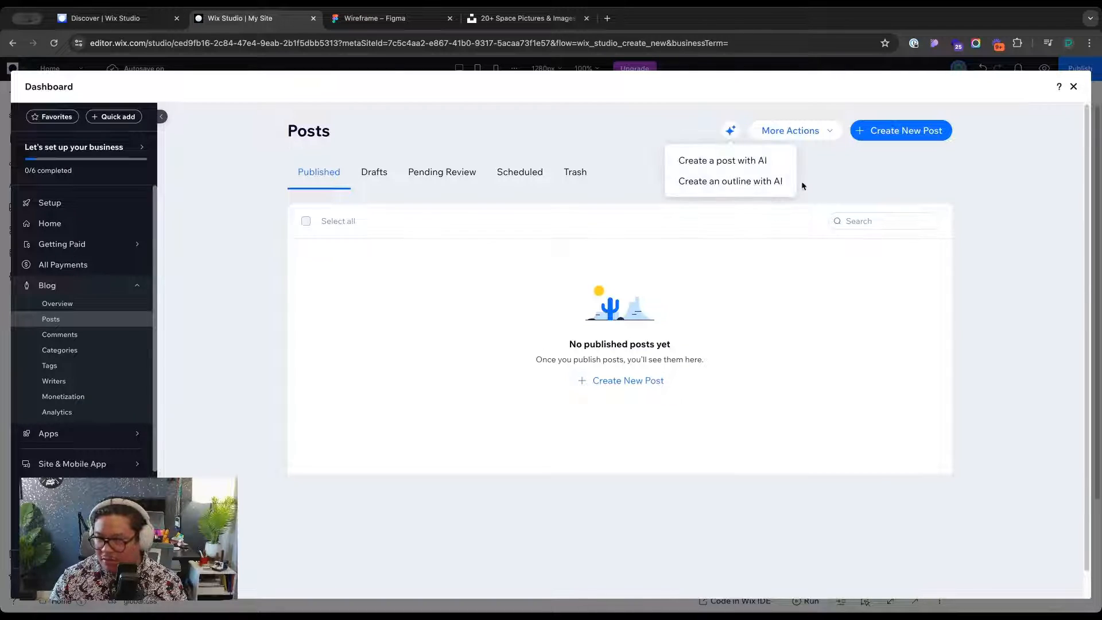
left_click(747, 166)
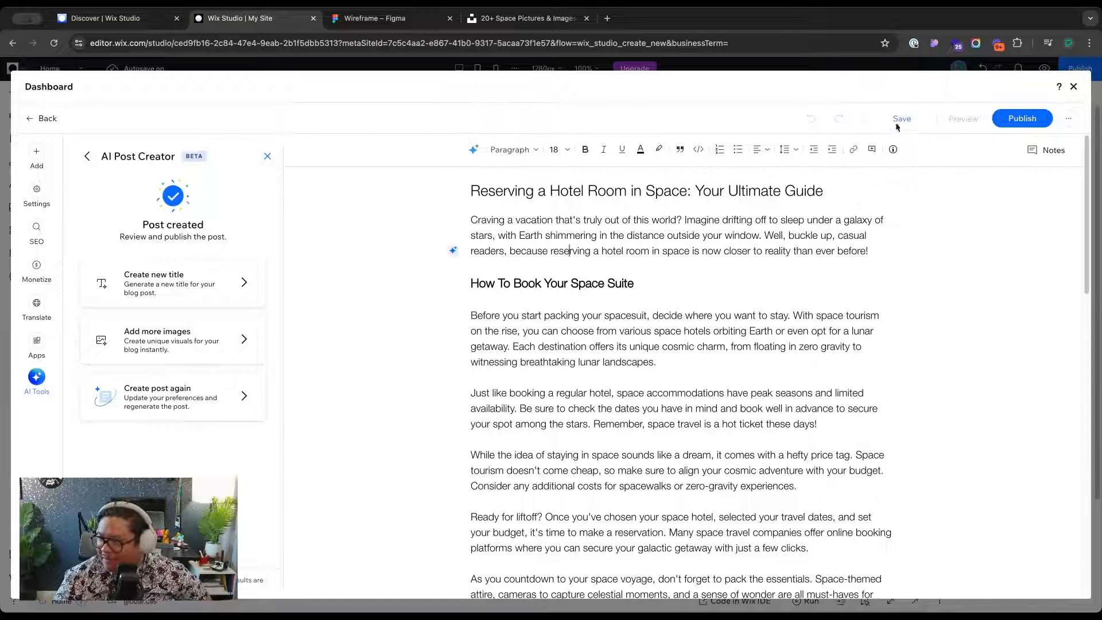
left_click(897, 124)
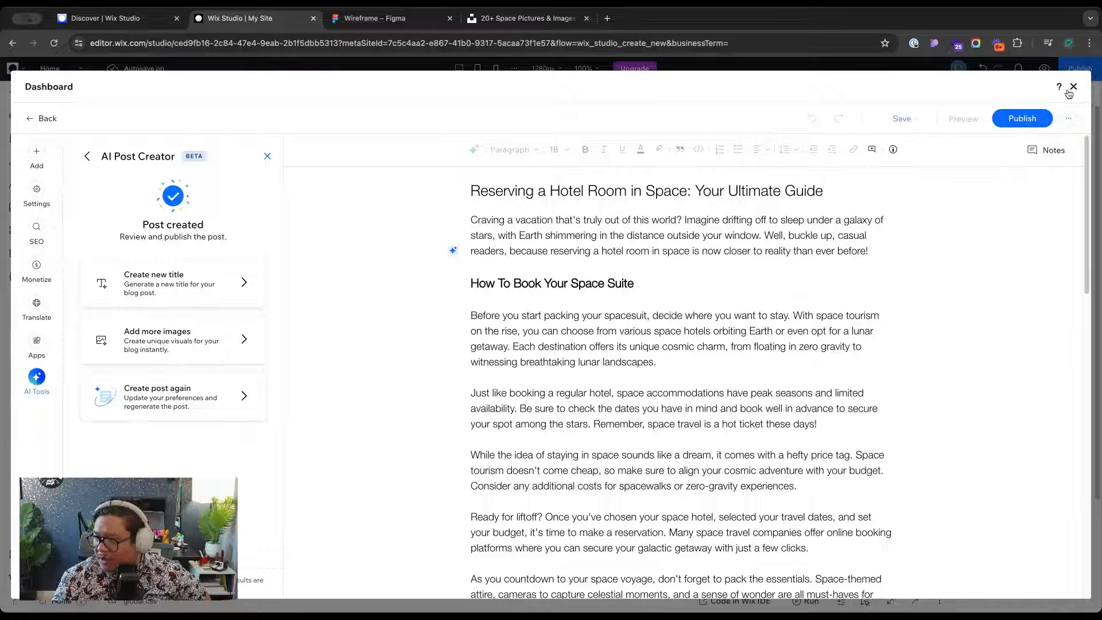
left_click(1022, 122)
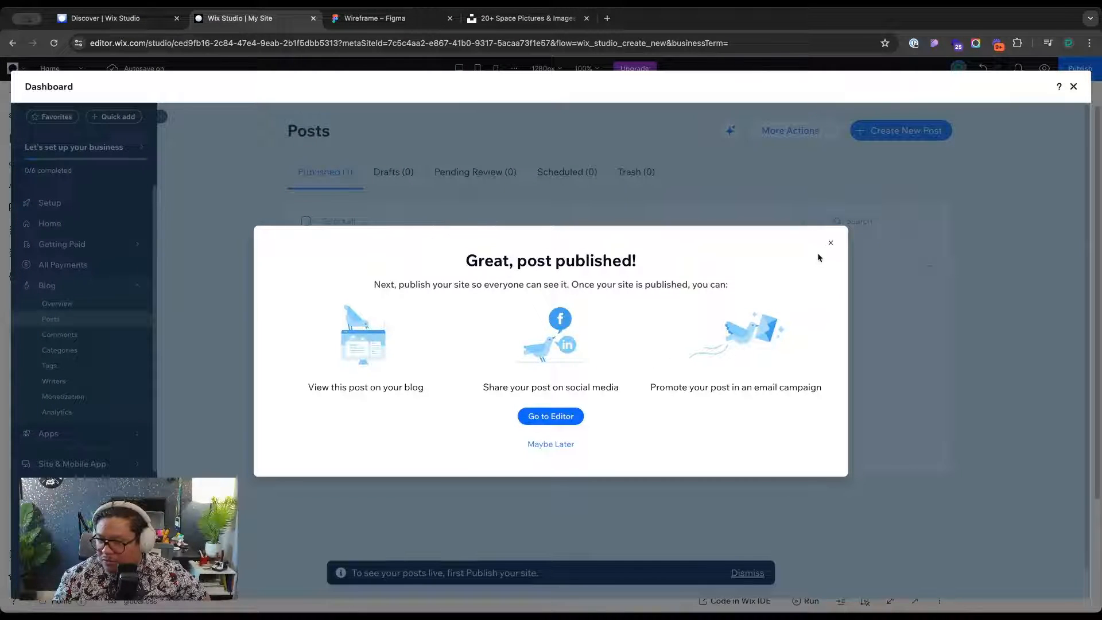
left_click(832, 242)
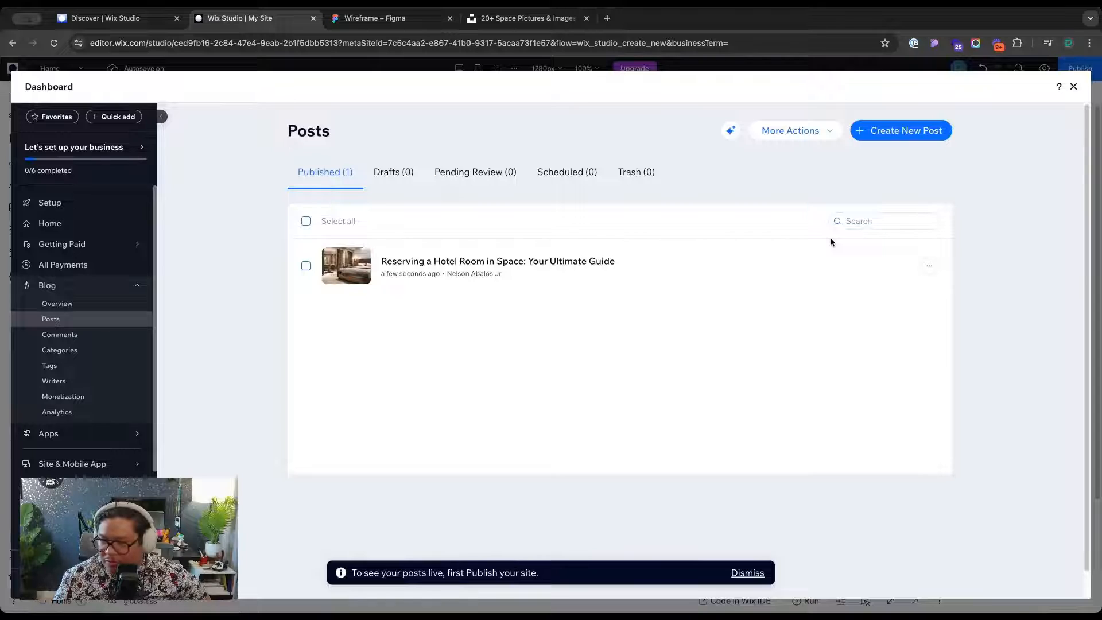
Create and publish a second AI-written blog post, "Vacationing Among the Stars: An Out-of-This-World Experience!"
left_click(729, 130)
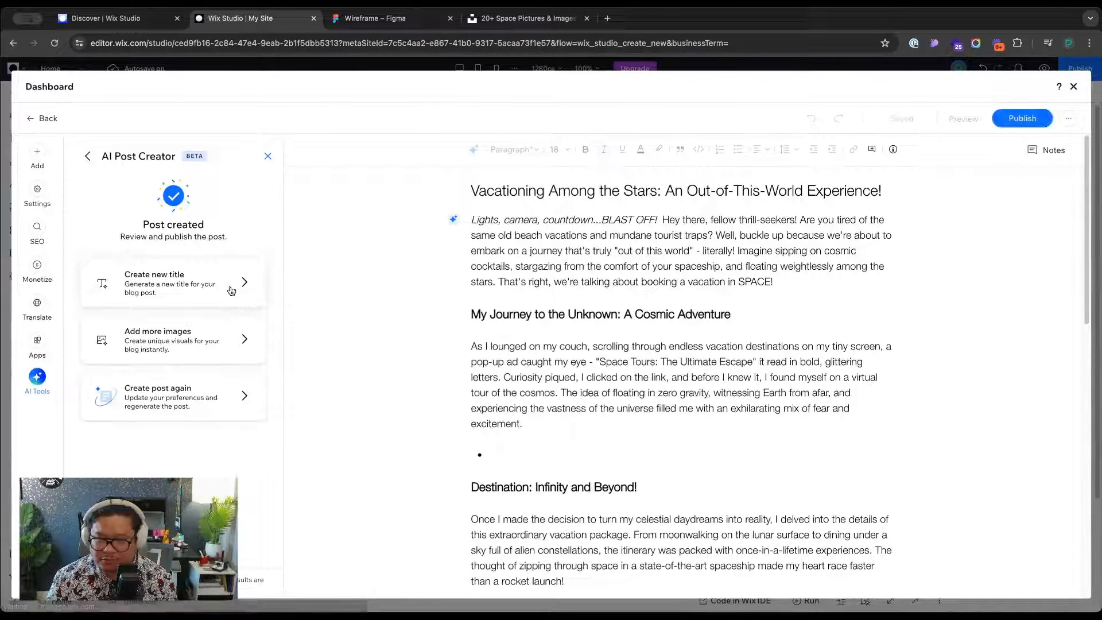
left_click(1022, 118)
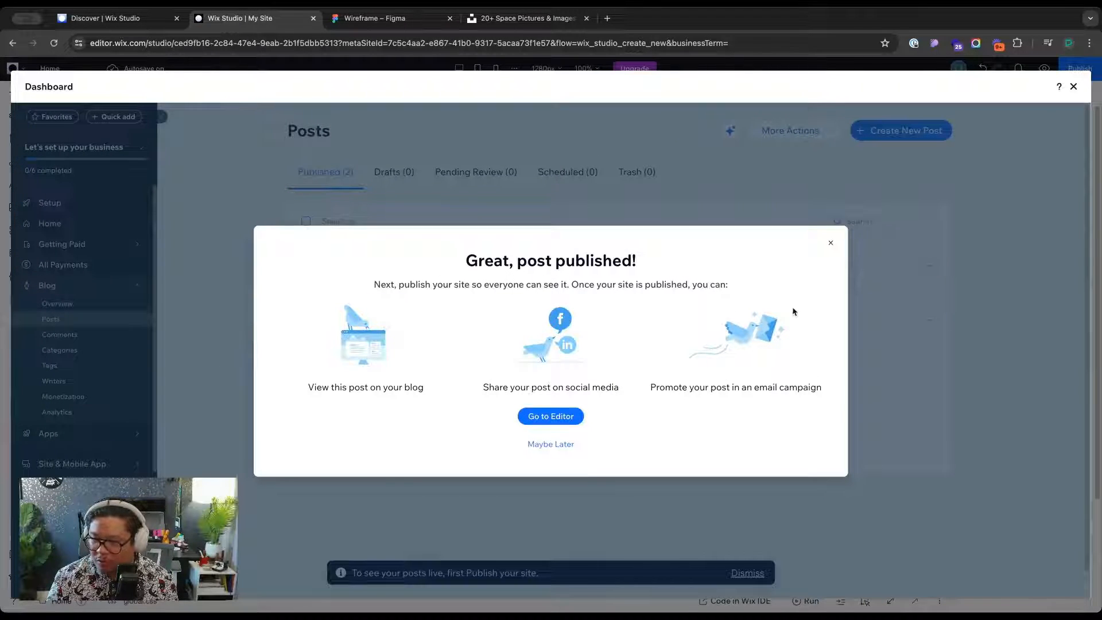
left_click(830, 242)
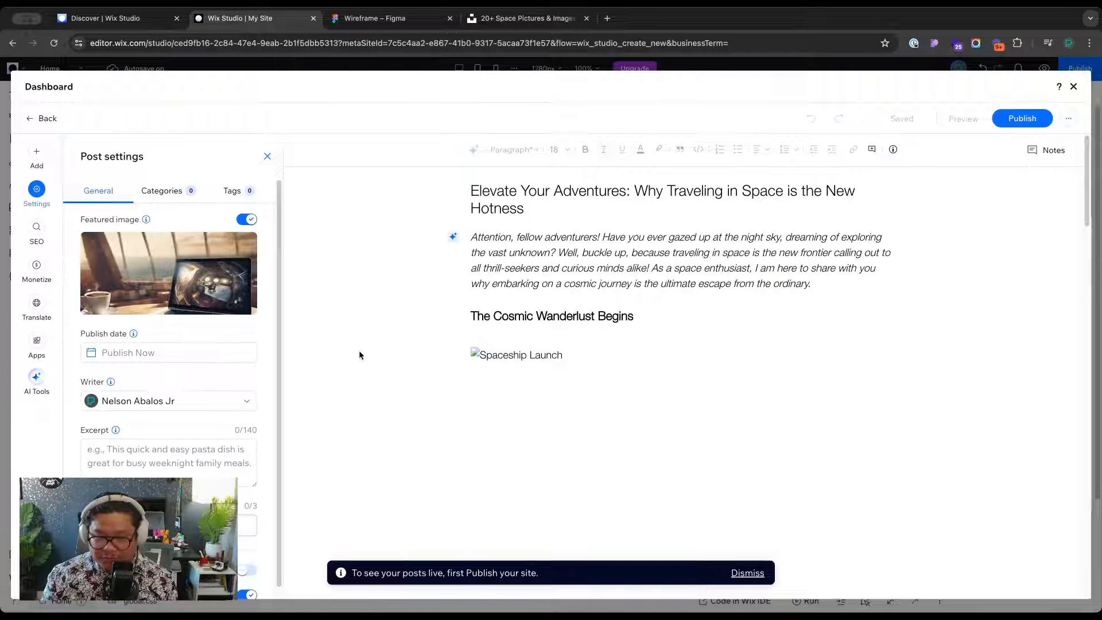
Publish the AI post "Elevate Your Adventures: Why Traveling in Space is the New Hotness", and republish "Vacationing Among the Stars" with a featured image of an astronaut
left_click(1022, 118)
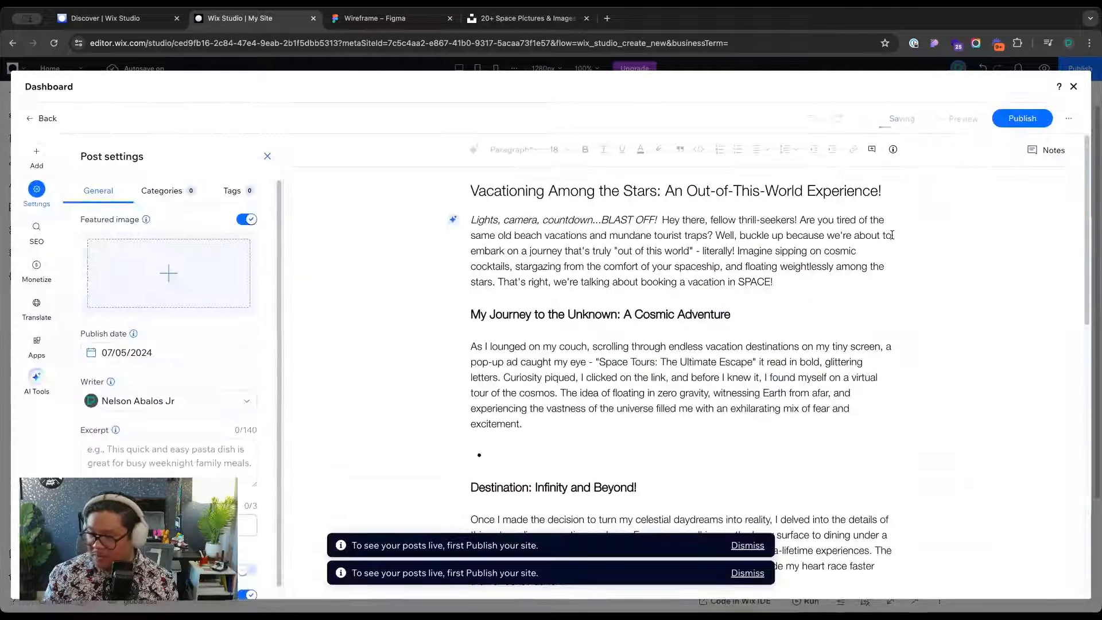
left_click(1022, 118)
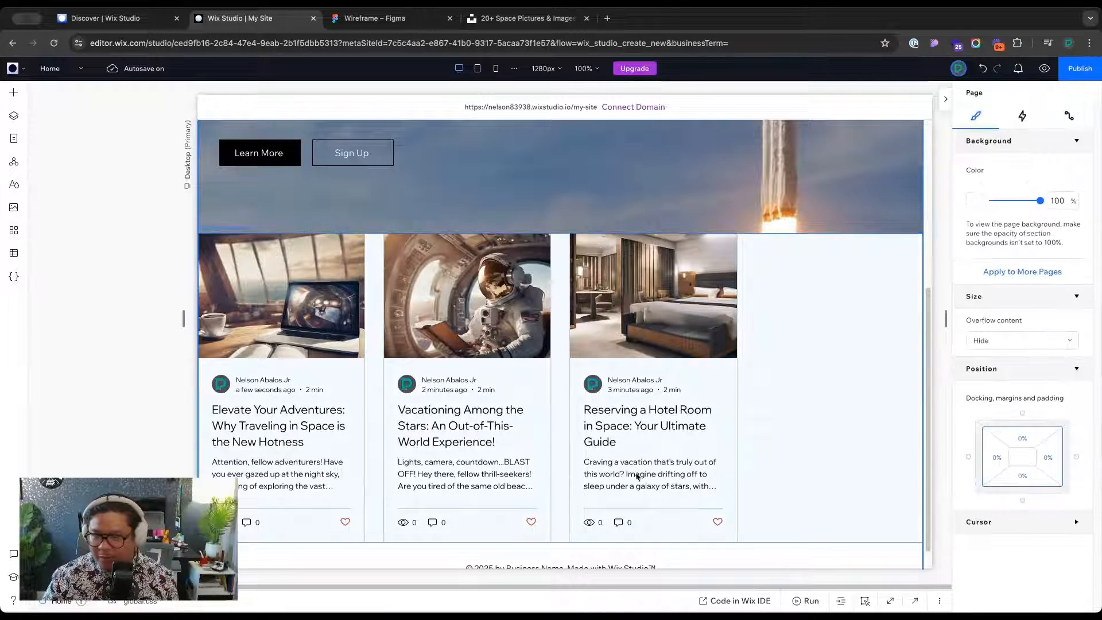
Add equal padding on all four sides of the section containing the blog post list
scroll(637, 476, "up", 4)
scroll(746, 401, "down", 5)
left_click(709, 362)
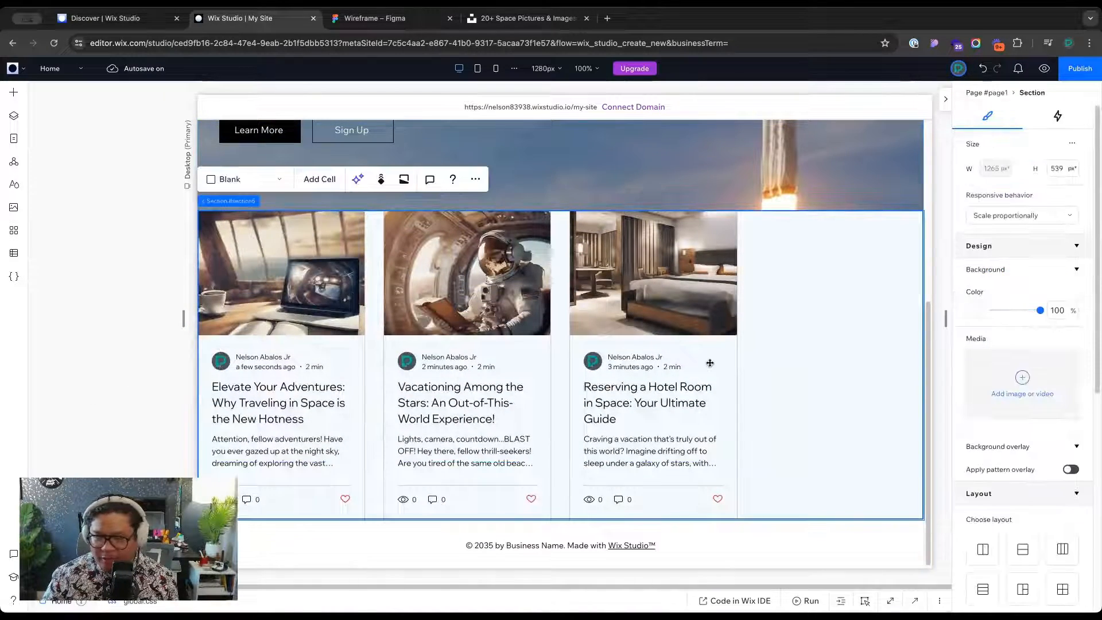
scroll(1025, 415, "down", 5)
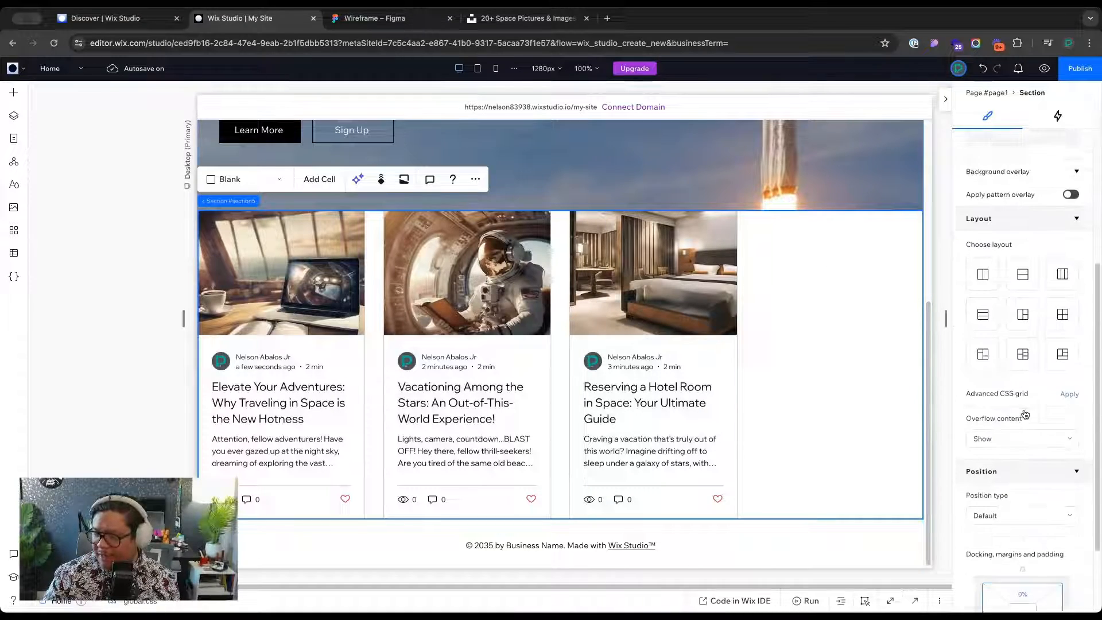
scroll(1024, 415, "down", 3)
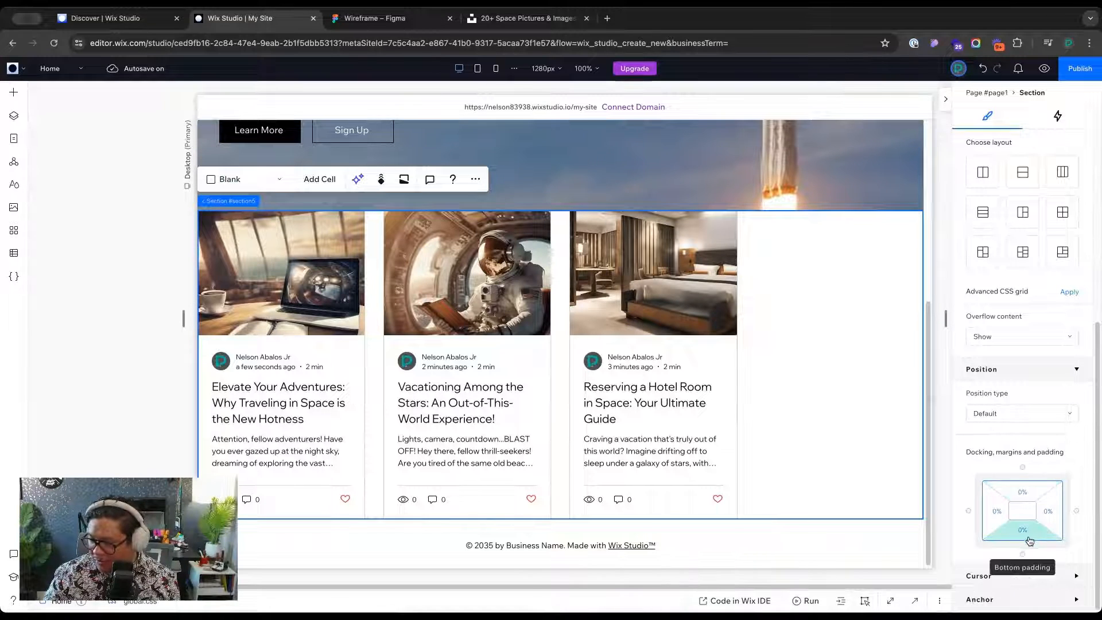
left_click(1025, 489)
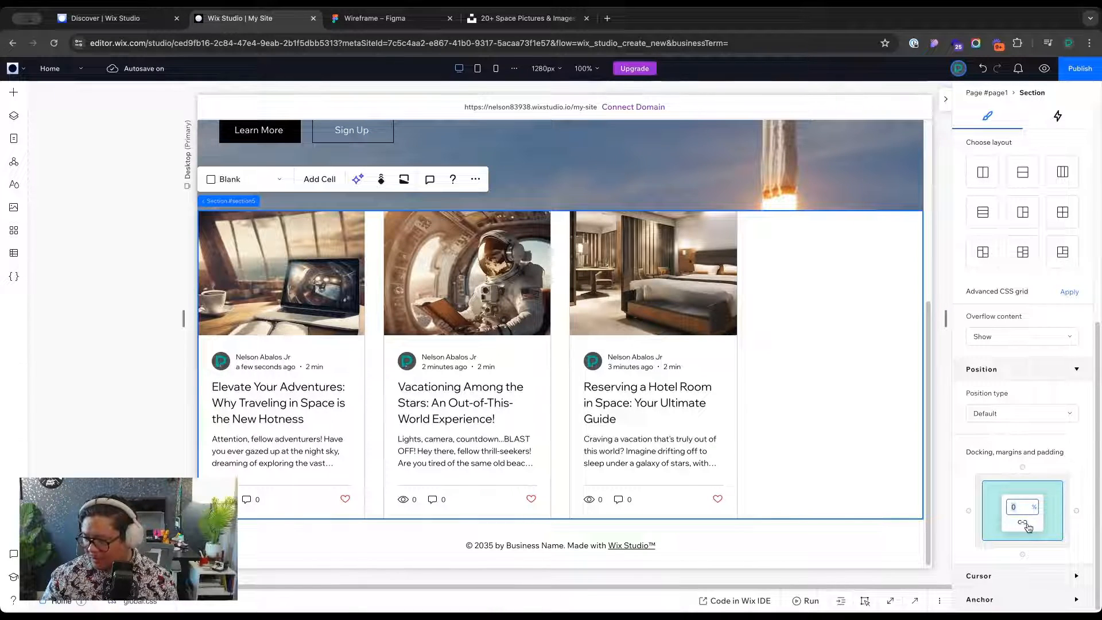
Examine the post list's settings, docking and margins, layer actions and parent section for a way to make it fill the section
left_click(535, 391)
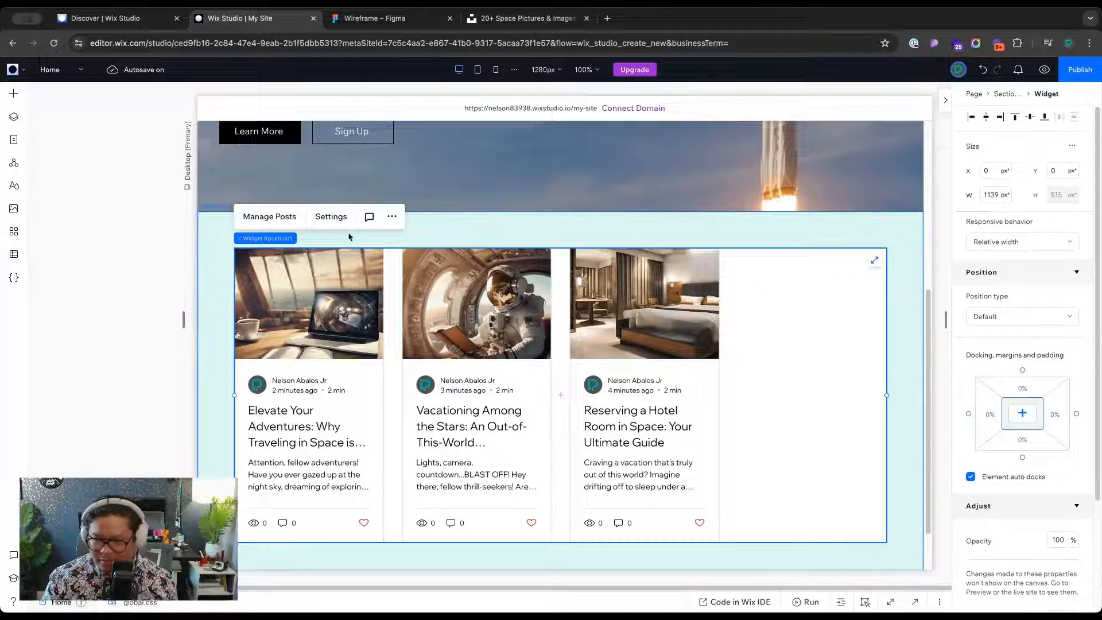
left_click(328, 218)
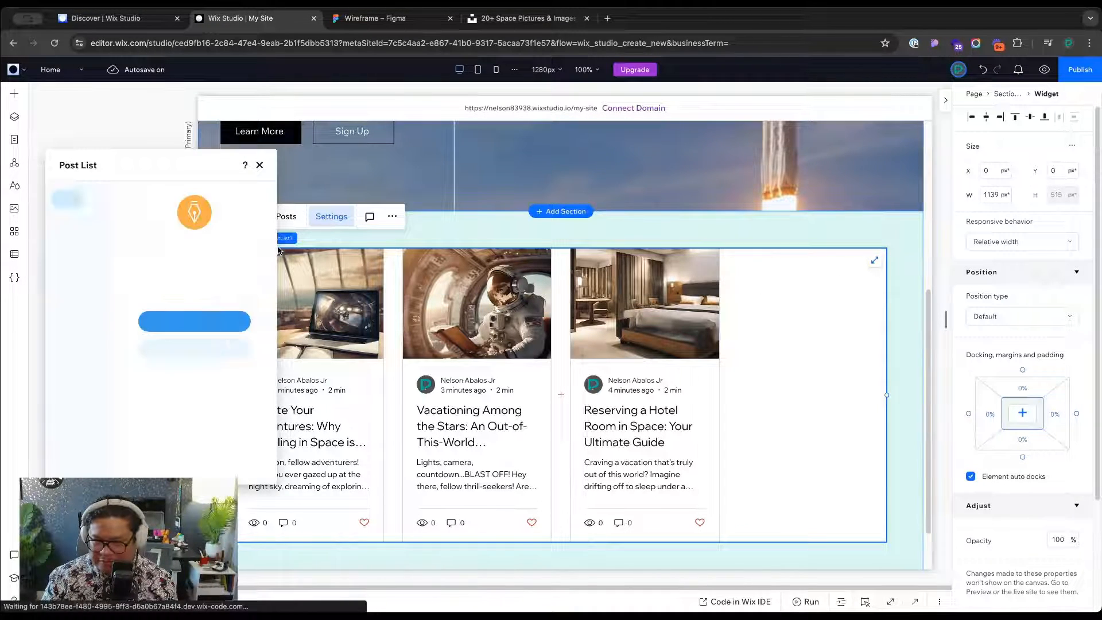
left_click(259, 165)
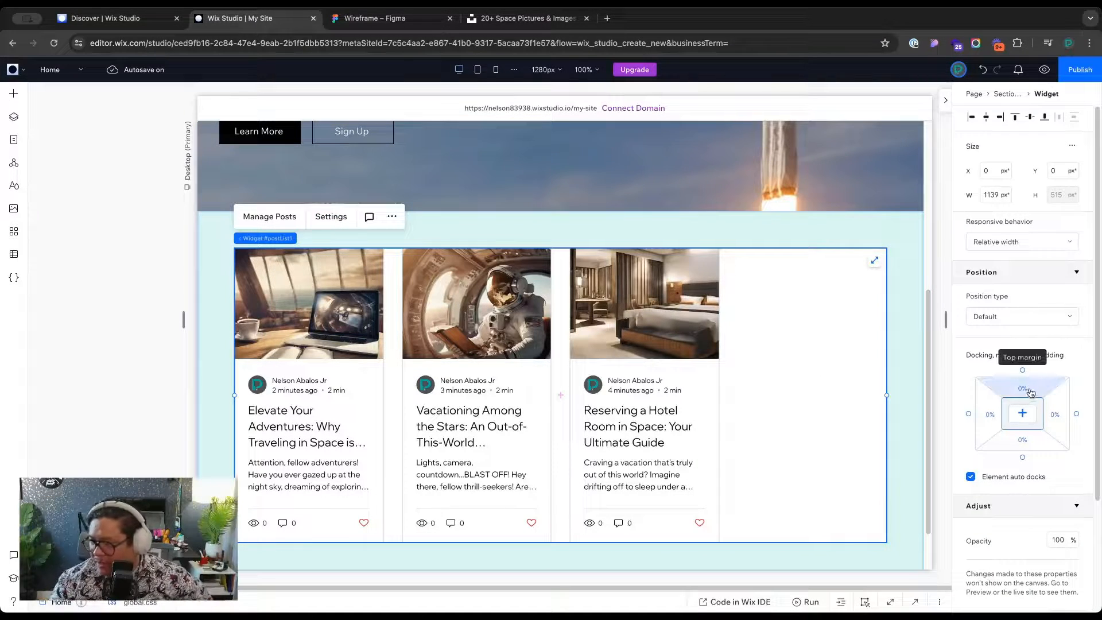
scroll(1008, 336, "down", 3)
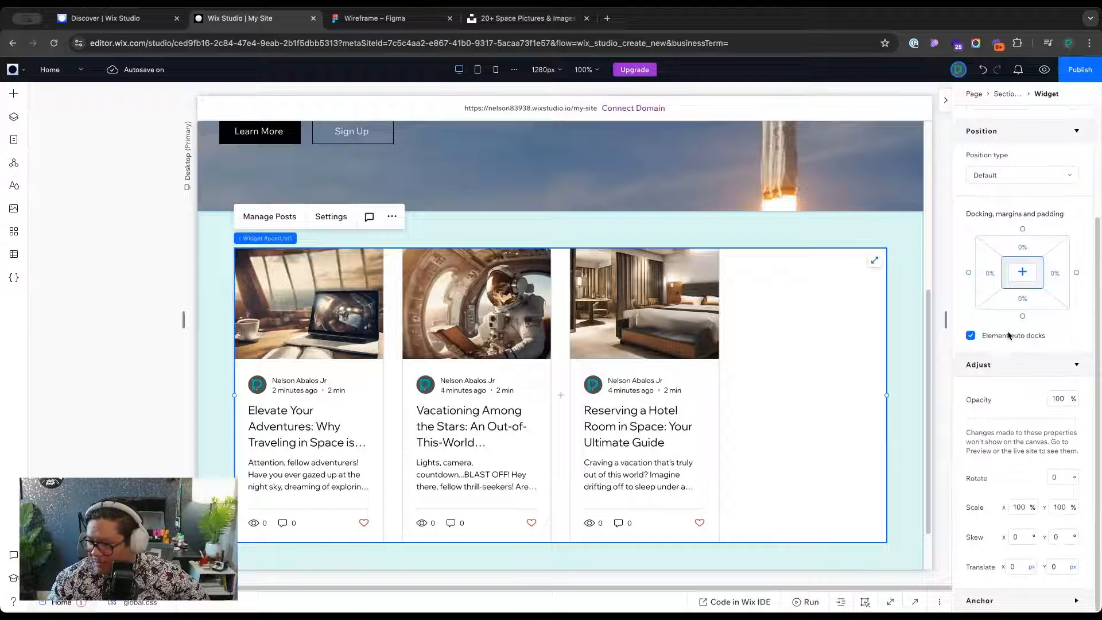
left_click(13, 116)
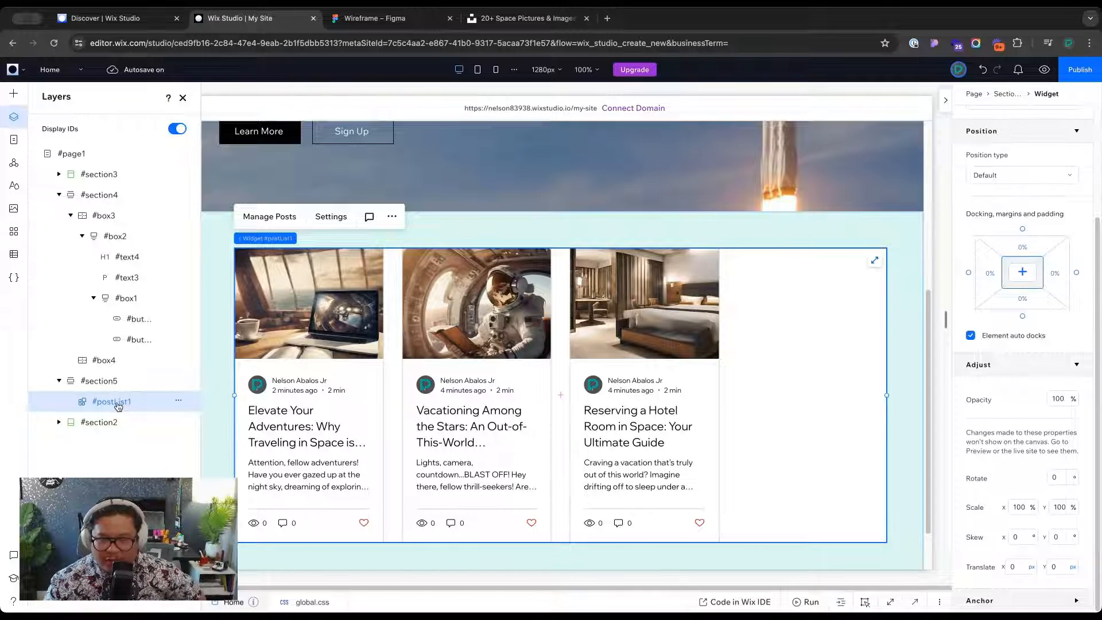
left_click(178, 401)
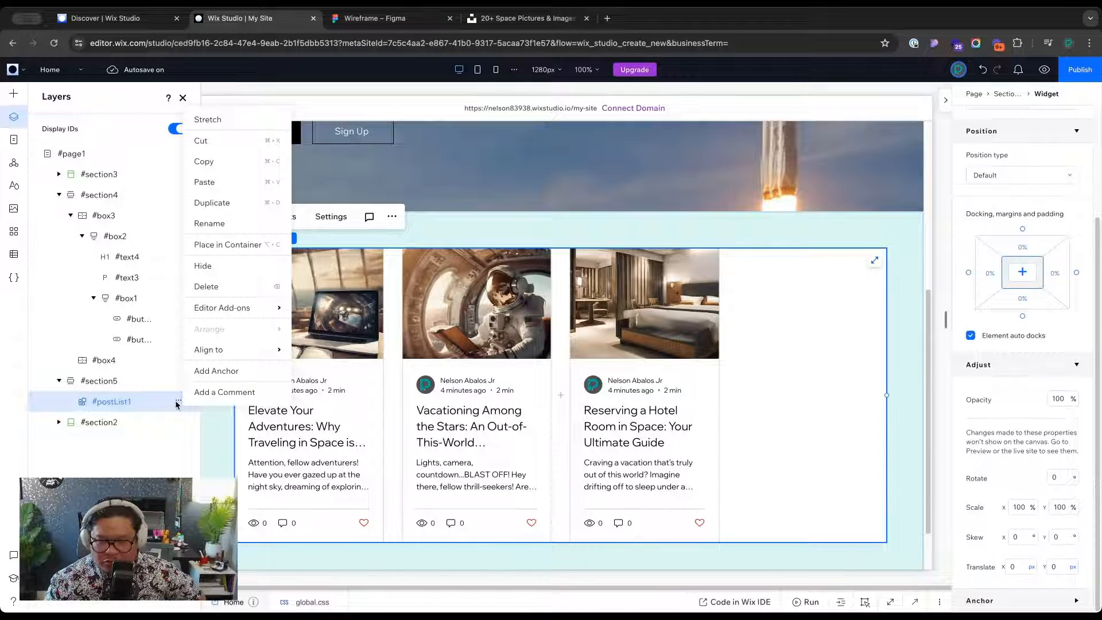
left_click(123, 404)
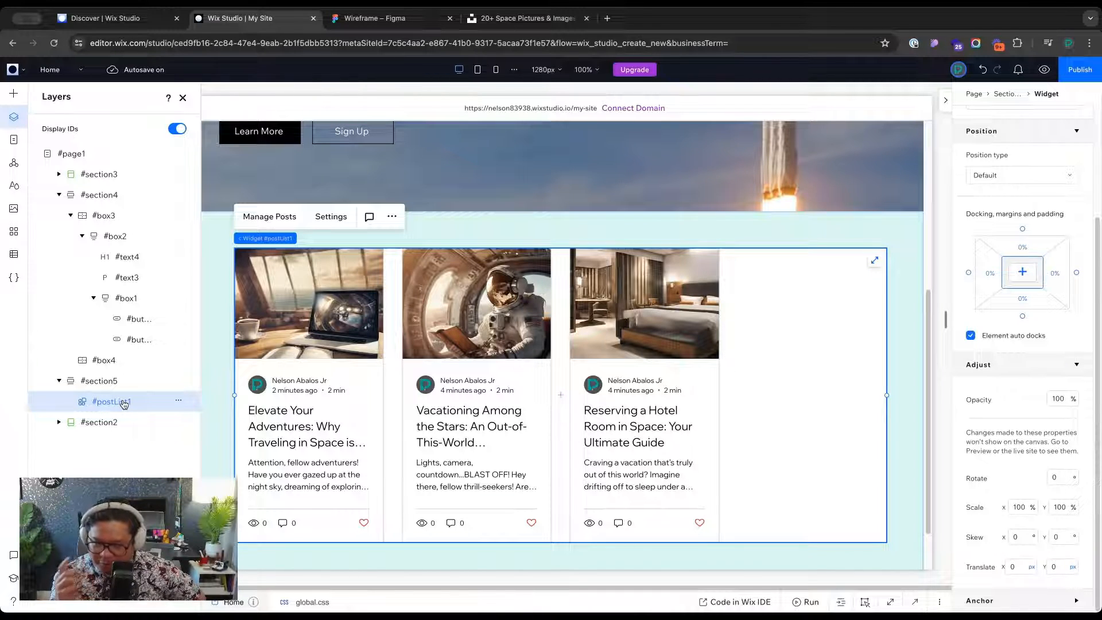
left_click(108, 386)
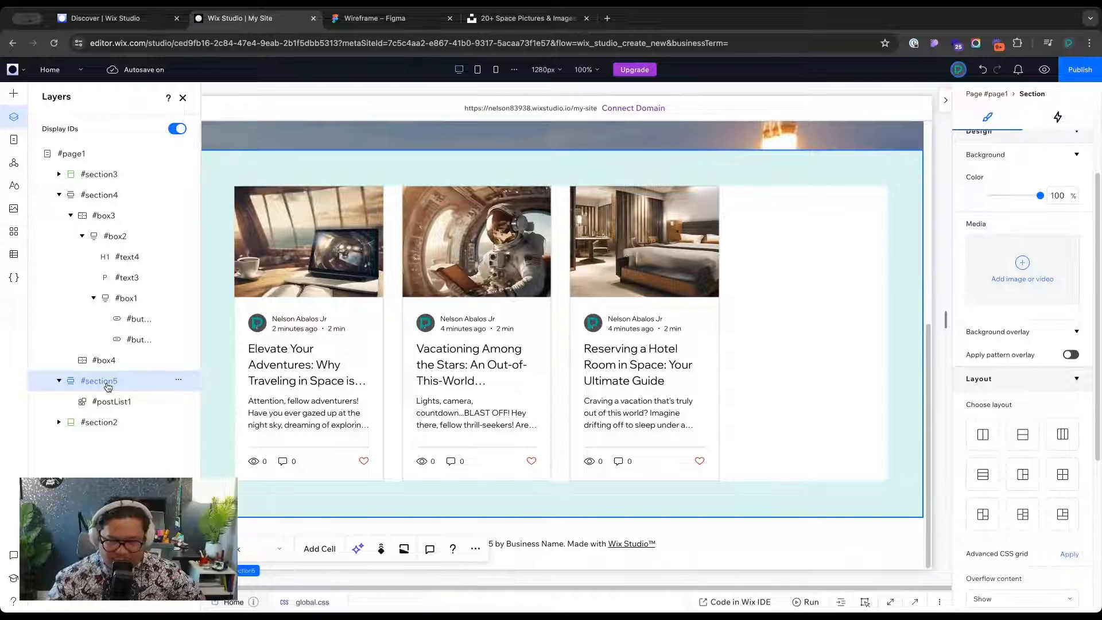
left_click(115, 399)
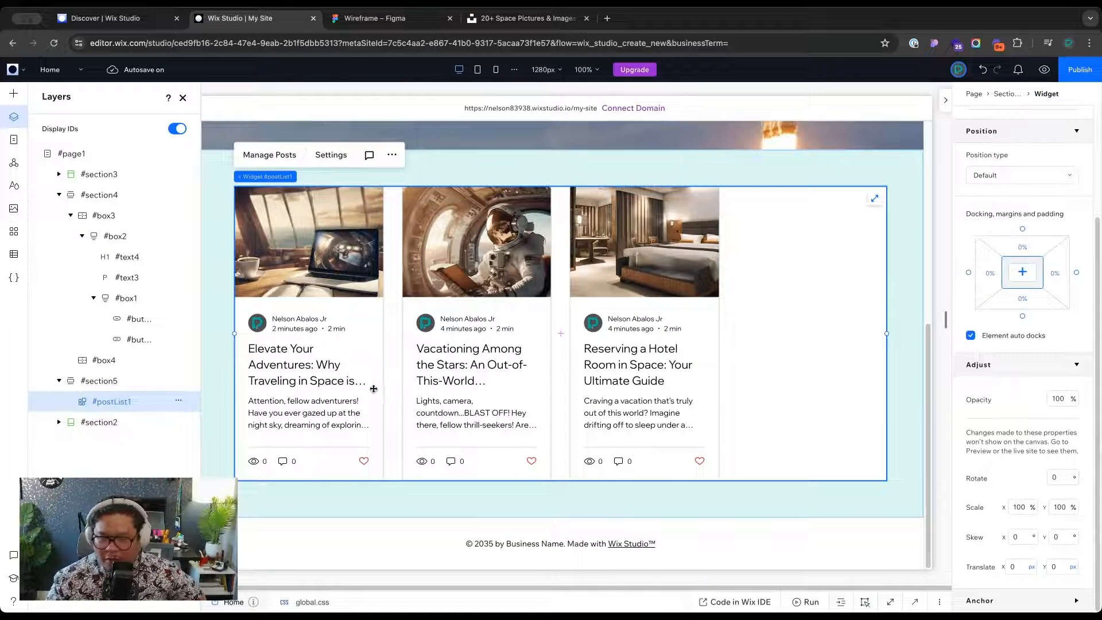
Try stretching the post list to fill its section, and unstretch it
left_click(391, 155)
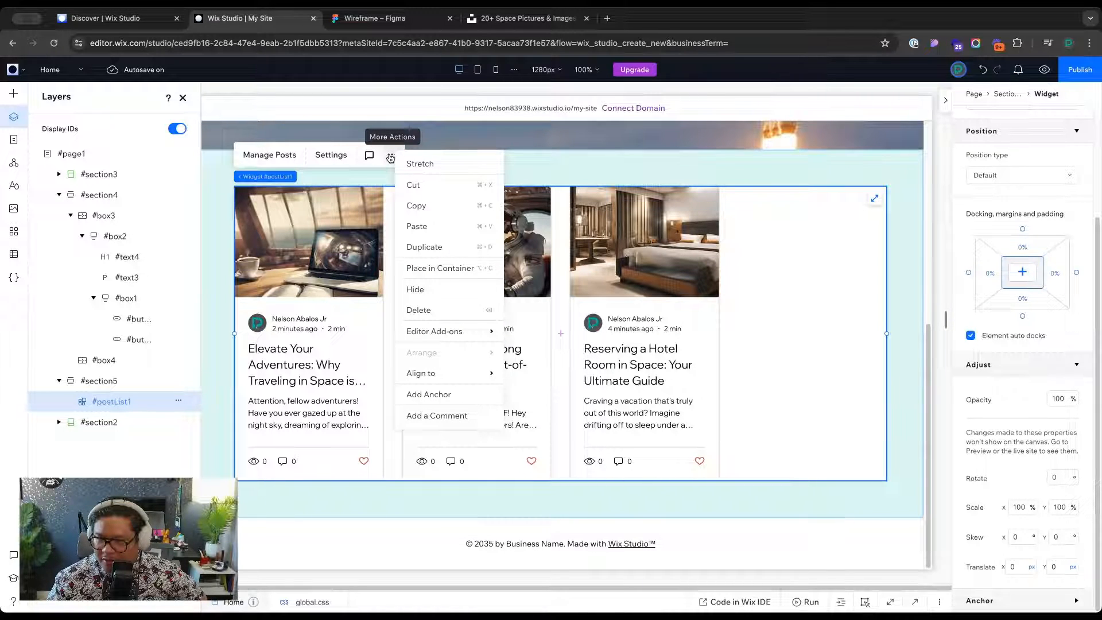
left_click(445, 167)
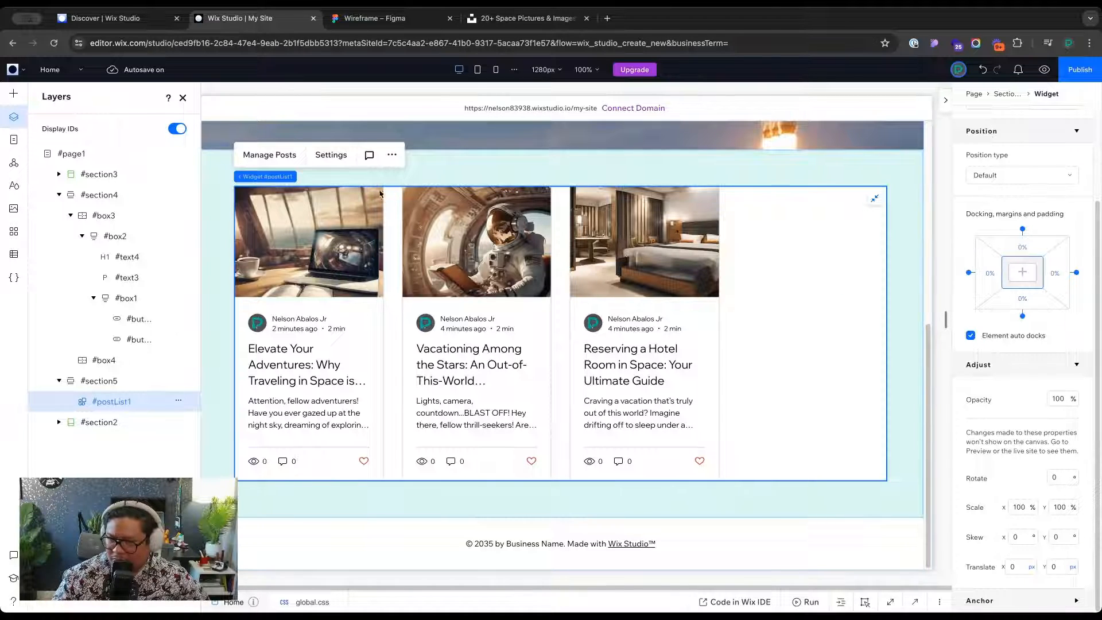
left_click(388, 160)
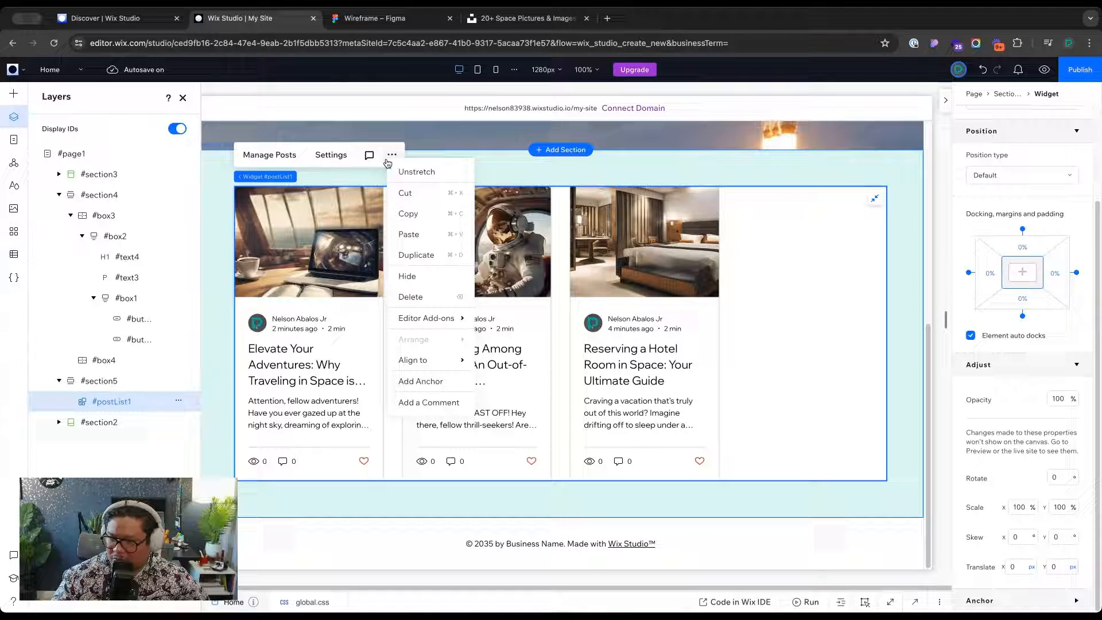
left_click(416, 172)
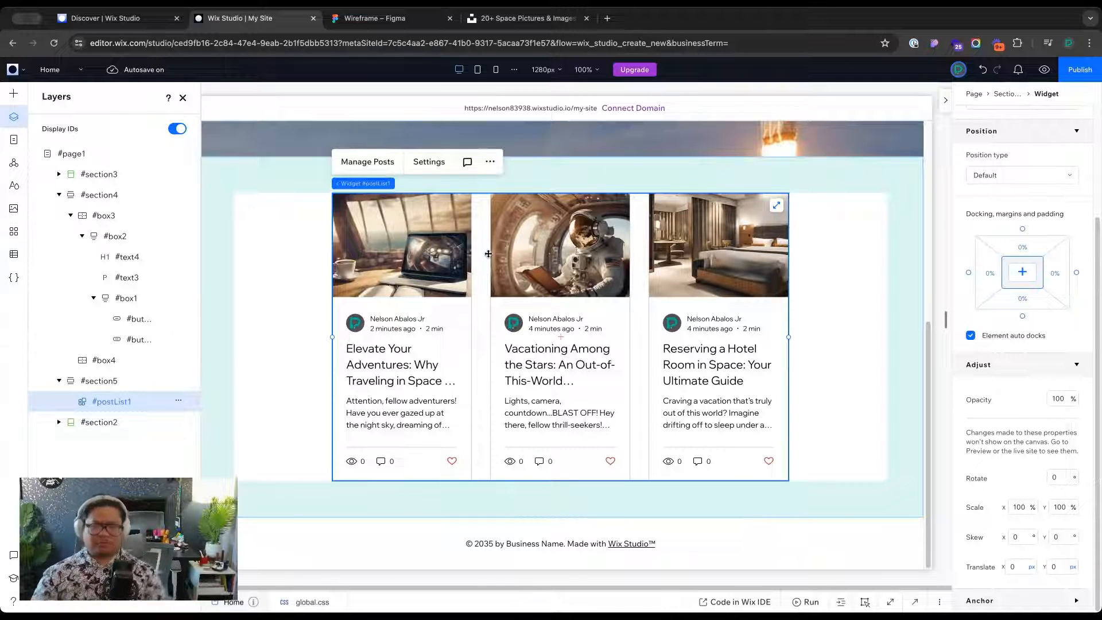
Try the Stretch option on the blog post list once more, and revert it
left_click(489, 161)
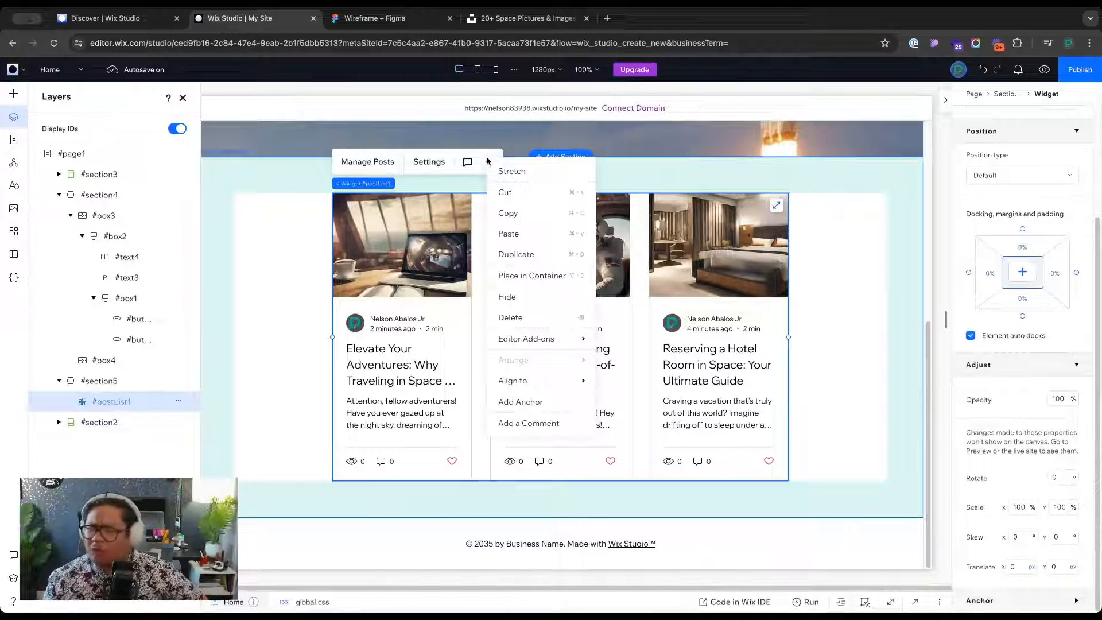
left_click(515, 171)
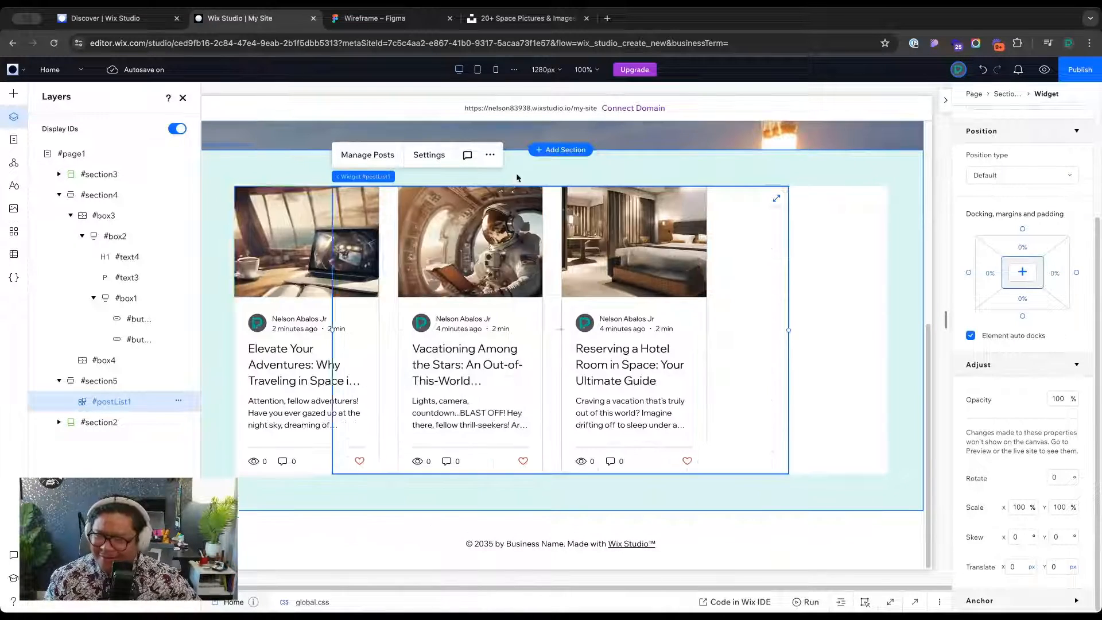
left_click(391, 154)
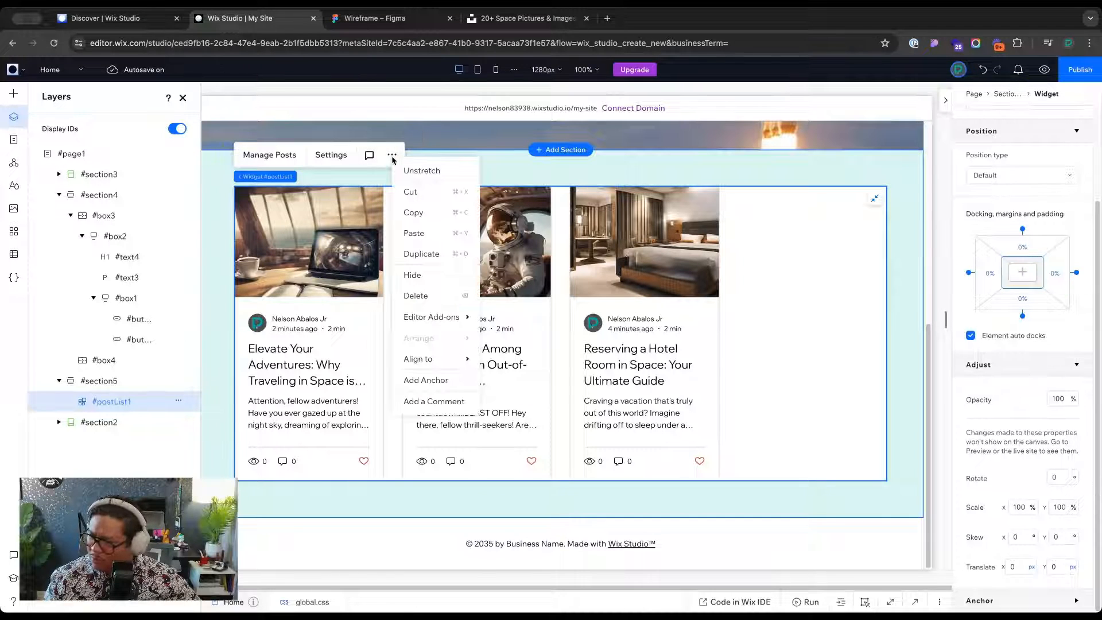
left_click(408, 170)
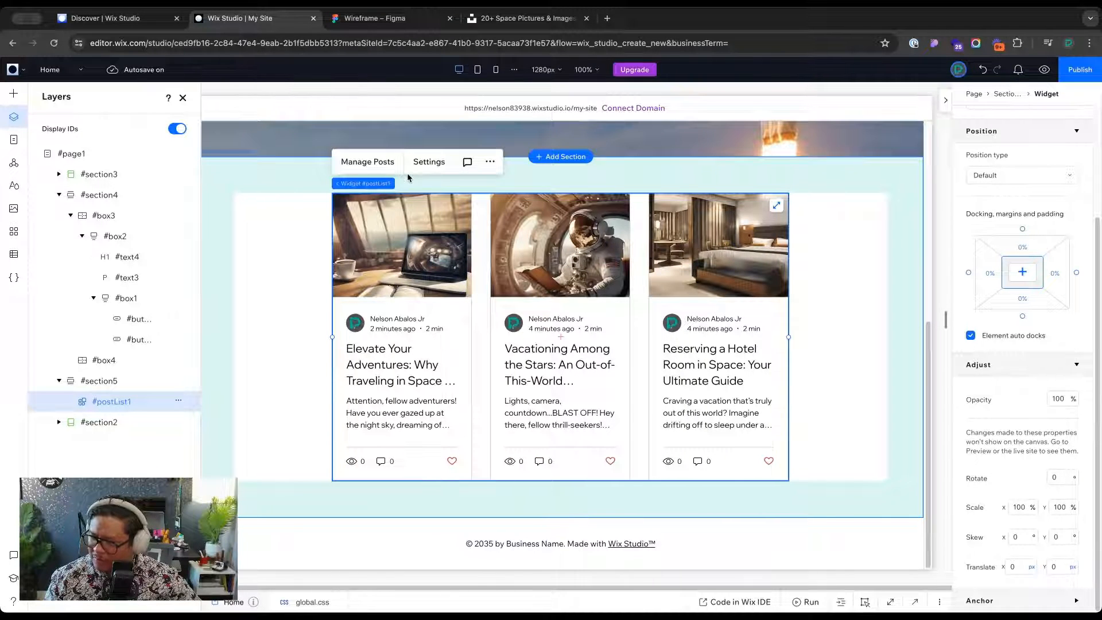
Widen the blog post list on both sides to about 1075 px so its three cards span most of the section
left_click_drag(788, 337, 886, 346)
left_click_drag(331, 351, 237, 355)
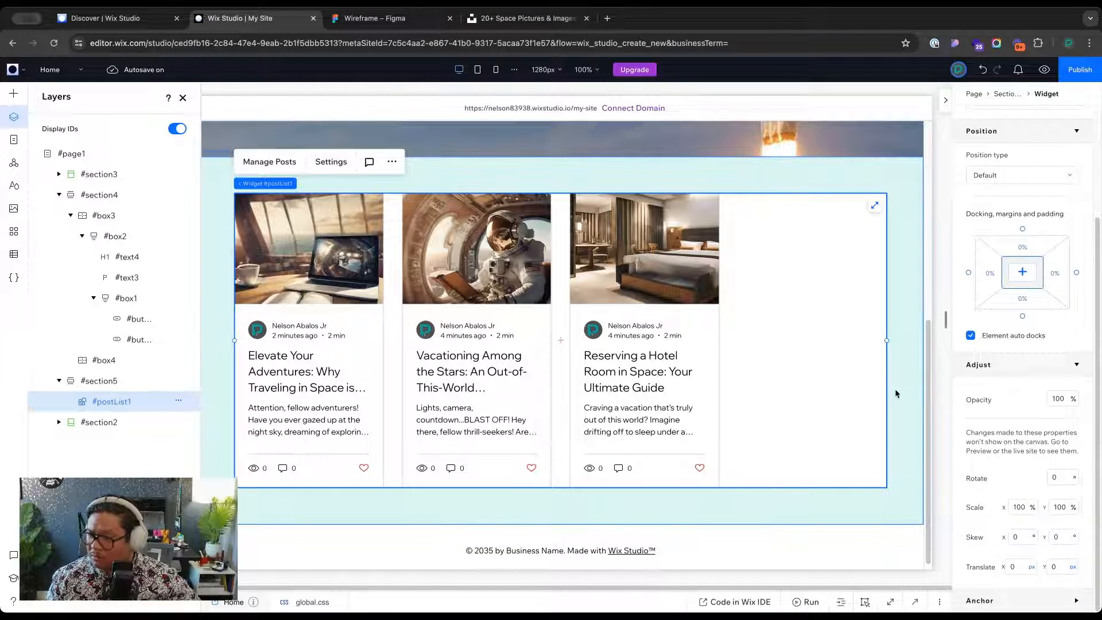
left_click_drag(887, 340, 850, 355)
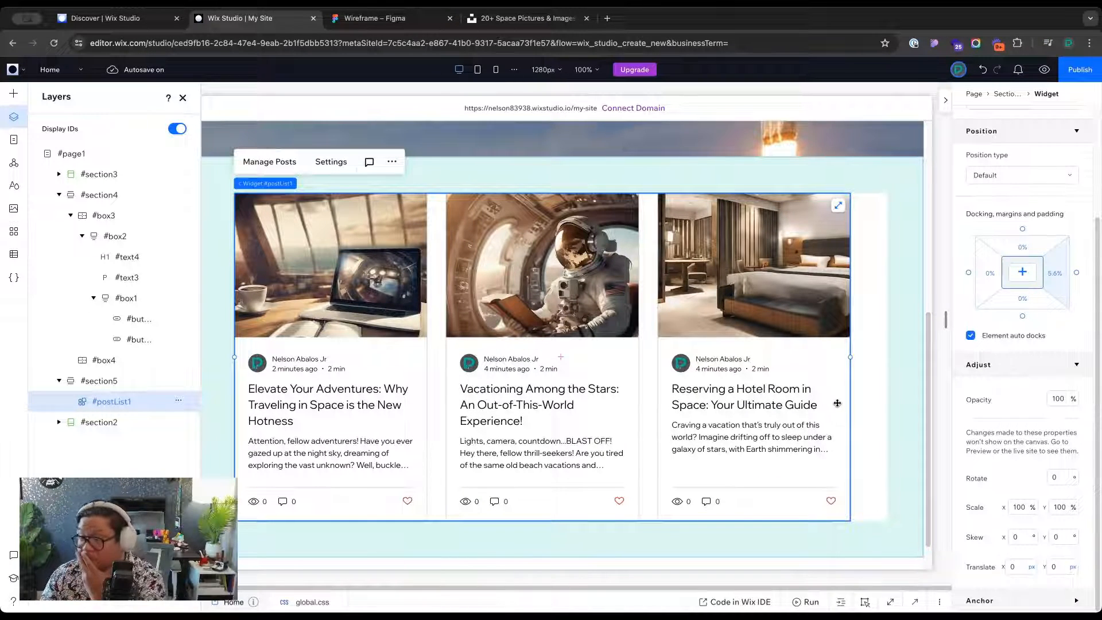
left_click_drag(850, 357, 846, 356)
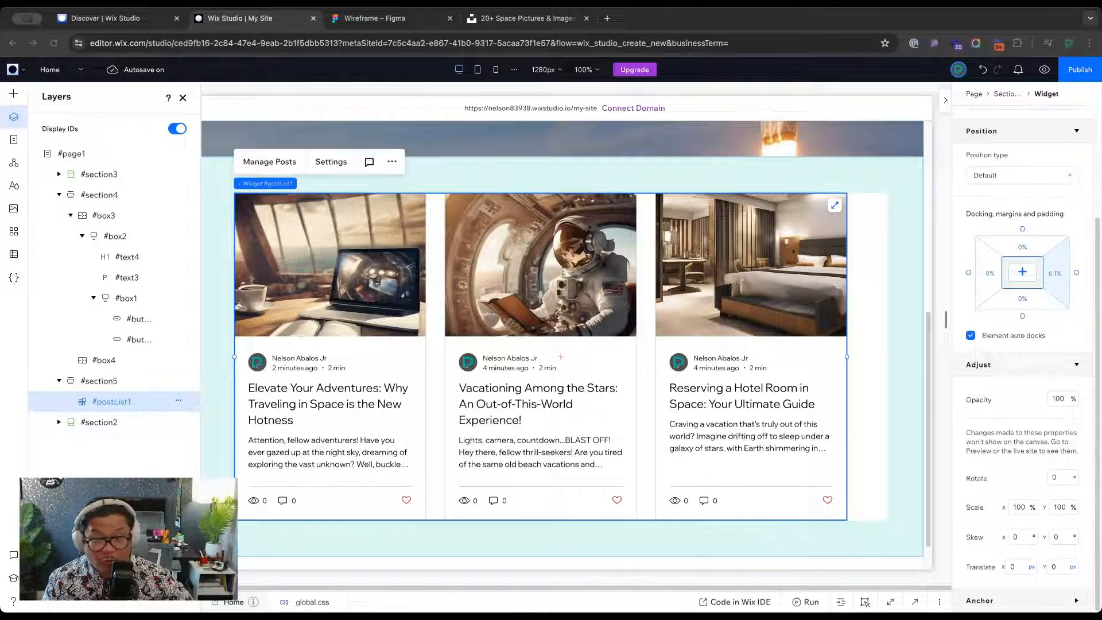
Check the blog section in the Figma wireframe, return to Wix Studio, and add a Heading 2 text at the top of the post list
left_click(12, 96)
left_click(394, 18)
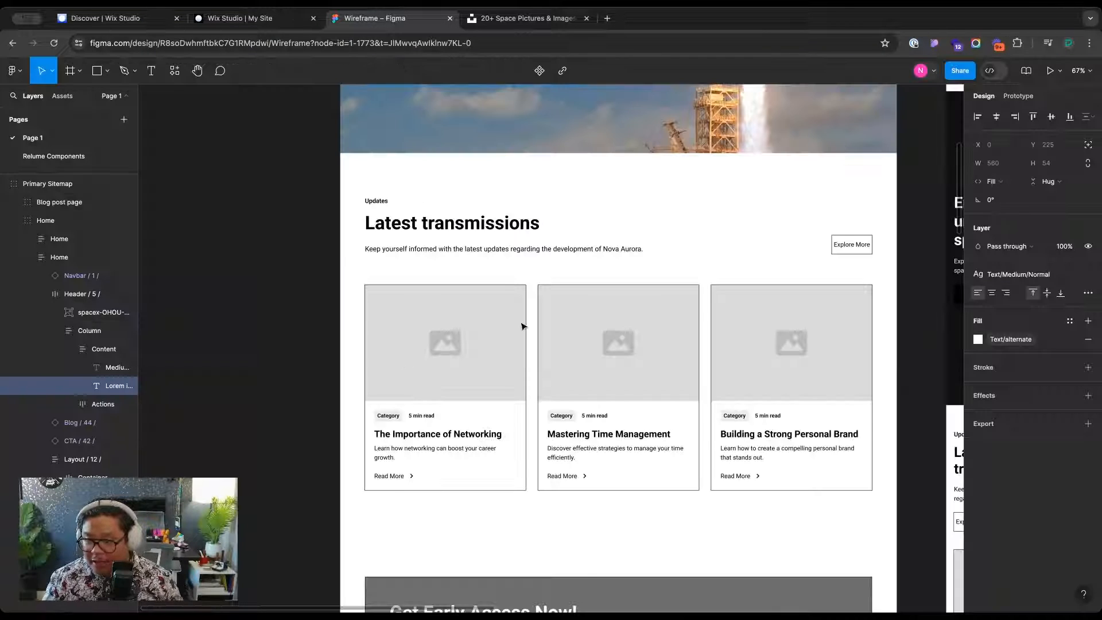
left_click(278, 19)
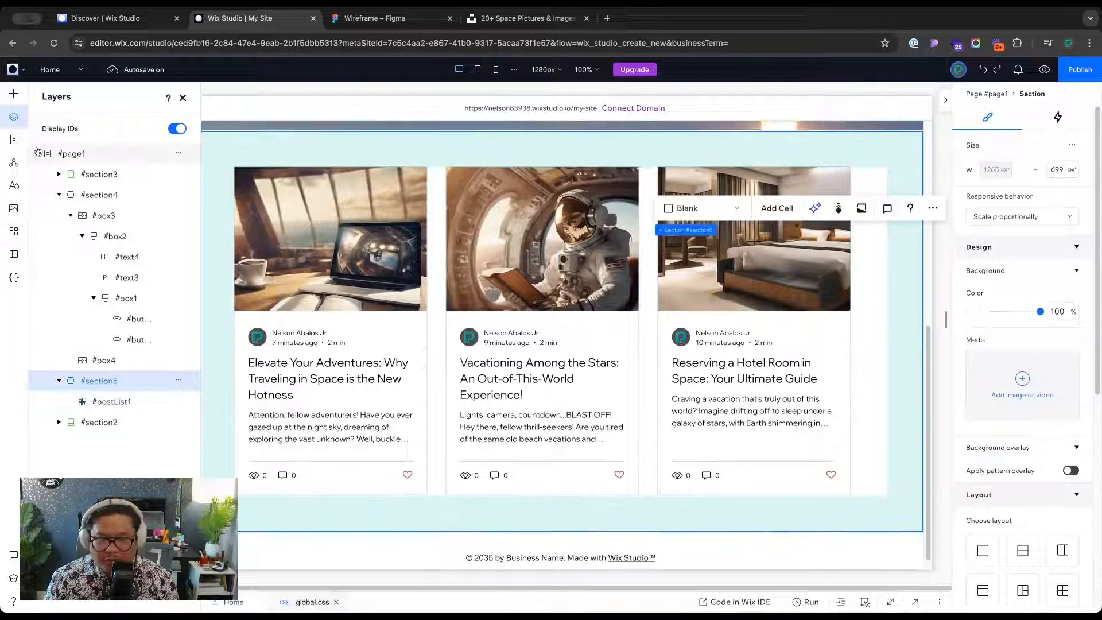
left_click(13, 94)
left_click(58, 238)
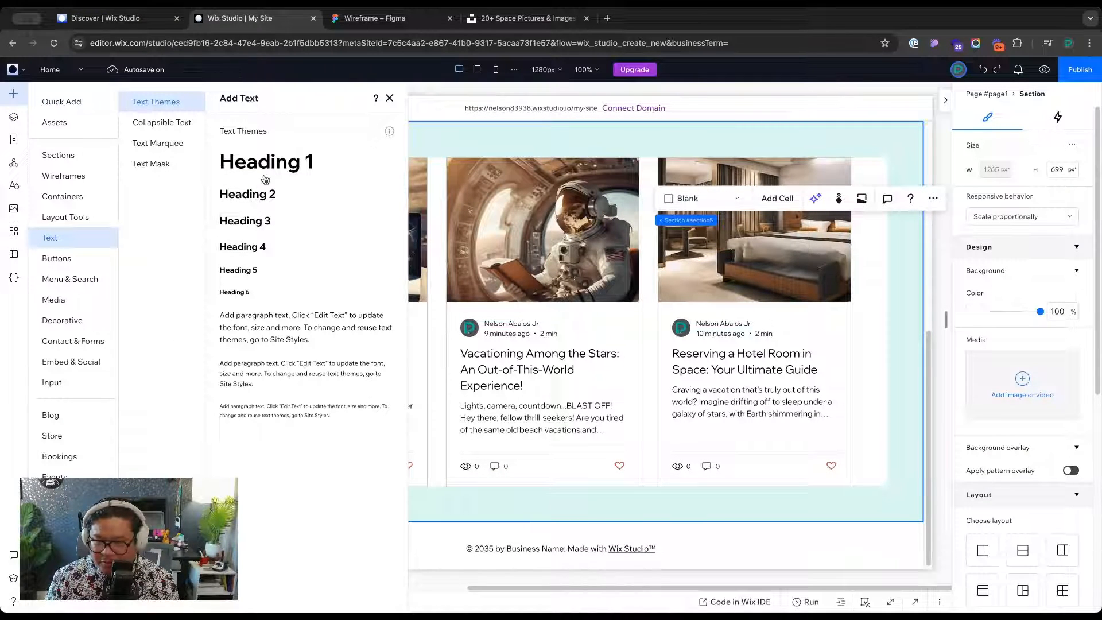
left_click(248, 194)
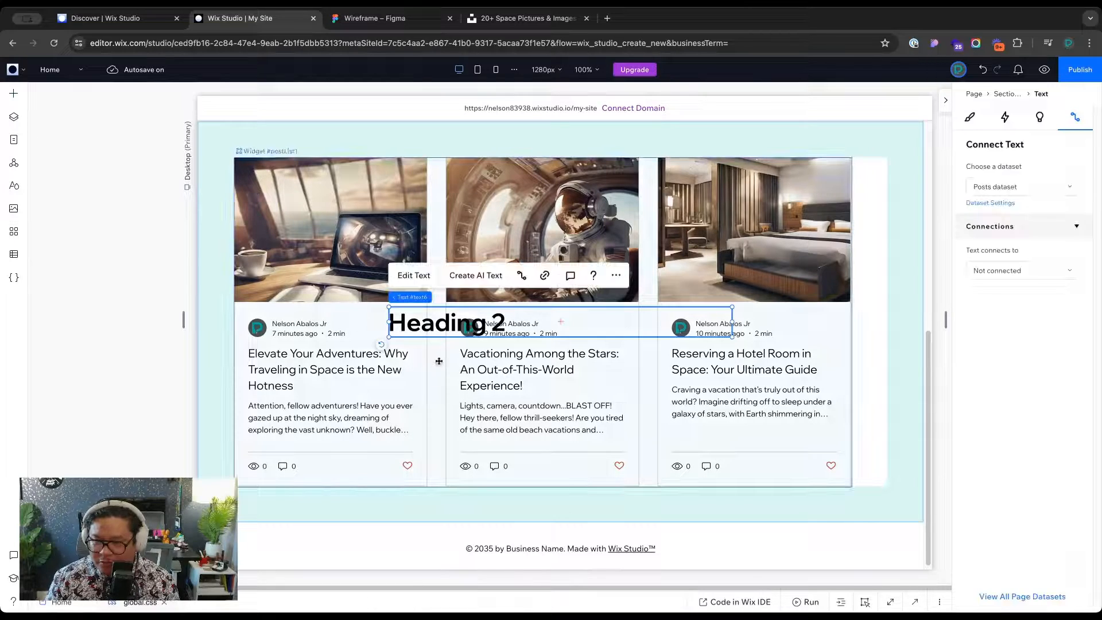
left_click_drag(425, 328, 319, 171)
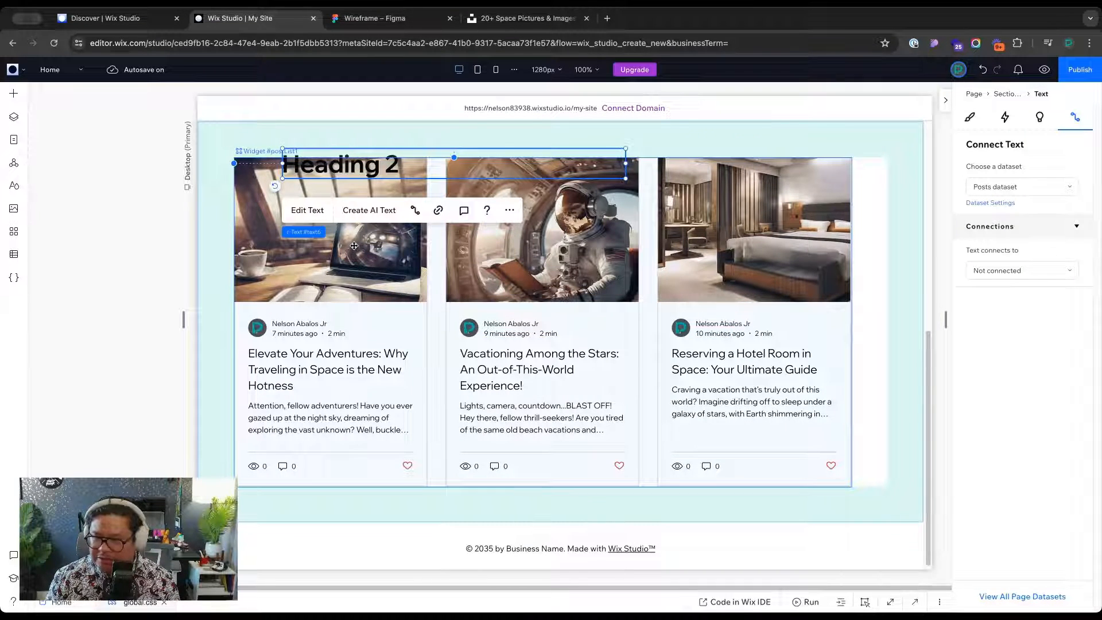
Stack the new heading and the blog post list vertically inside their section
left_click(14, 116)
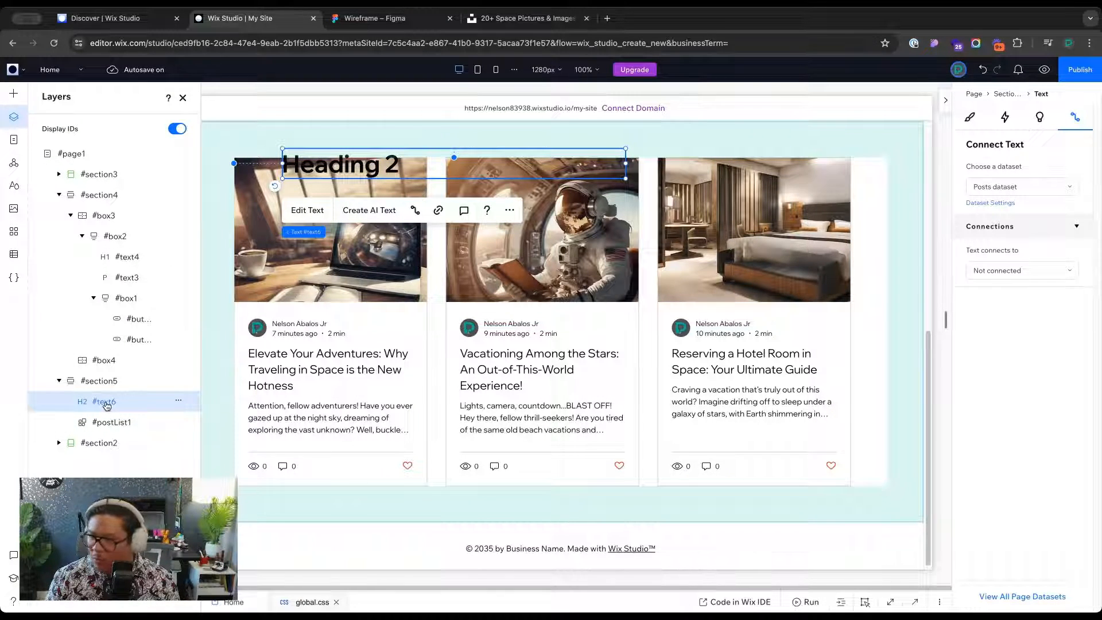
left_click(969, 122)
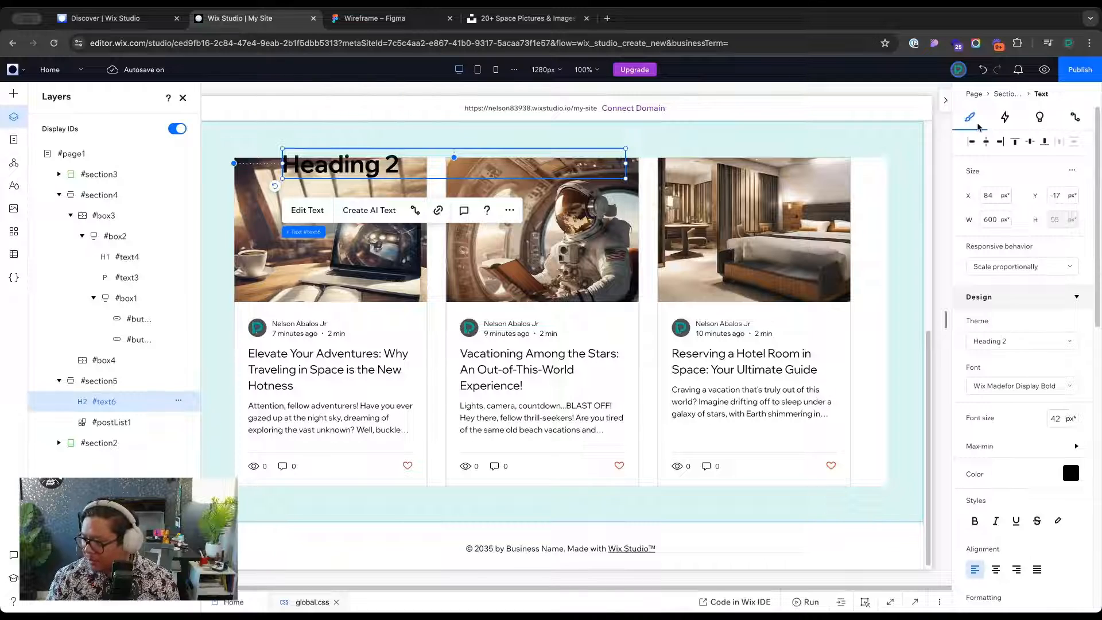
scroll(1044, 447, "down", 5)
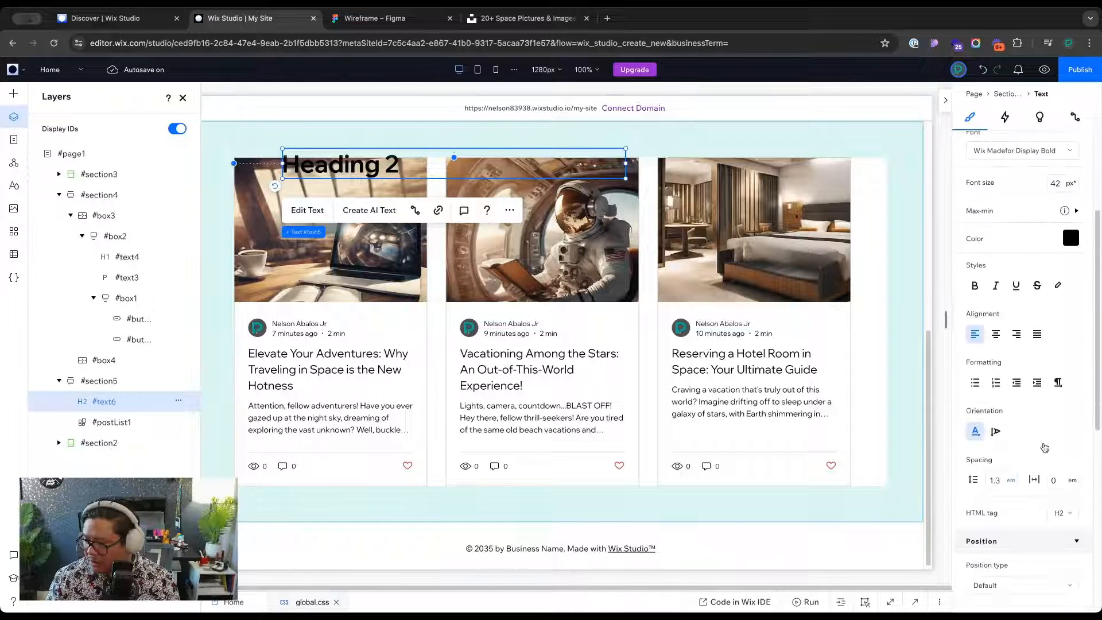
left_click(98, 381)
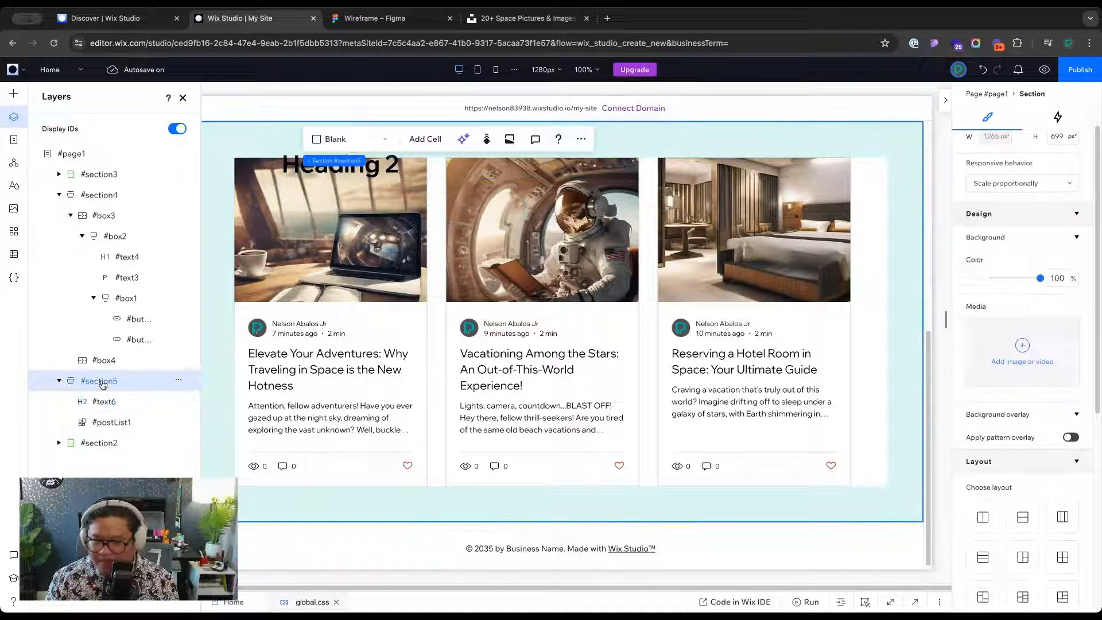
scroll(998, 430, "down", 6)
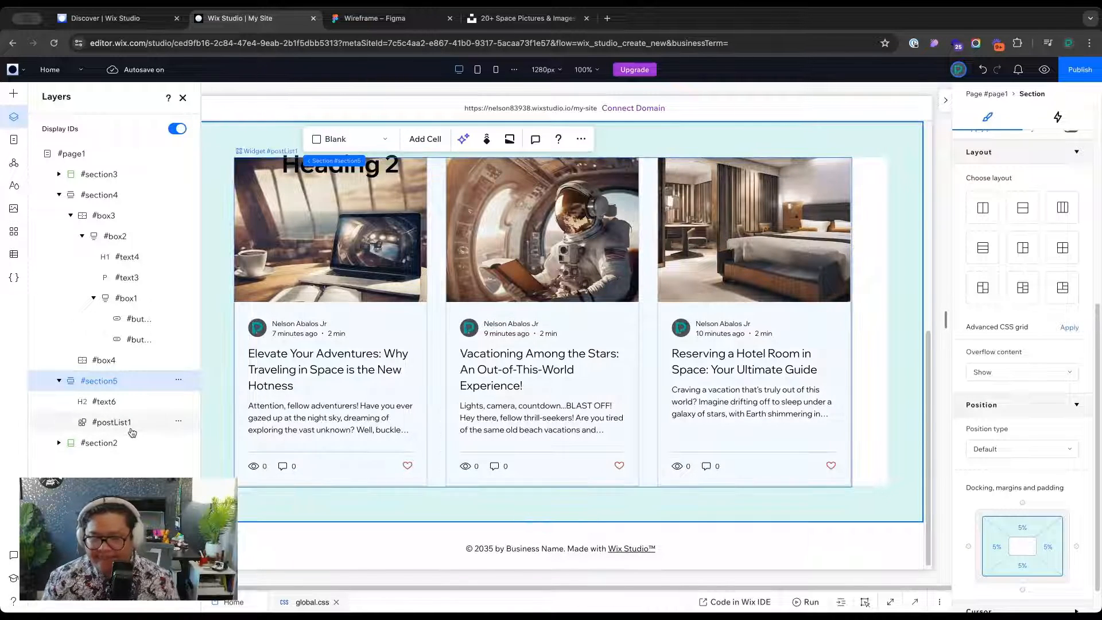
left_click(125, 405)
left_click(124, 425, "shift")
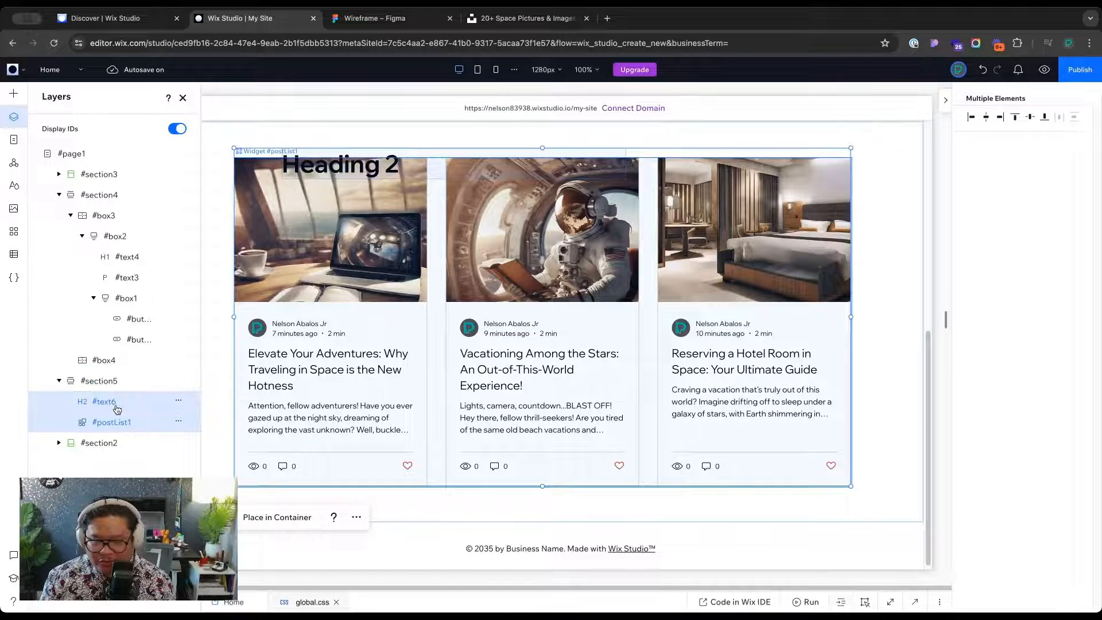
right_click(117, 409)
mouse_move(142, 261)
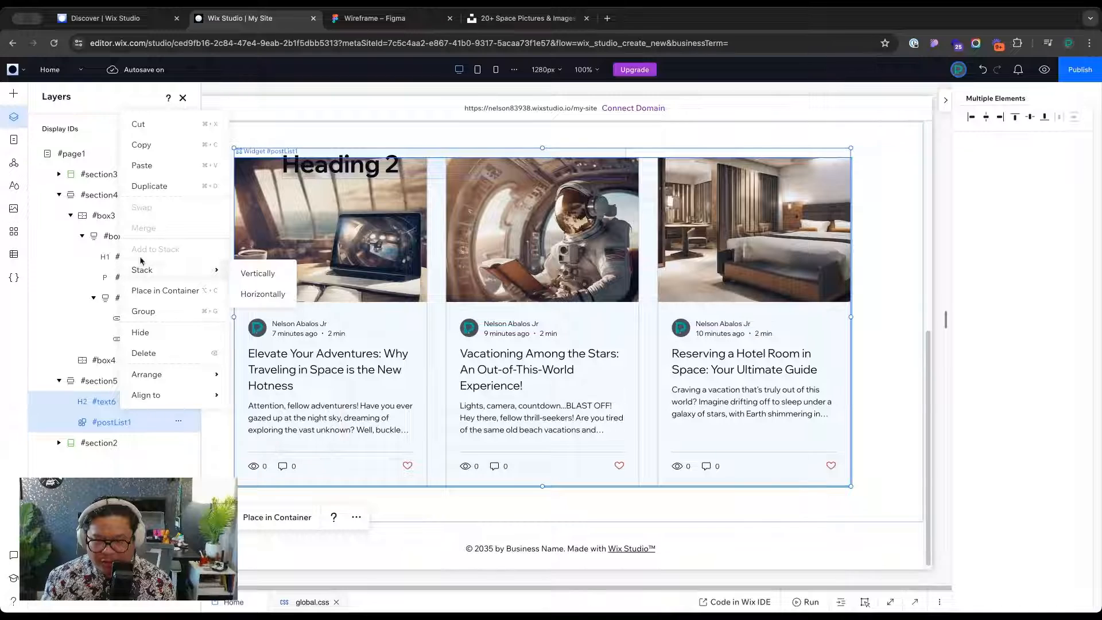
left_click(270, 274)
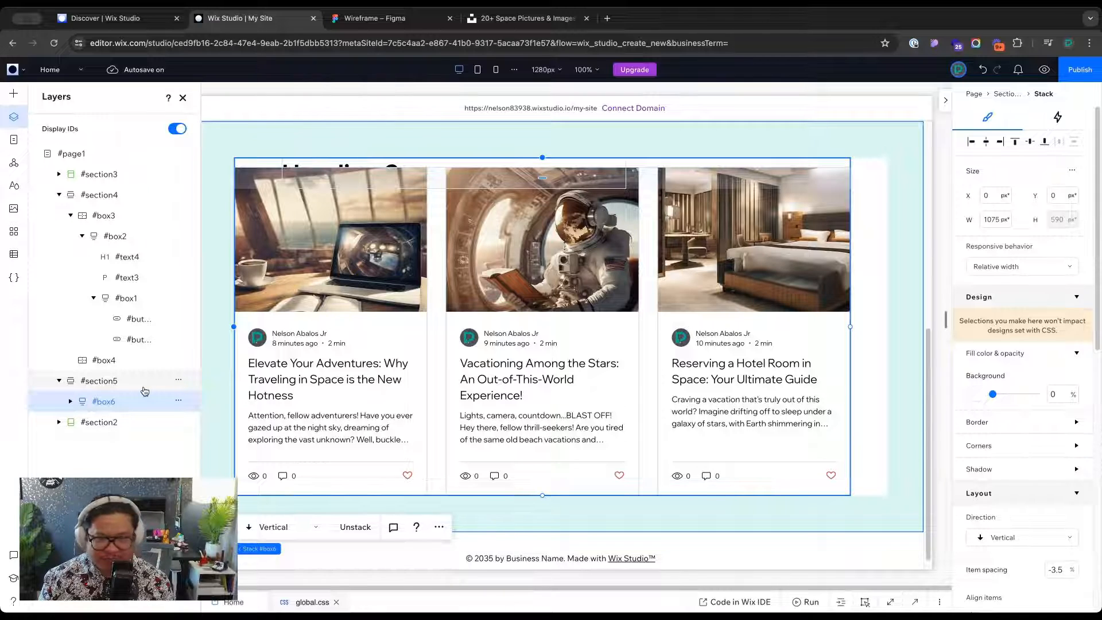
Align the heading with the left edge of the stack and try moving it down in the stack order
left_click(300, 168)
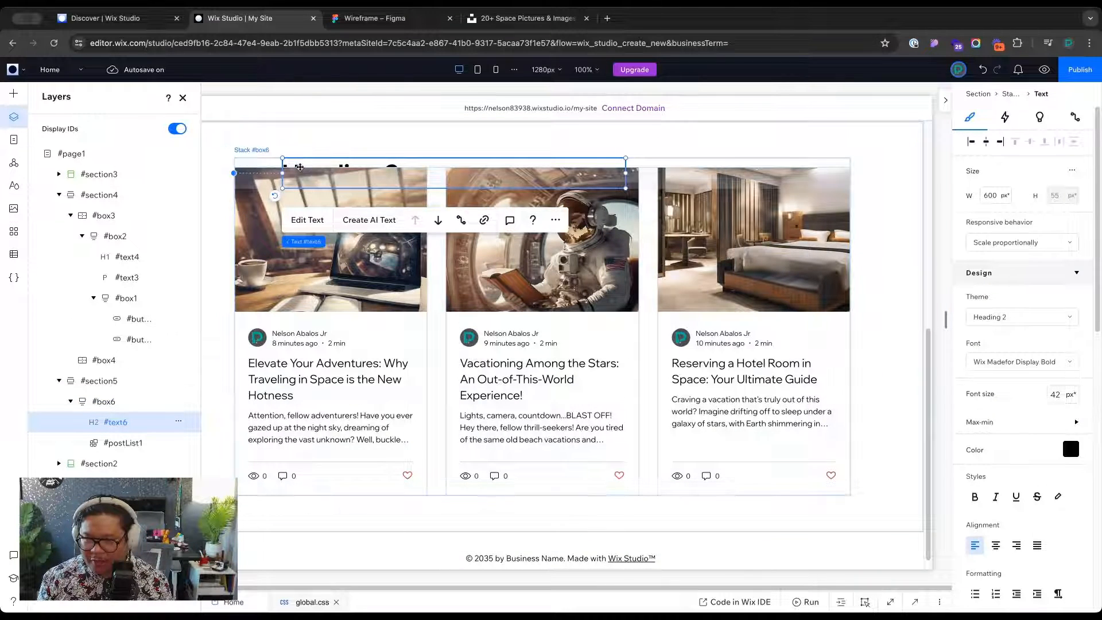
left_click_drag(300, 168, 250, 165)
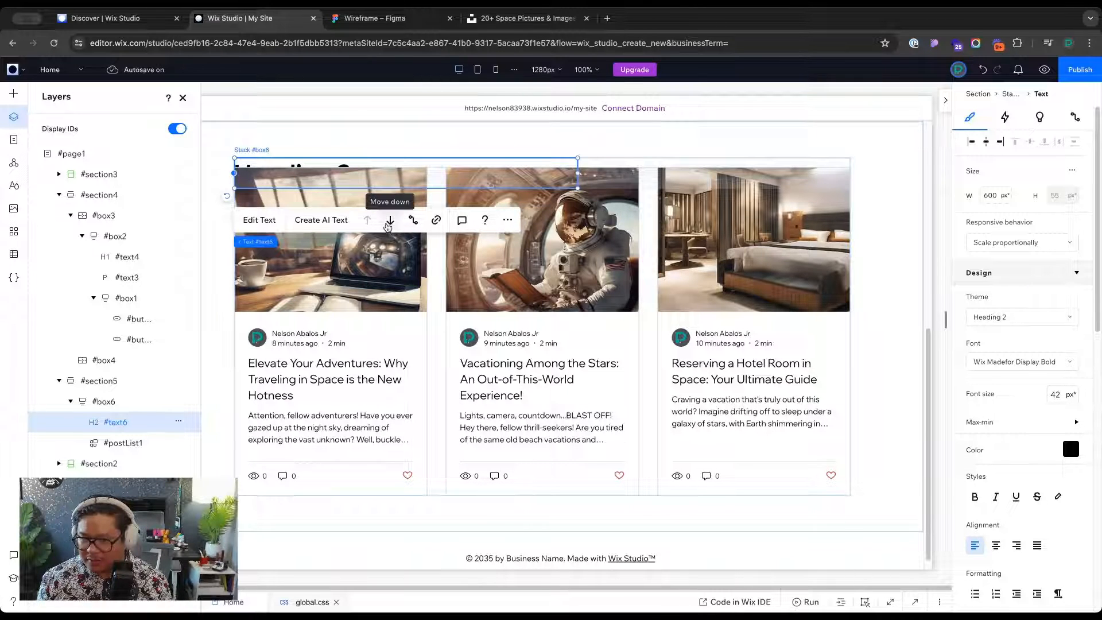
left_click(388, 225)
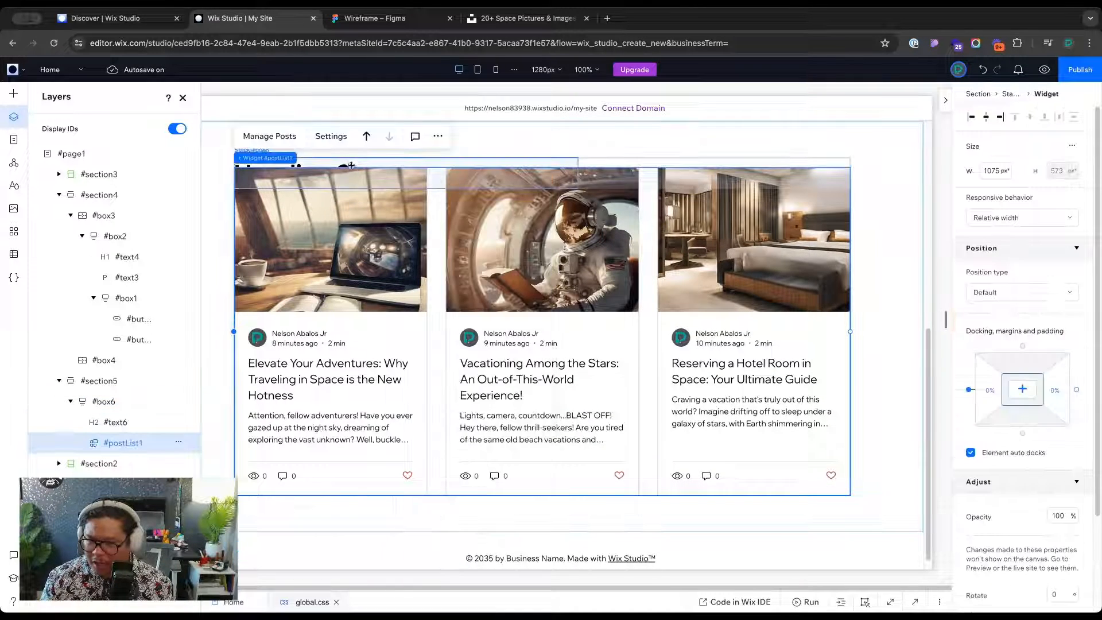
Try bottom margins of 0% and 10% on the heading inside the stack, and set the margin to 2%
left_click(349, 162)
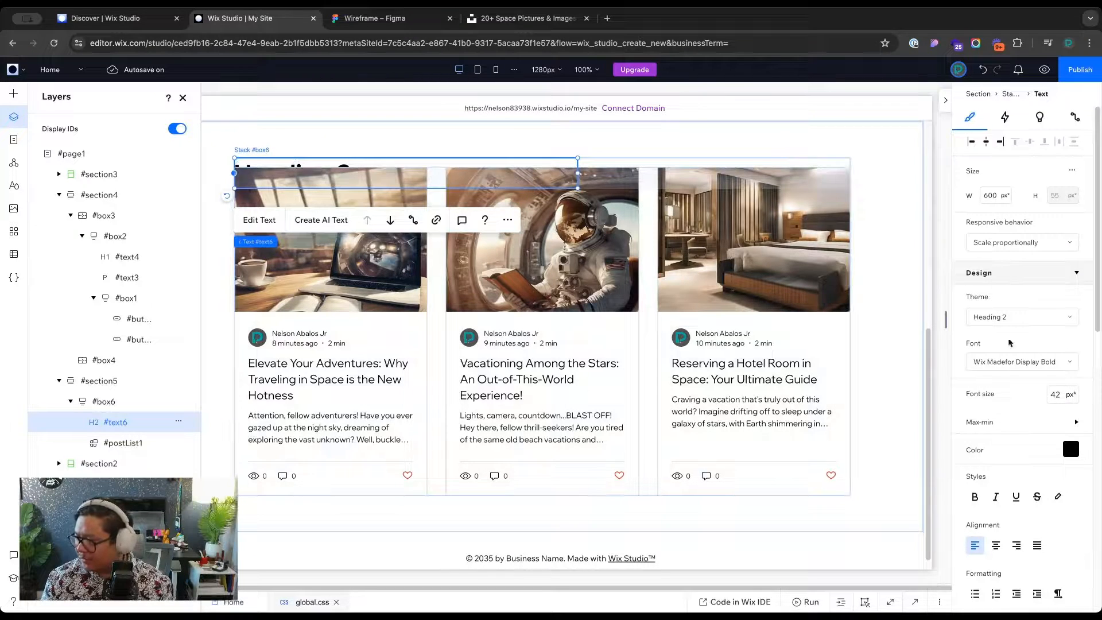
scroll(1044, 469, "down", 6)
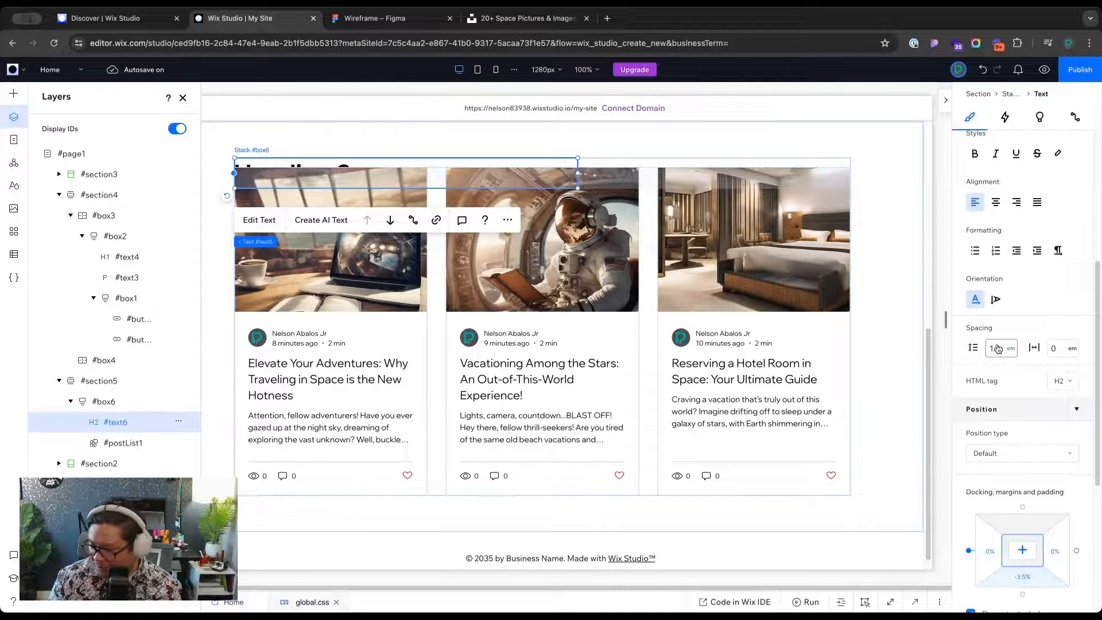
scroll(1020, 459, "down", 2)
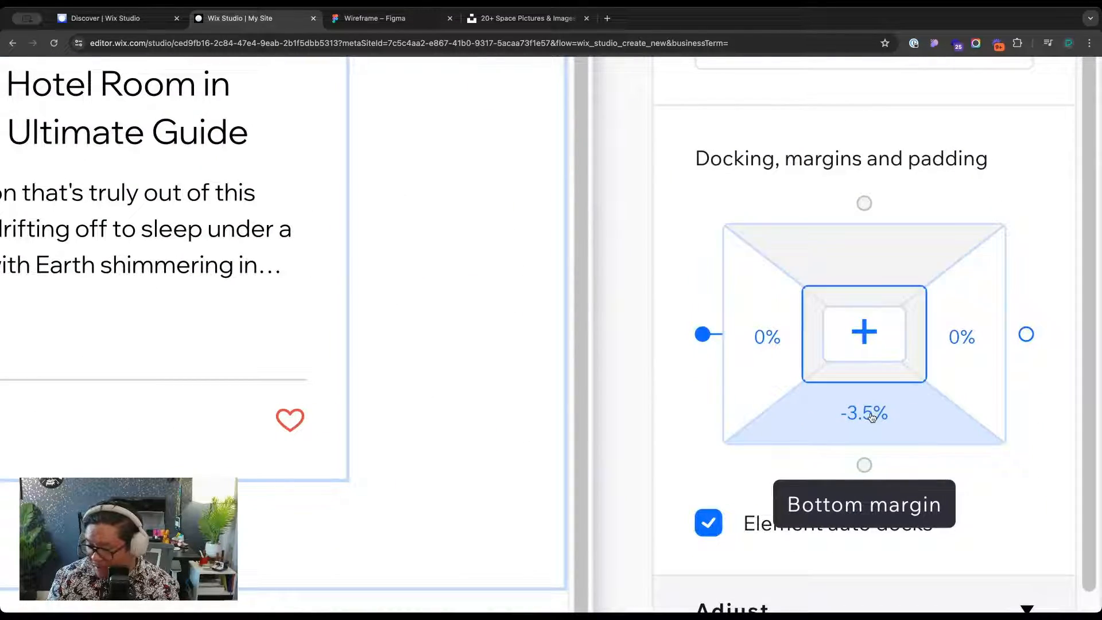
left_click(871, 417)
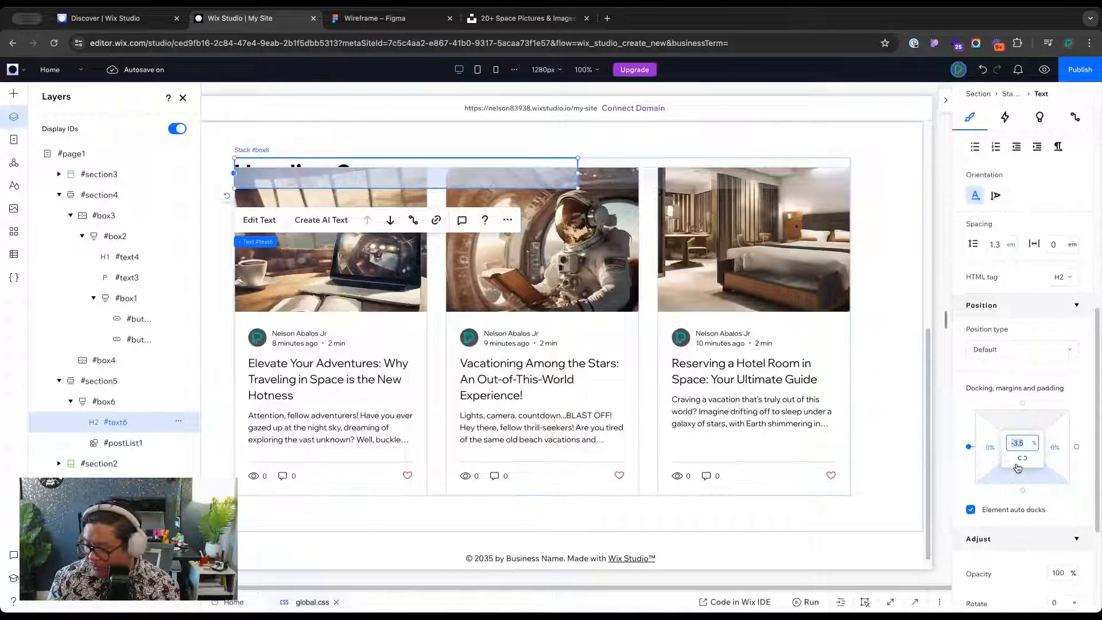
type("0")
key("Tab")
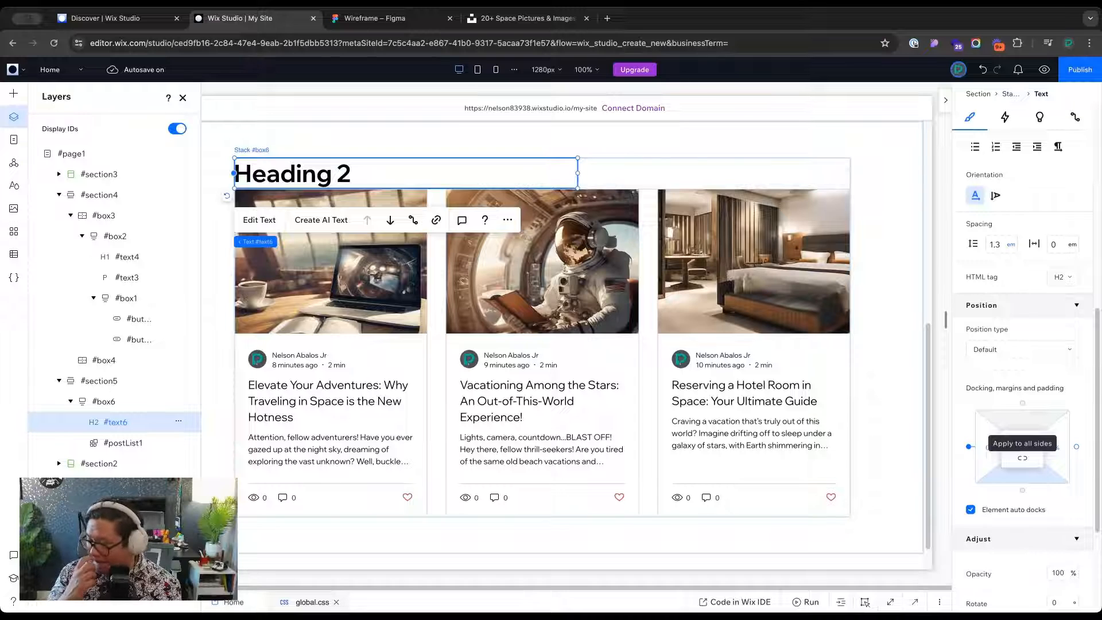
left_click(1022, 492)
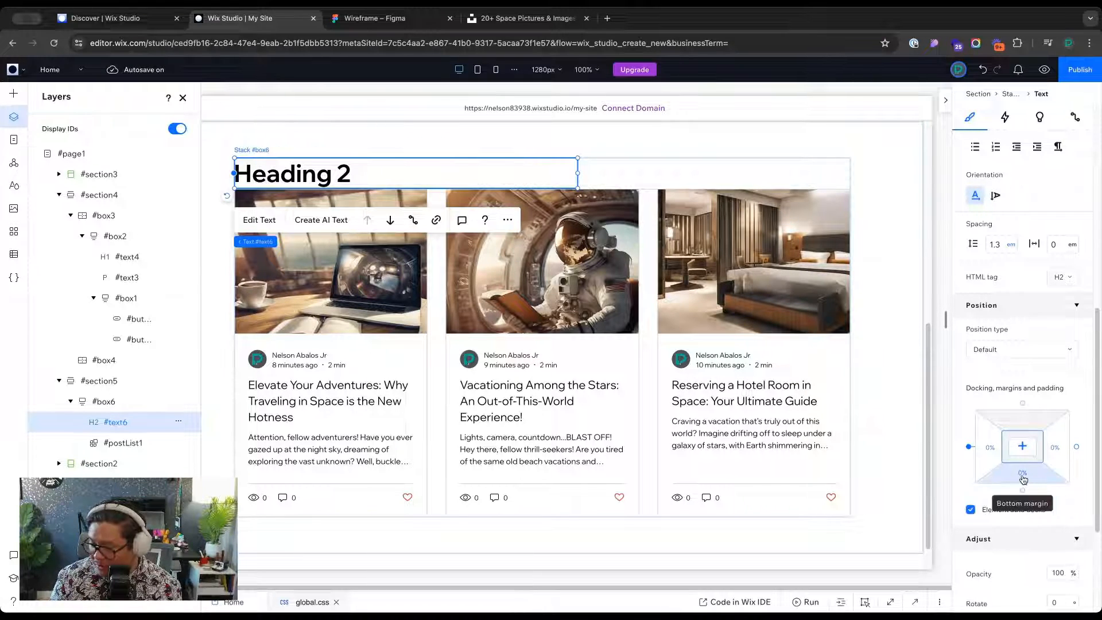
left_click(1023, 479)
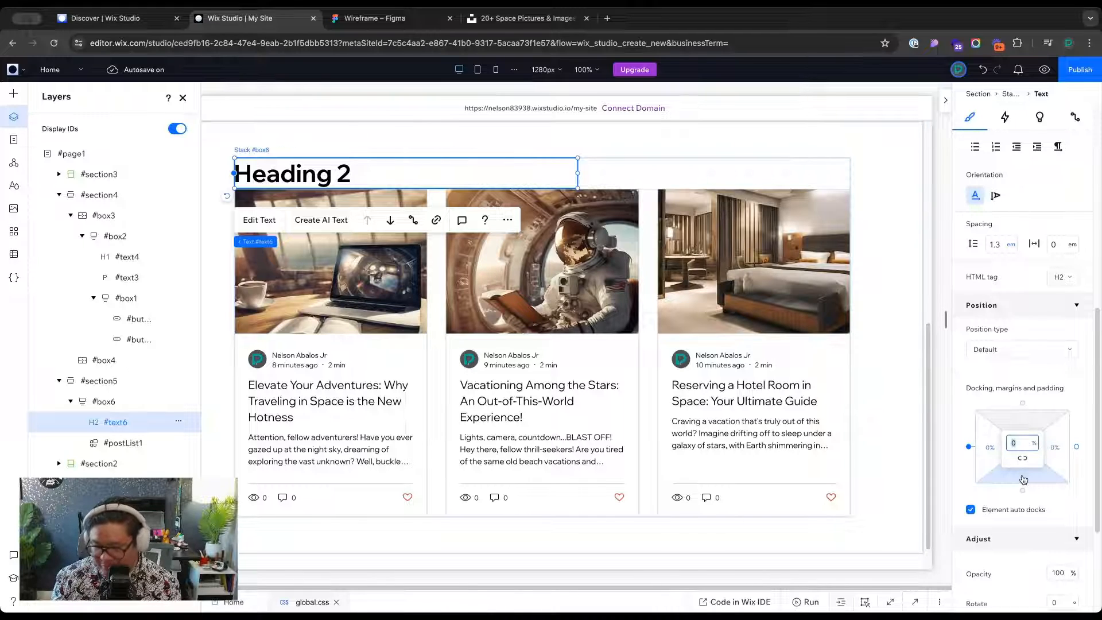
type("10")
key("Return")
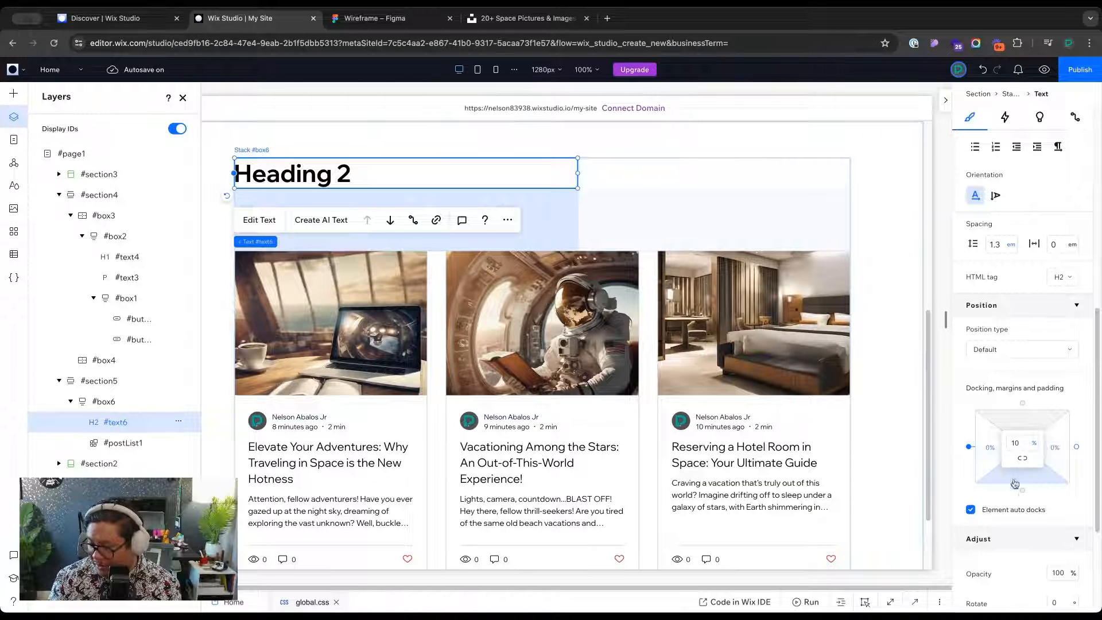
left_click(1019, 442)
type("2")
key("Return")
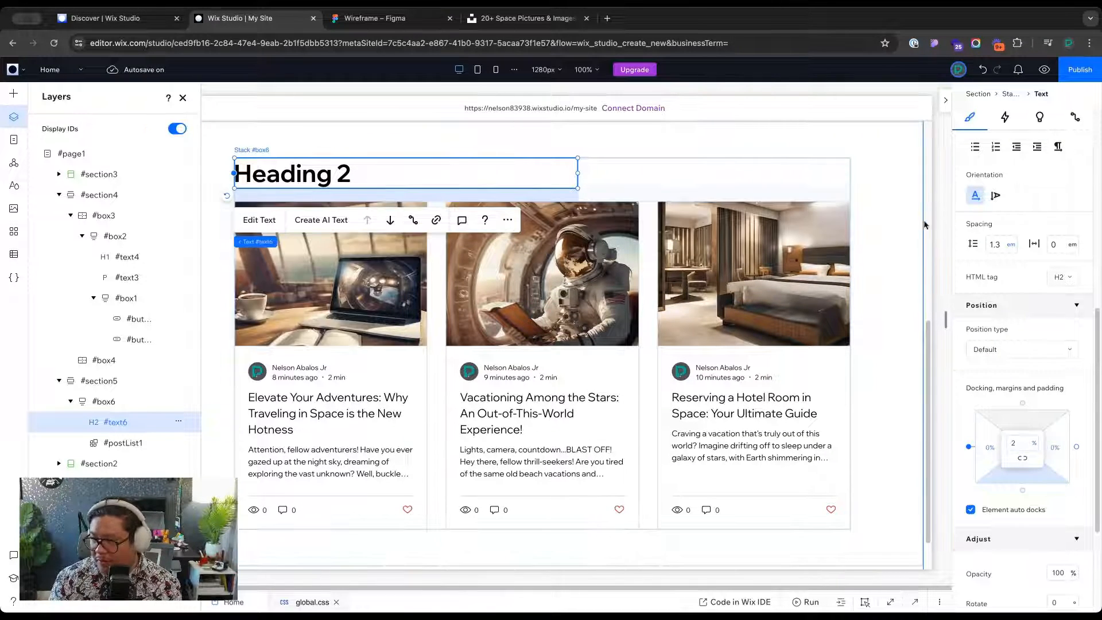
Take the blog section title from the Figma wireframe and replace the heading's placeholder text with "Latest transmissions"
left_click(892, 196)
left_click(293, 179)
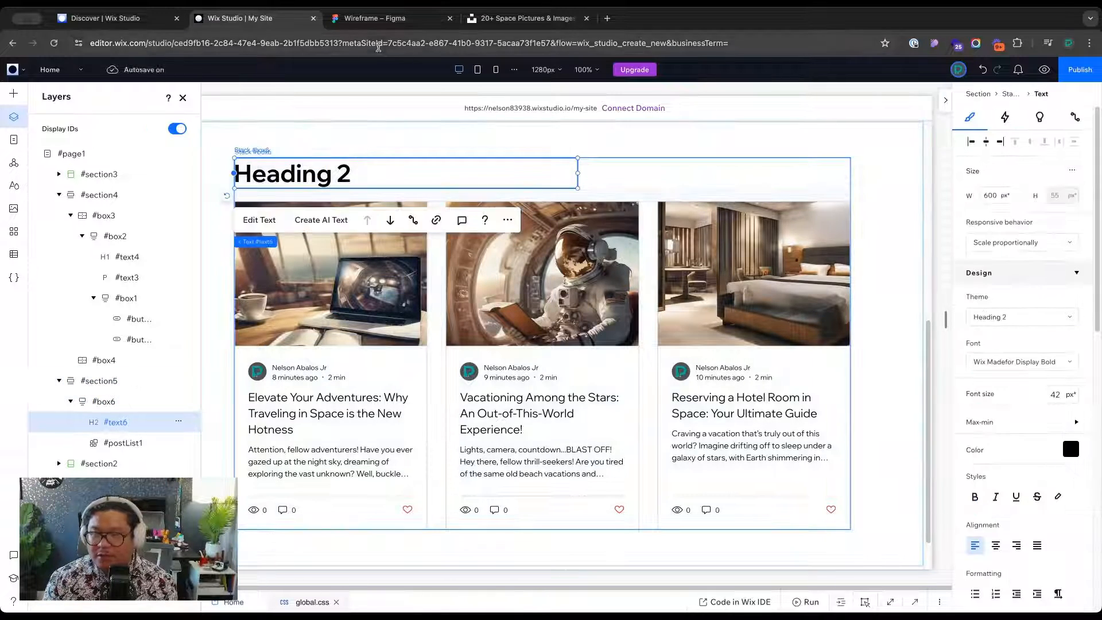
key("ctrl+Tab")
double_click(435, 228)
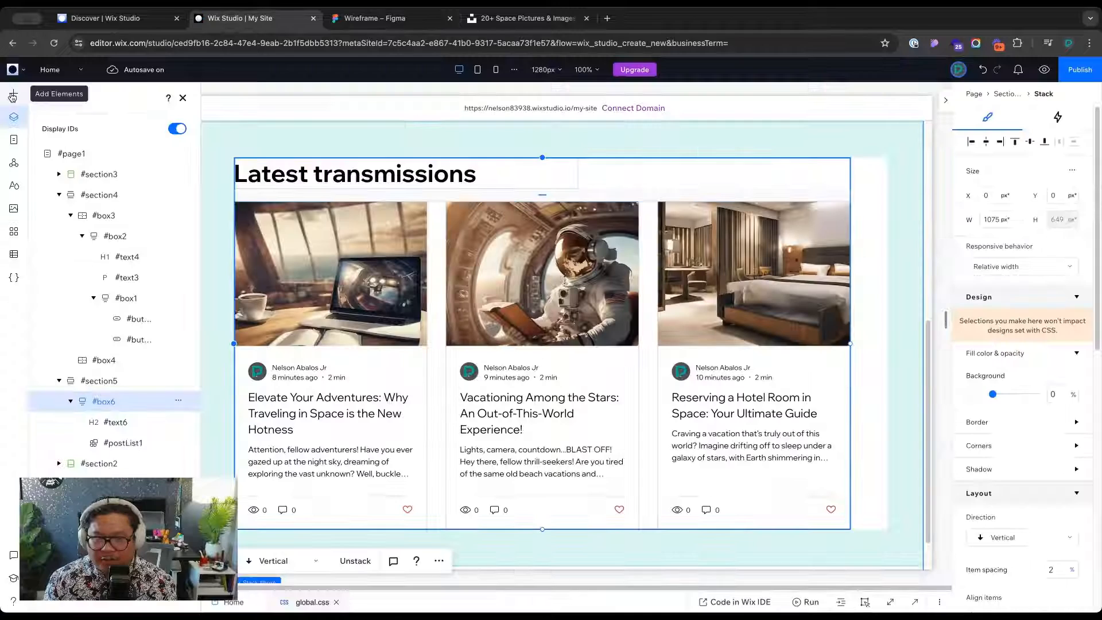
Add a Paragraph 1 text element to the blog stack and move it up above the "Latest transmissions" heading
left_click(14, 93)
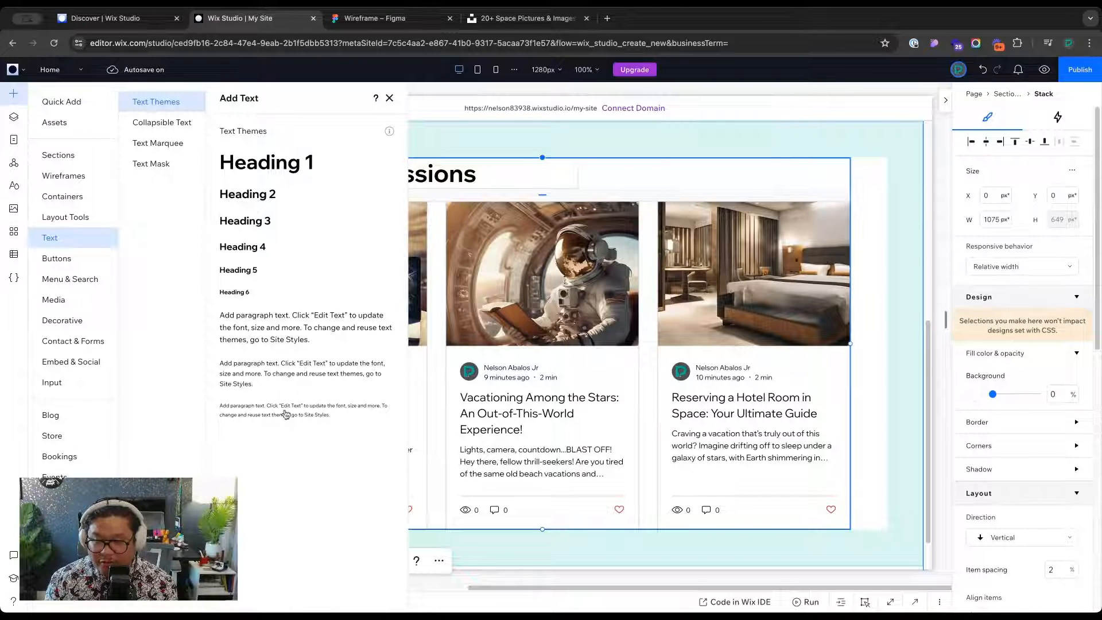
left_click(297, 322)
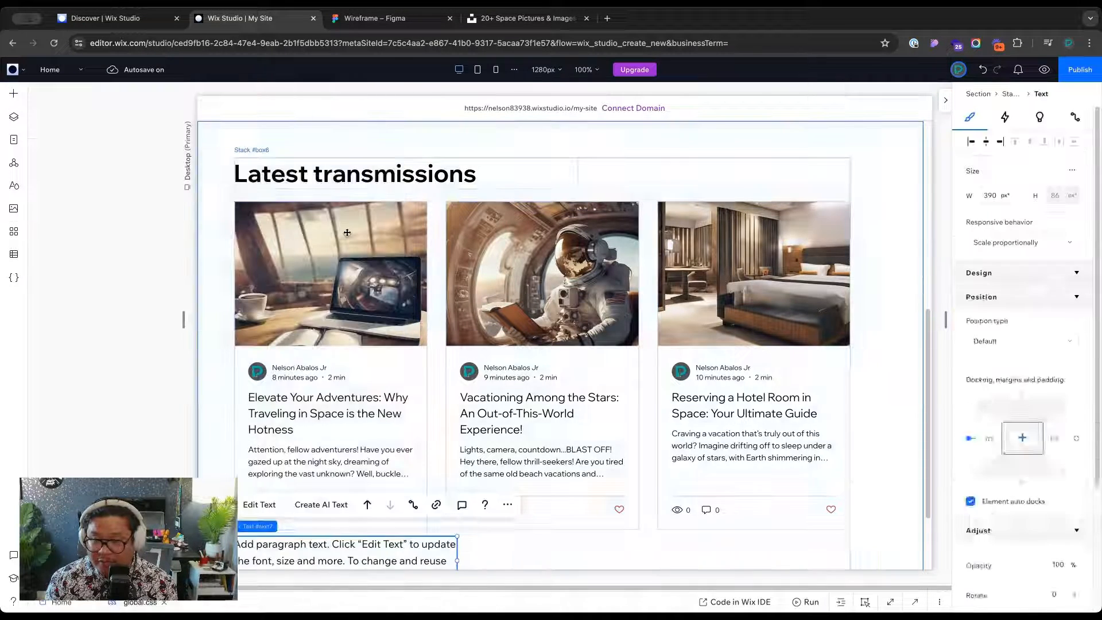
left_click(367, 504)
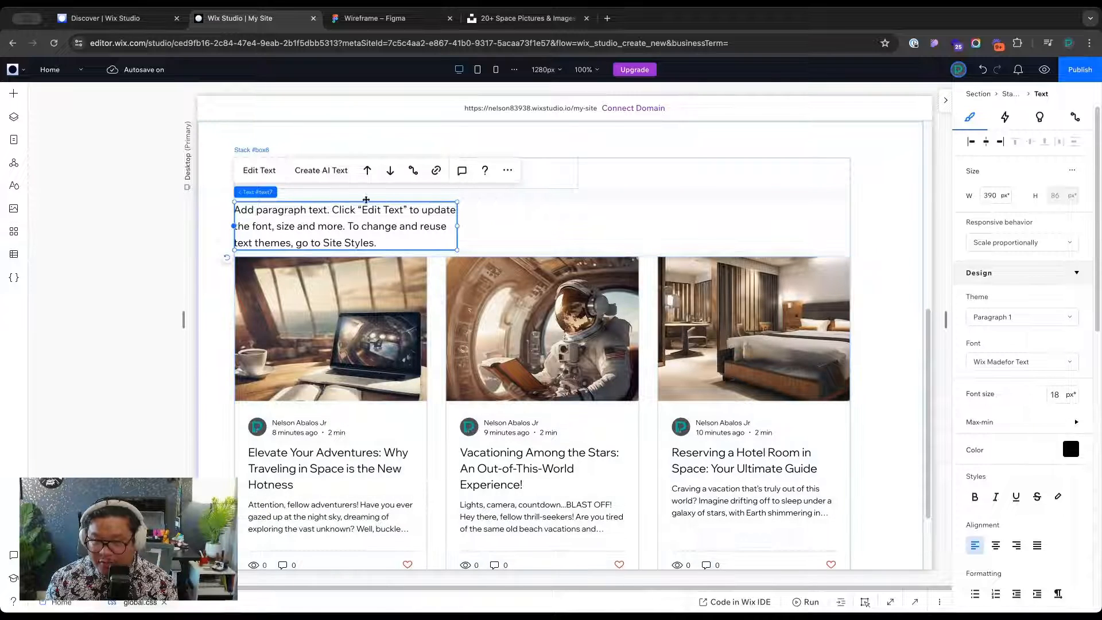
left_click(368, 168)
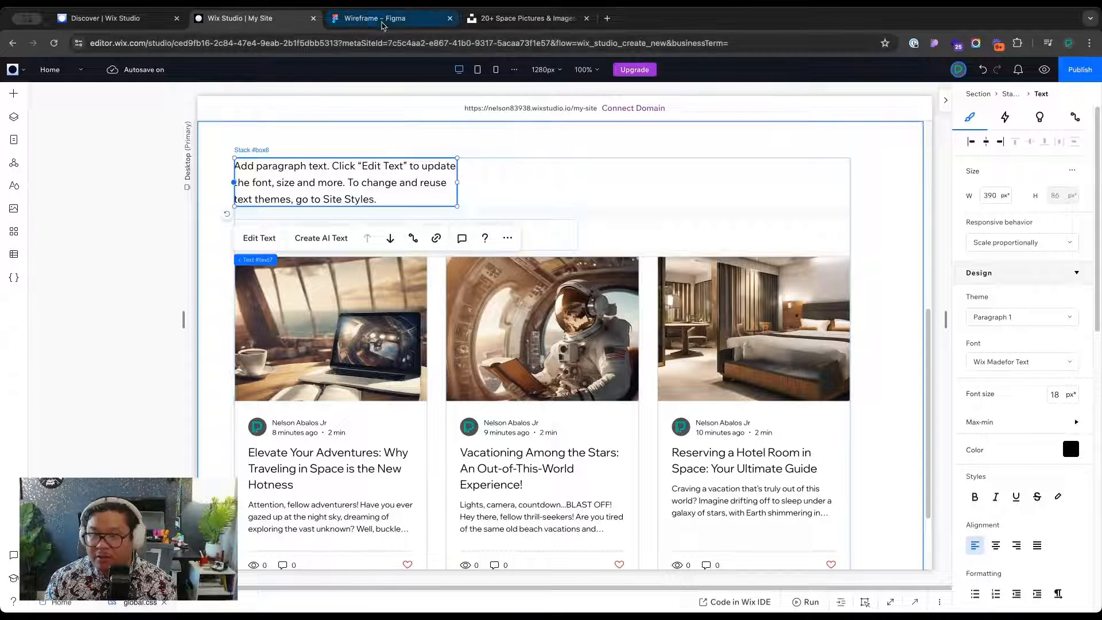
Check the small label above the title in the Figma wireframe and replace the new paragraph's placeholder text with "Updates"
left_click(522, 18)
left_click(388, 19)
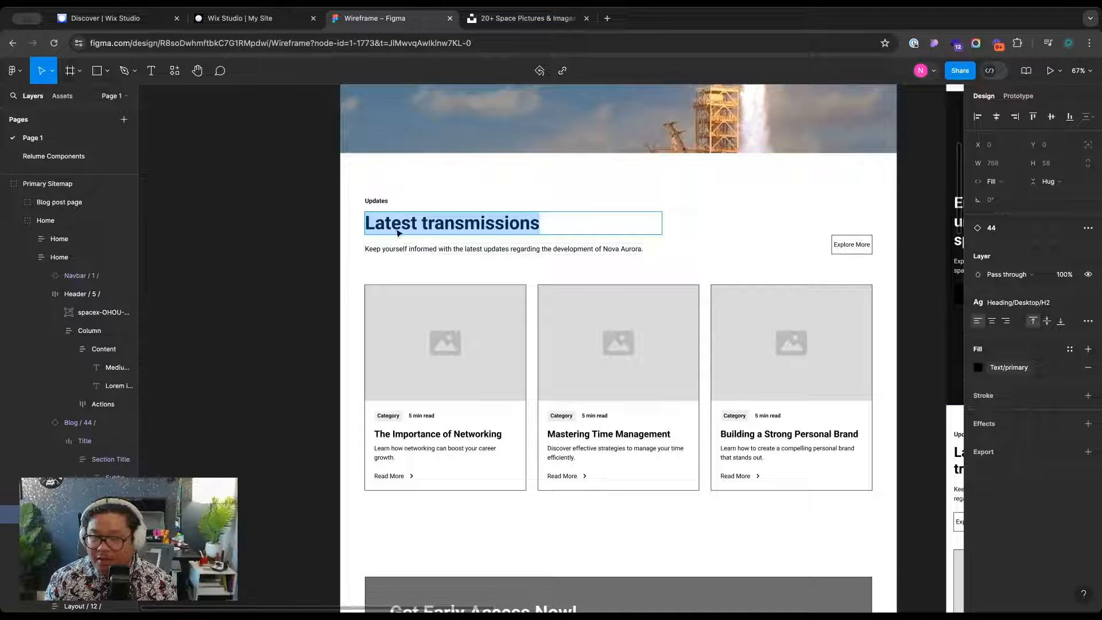
left_click(256, 19)
double_click(320, 166)
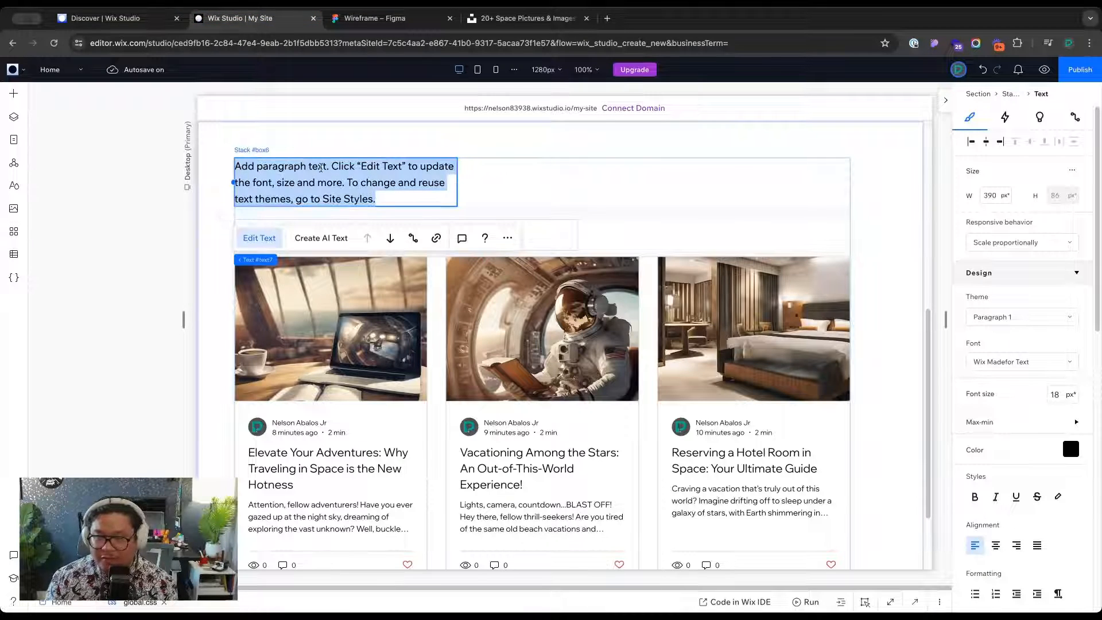
type("Updates")
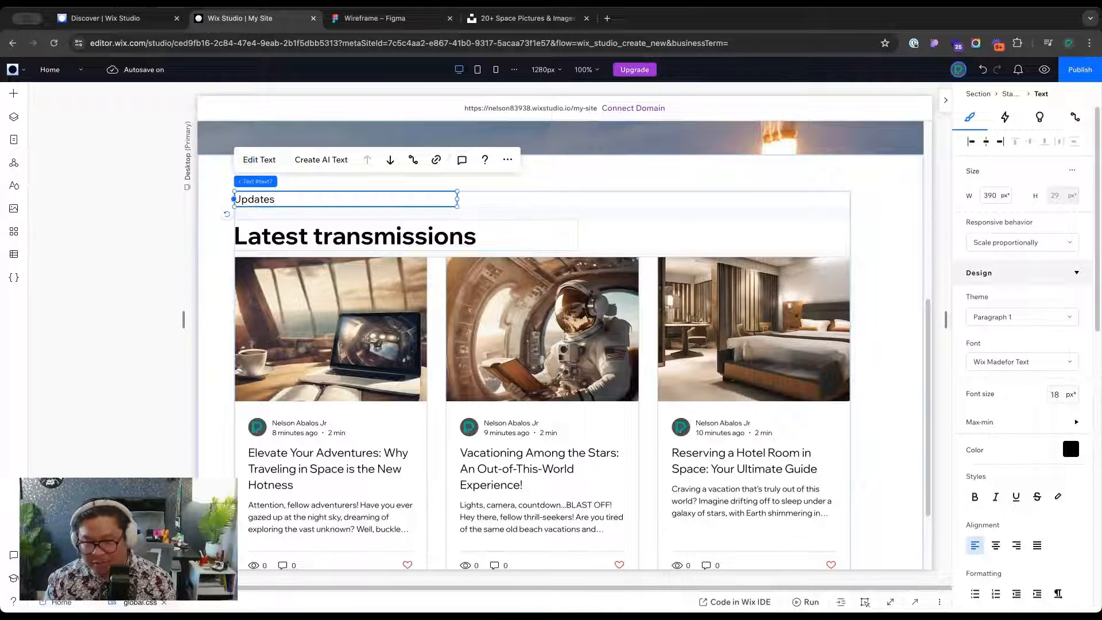
Paste another placeholder paragraph and place it in the stack between the "Latest transmissions" heading and the blog posts
left_click(299, 236)
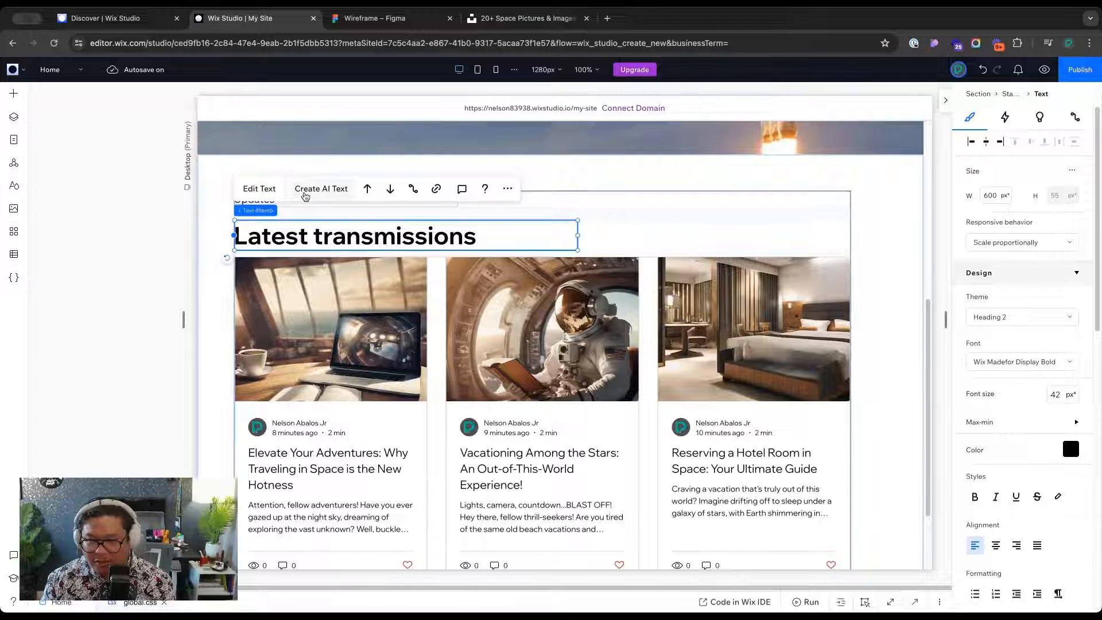
key("super+v")
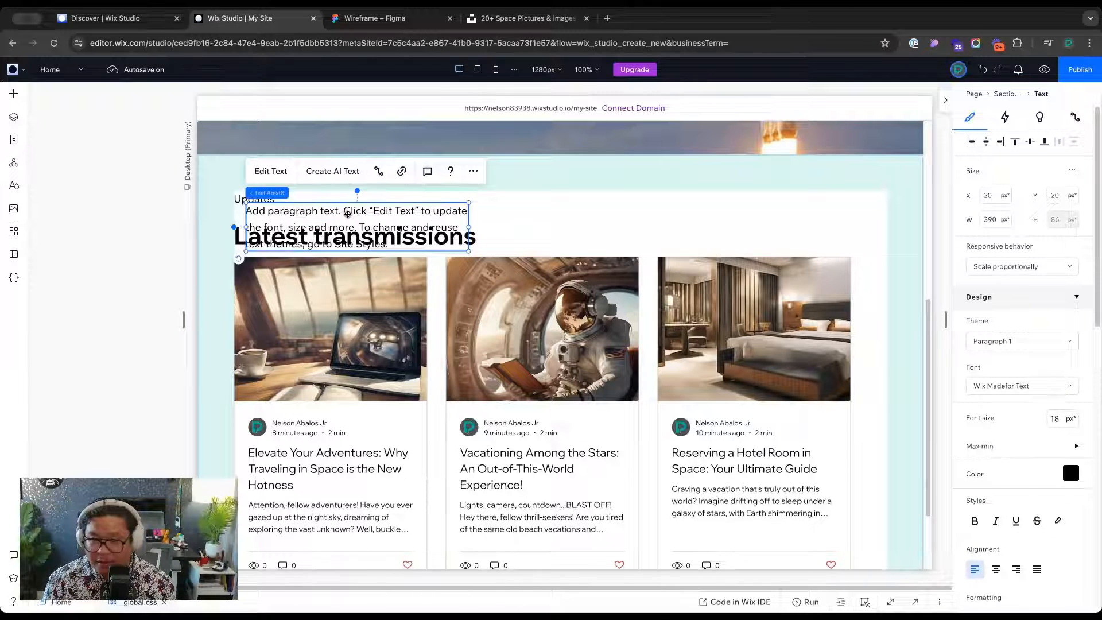
left_click_drag(343, 214, 333, 258)
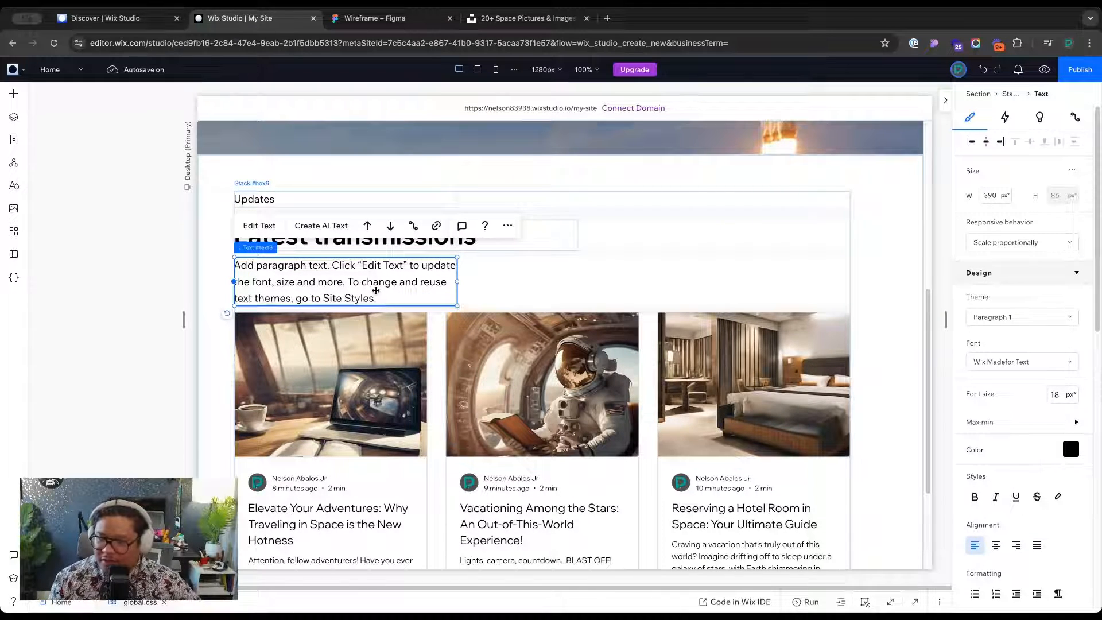
Replace the placeholder with the wireframe's text "Keep yourself informed with the latest updates regarding the development of Nova Aurora."
double_click(349, 281)
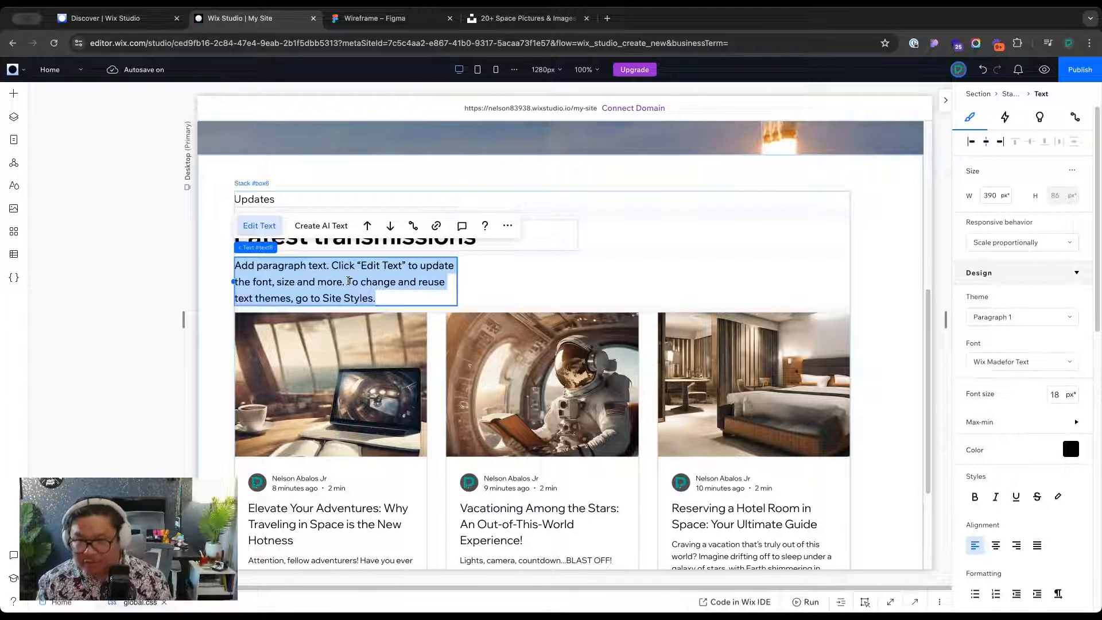
key("ctrl+Tab")
double_click(440, 247)
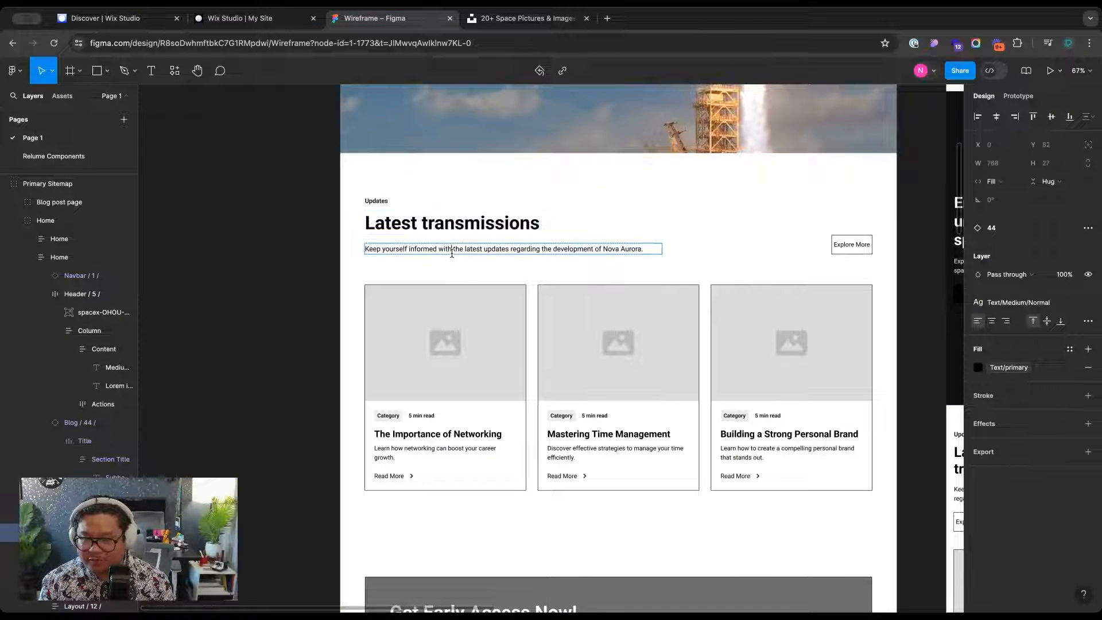
key("ctrl+c")
key("ctrl+shift+Tab")
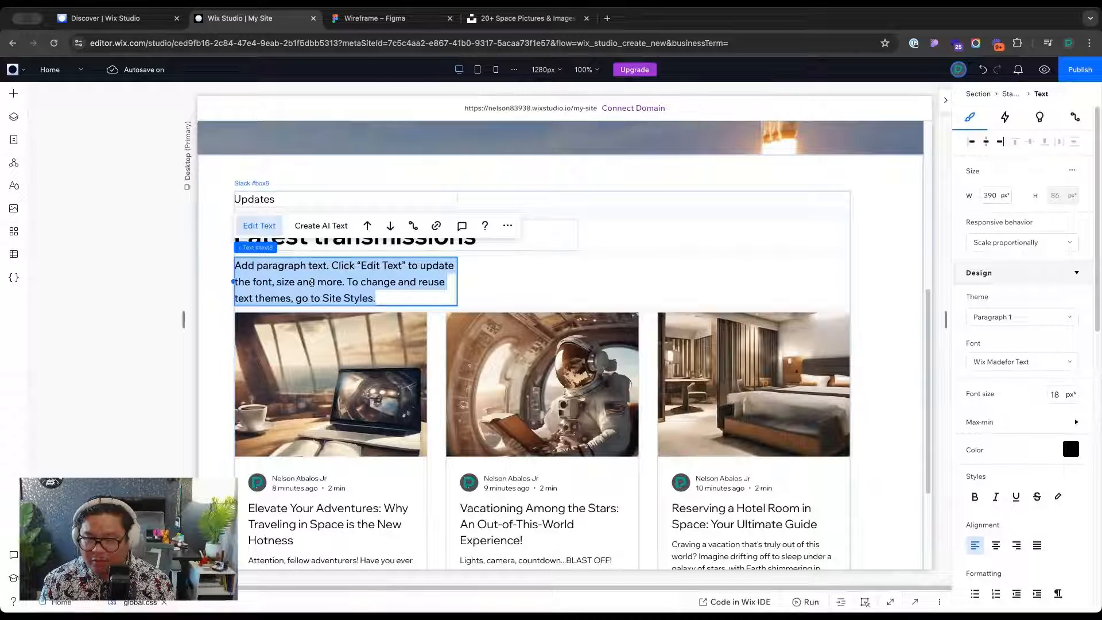
key("ctrl+v")
left_click(526, 293)
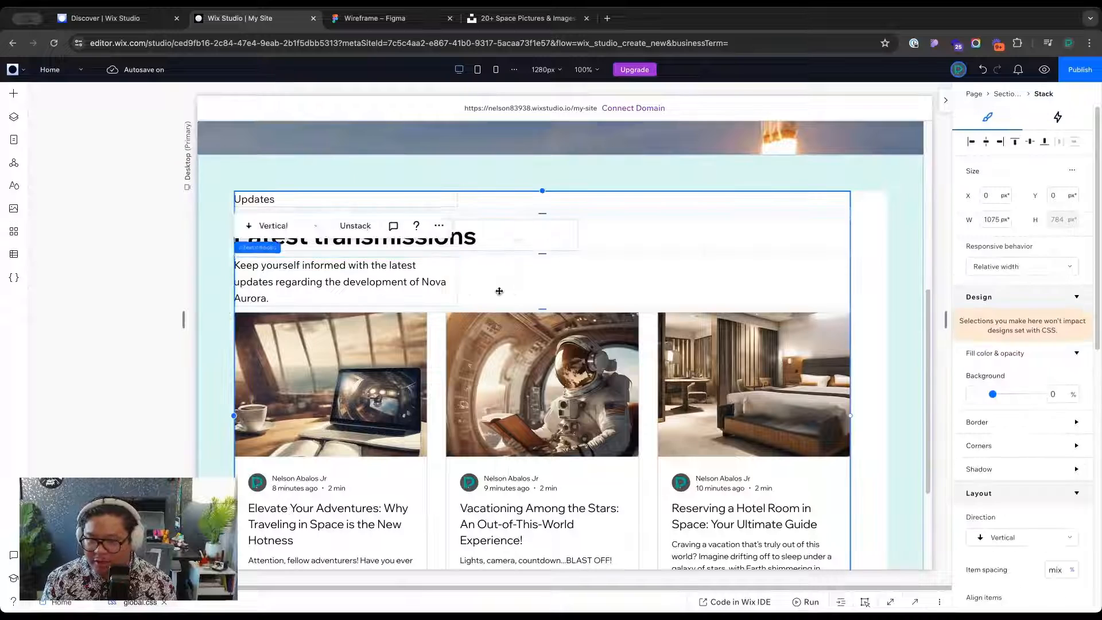
left_click(424, 281)
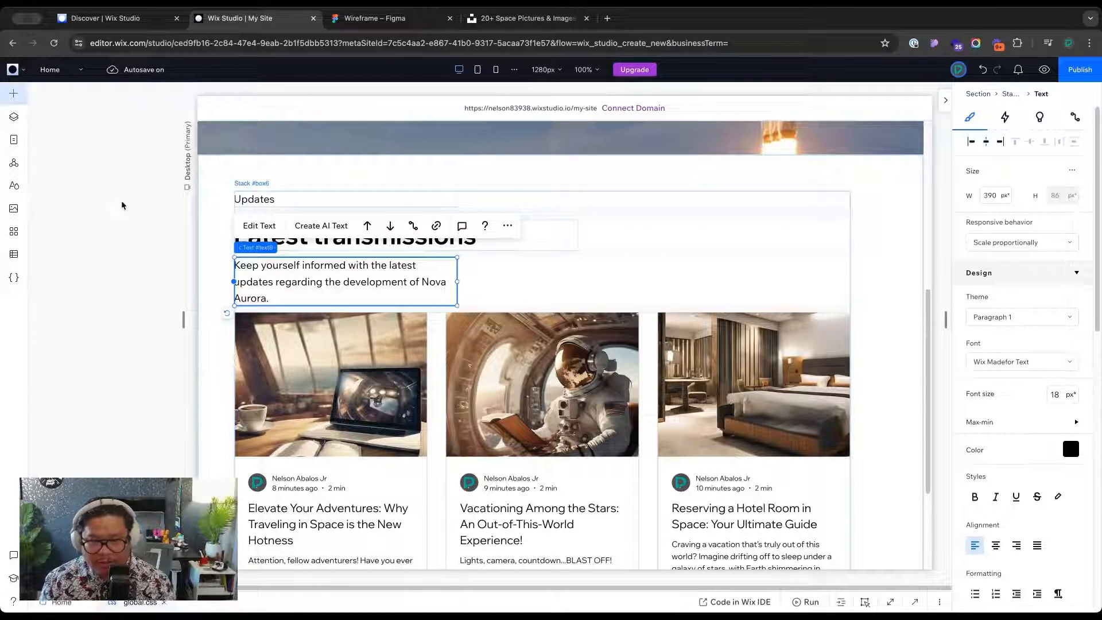
Add the basic "Get Started" button to the stack below the description paragraph, flush with the stack's left edge
left_click(13, 93)
mouse_move(56, 258)
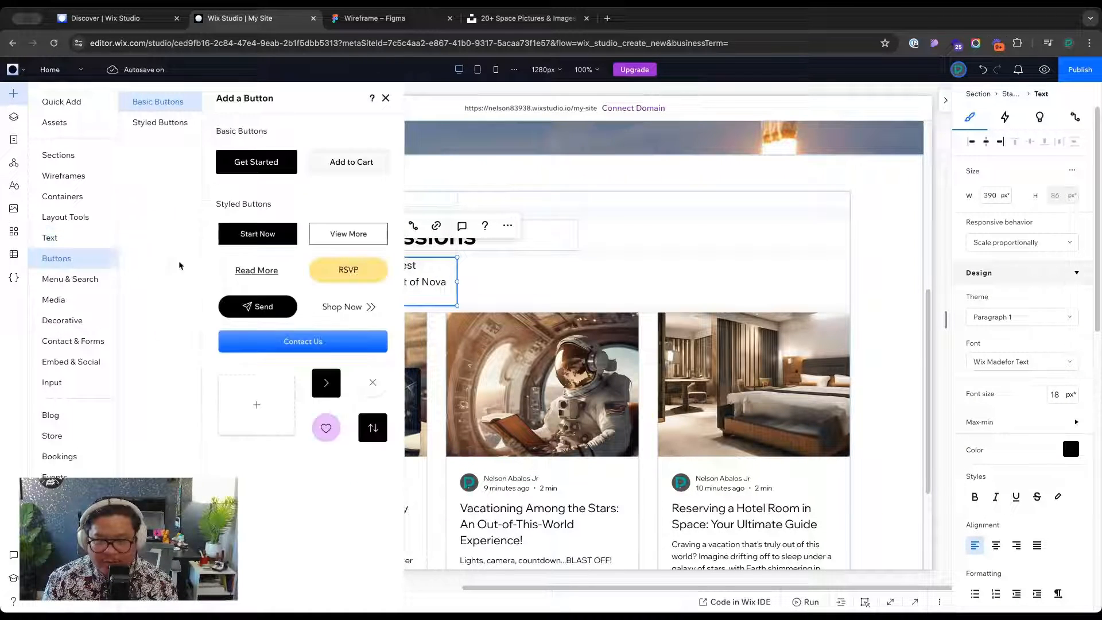
left_click(250, 166)
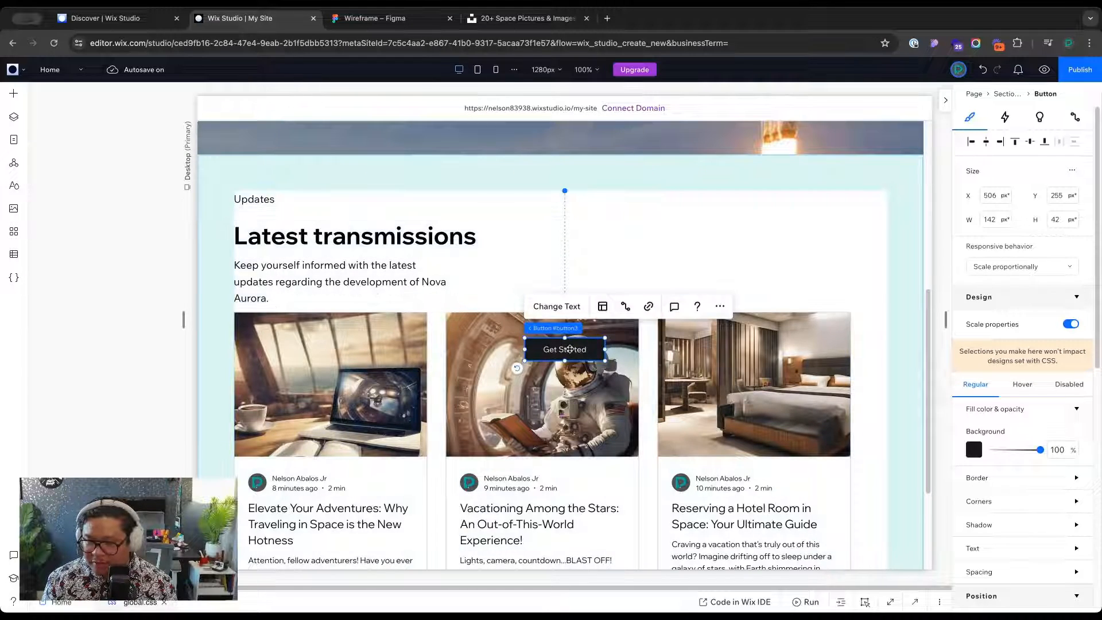
left_click_drag(567, 350, 393, 309)
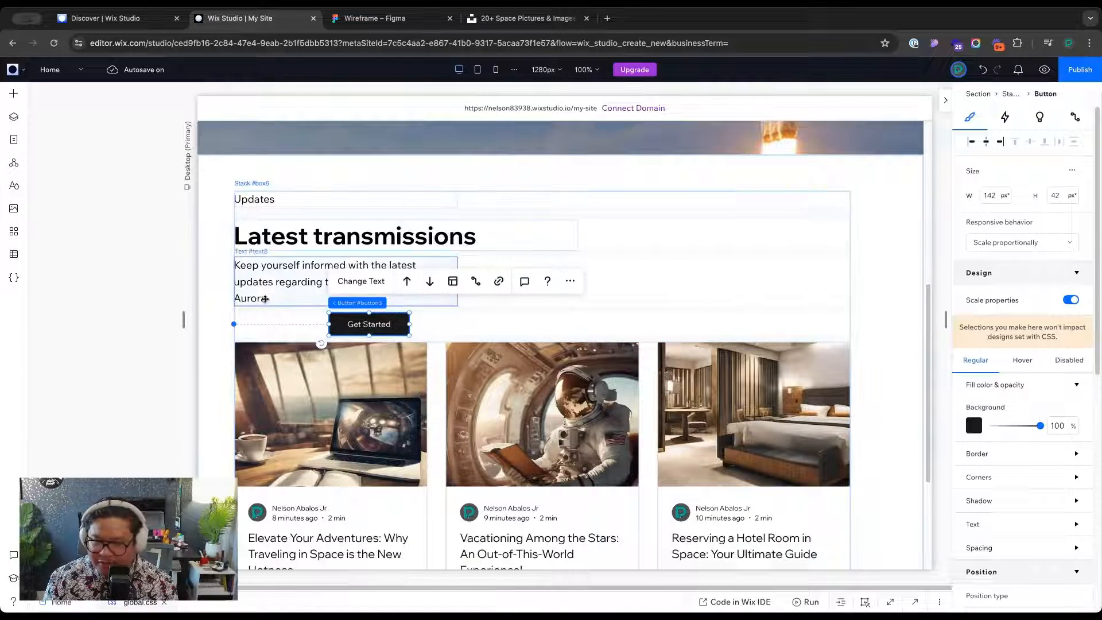
left_click_drag(347, 324, 250, 323)
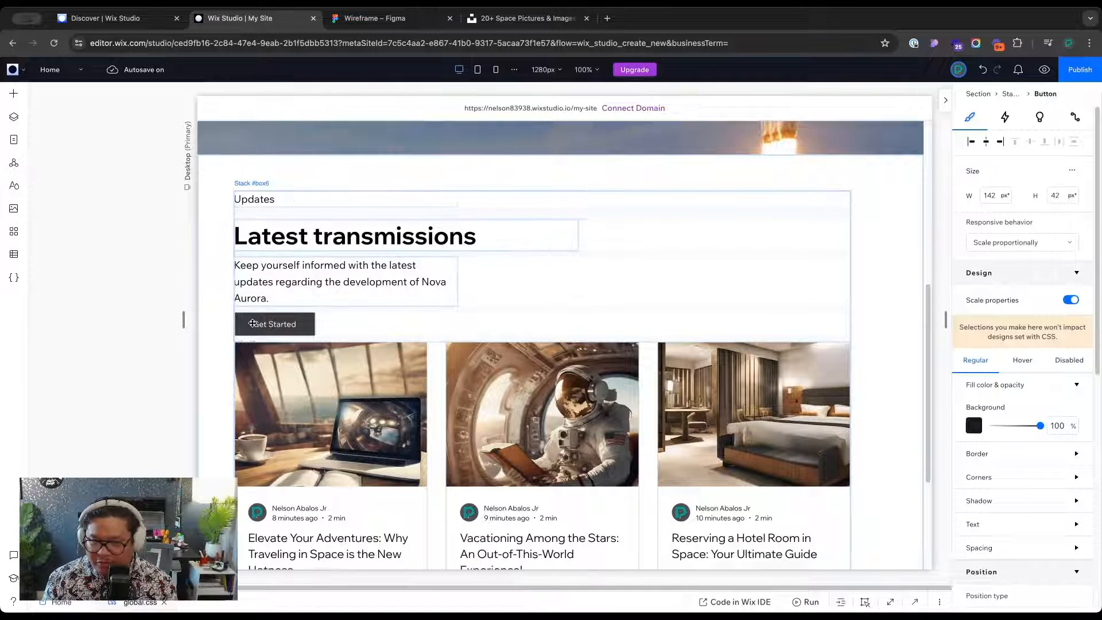
Label the button "View all posts" and link it to the /blog page in the current window
left_click(266, 281)
type("View all posts")
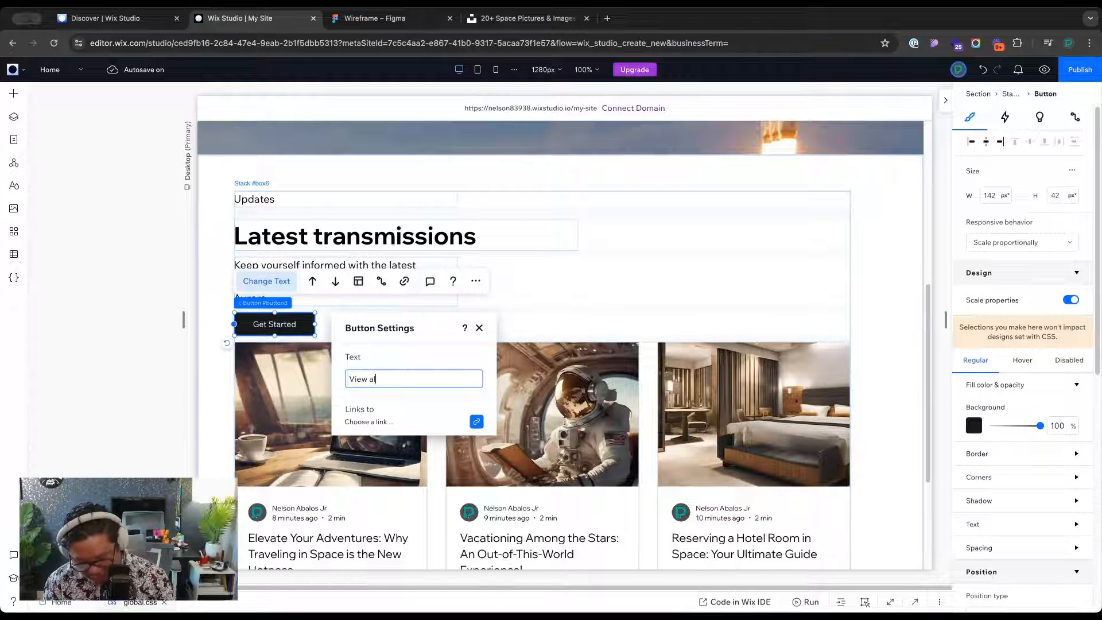
left_click(477, 422)
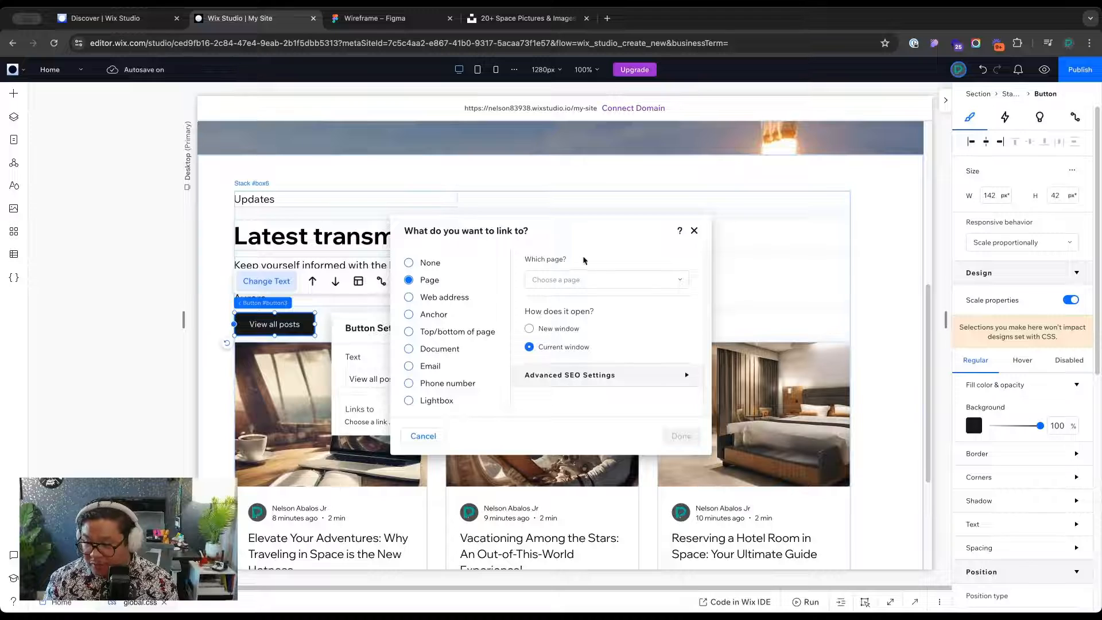
left_click(573, 280)
left_click(573, 388)
left_click(681, 436)
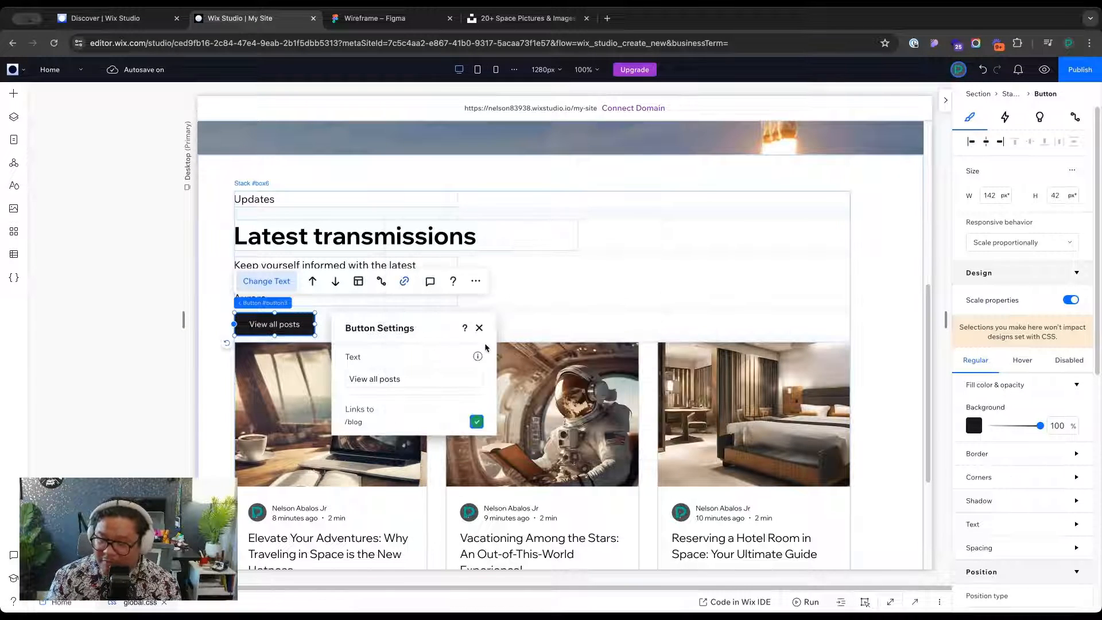
left_click(479, 327)
Stack the description paragraph and the "View all posts" button together and set the stack direction to Horizontal
left_click(401, 298)
left_click(401, 298)
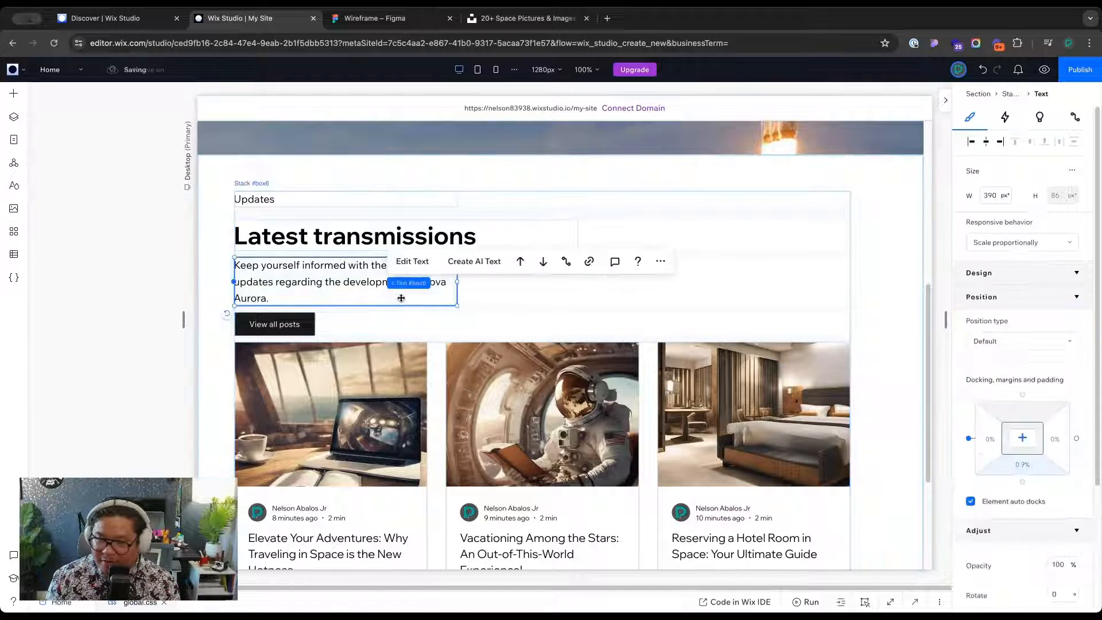
left_click(266, 324, "shift")
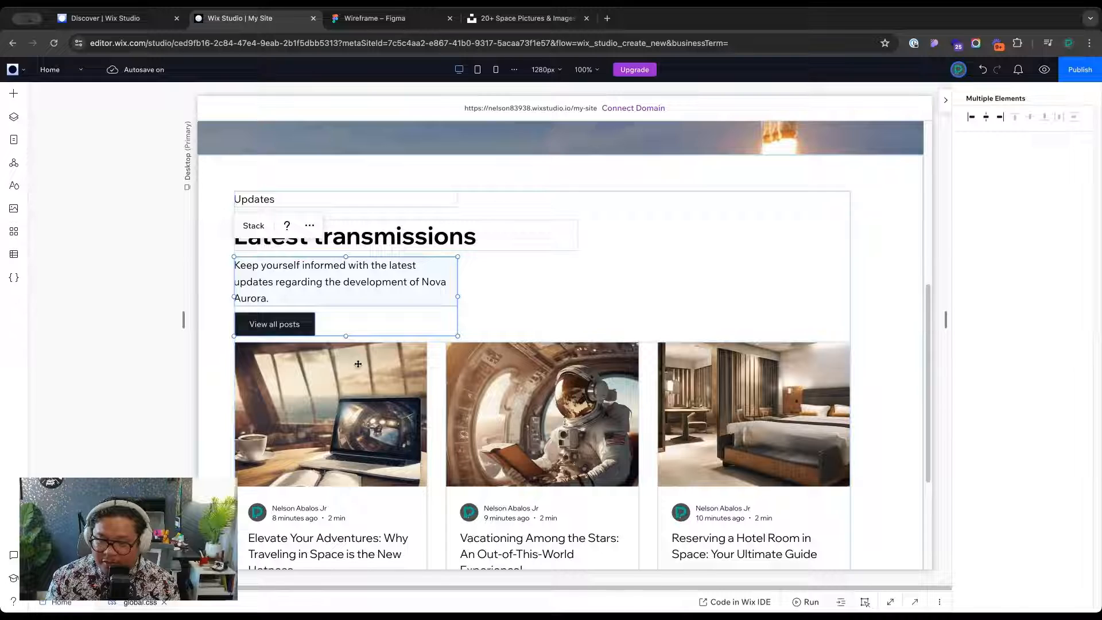
left_click(254, 226)
left_click(274, 226)
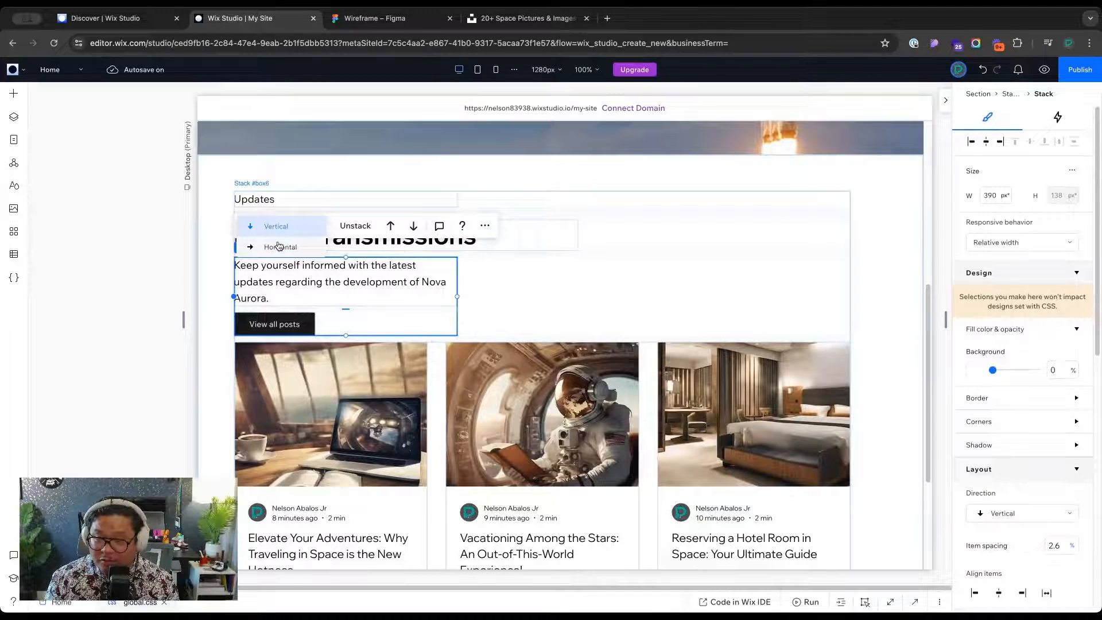
left_click(278, 246)
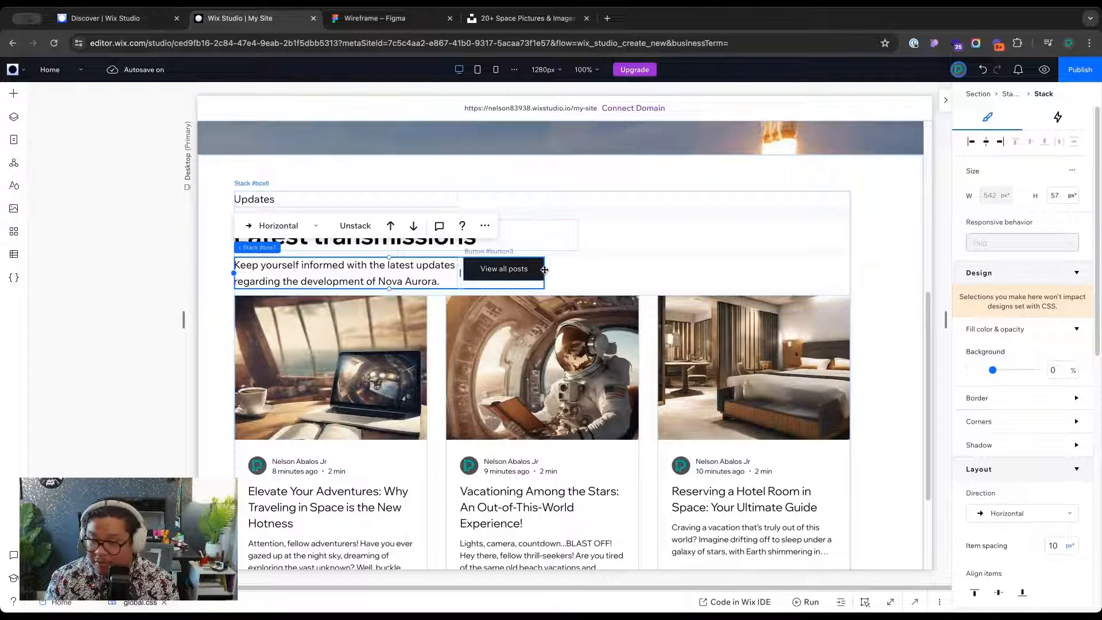
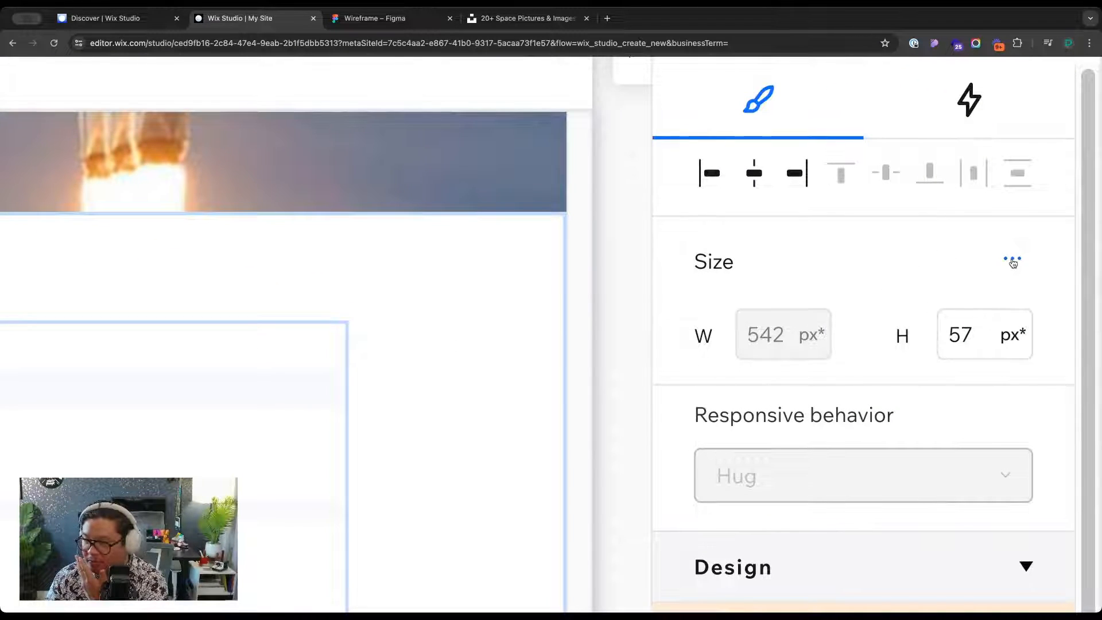
Enable advanced sizing for the horizontal stack holding the description and button
left_click(1012, 260)
left_click(923, 283)
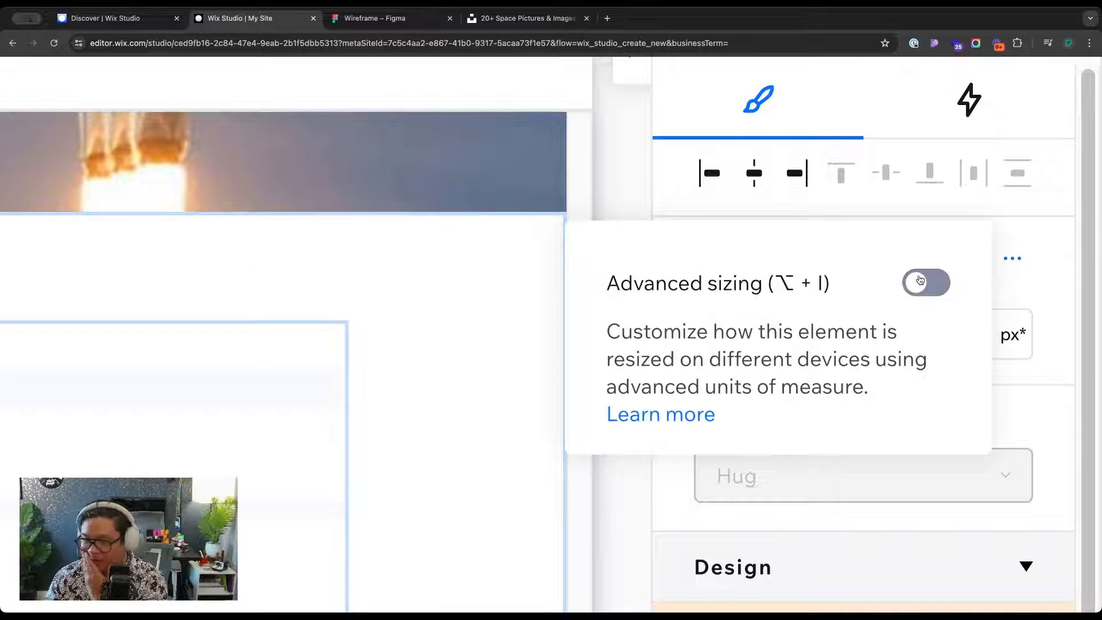
left_click(1025, 295)
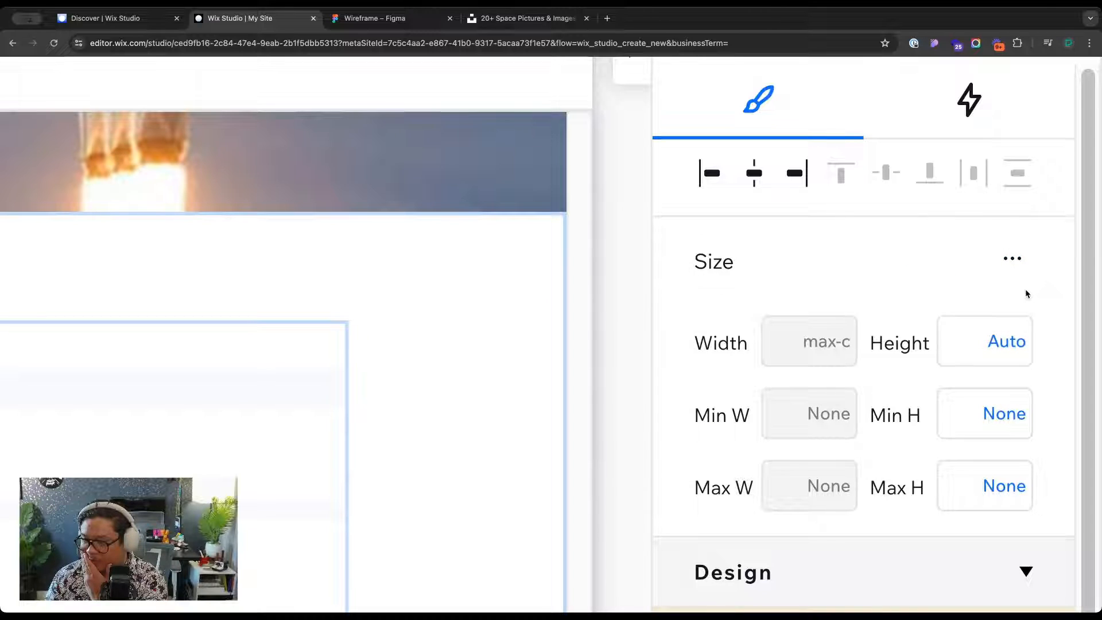
mouse_move(814, 347)
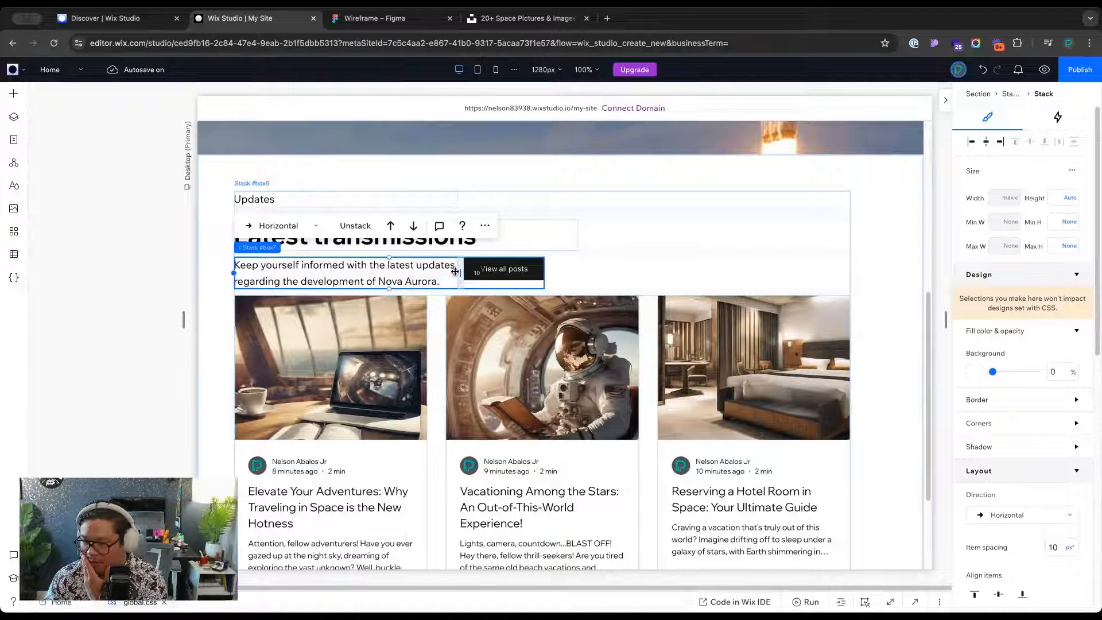
Widen the item spacing between the description and the button to 80 px and align their stack left
left_click_drag(460, 272, 504, 273)
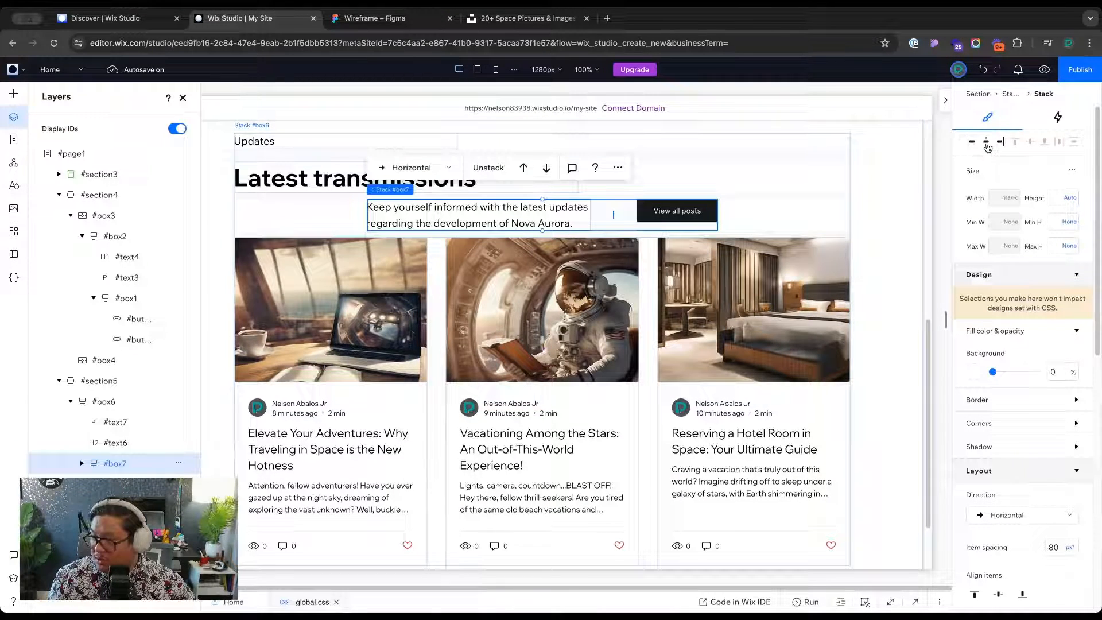
left_click(970, 142)
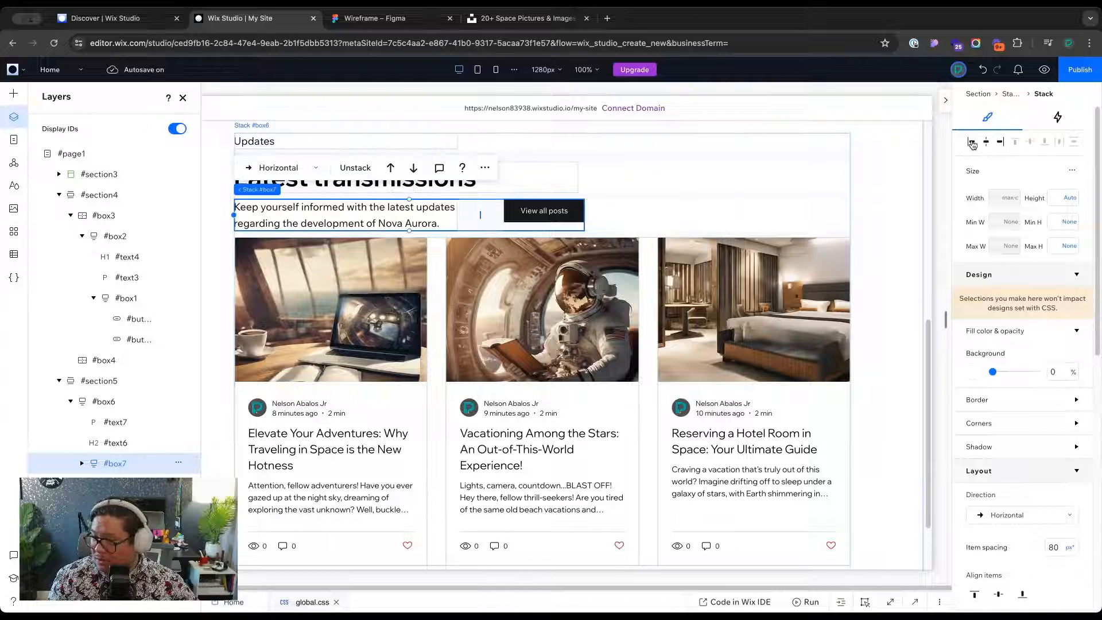
Try setting the blog section's outer vertical stack to auto width and to 100% width, then undo the recent changes
left_click(543, 168)
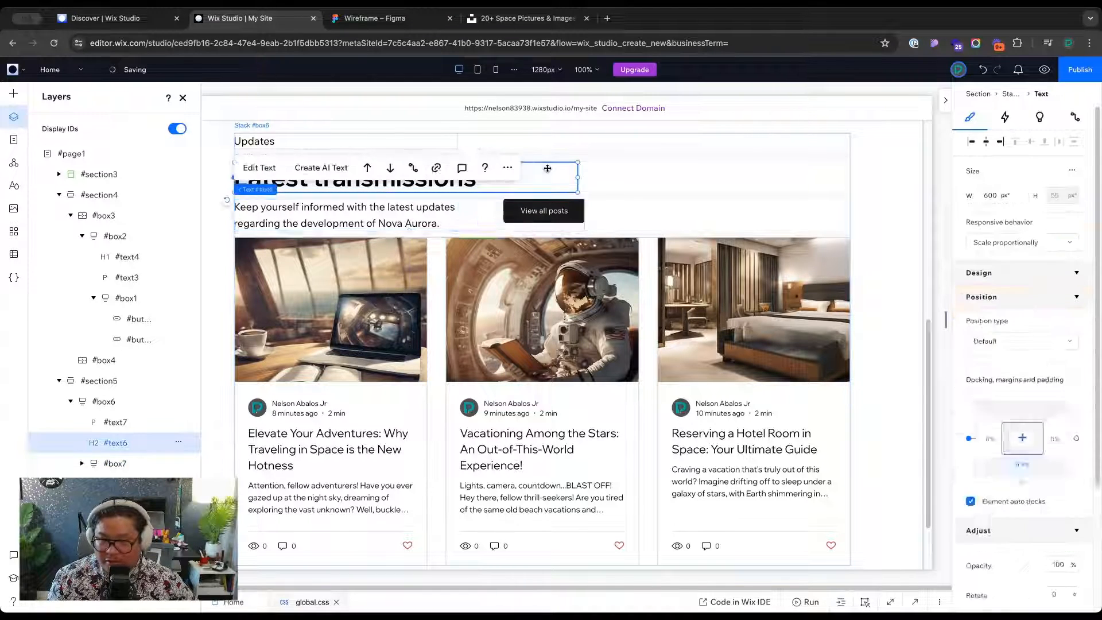
left_click(107, 401)
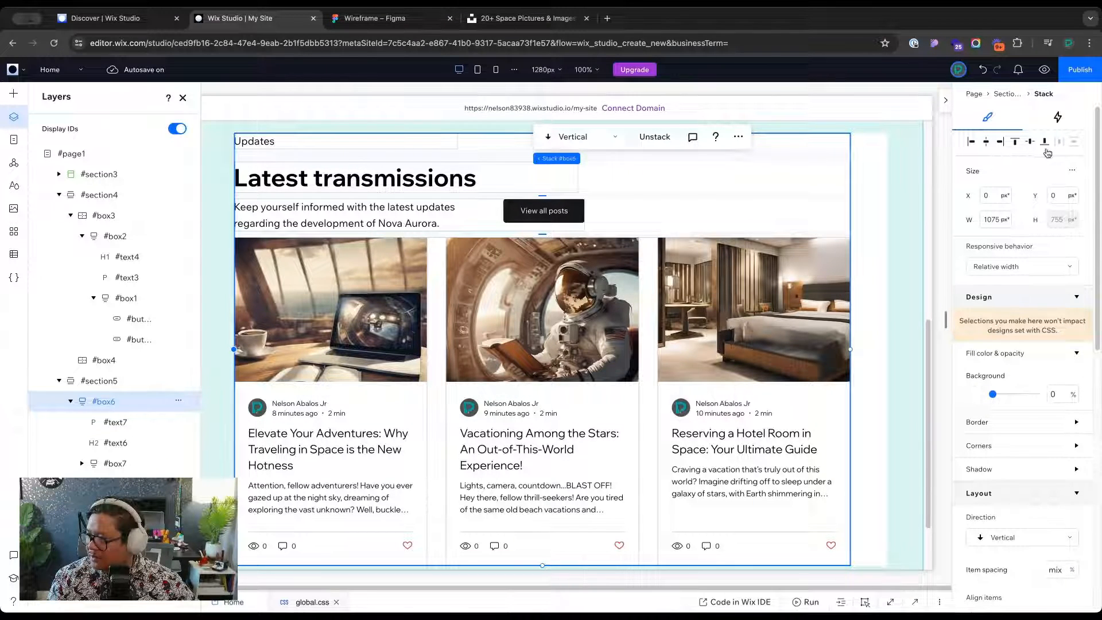
left_click(990, 223)
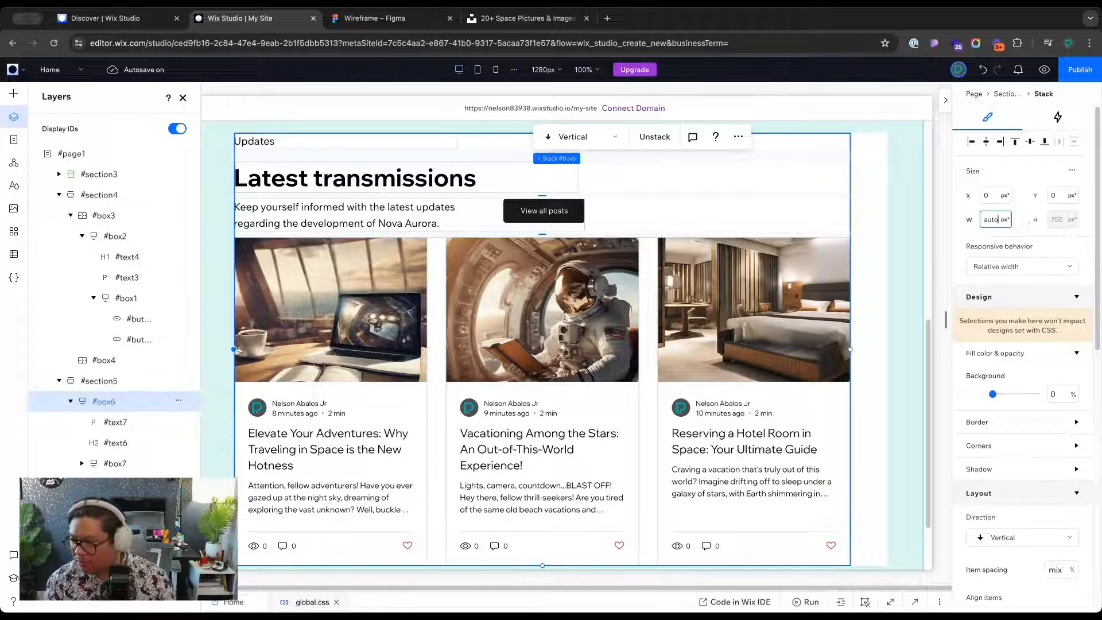
type("auto")
key("Return")
left_click(989, 221)
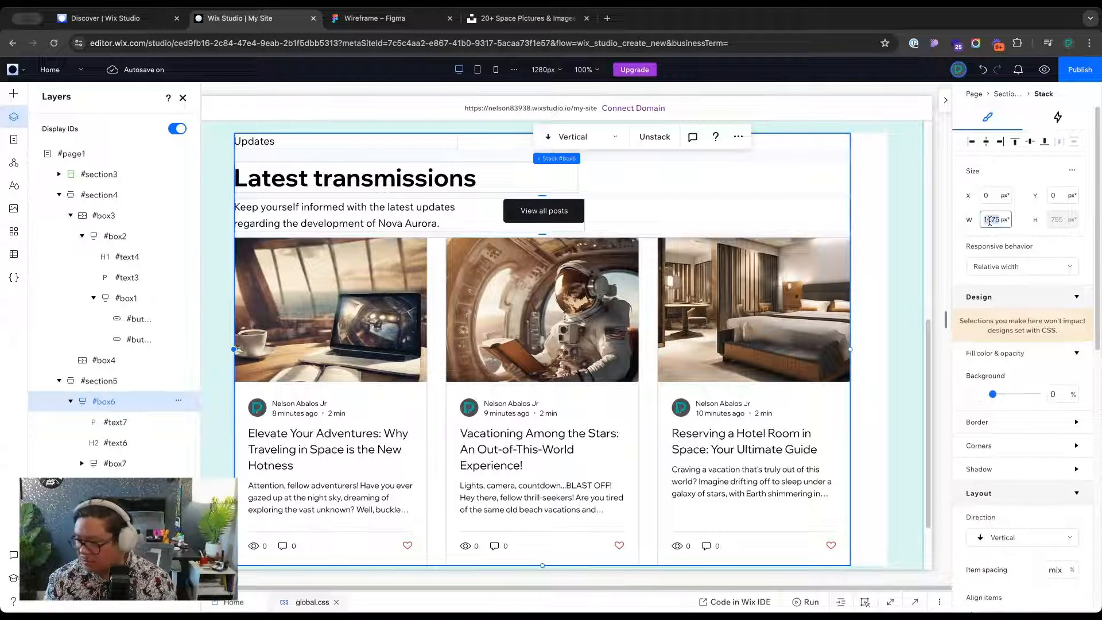
type("100%")
key("Return")
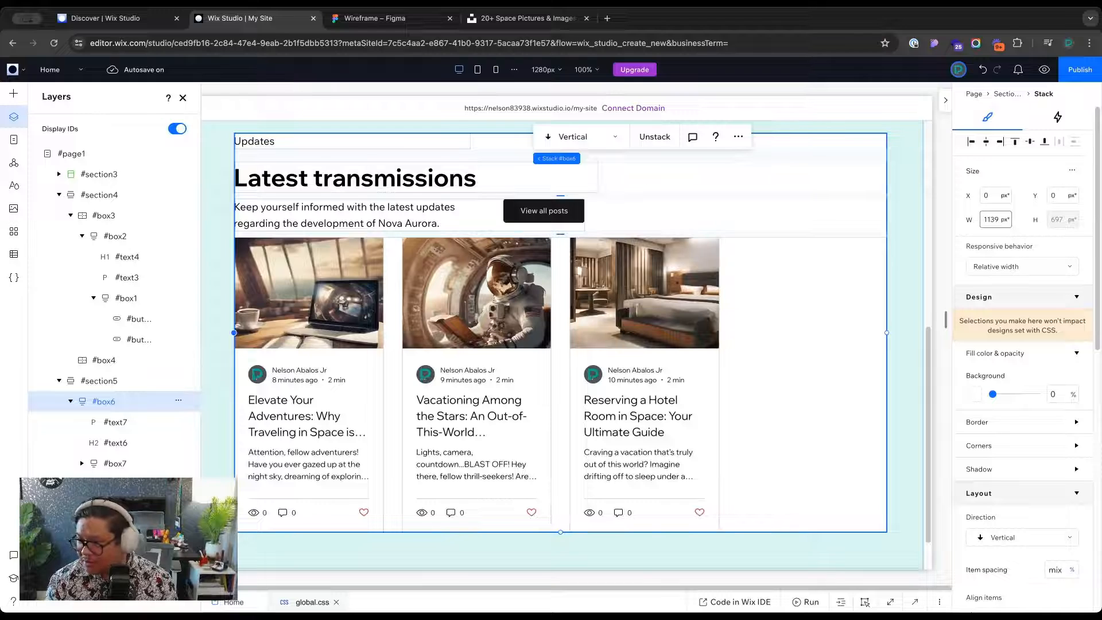
key("super+z")
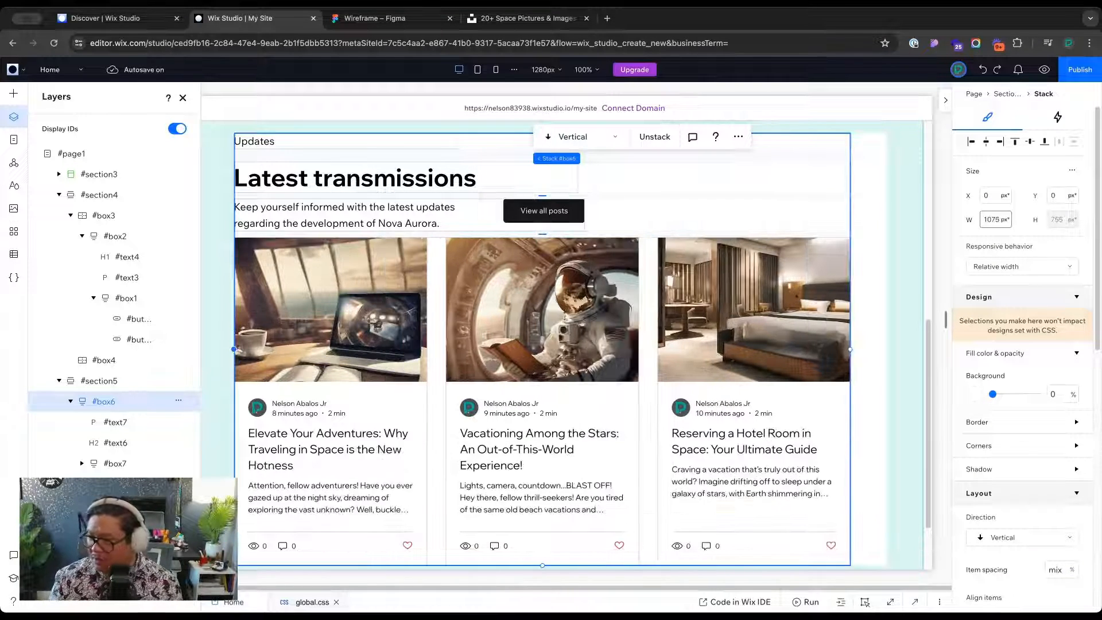
key("super+z")
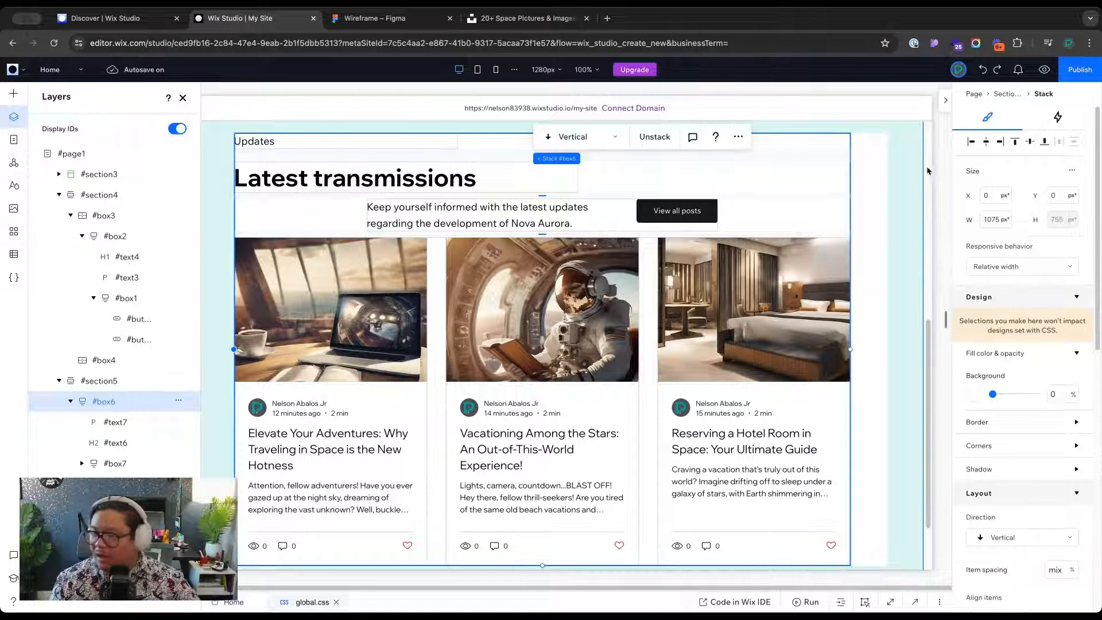
Try widening the description paragraph to about 1081 px to shift the "View all posts" button toward the post list's right edge
left_click(612, 221)
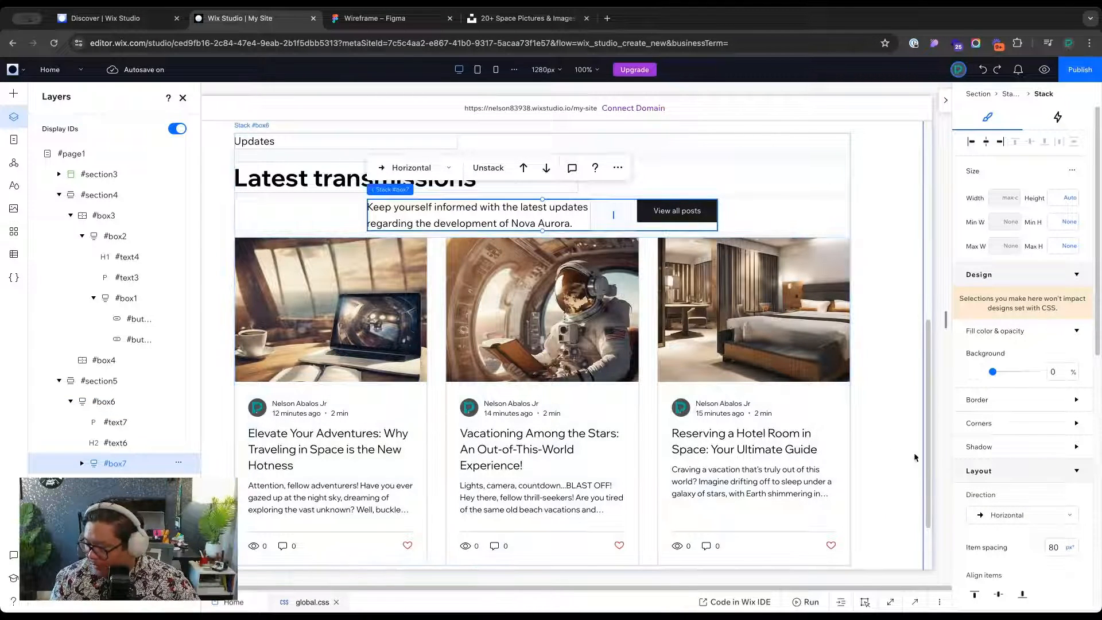
scroll(997, 491, "down", 5)
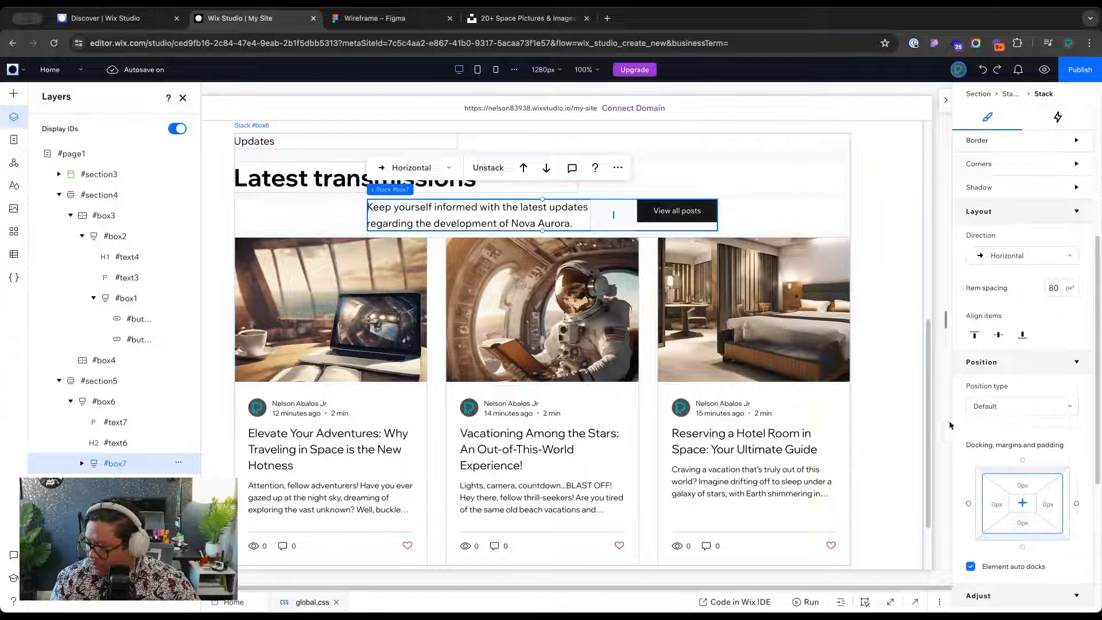
scroll(981, 470, "down", 4)
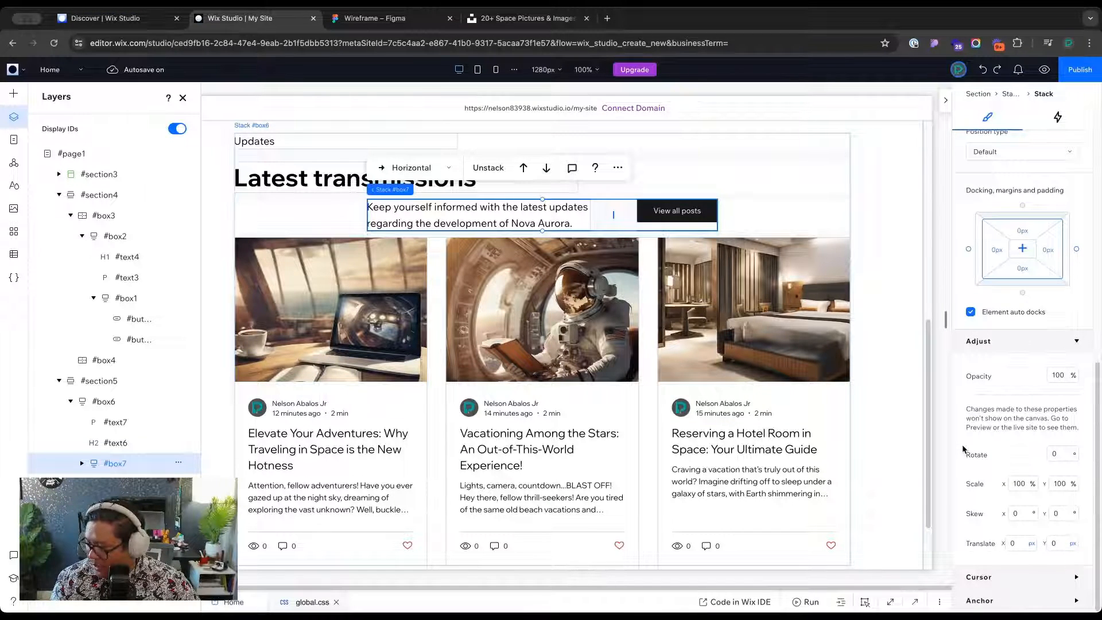
scroll(962, 448, "up", 8)
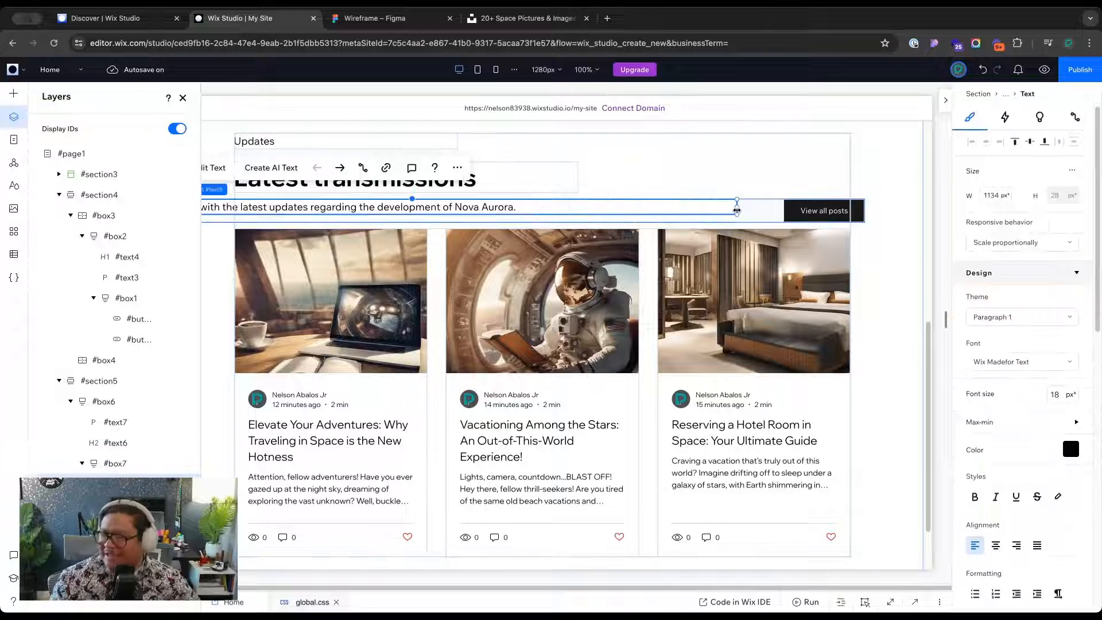
left_click_drag(736, 207, 711, 208)
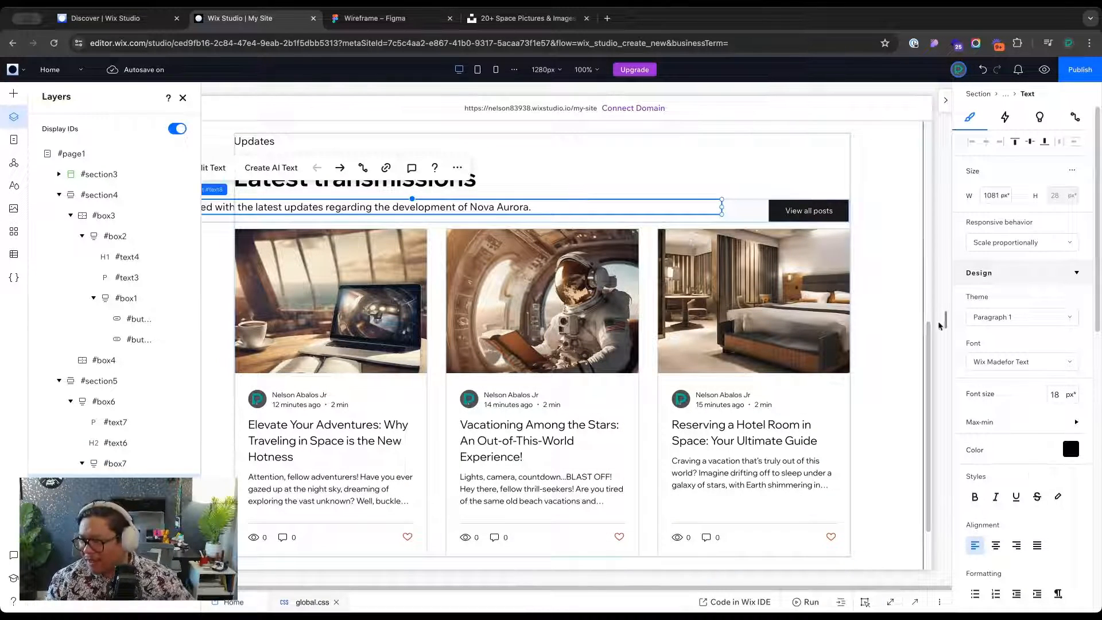
left_click_drag(946, 318, 895, 313)
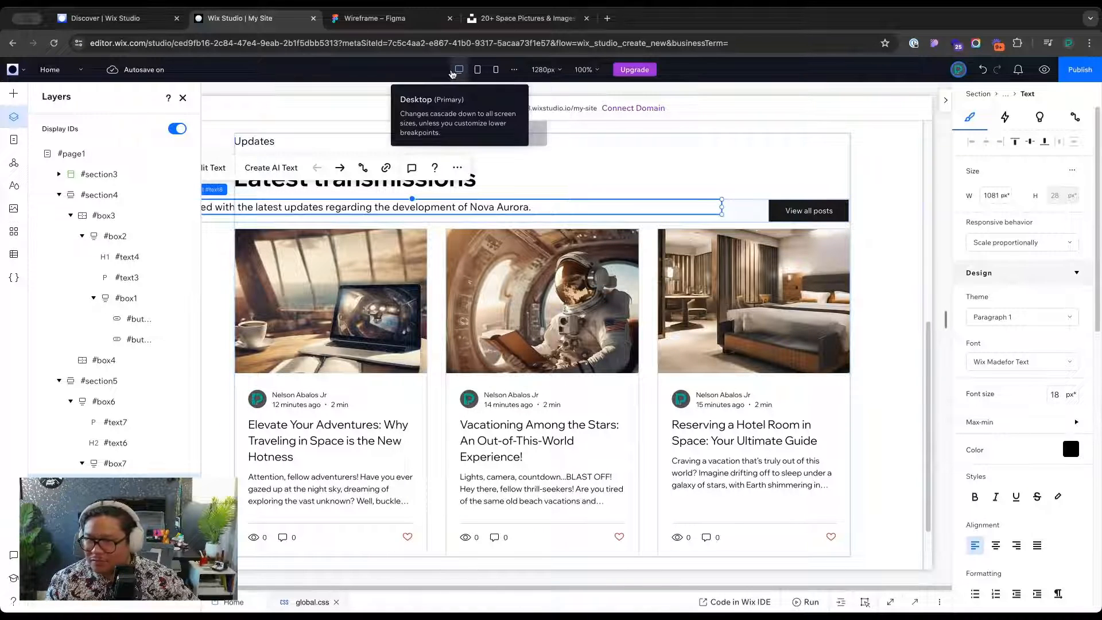
key("super+z")
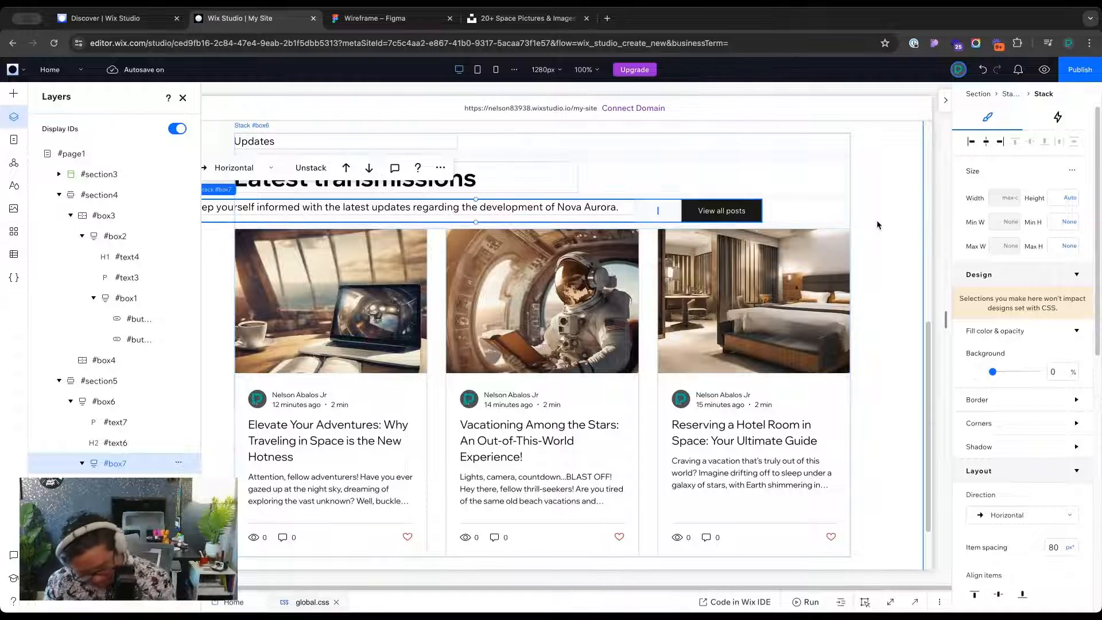
key("super+z")
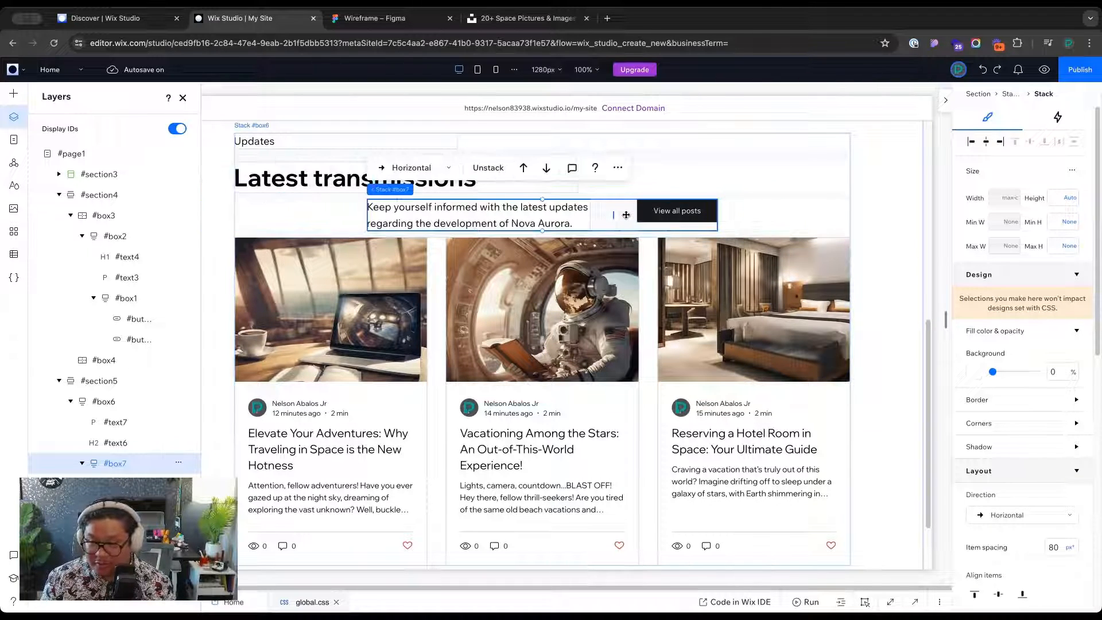
Align the description-and-button stack left and compare the blog header layout with the Figma wireframe
left_click(970, 141)
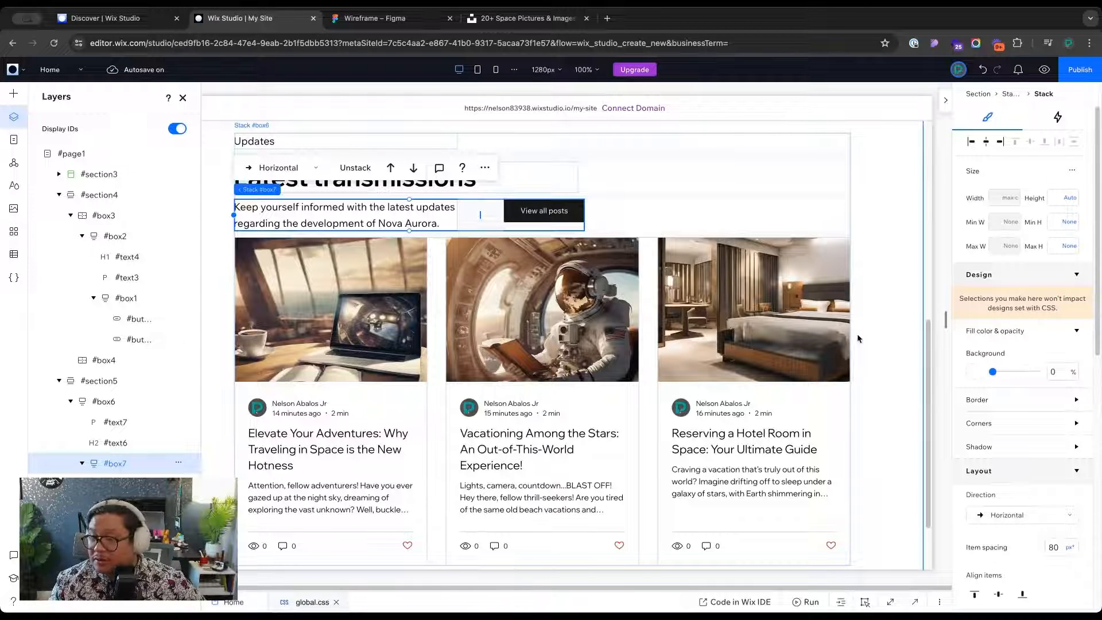
left_click(720, 217)
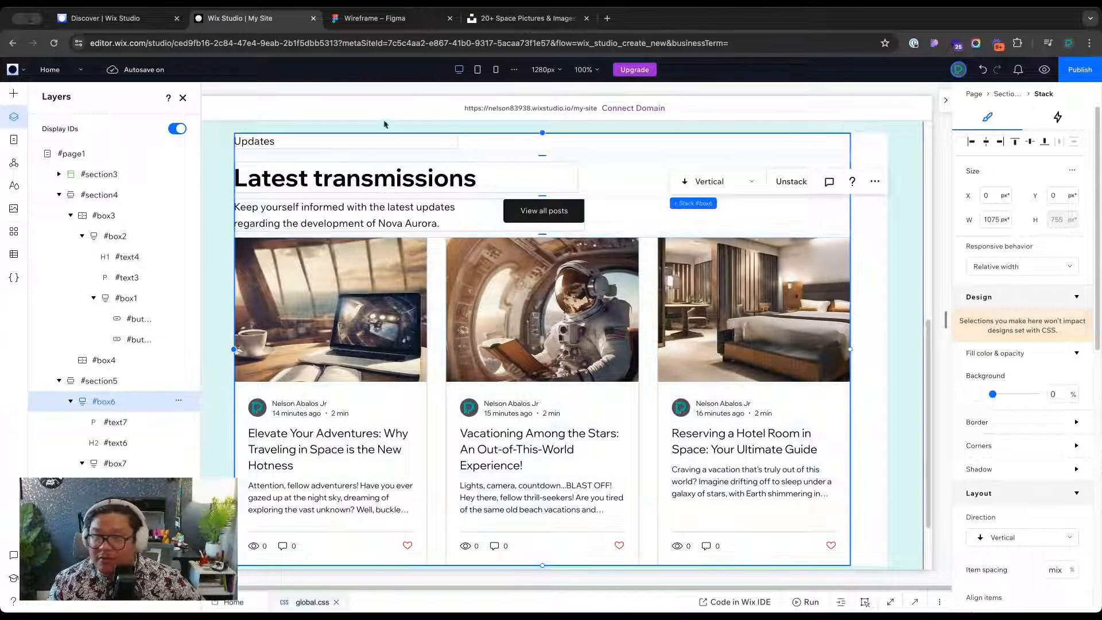
left_click(343, 22)
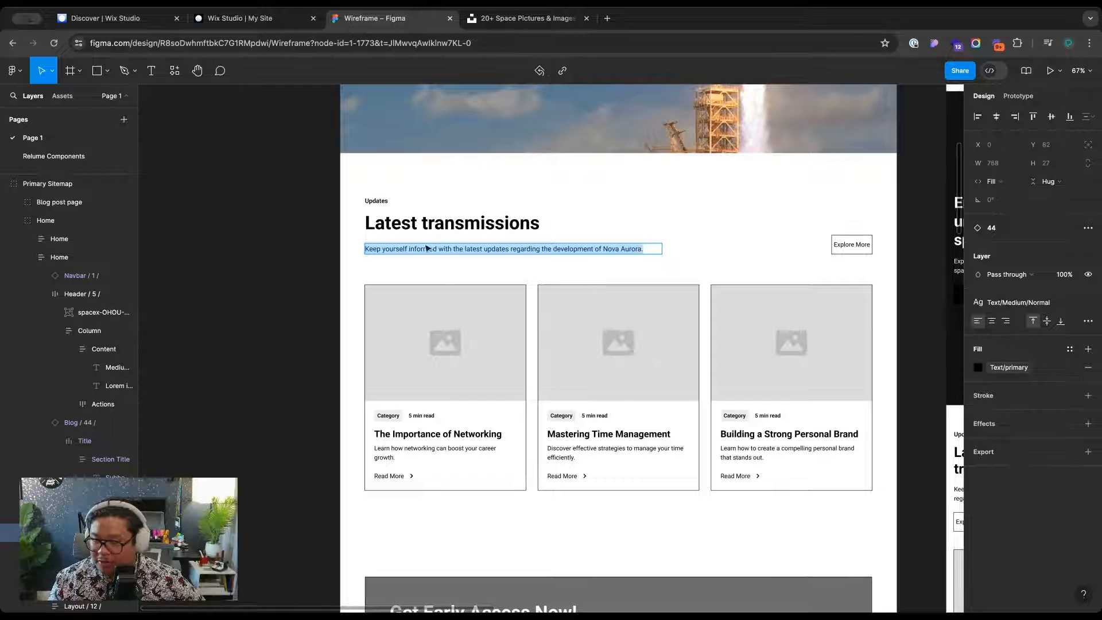
scroll(427, 248, "right", 5)
left_click(223, 21)
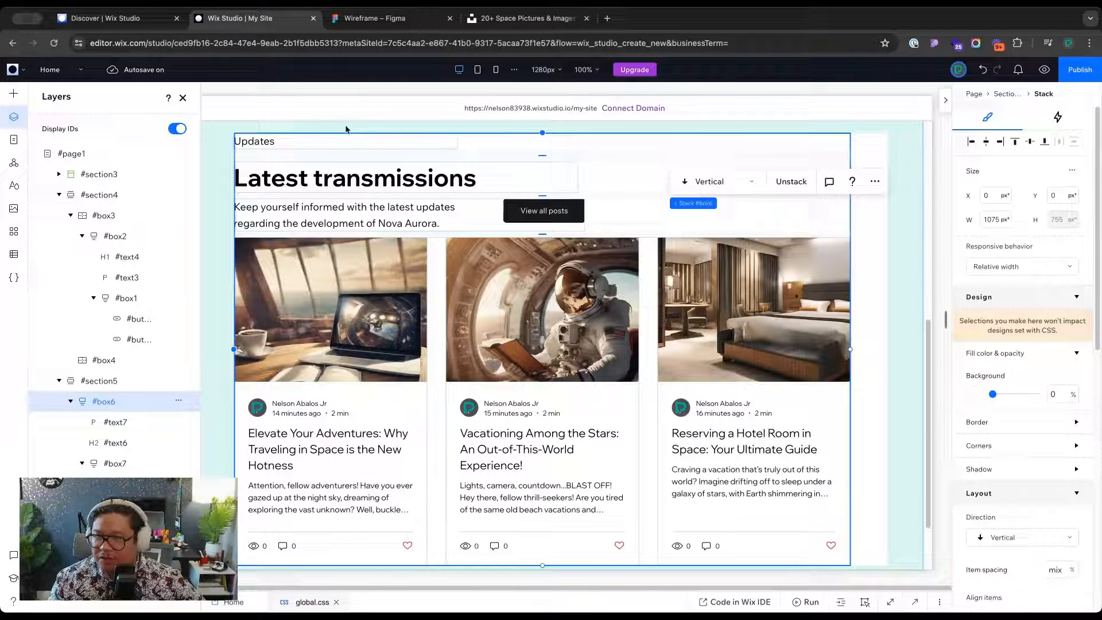
At the tablet breakpoint, adjust the hero background image's focal point and set its fitting option to Scale to fill
left_click(478, 70)
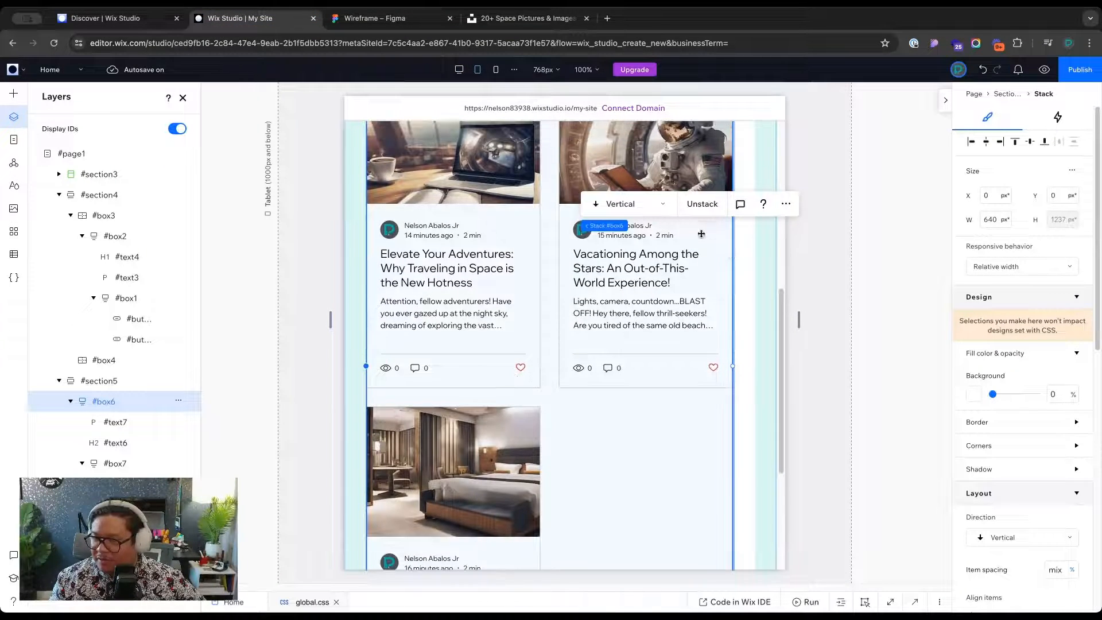
left_click(701, 233)
scroll(711, 287, "up", 6)
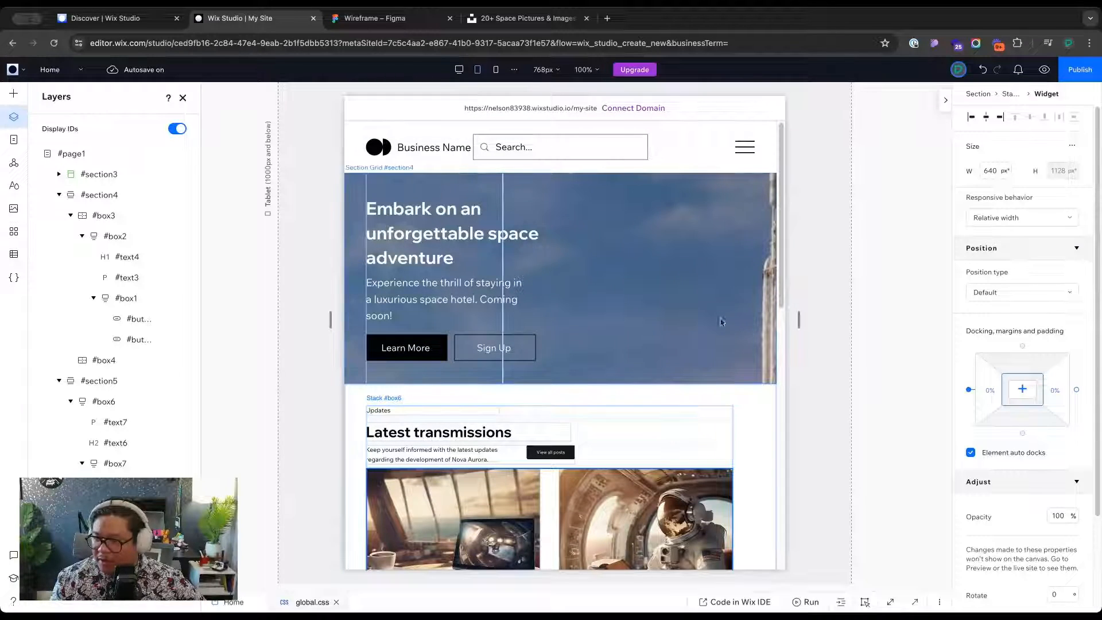
left_click(629, 253)
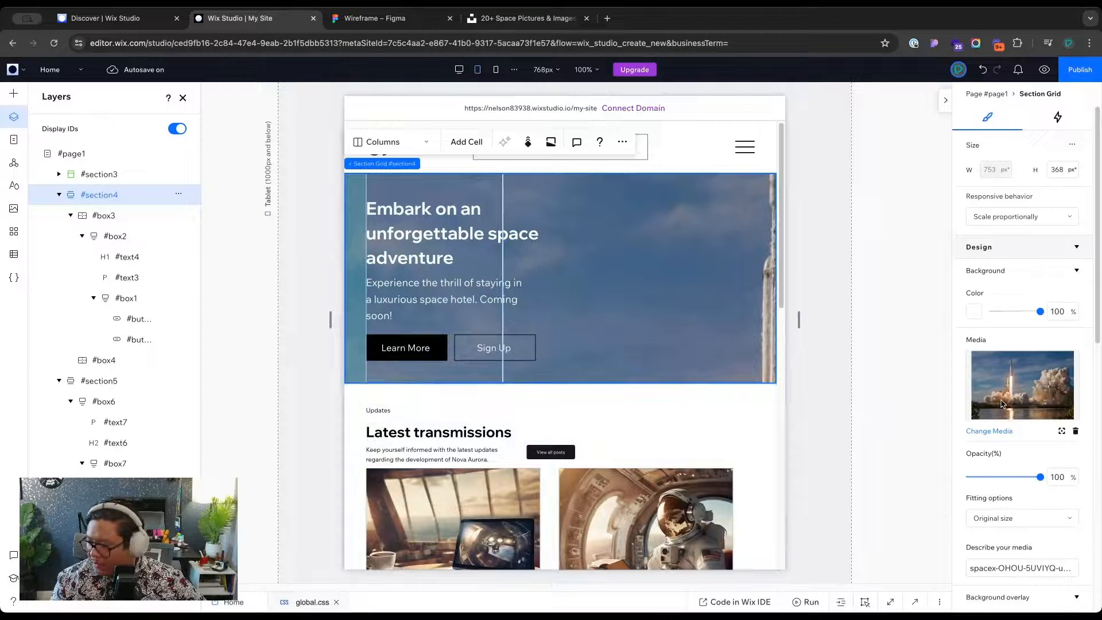
left_click(1061, 430)
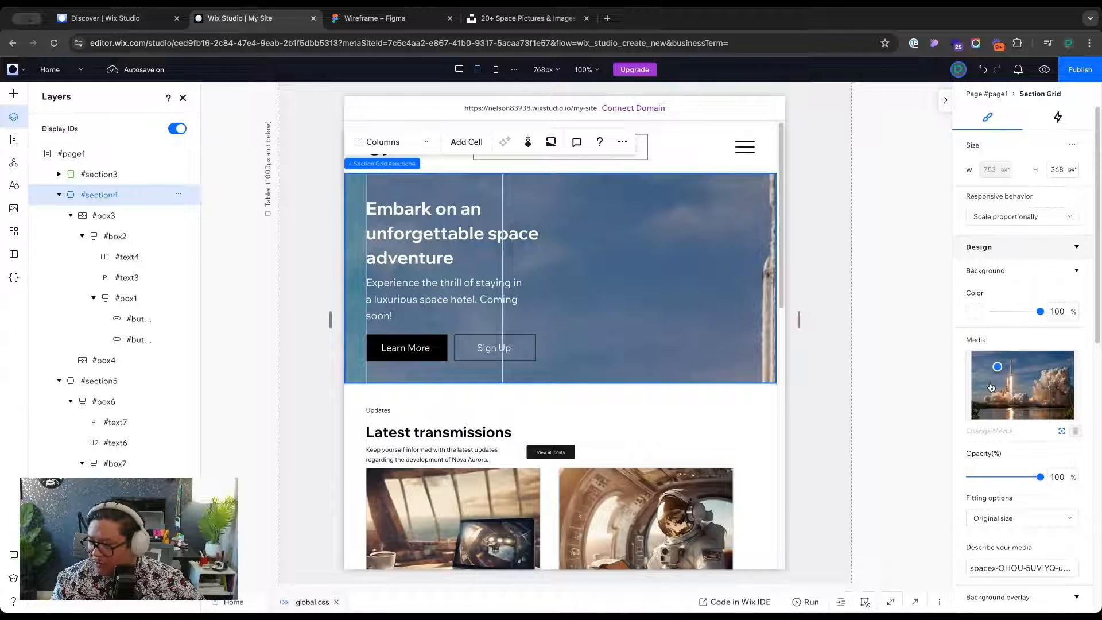
left_click(988, 384)
left_click(1018, 380)
left_click(998, 364)
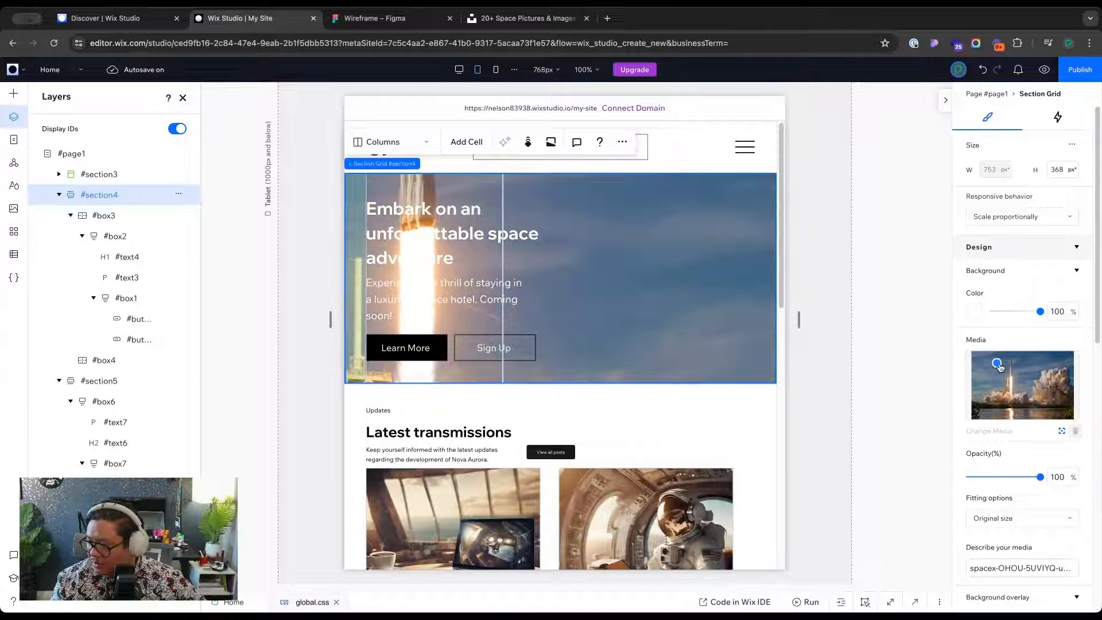
left_click(1001, 518)
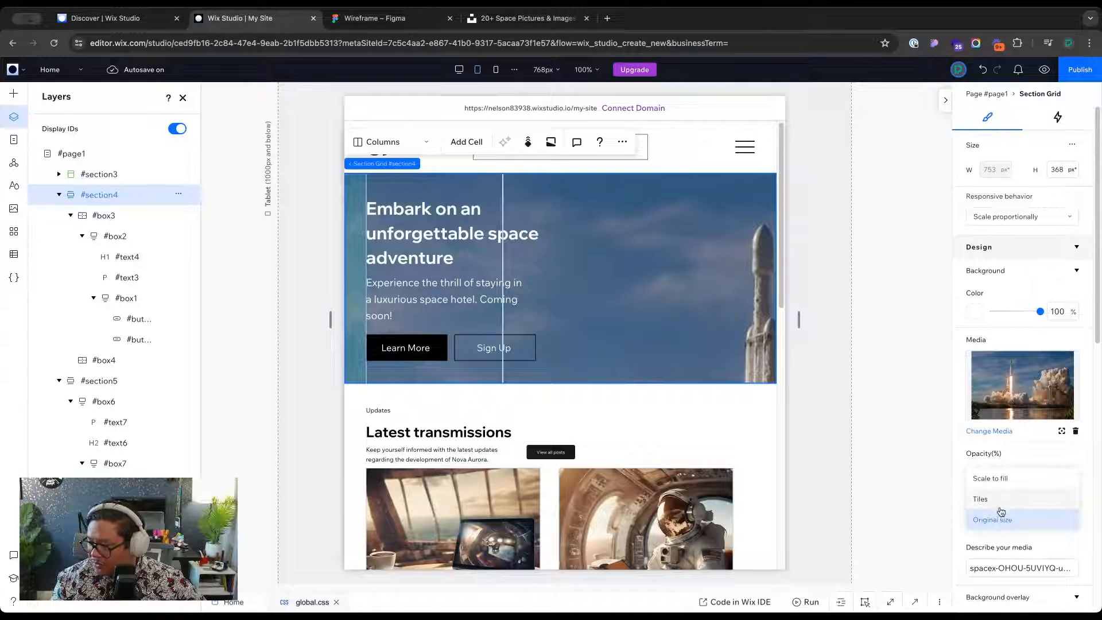
left_click(998, 478)
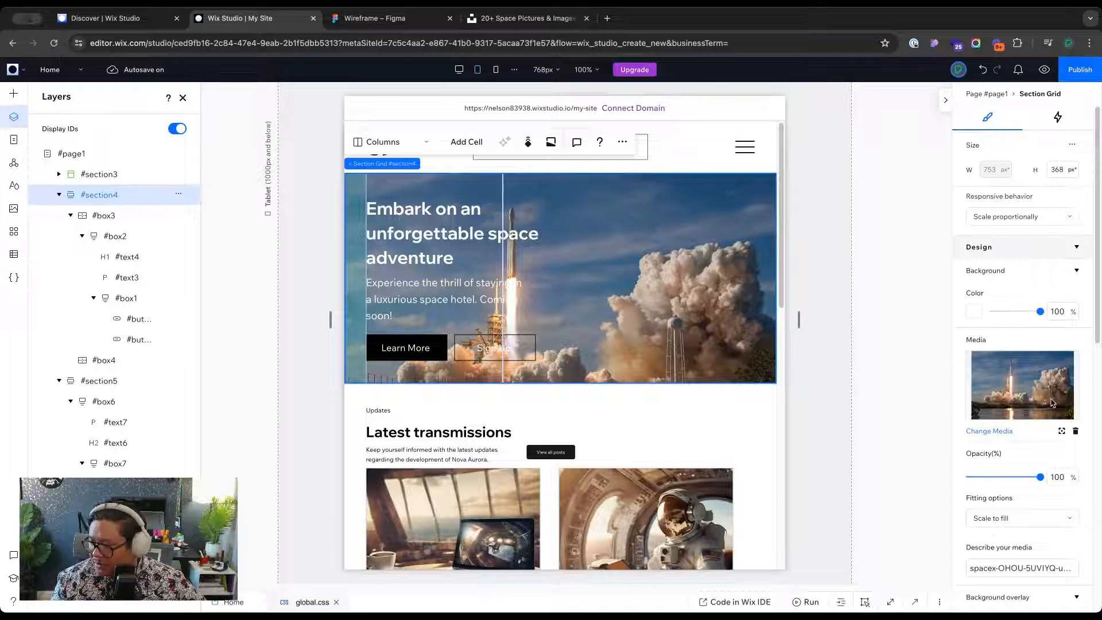
At the tablet breakpoint, move the header search bar clear of the business name to about X 358 px, beside the hamburger menu
scroll(584, 420, "down", 10)
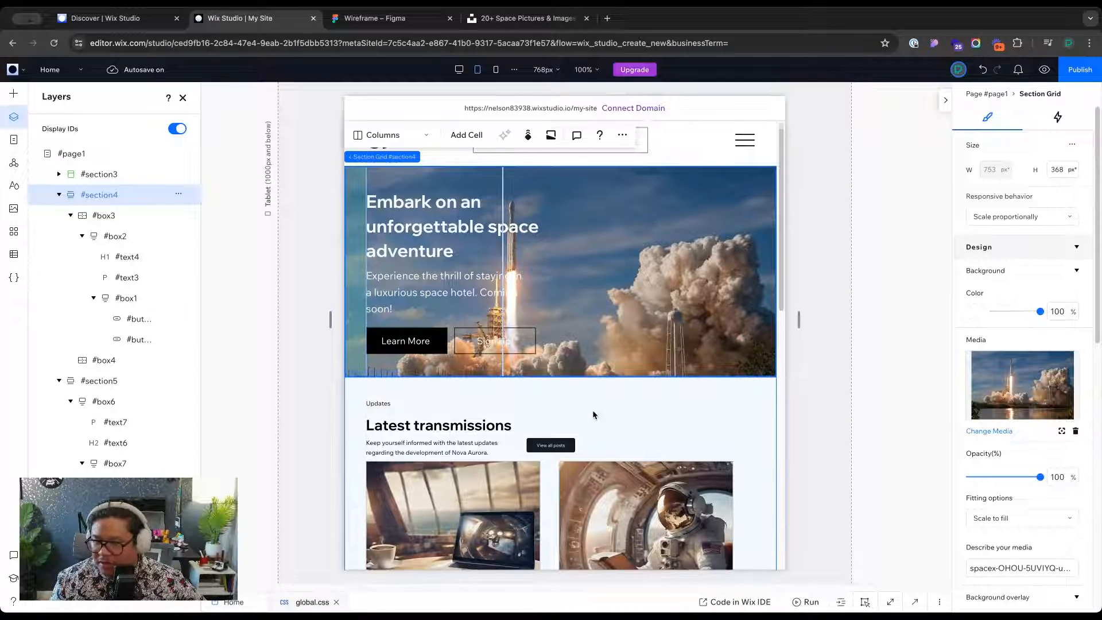
scroll(584, 420, "down", 3)
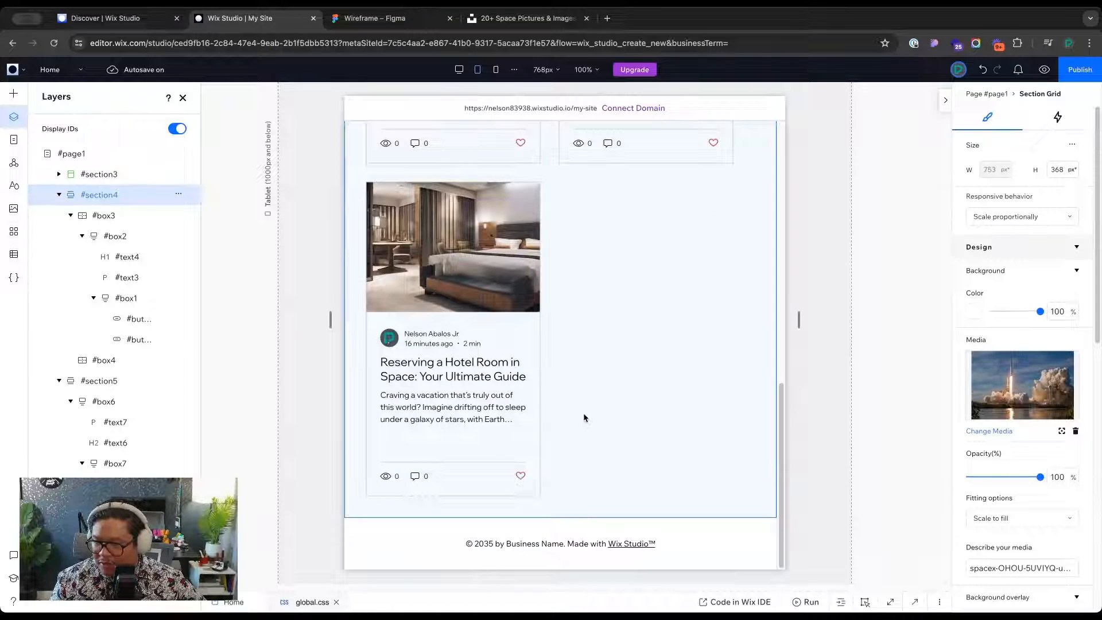
scroll(584, 419, "up", 15)
left_click(704, 163)
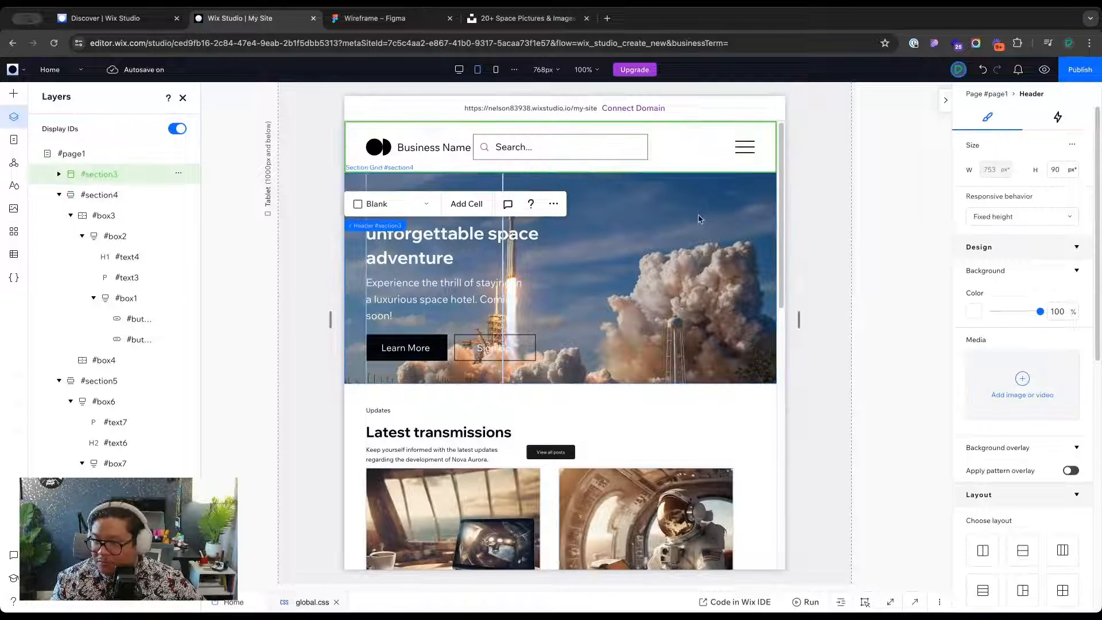
left_click(504, 147)
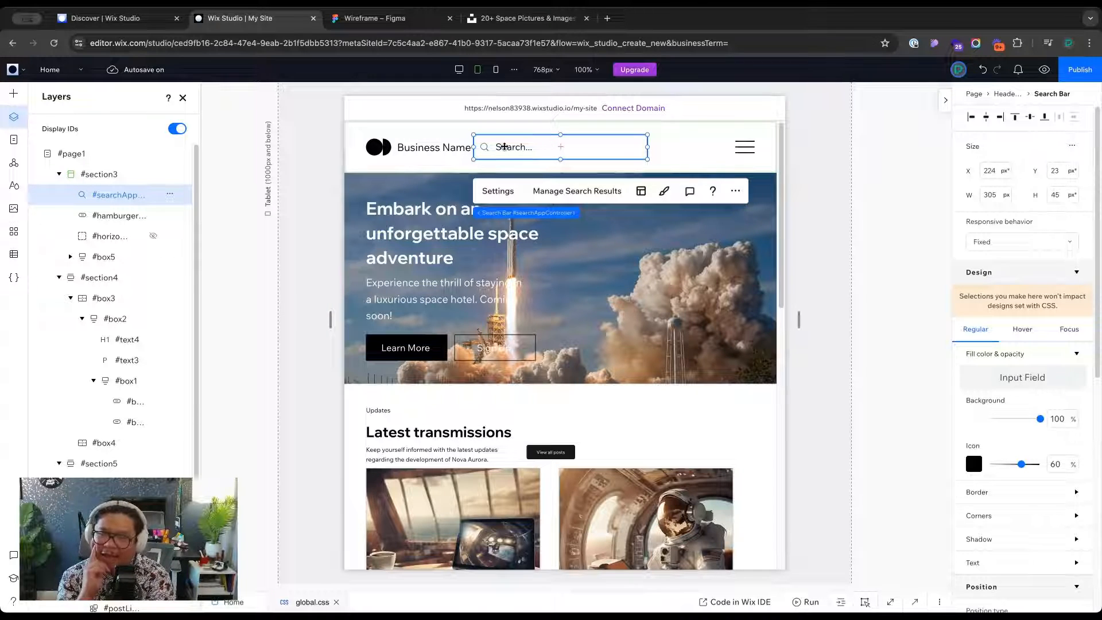
left_click(458, 70)
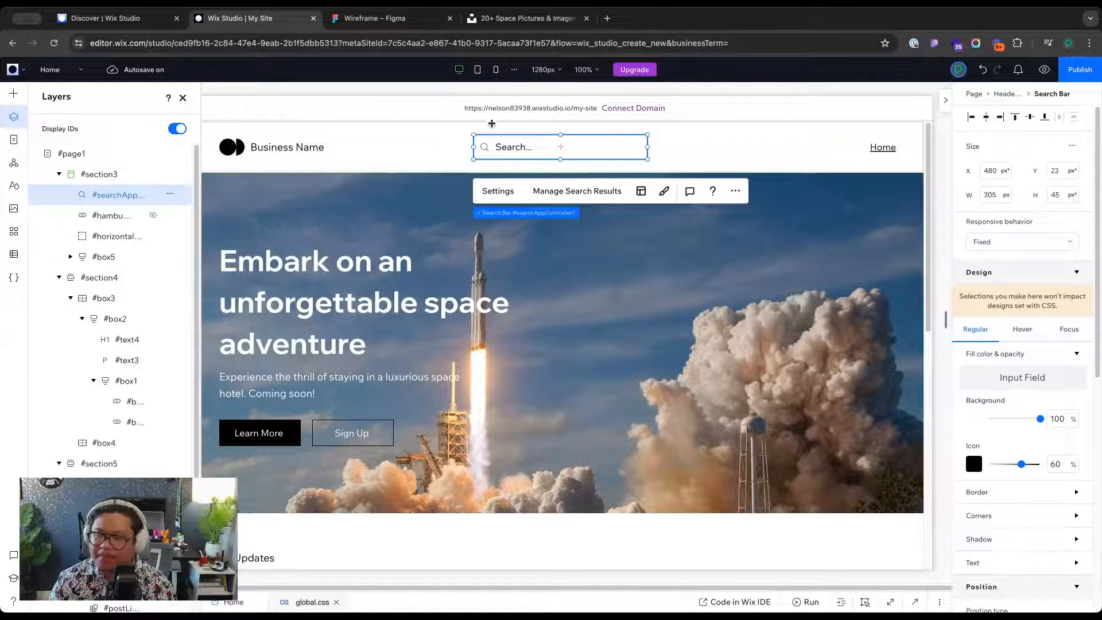
left_click(478, 71)
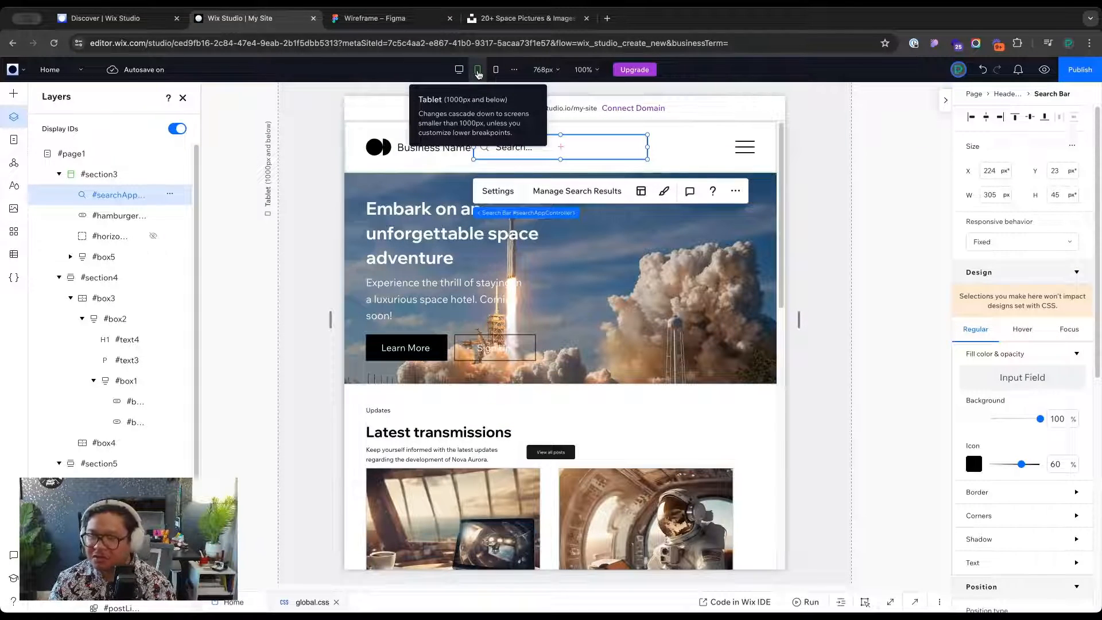
left_click_drag(590, 148, 650, 148)
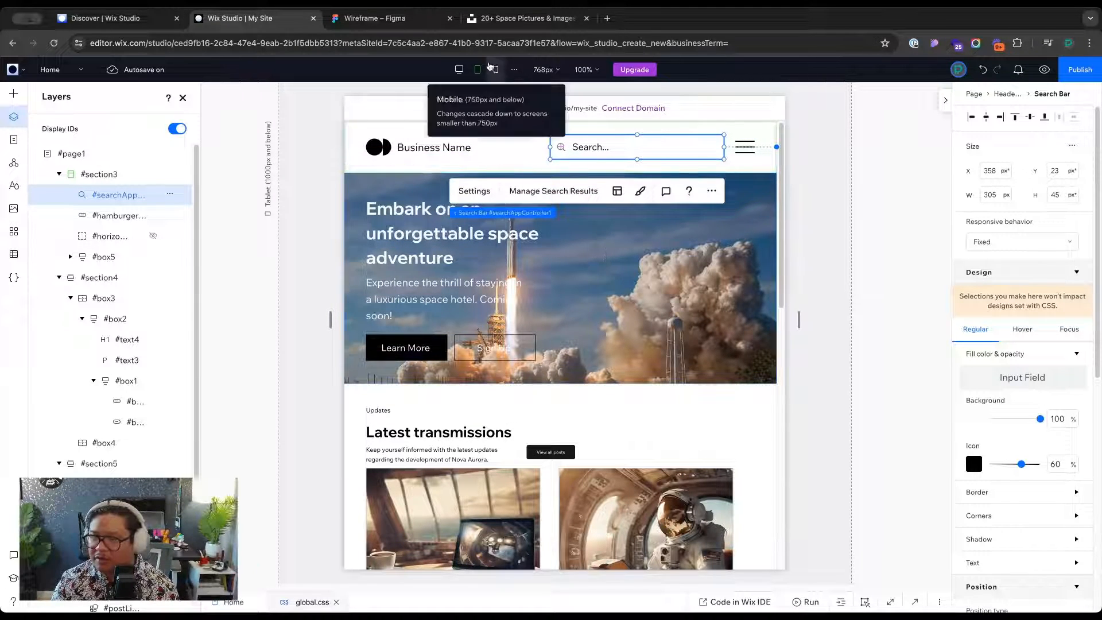
Check the header search bar's placement at the desktop, tablet and mobile breakpoints
left_click(458, 69)
left_click(476, 70)
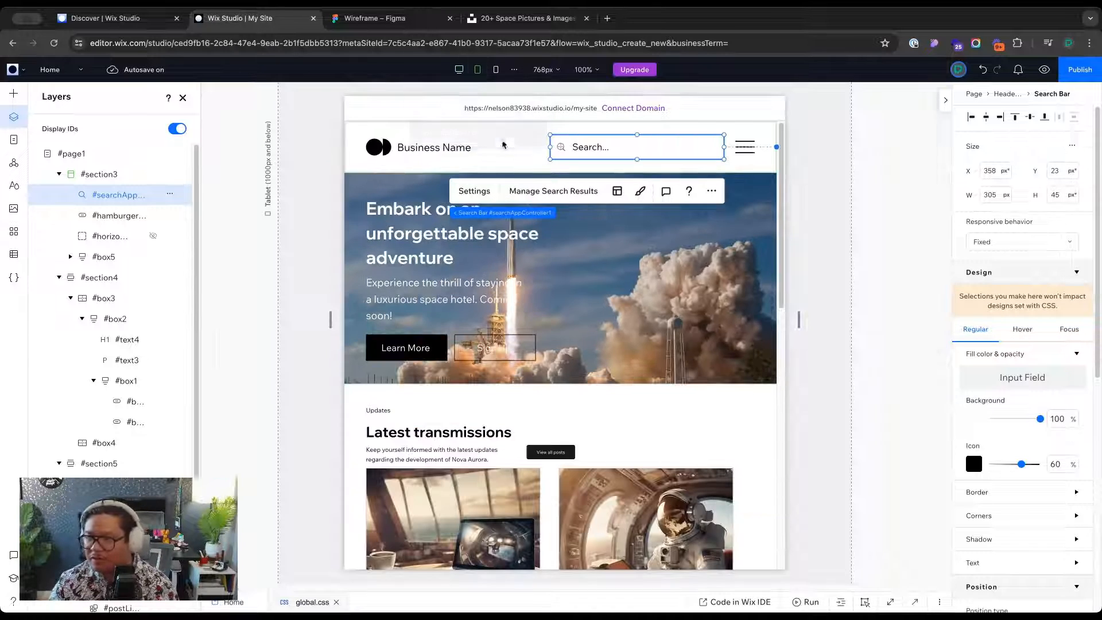
left_click(495, 70)
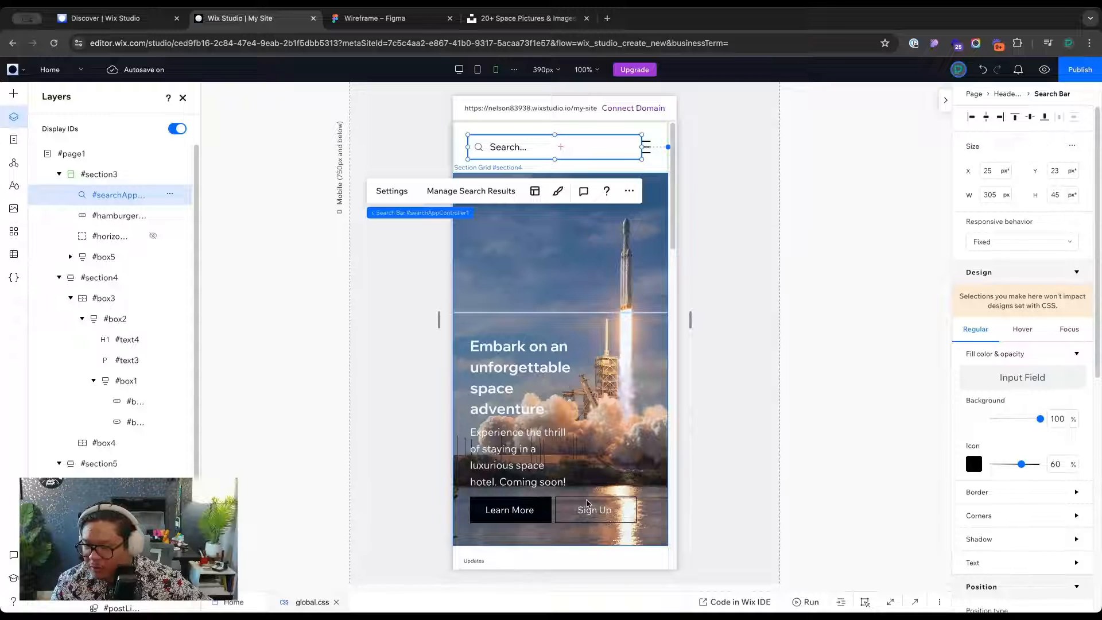
Inspect the hero section and the blog header's stack and Updates text at the tablet breakpoint
left_click(537, 286)
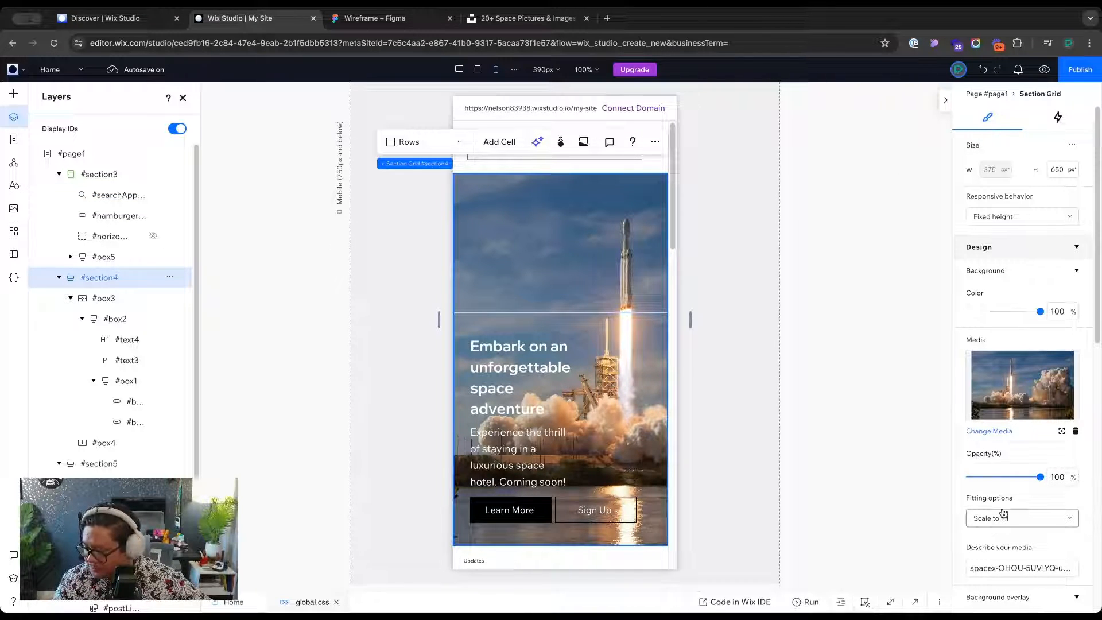
left_click(476, 79)
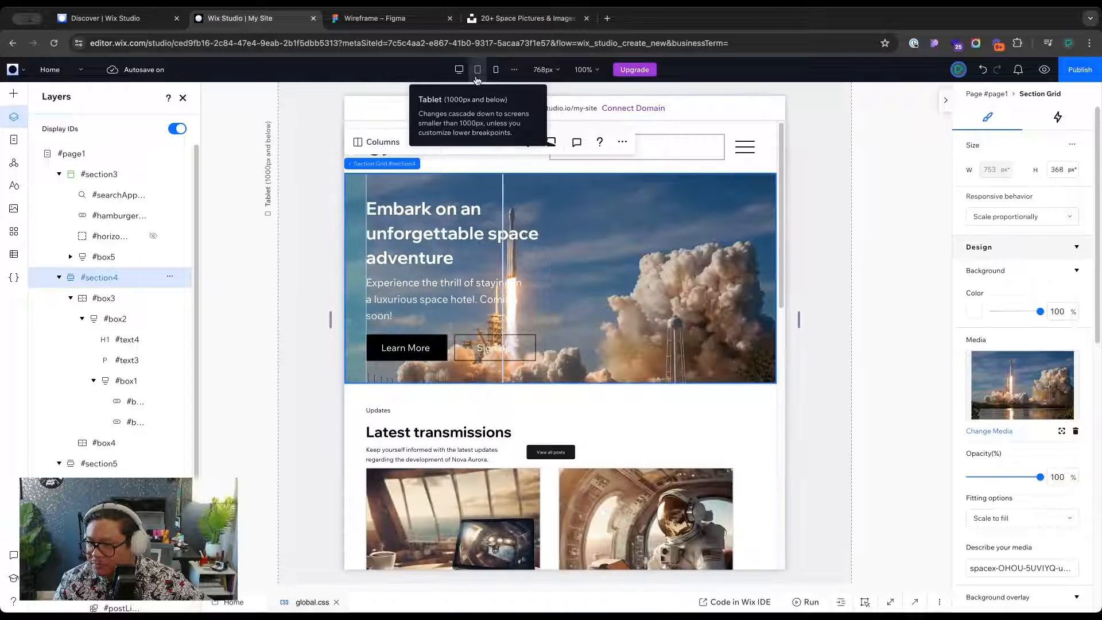
scroll(604, 367, "down", 5)
scroll(604, 368, "up", 3)
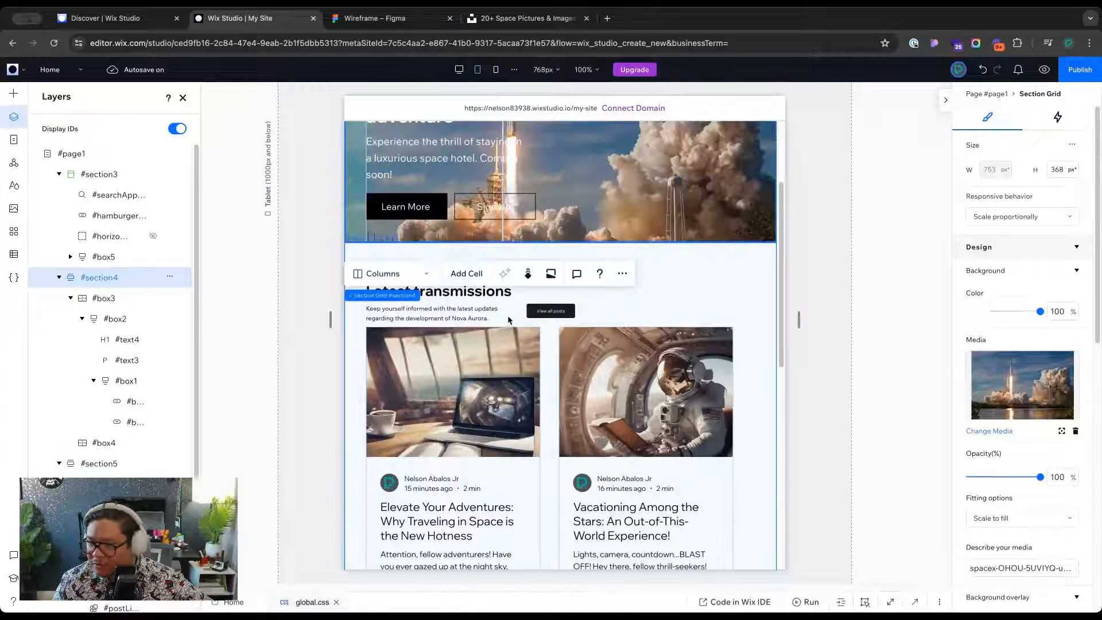
left_click(508, 319)
left_click(508, 319)
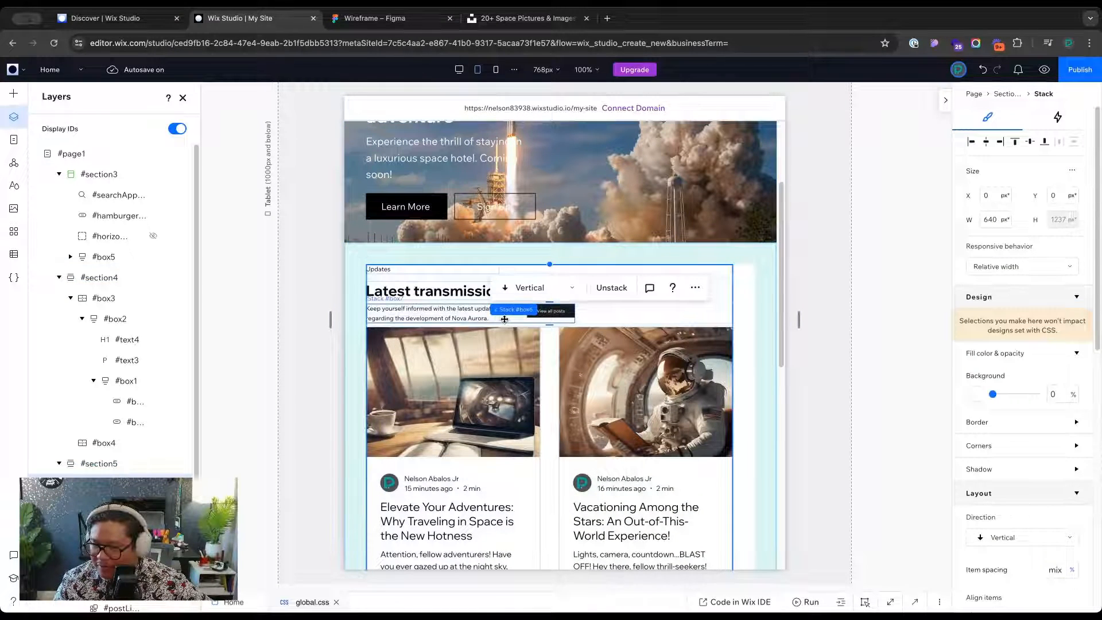
left_click(508, 320)
left_click(492, 267)
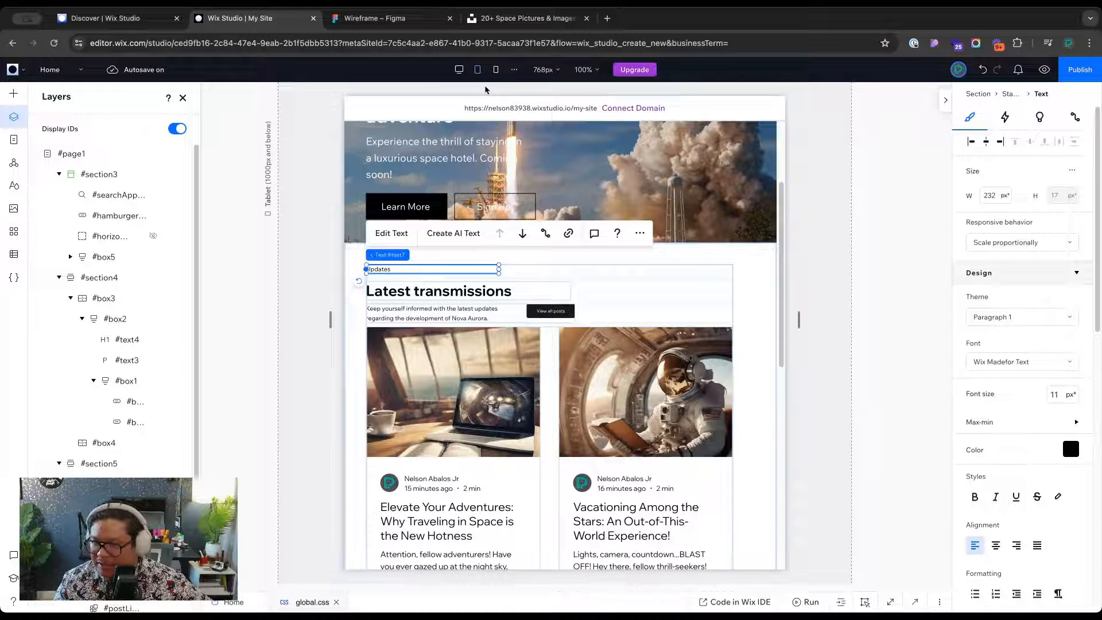
At the mobile breakpoint, narrow the header search bar to 154 px wide and try to delete it
left_click(495, 69)
scroll(598, 324, "up", 3)
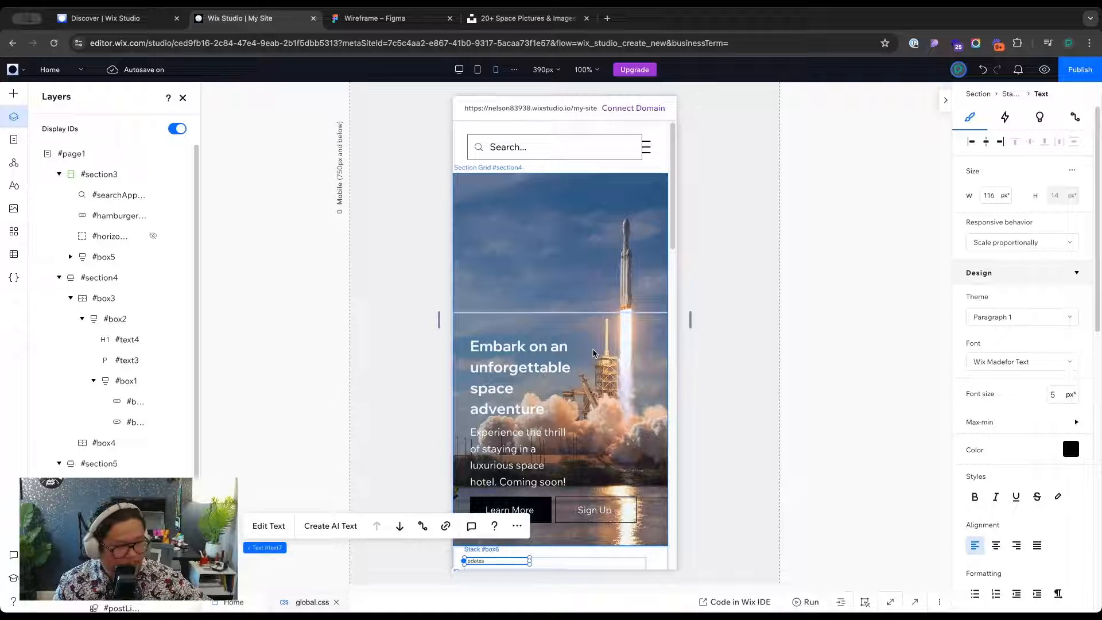
double_click(541, 154)
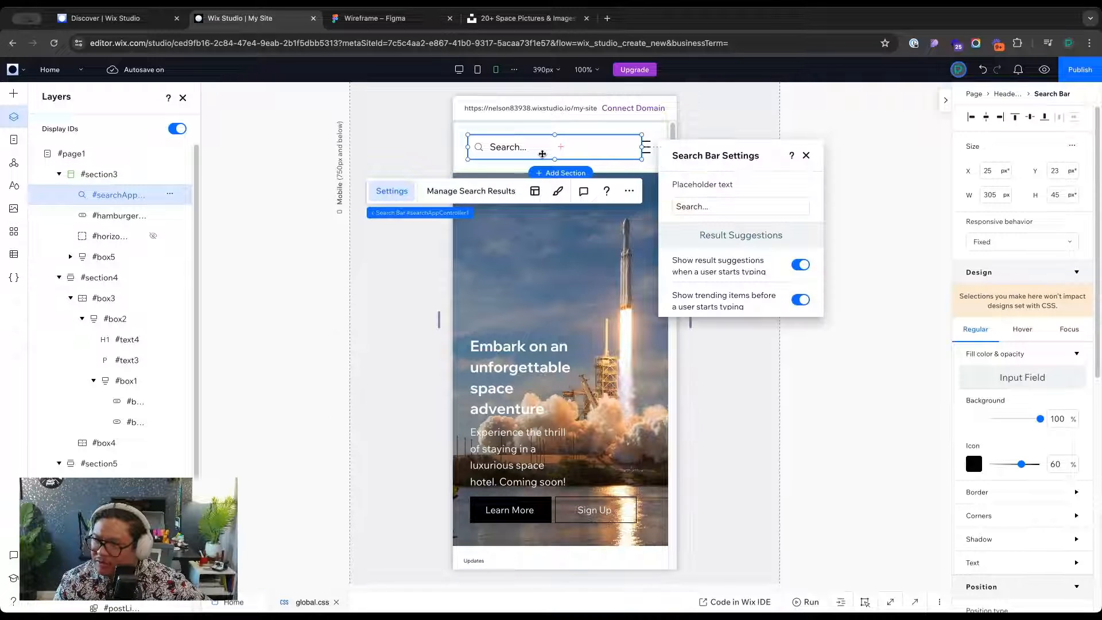
left_click(480, 150)
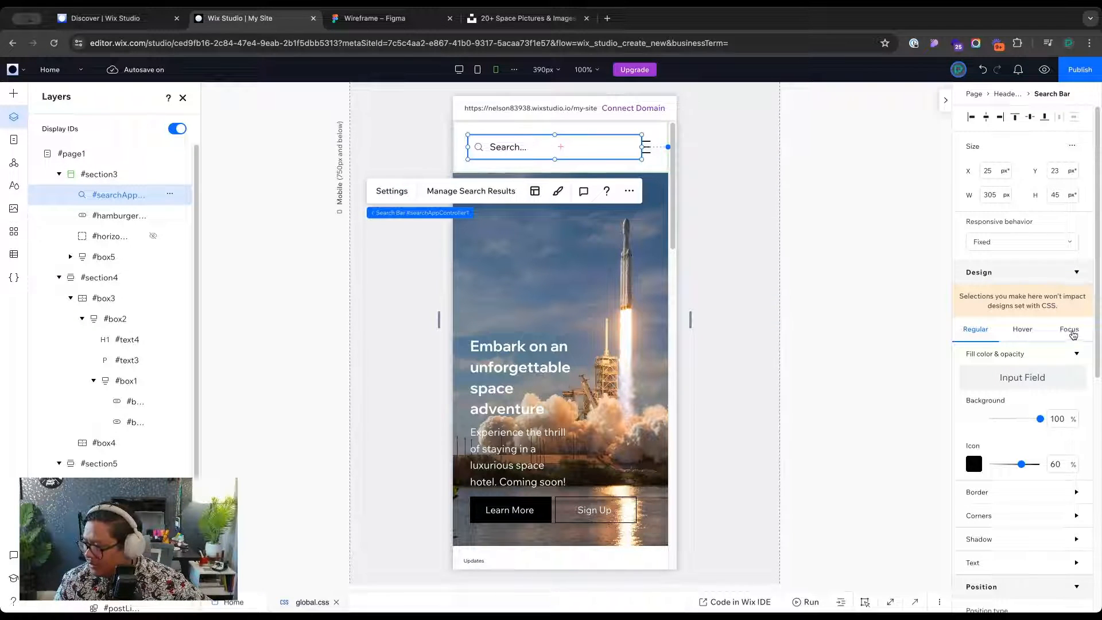
scroll(1056, 458, "down", 8)
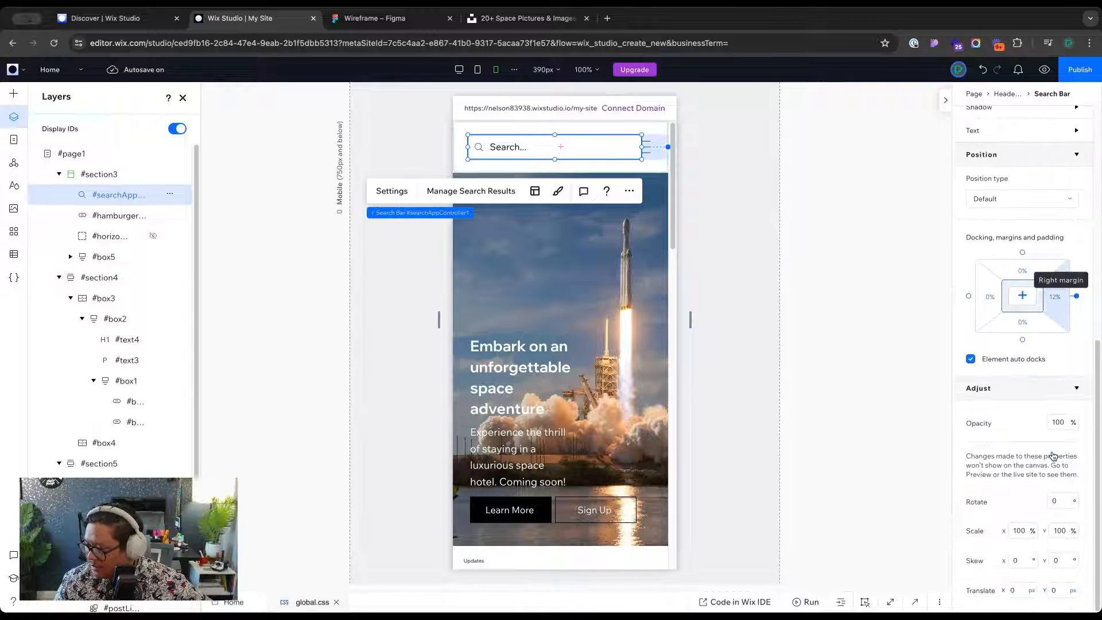
scroll(1052, 456, "up", 7)
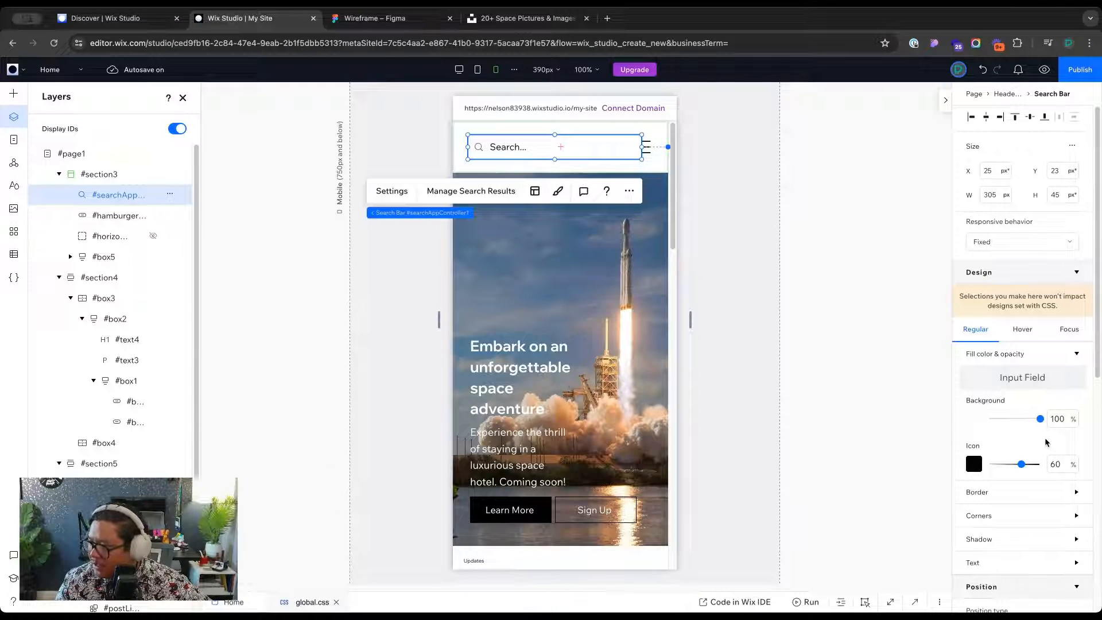
key("Delete")
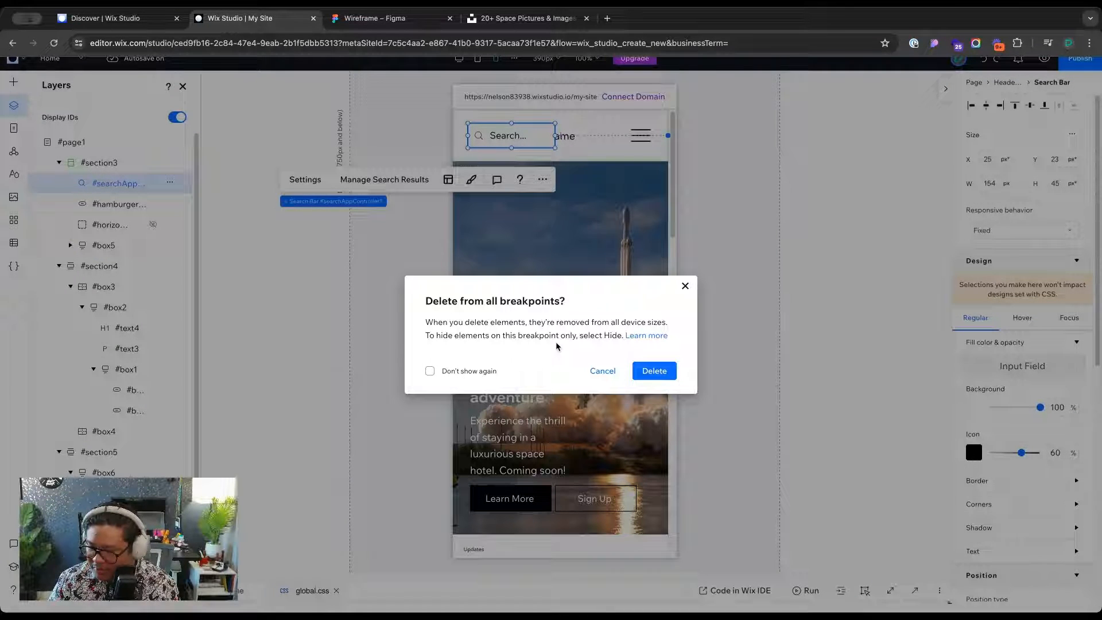
left_click(602, 370)
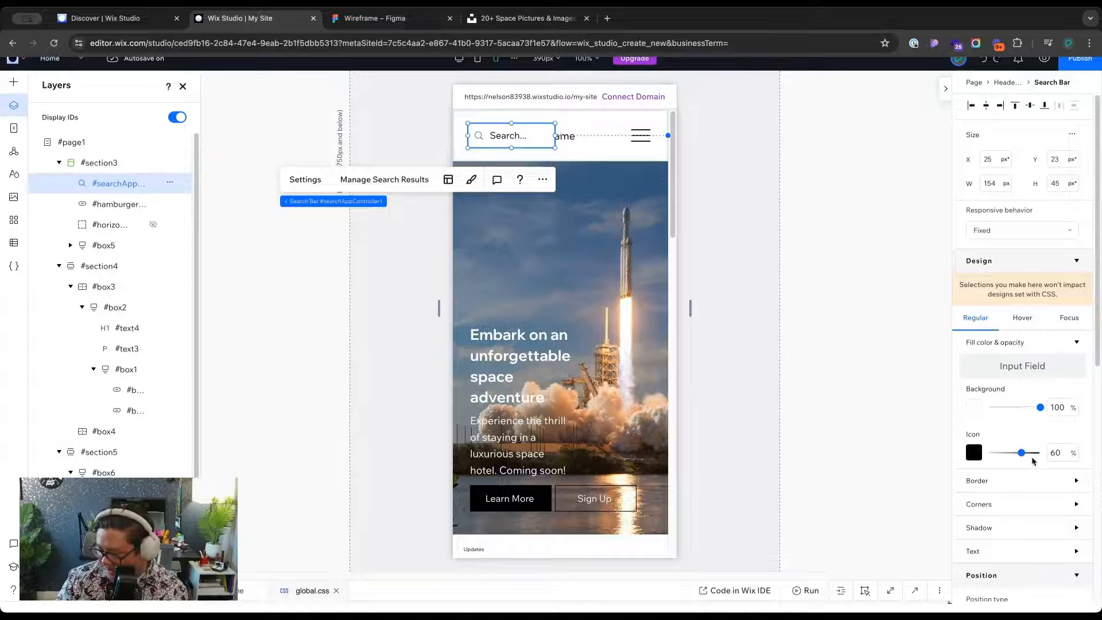
Review the search bar's sizing and docking properties, and hide it at the mobile breakpoint
scroll(1031, 461, "down", 1)
scroll(1013, 504, "down", 10)
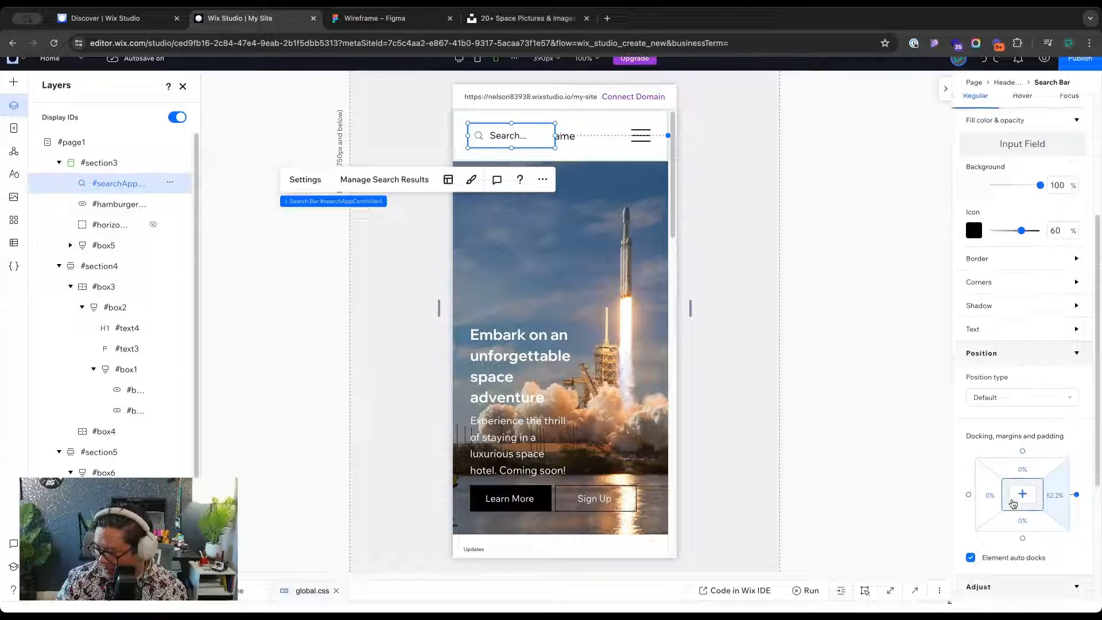
scroll(1013, 503, "up", 10)
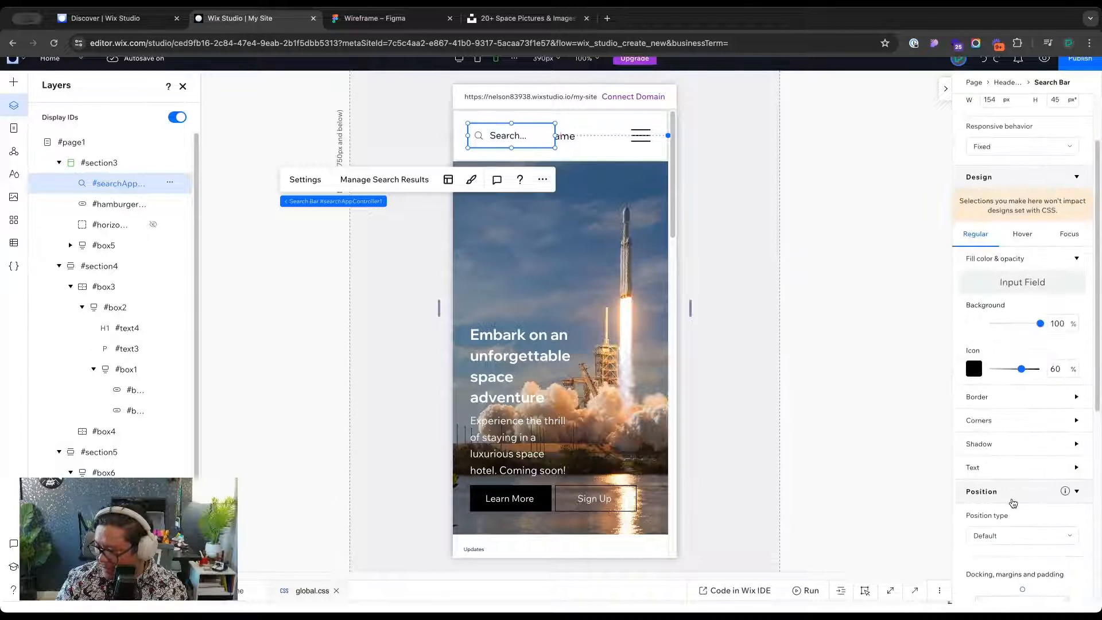
left_click(994, 230)
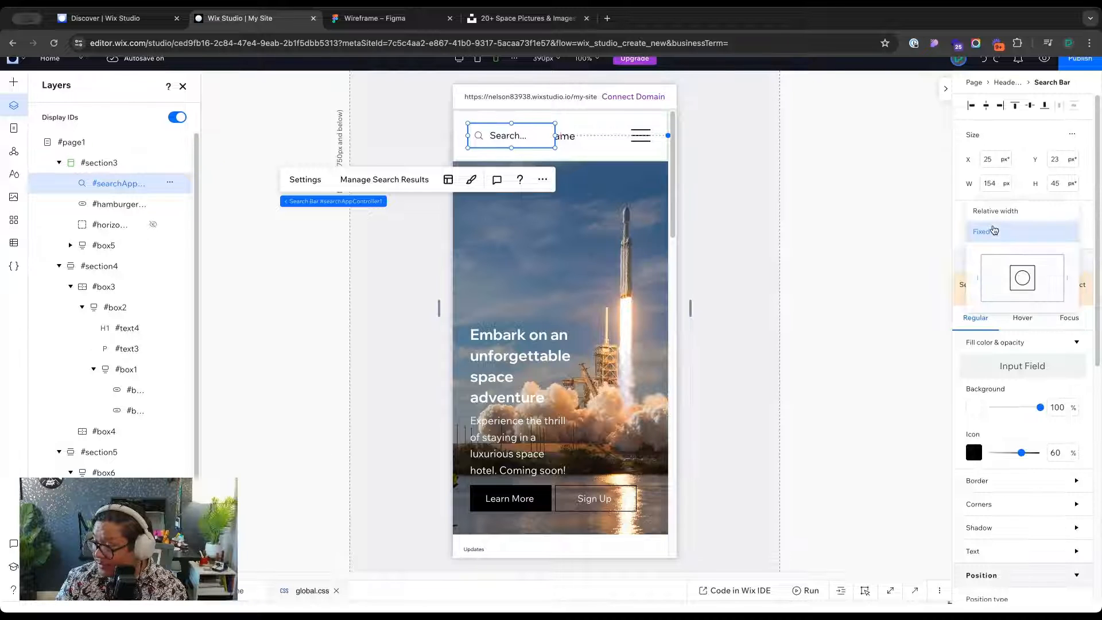
left_click(993, 232)
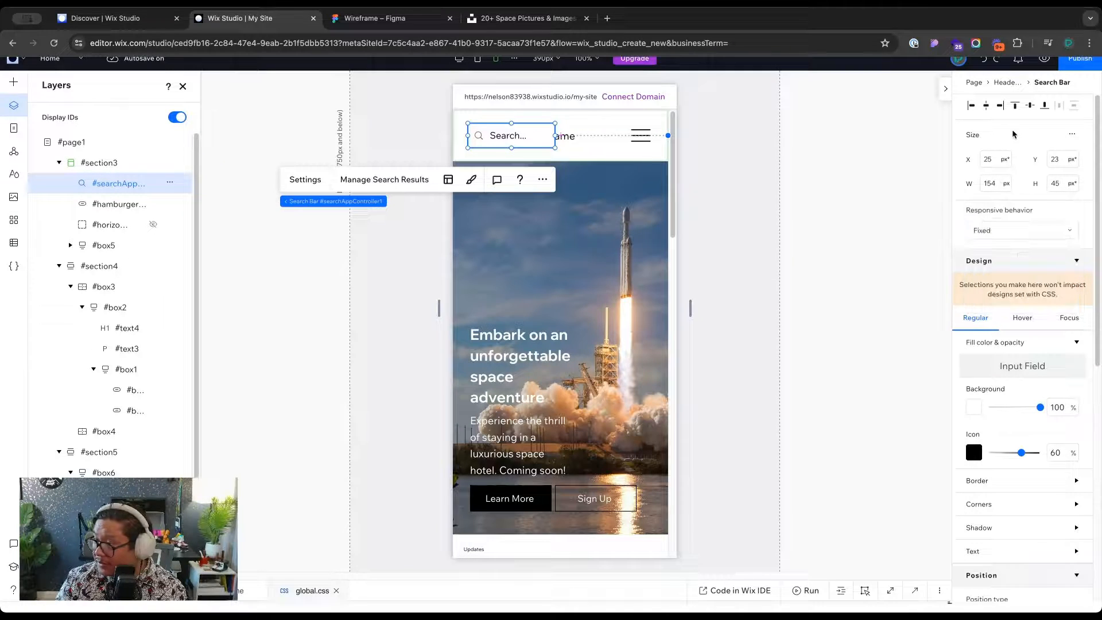
left_click(1071, 133)
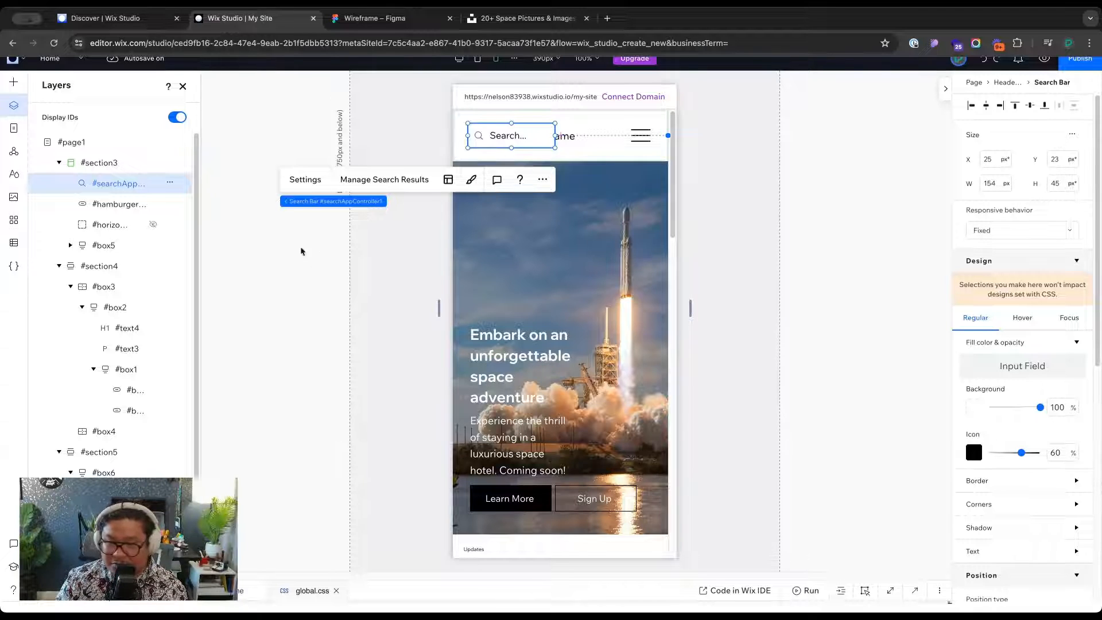
right_click(511, 135)
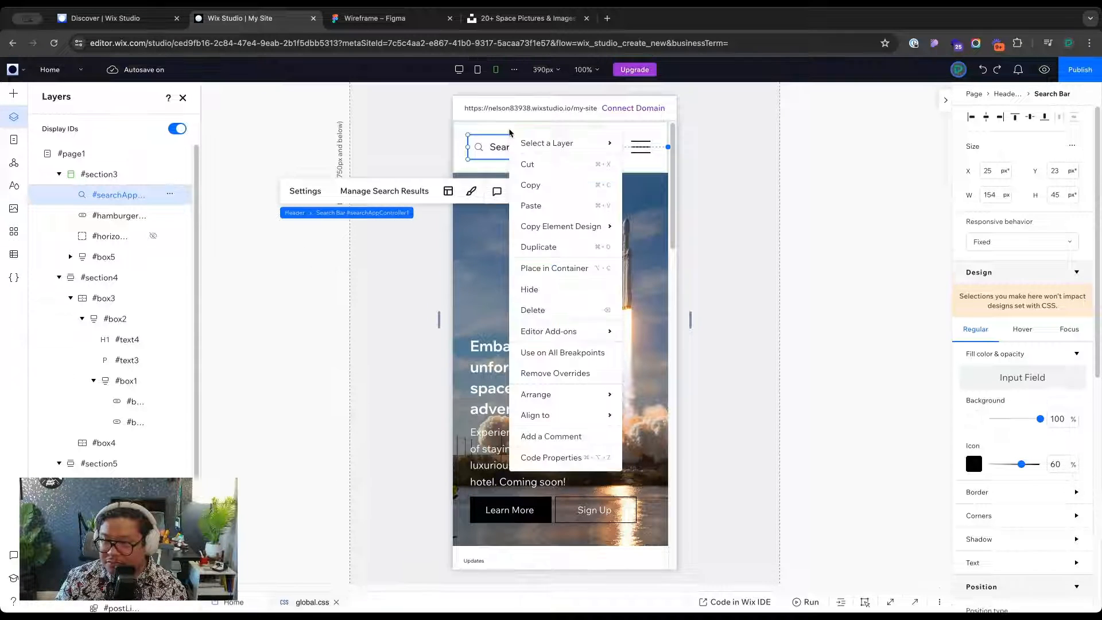
left_click(552, 287)
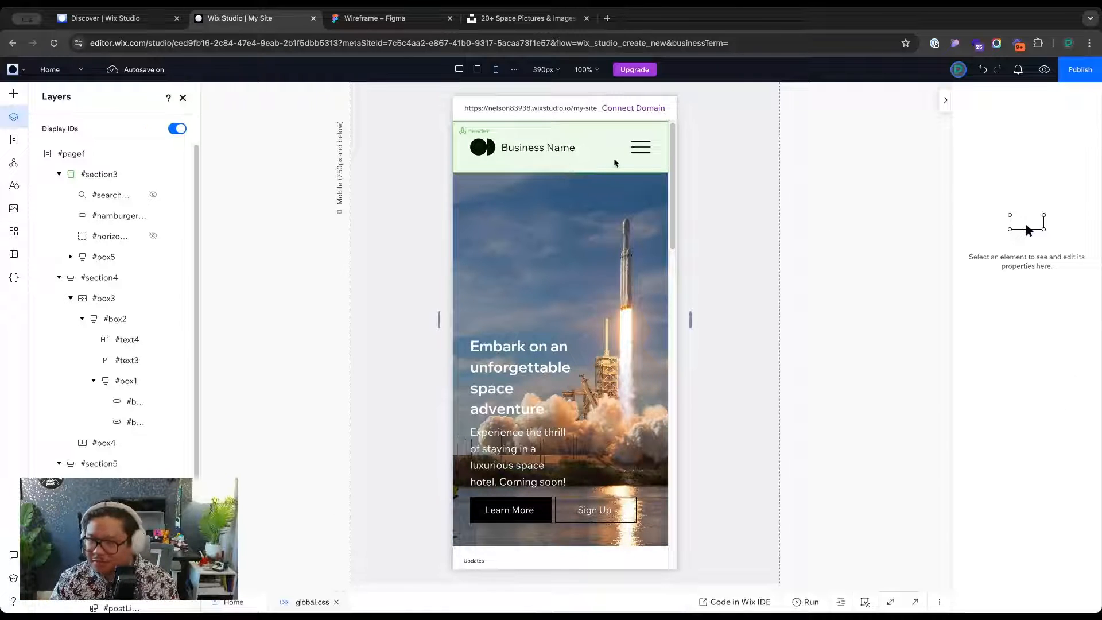
Compare the header at the tablet and mobile breakpoints and review the mobile home page down to the footer
left_click(477, 70)
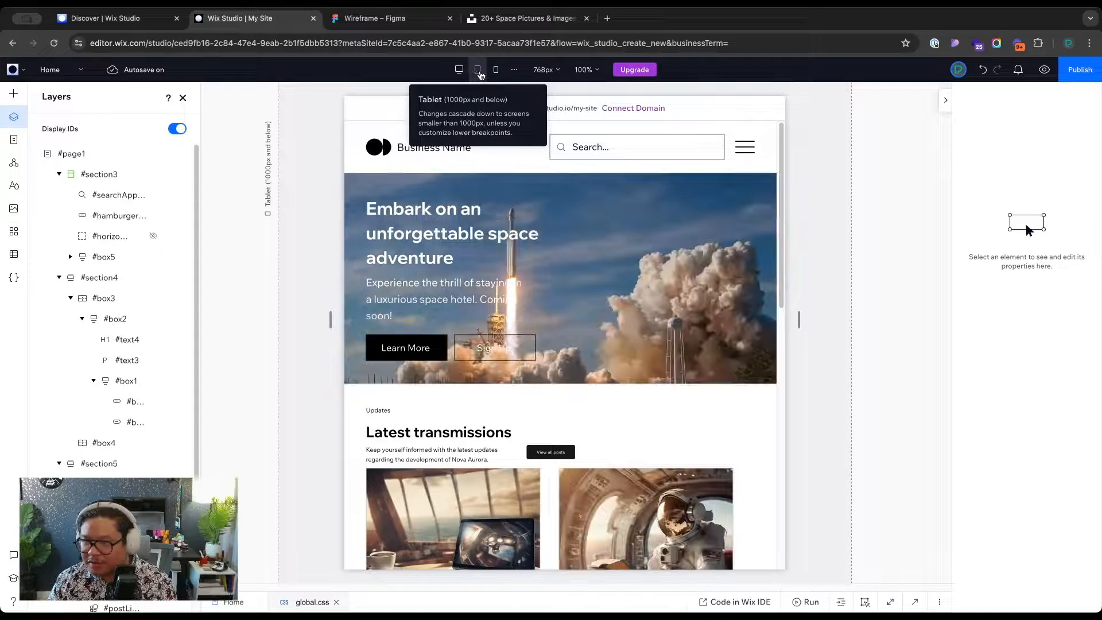
left_click(497, 69)
left_click(641, 152)
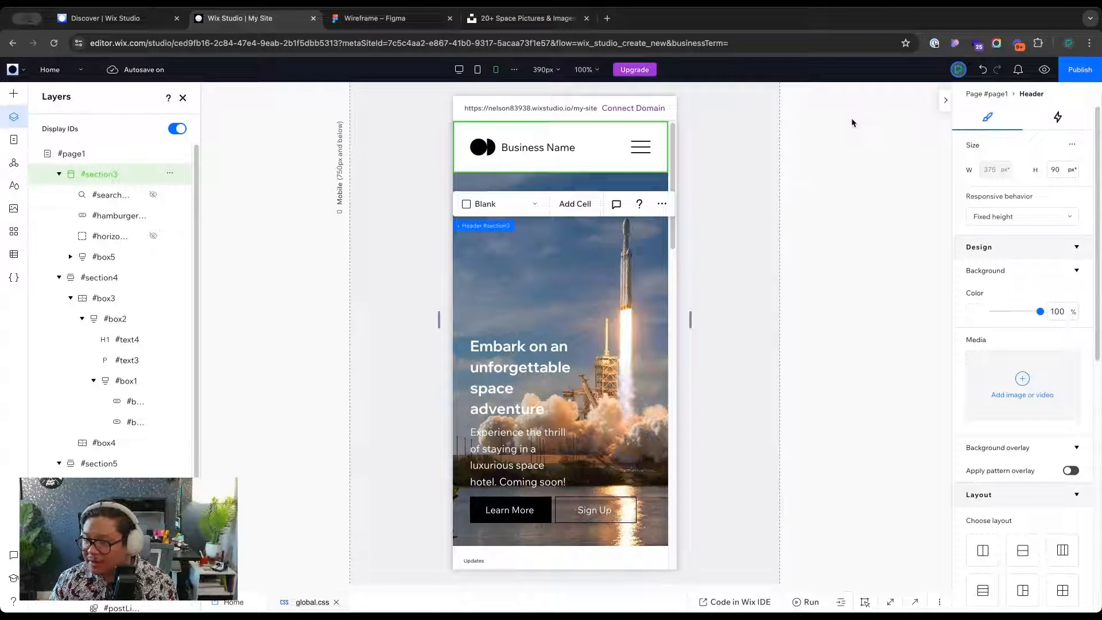
scroll(608, 400, "down", 6)
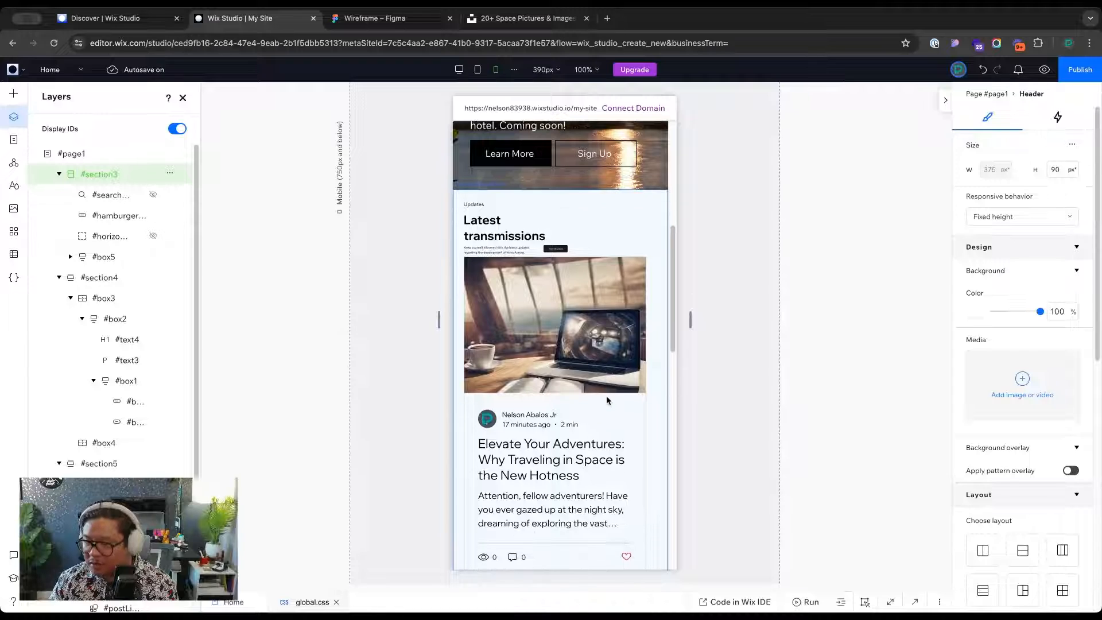
scroll(533, 356, "down", 3)
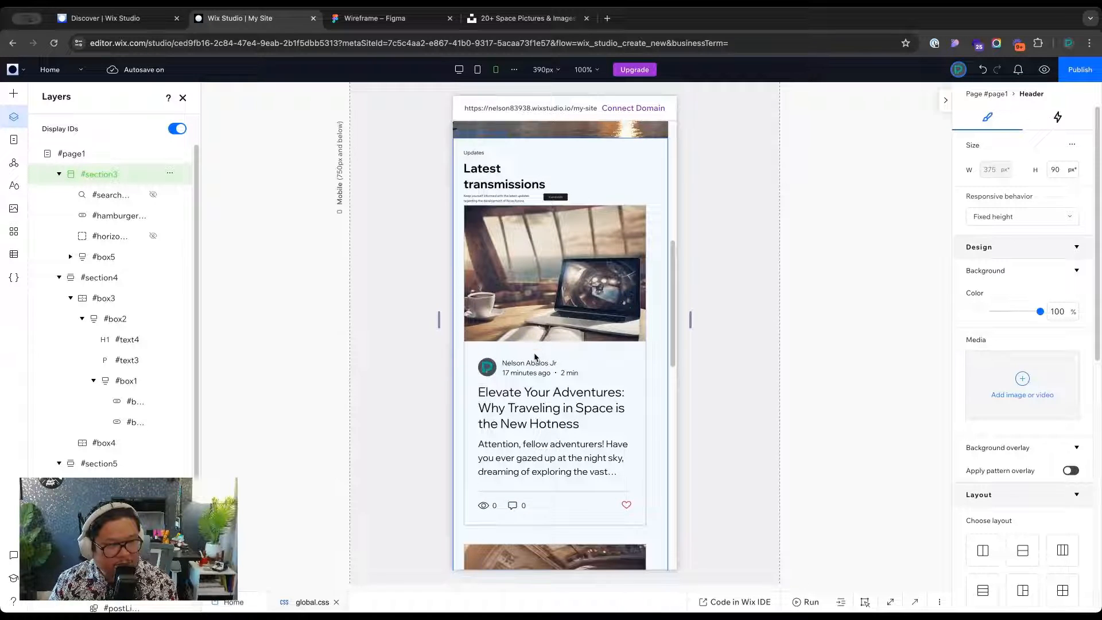
scroll(533, 357, "down", 5)
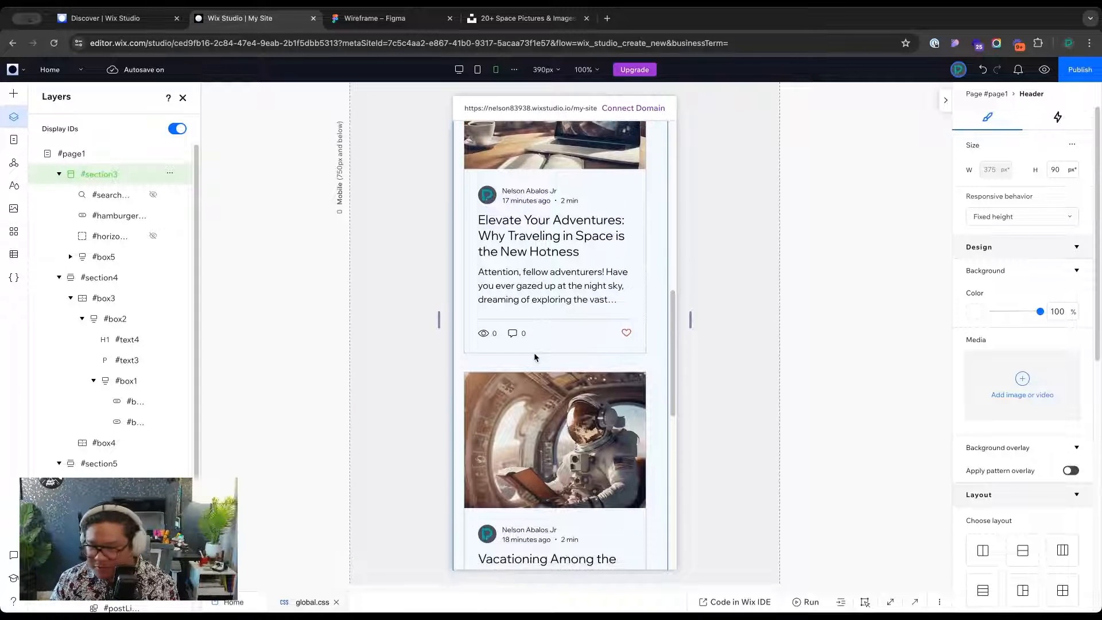
scroll(534, 356, "down", 4)
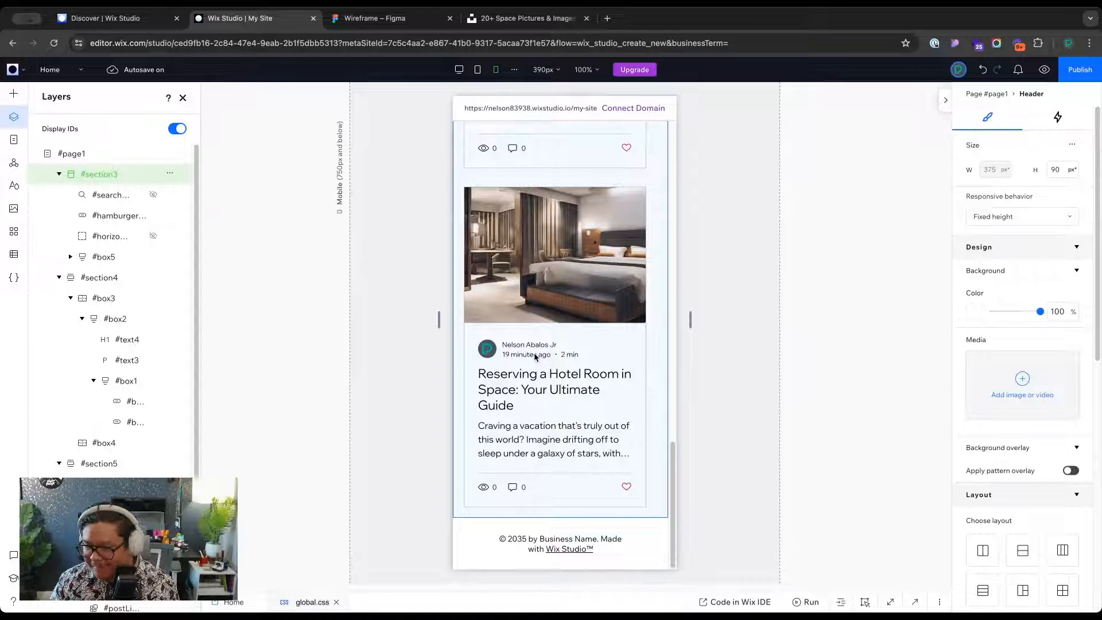
scroll(534, 357, "up", 20)
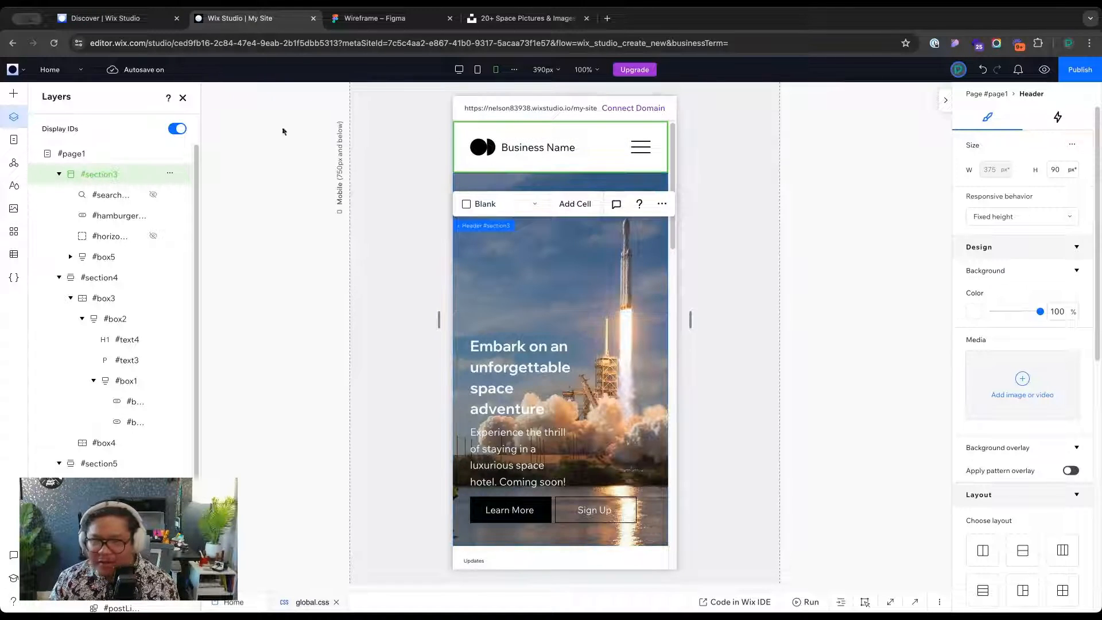
Open the Blog page and examine its post list at the desktop breakpoint
left_click(50, 69)
left_click(45, 153)
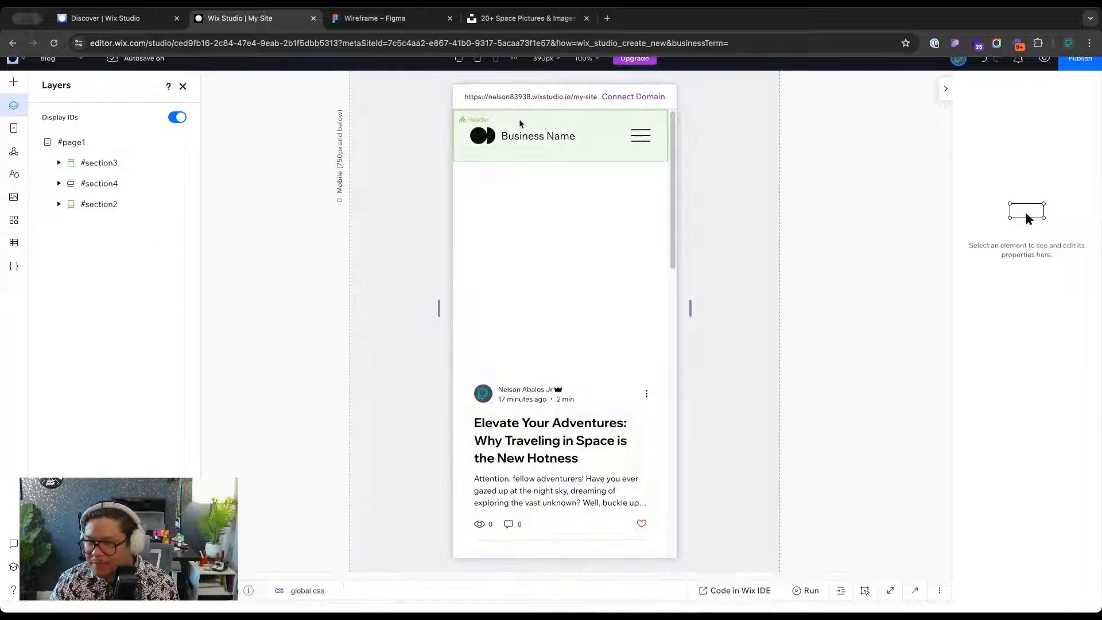
left_click(459, 58)
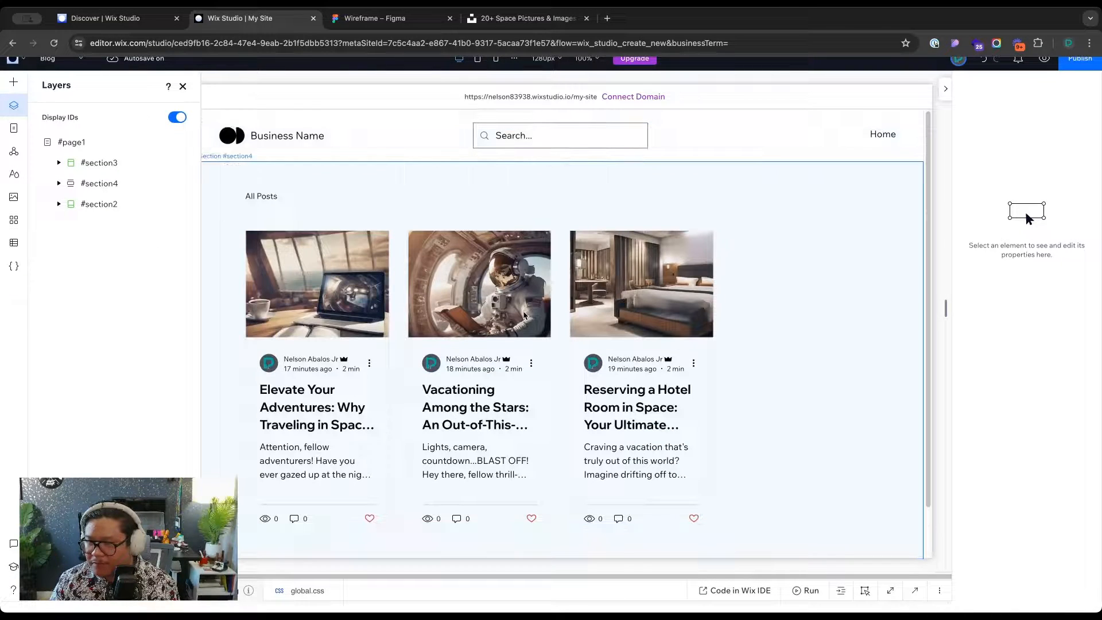
Open the blog Post page, examine its layout from title to comments, and collapse the properties inspector
left_click(47, 58)
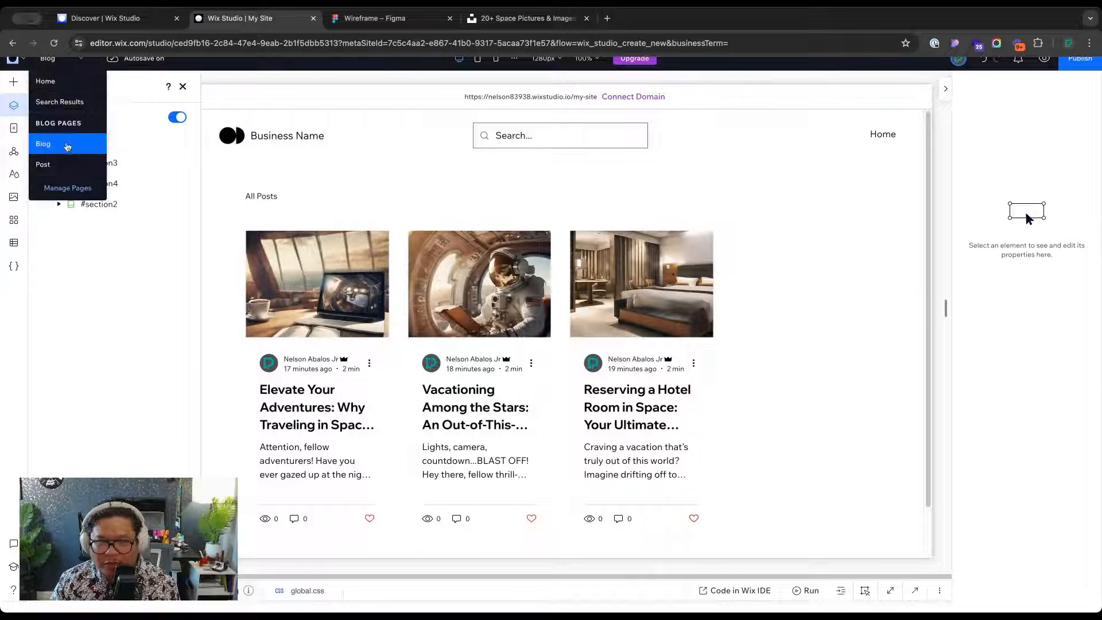
left_click(52, 164)
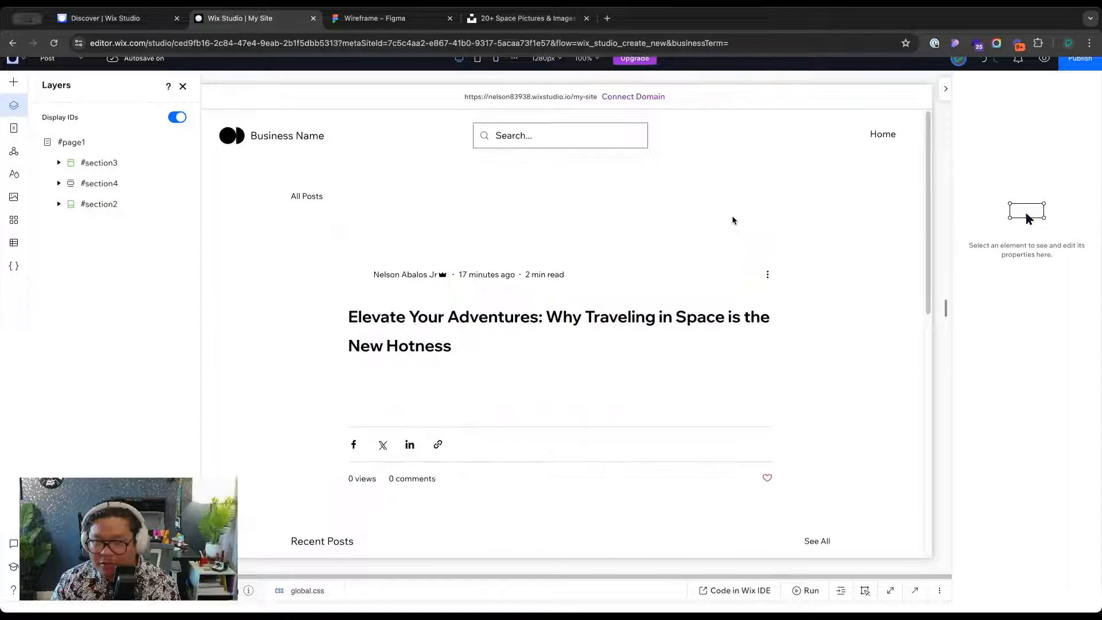
scroll(656, 347, "down", 20)
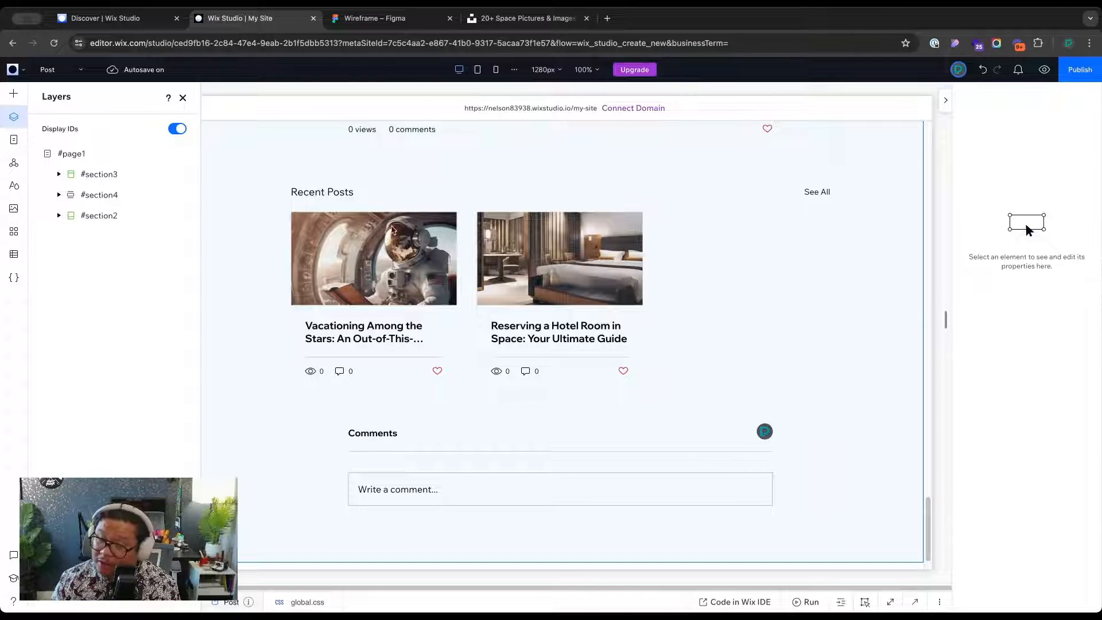
scroll(489, 440, "down", 2)
scroll(489, 441, "up", 15)
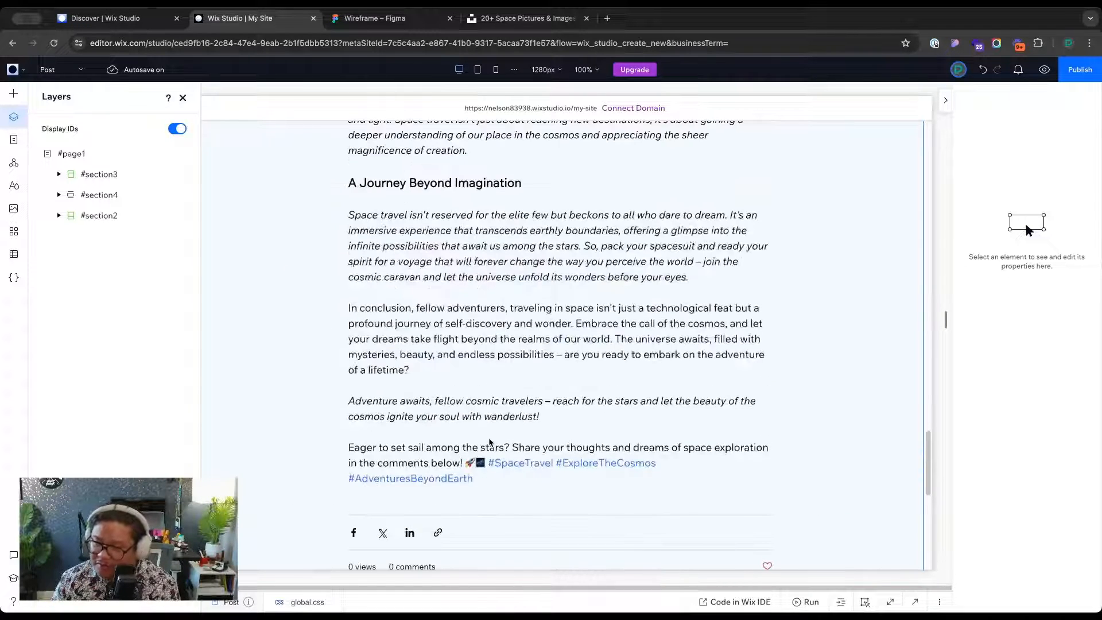
scroll(489, 441, "up", 10)
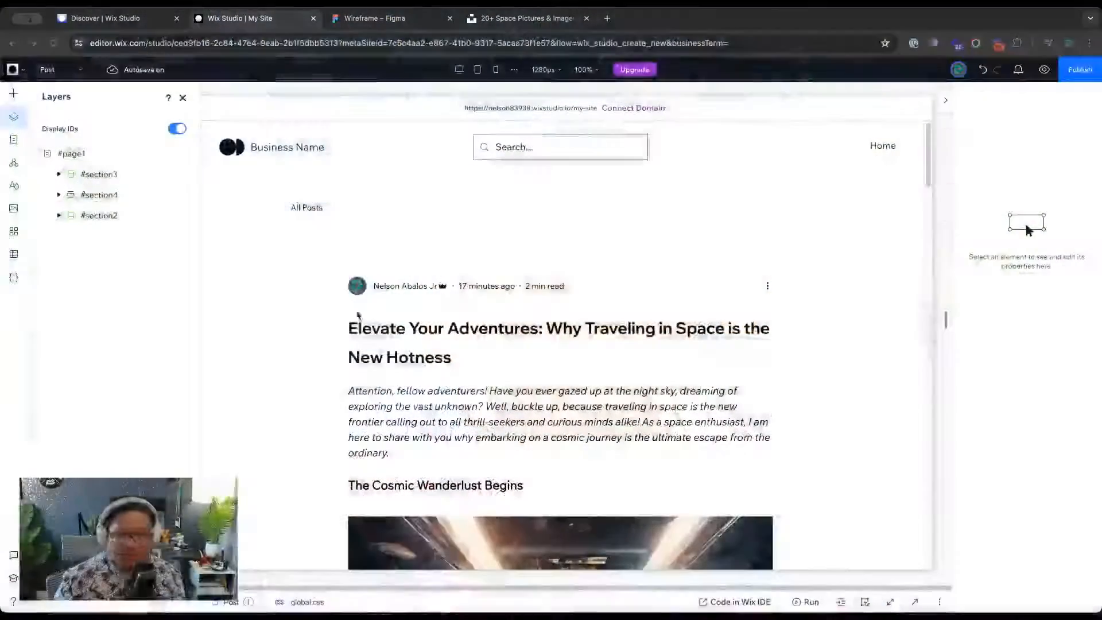
left_click(944, 107)
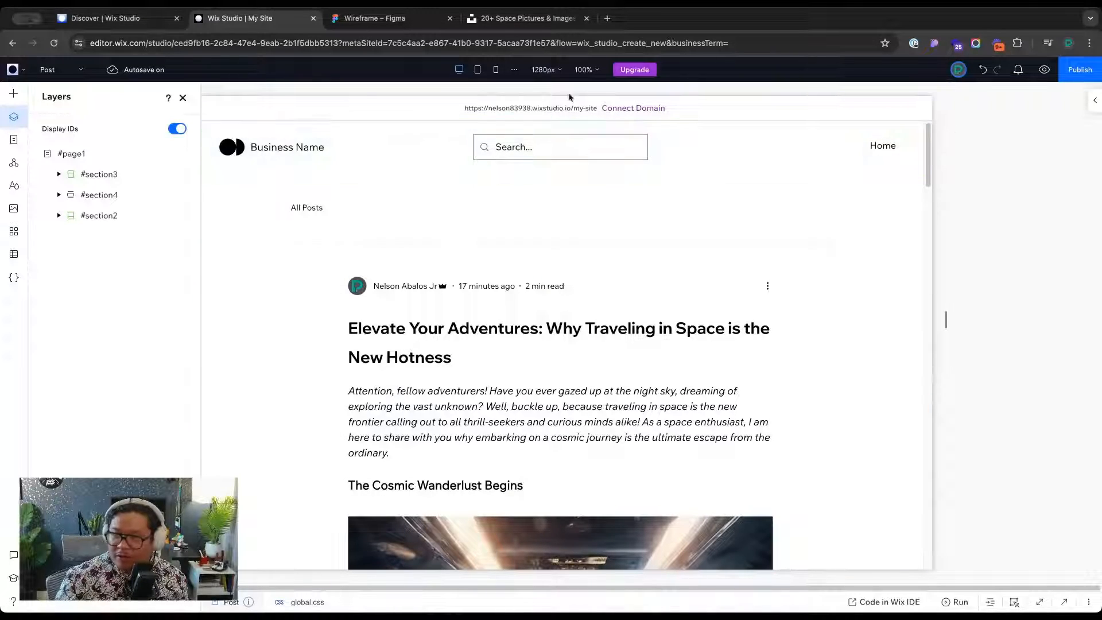